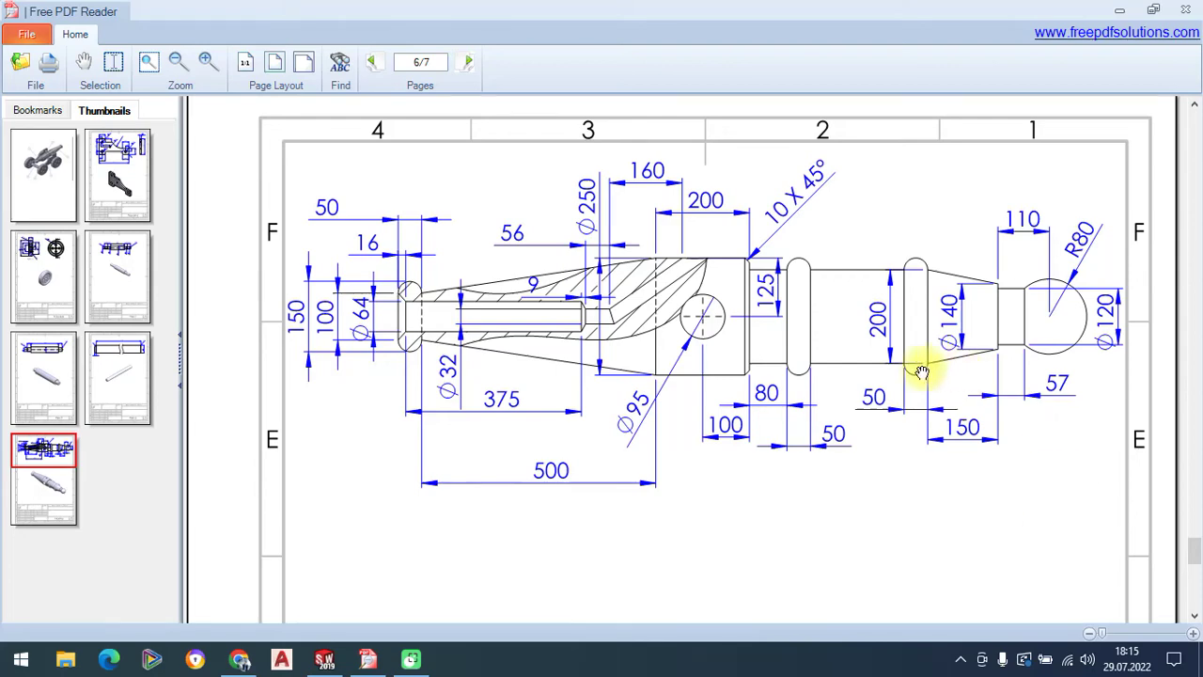
Scroll the shaft drawing in Free PDF Reader and draw a first green pen mark.
scroll(789, 320, "down", 1)
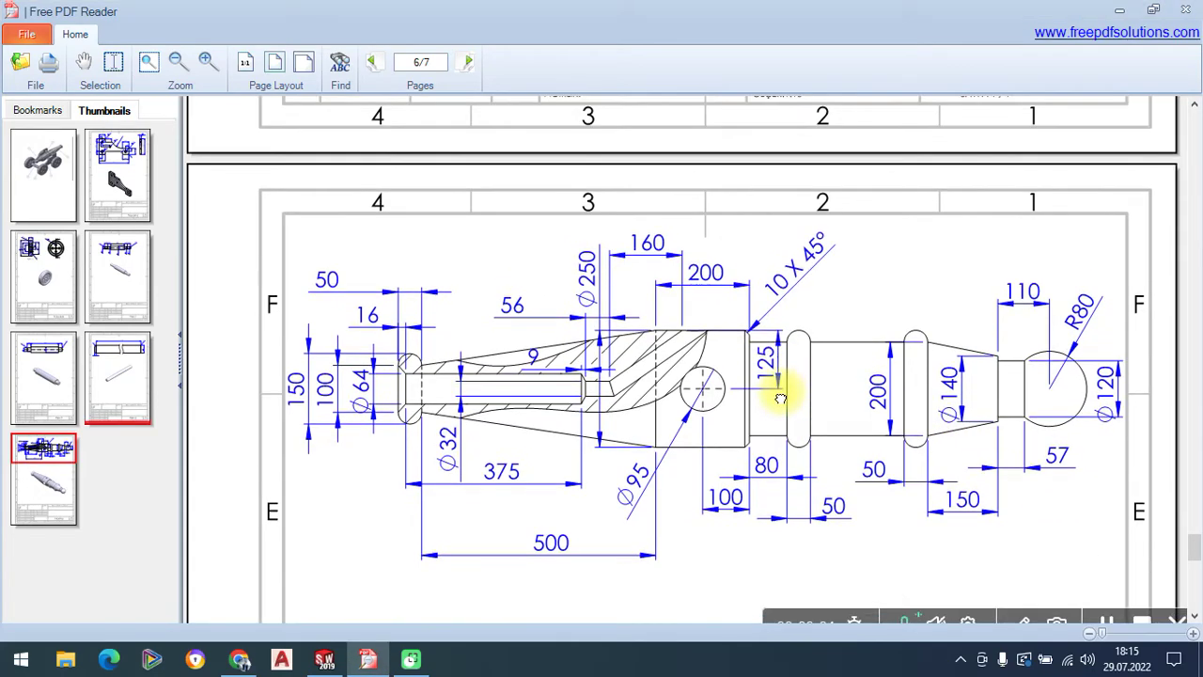
left_click_drag(777, 311, 776, 373)
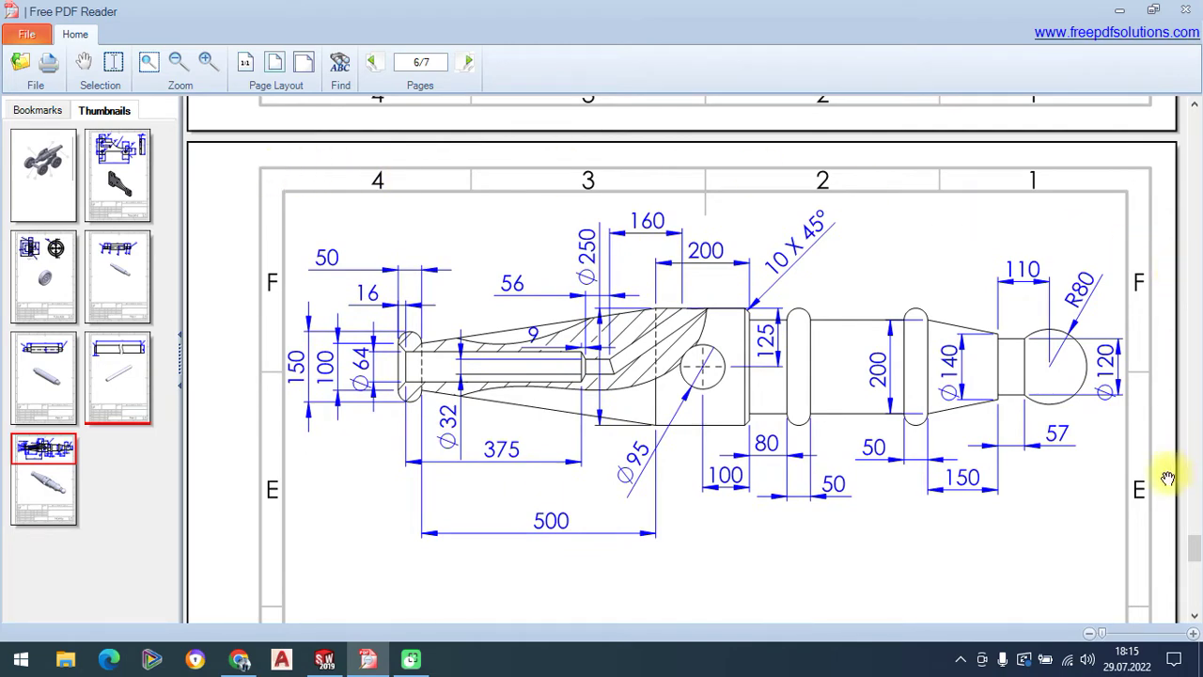
scroll(733, 423, "down", 3)
scroll(775, 428, "up", 2)
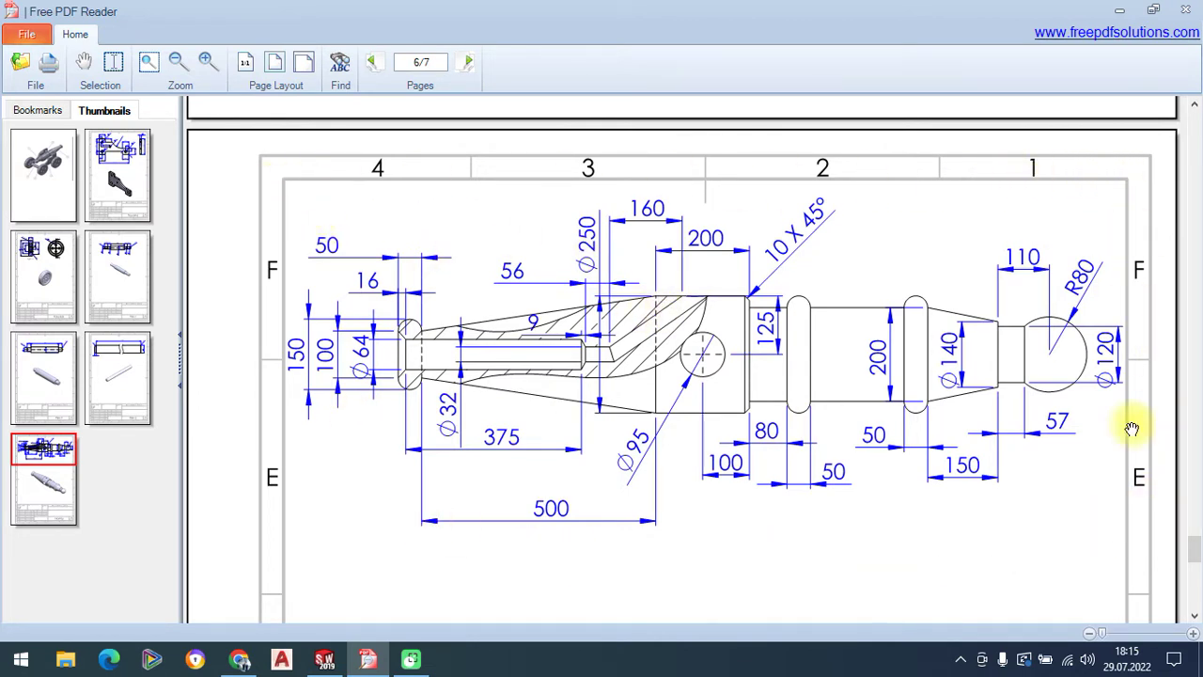
mouse_move(324, 660)
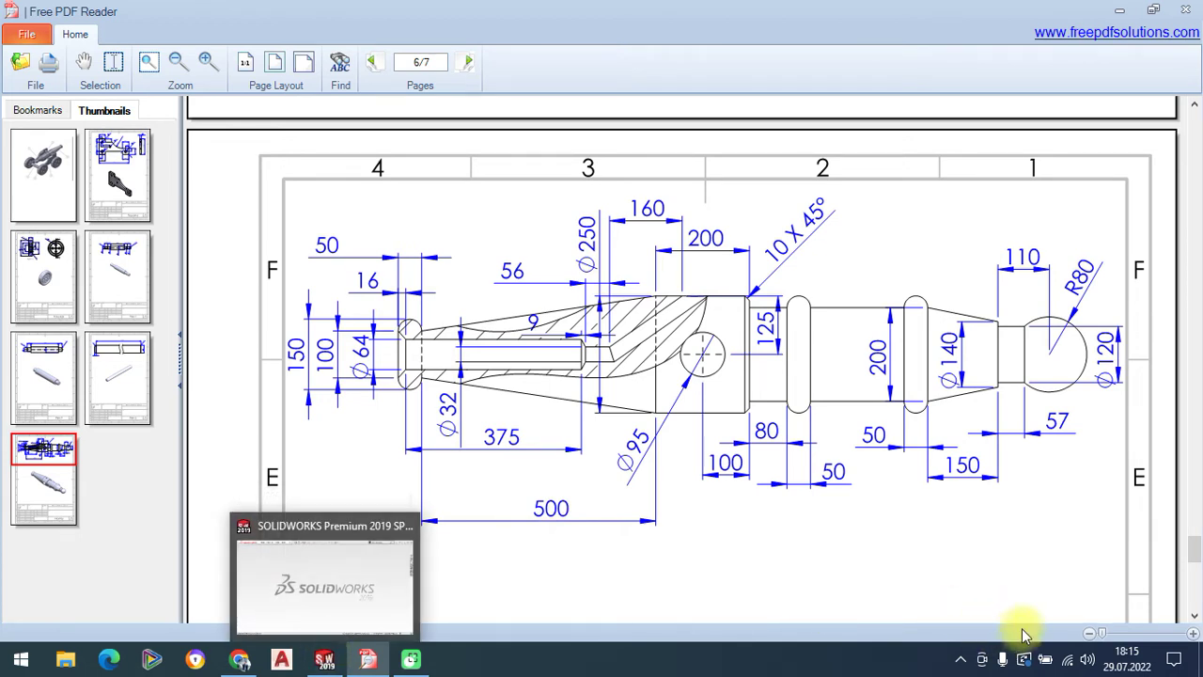
Box the shaft's top edge in green, undo the markup, then switch to SOLIDWORKS.
left_click_drag(813, 311, 889, 313)
left_click_drag(806, 308, 808, 236)
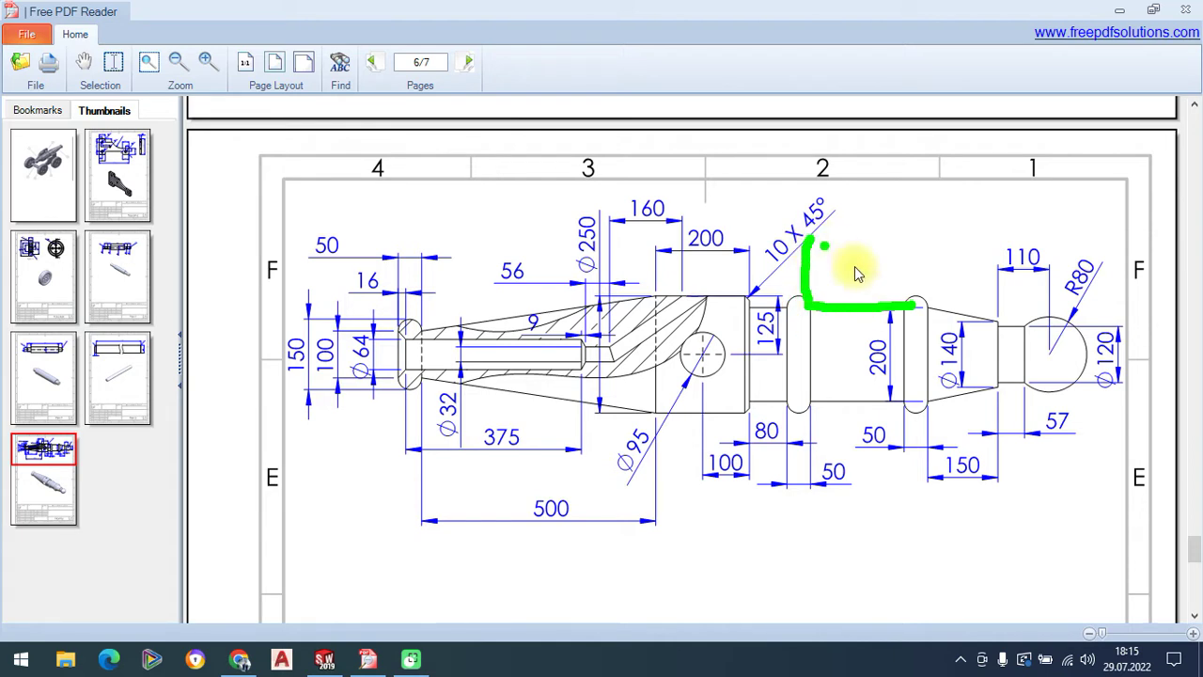
left_click_drag(912, 310, 904, 225)
left_click_drag(806, 264, 922, 256)
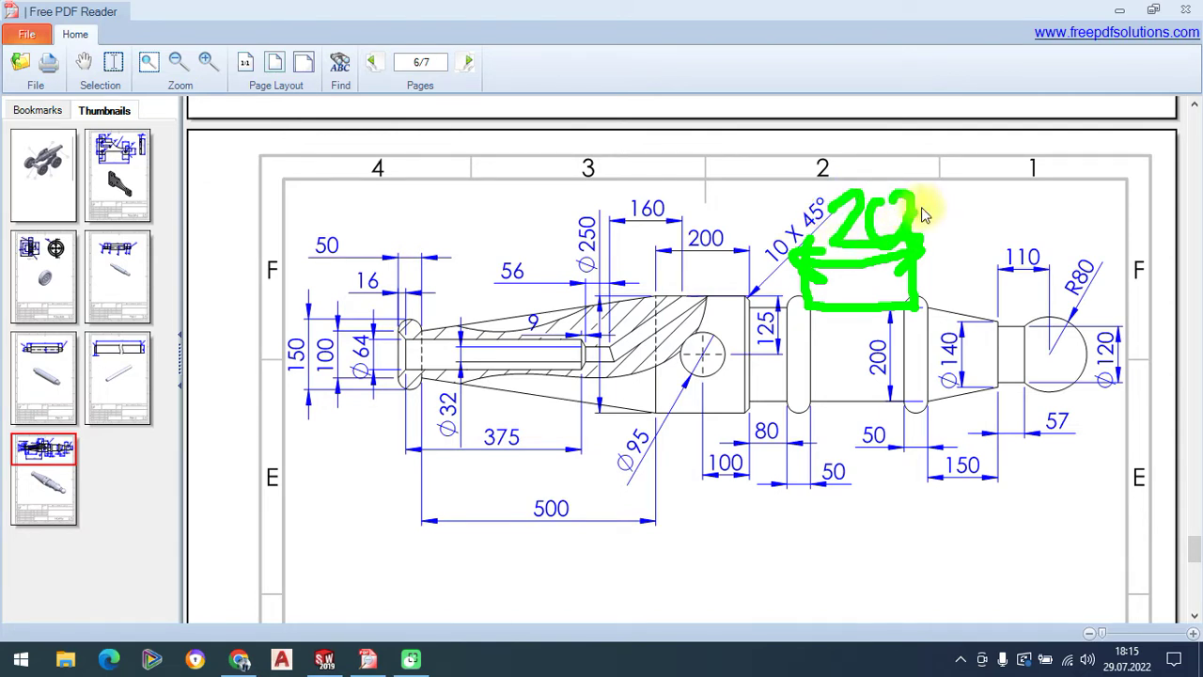
left_click_drag(923, 214, 953, 200)
key("ctrl+z")
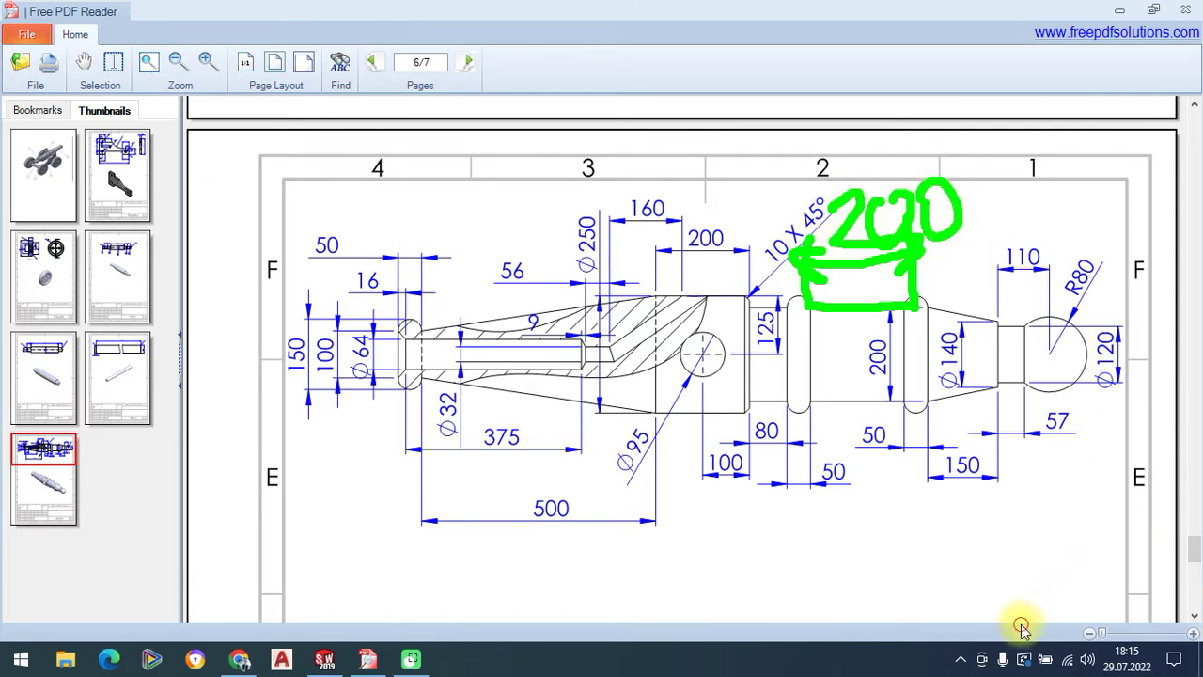
left_click(324, 658)
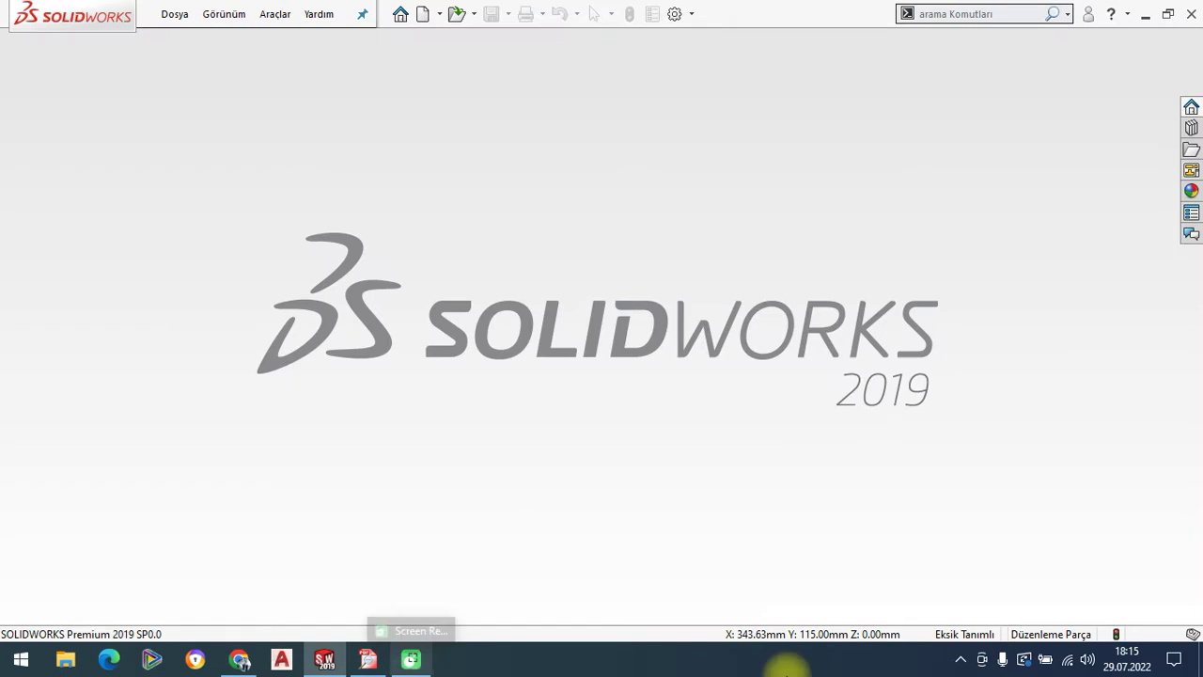
Create a new SOLIDWORKS part document.
left_click(175, 14)
left_click(190, 41)
left_click(412, 299)
double_click(415, 305)
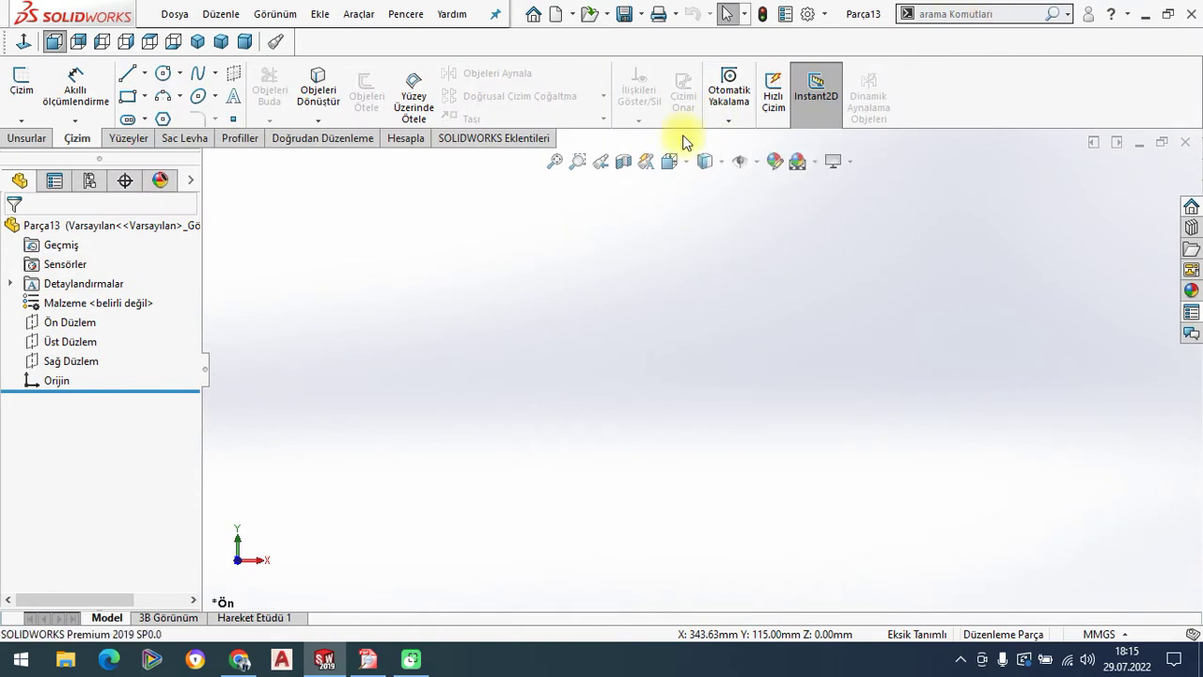
Sketch on Ön Düzlem with a horizontal centerline running right from the origin.
left_click(66, 322)
left_click(38, 288)
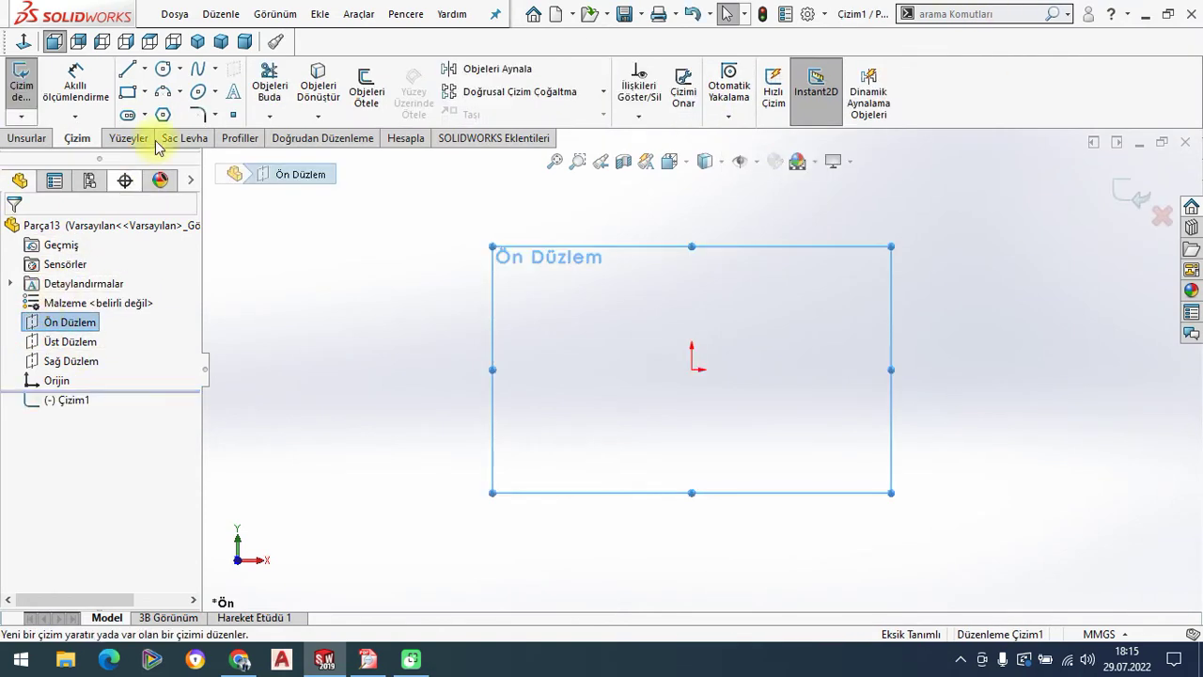
left_click(144, 69)
left_click(193, 113)
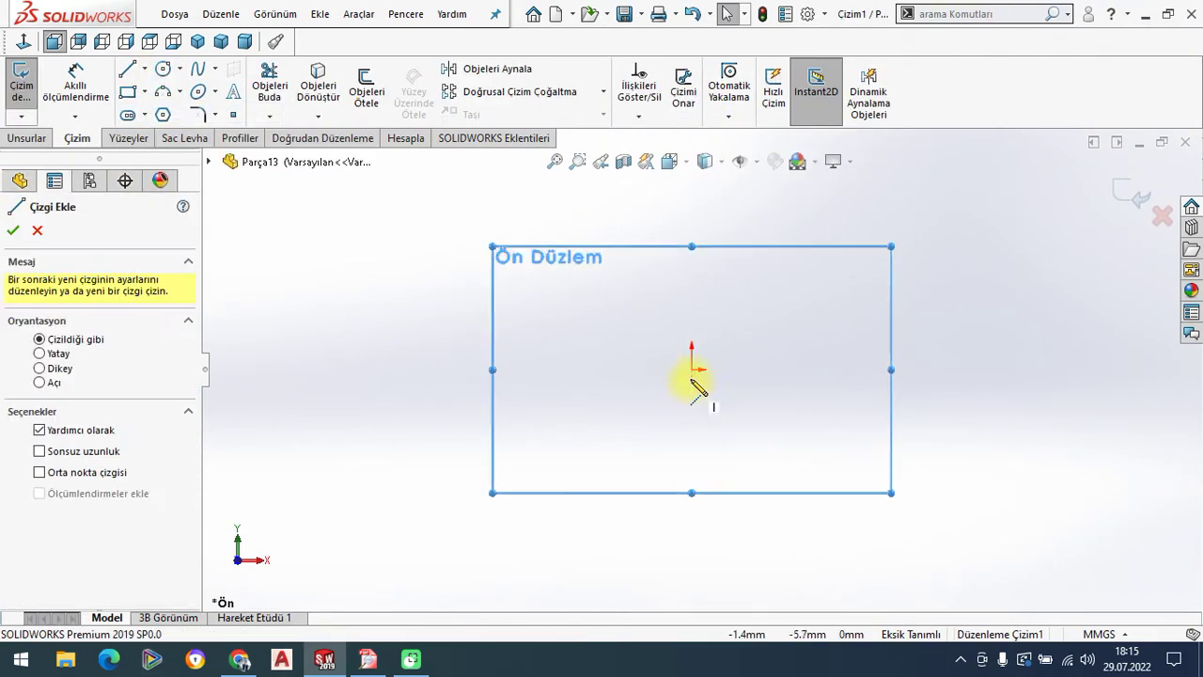
left_click(696, 370)
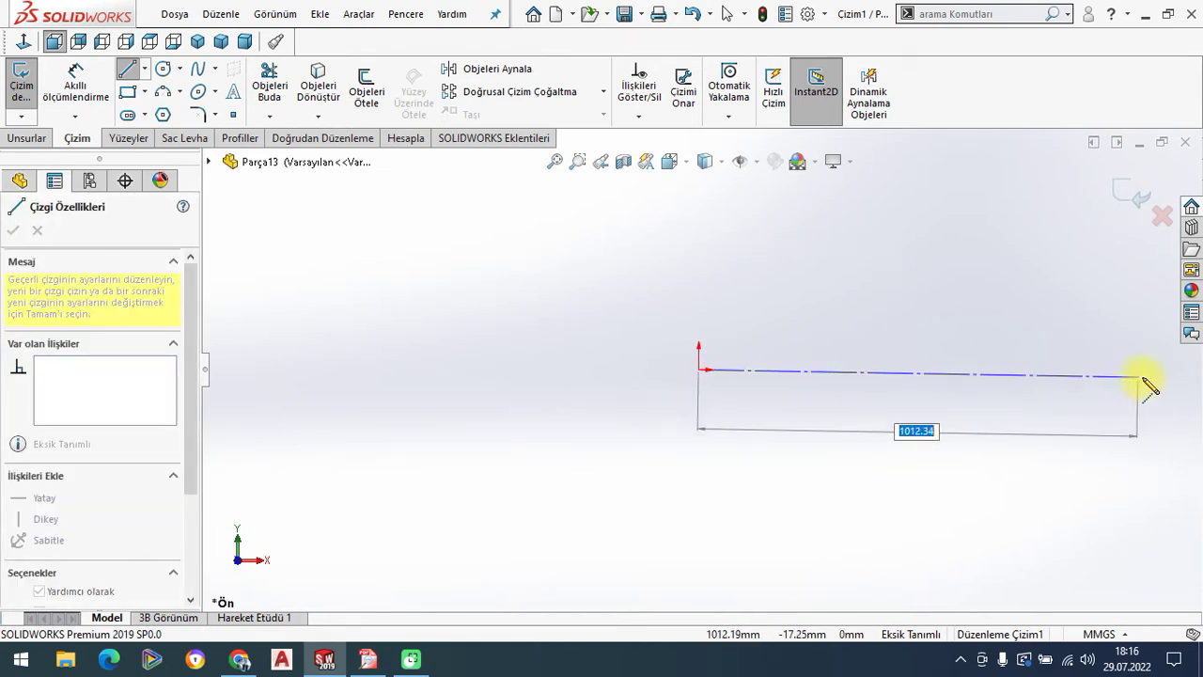
left_click(1160, 369)
right_click(428, 249)
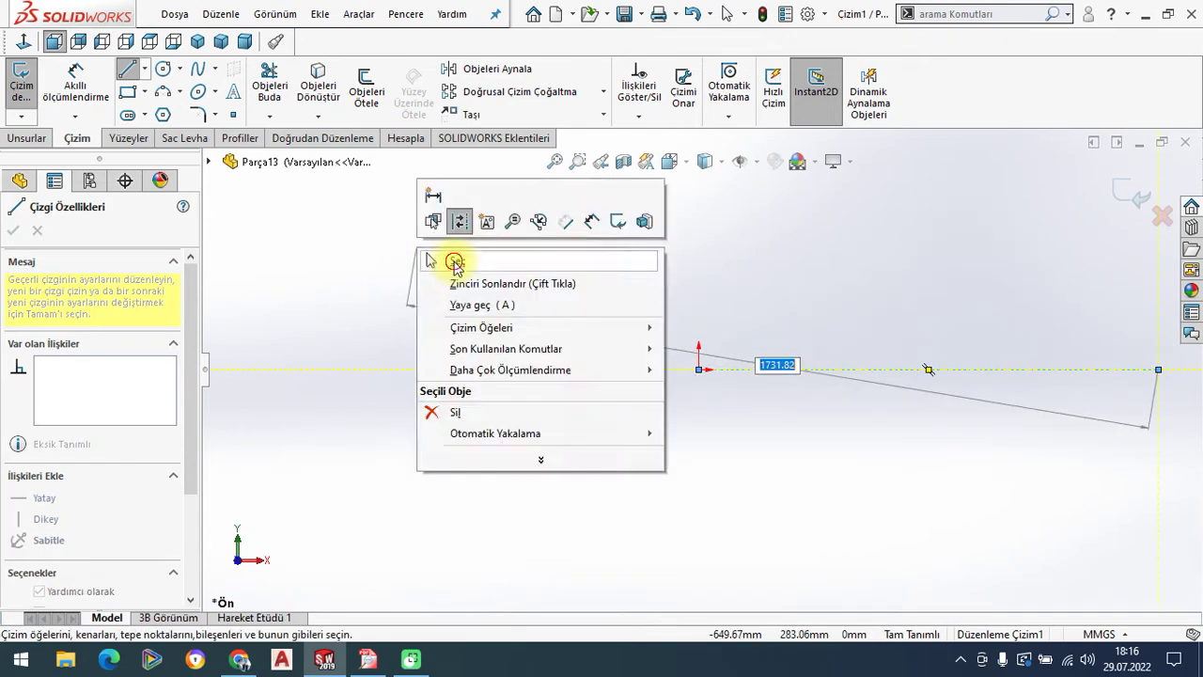
left_click(479, 309)
Check the centerline's properties and zoom the sketch to fit.
left_click(757, 370)
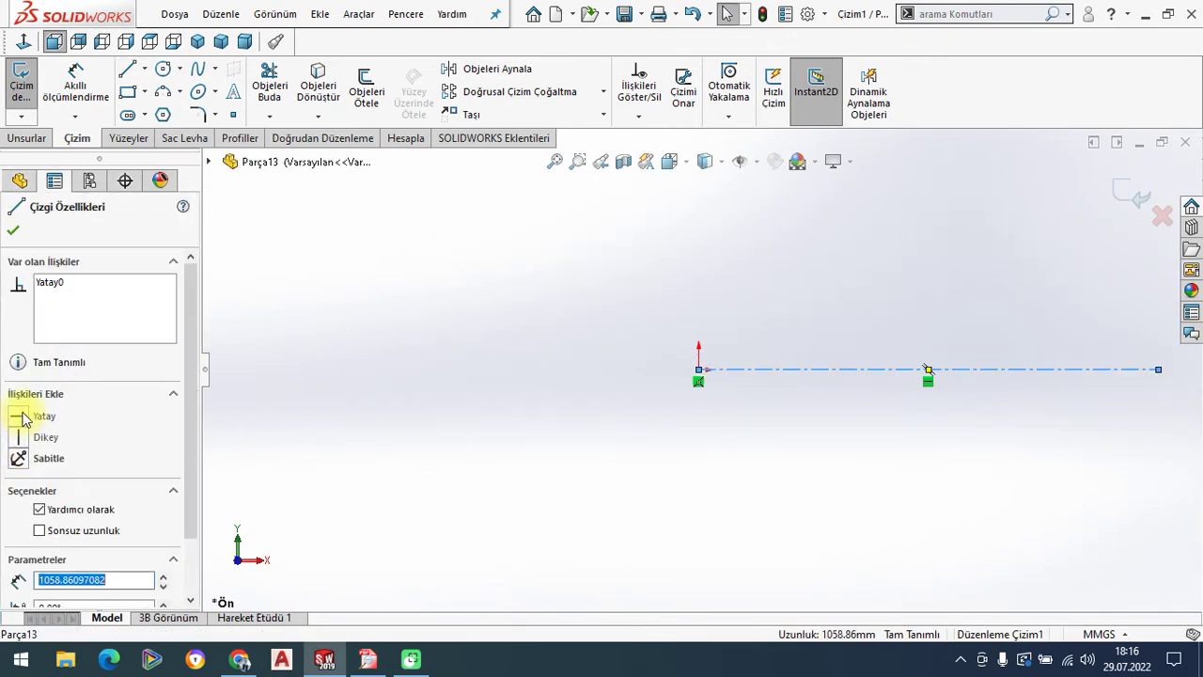
left_click(15, 232)
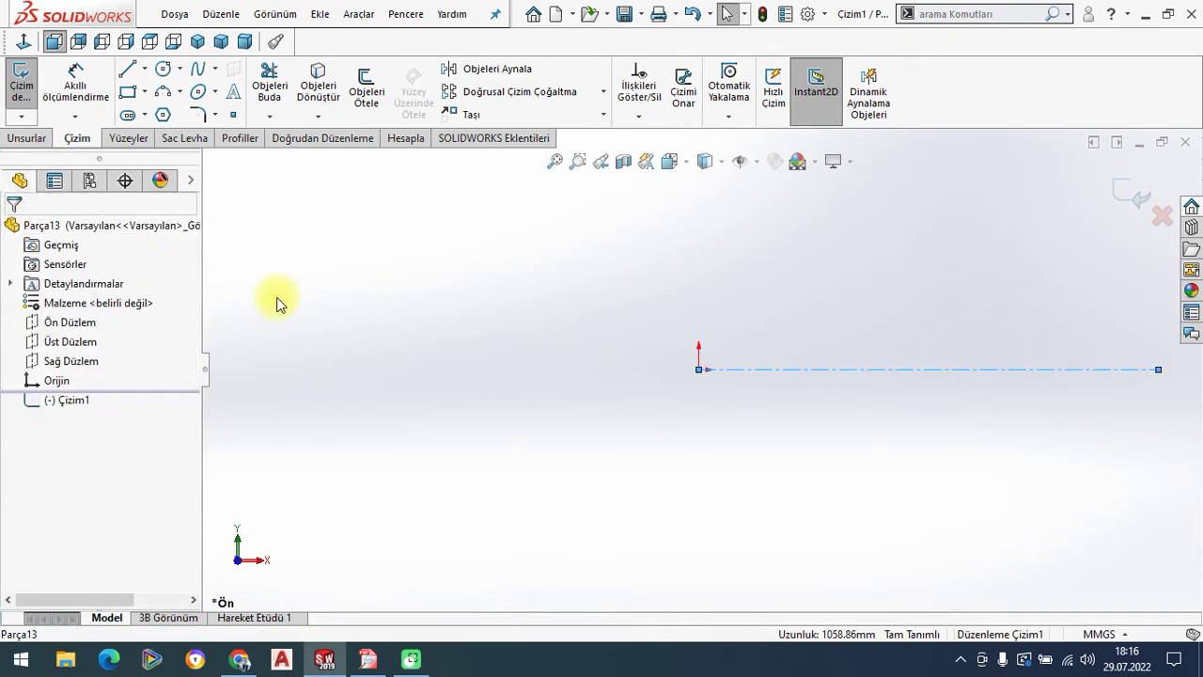
left_click(555, 164)
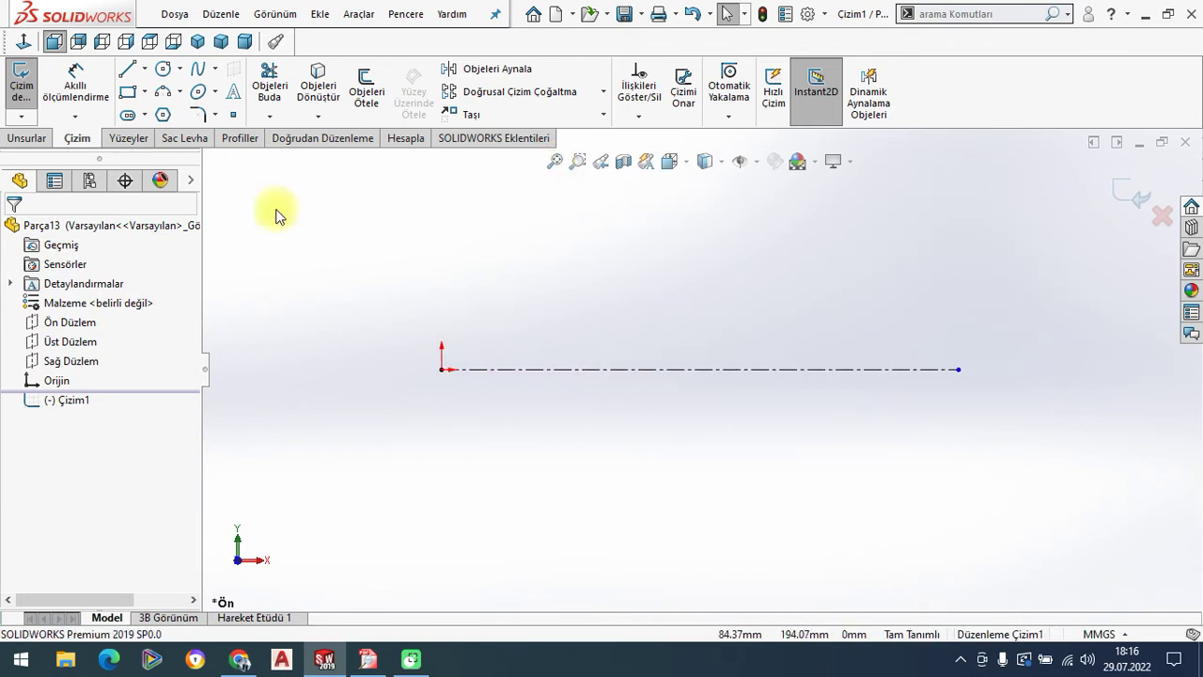
left_click(128, 70)
Draw a short vertical line up from the origin, capped by a three-point arc.
scroll(487, 369, "down", 3)
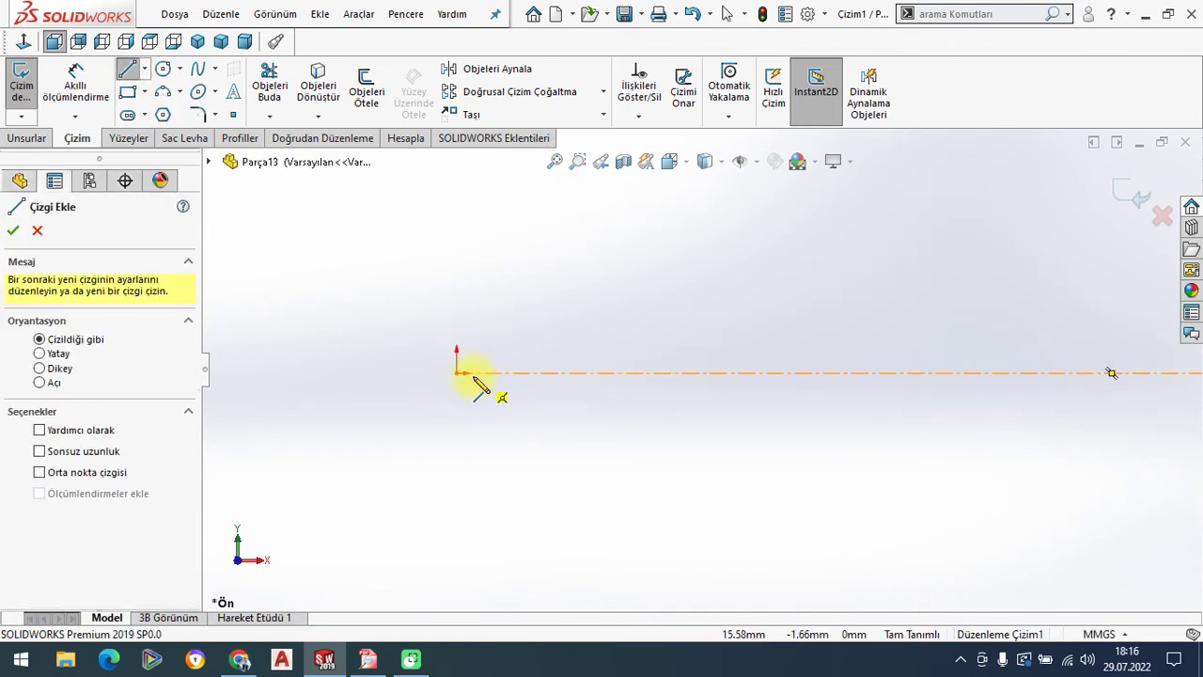
left_click_drag(458, 373, 457, 315)
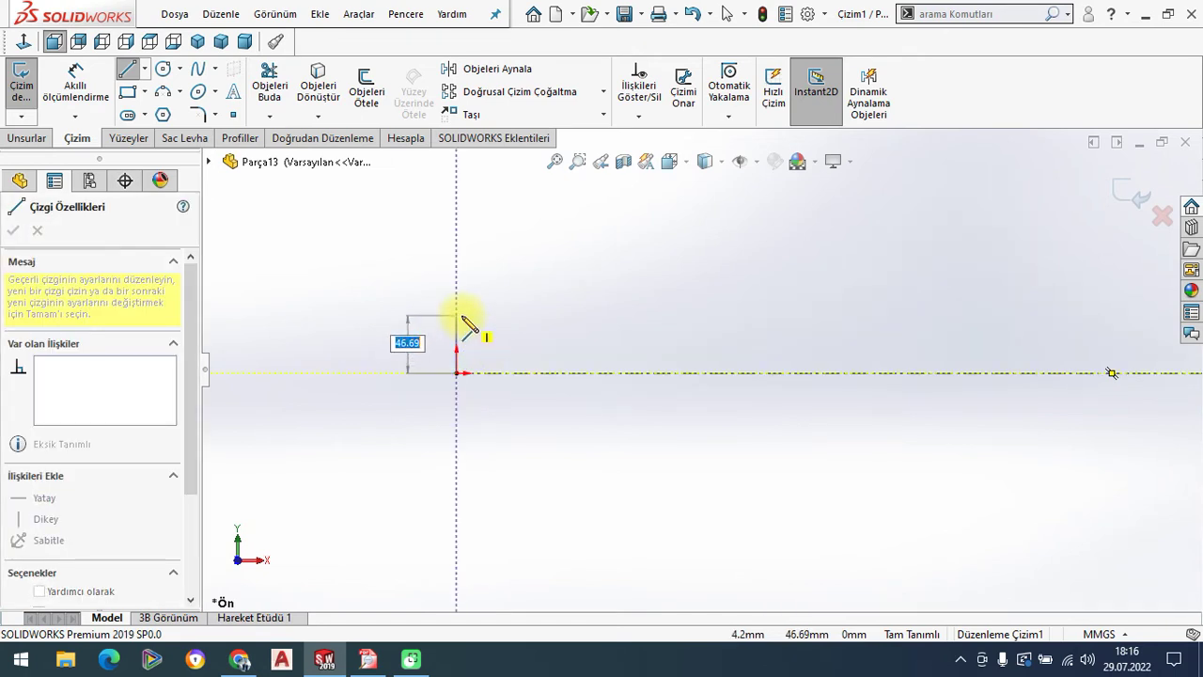
left_click(163, 91)
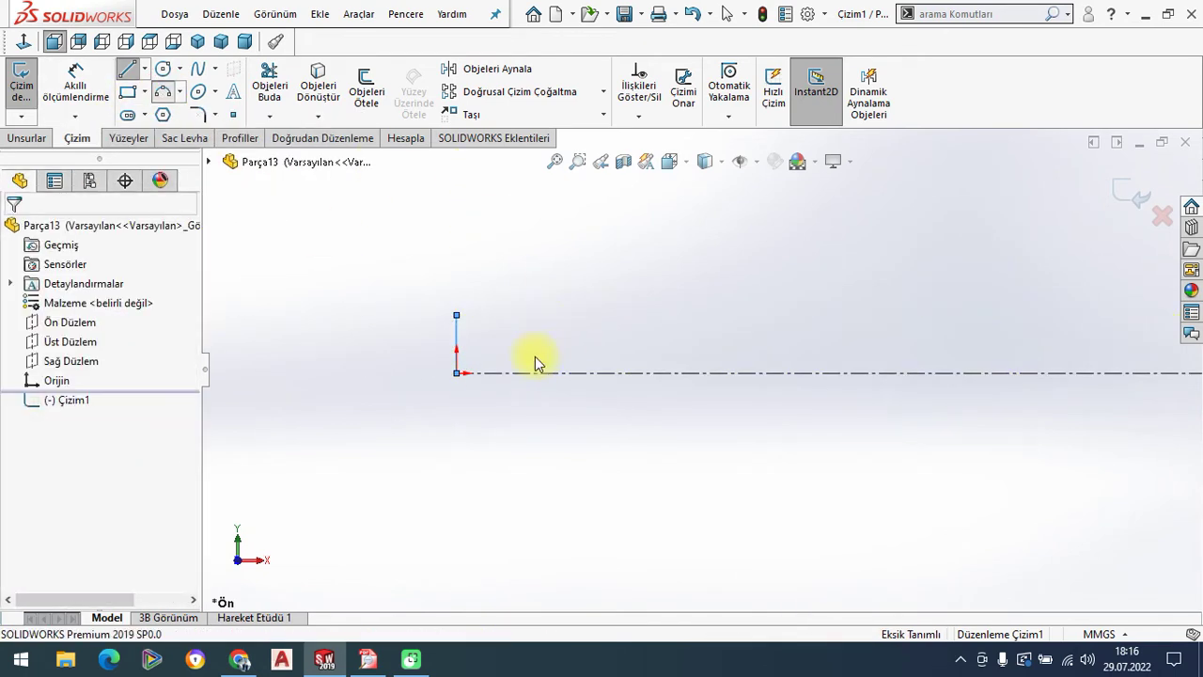
left_click(456, 315)
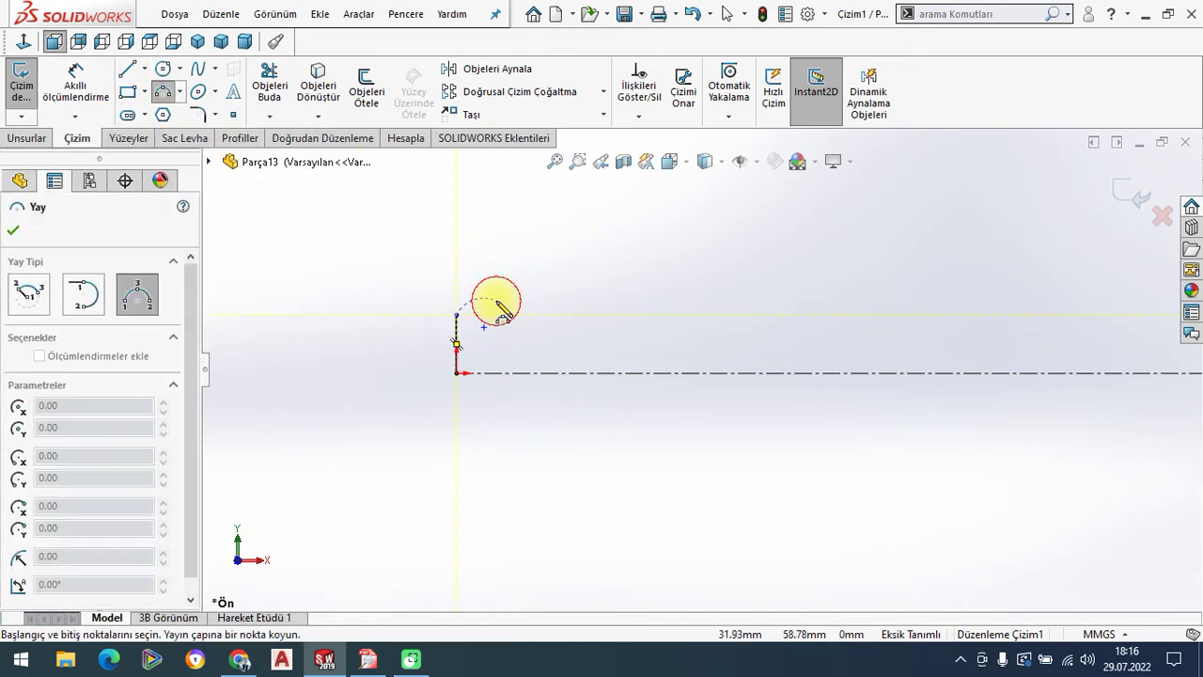
left_click(496, 299)
right_click(389, 270)
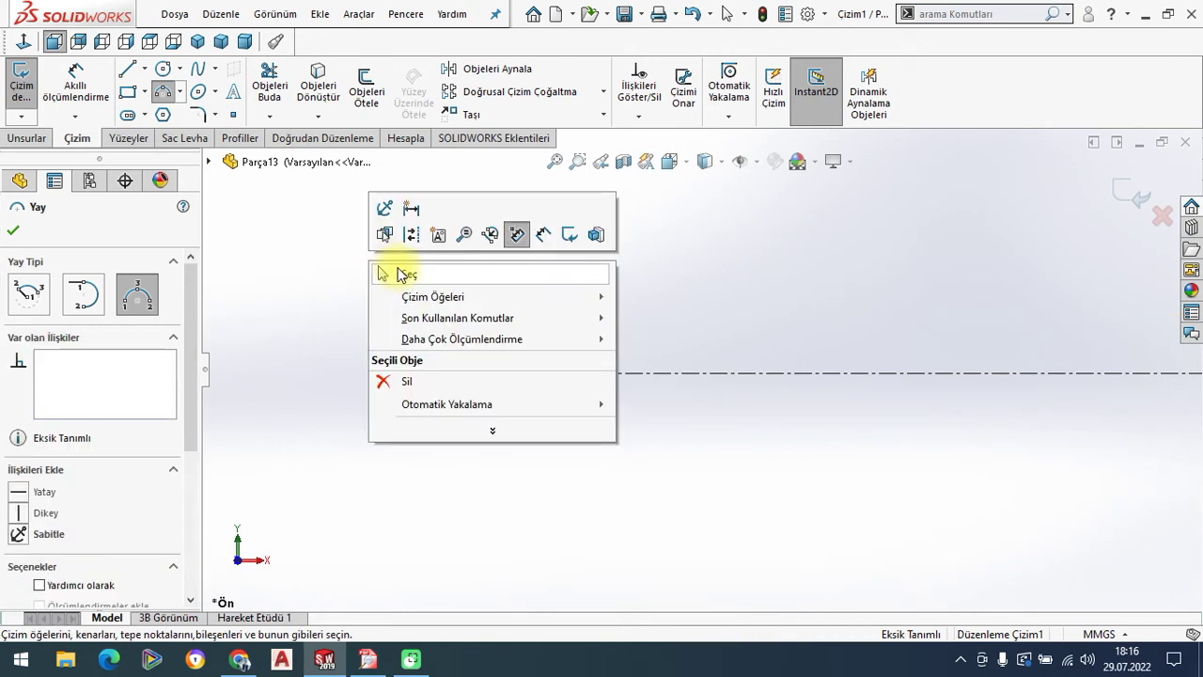
left_click(400, 272)
left_click(126, 68)
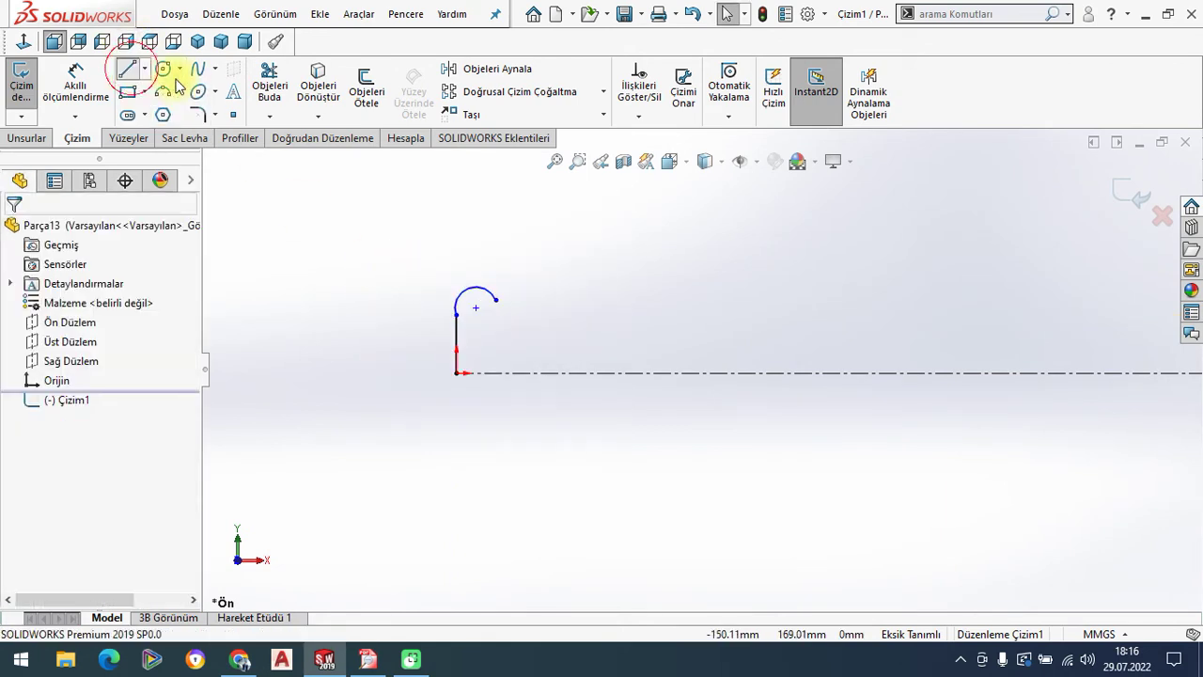
Draw the sloped taper, long horizontal, chamfer segment and step down with lines.
left_click(497, 301)
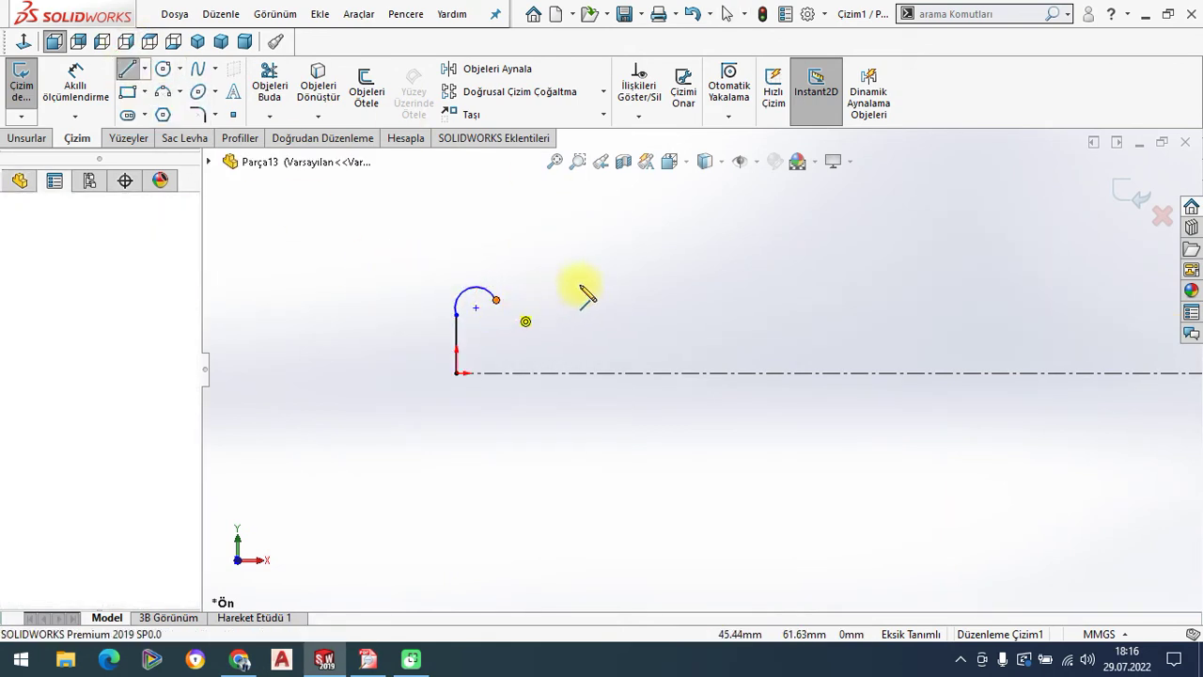
left_click(676, 264)
left_click(788, 264)
scroll(788, 270, "down", 2)
scroll(771, 310, "down", 3)
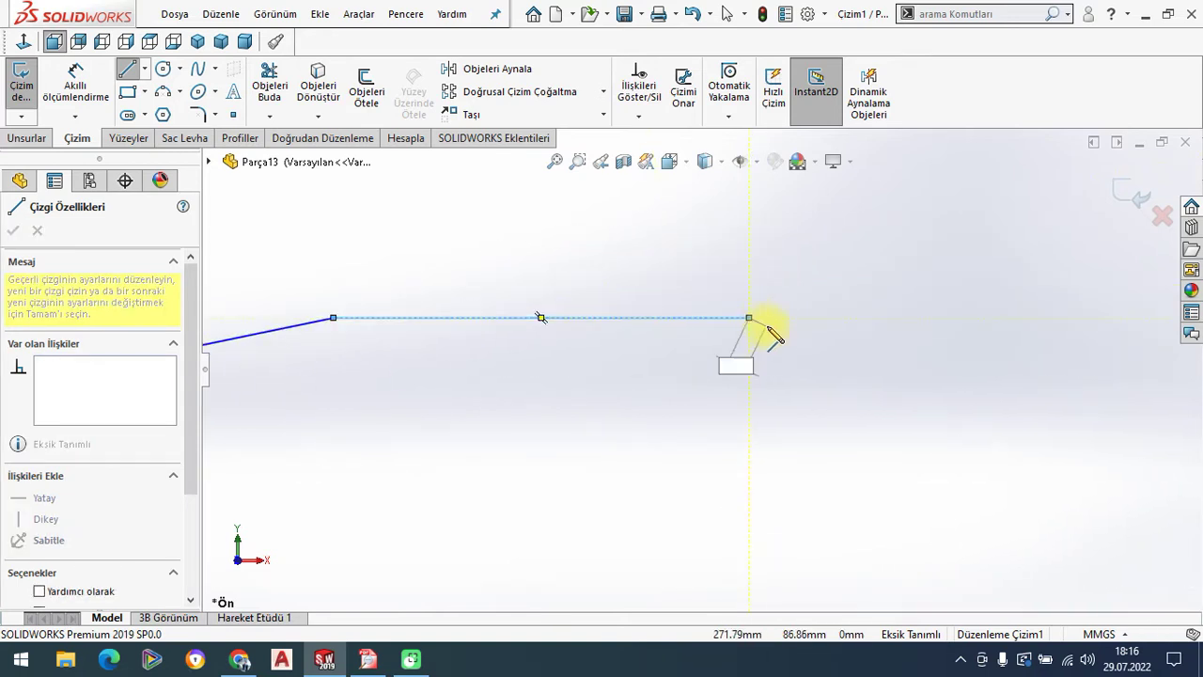
left_click(767, 326)
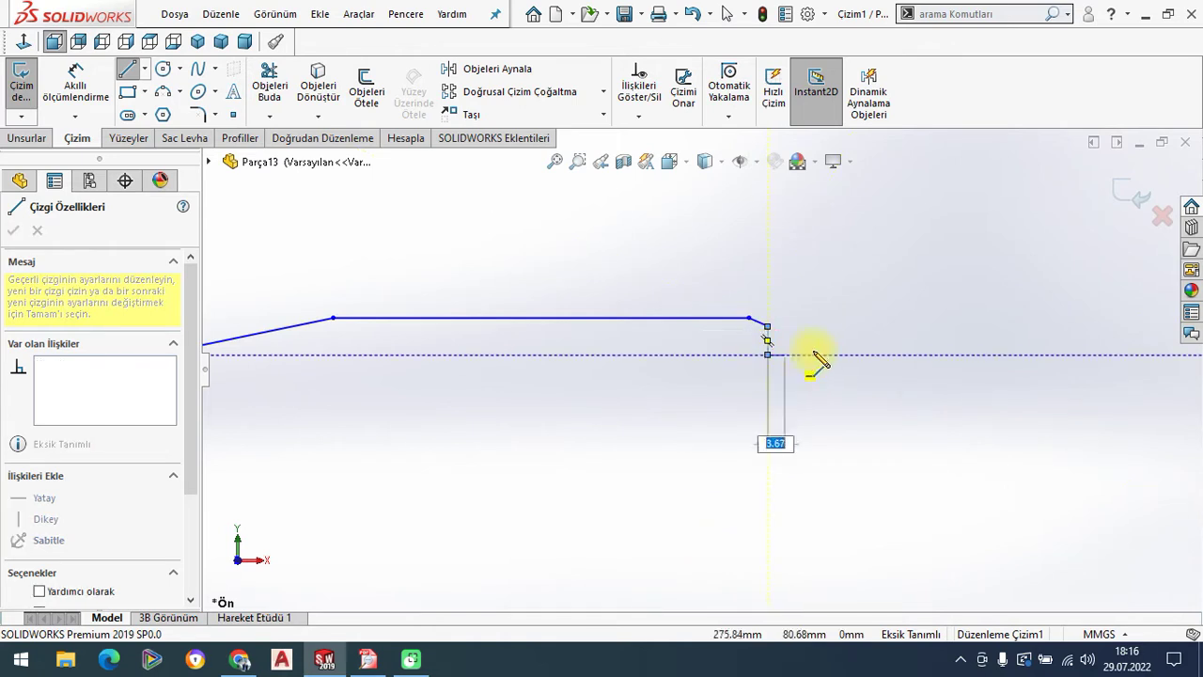
left_click(887, 355)
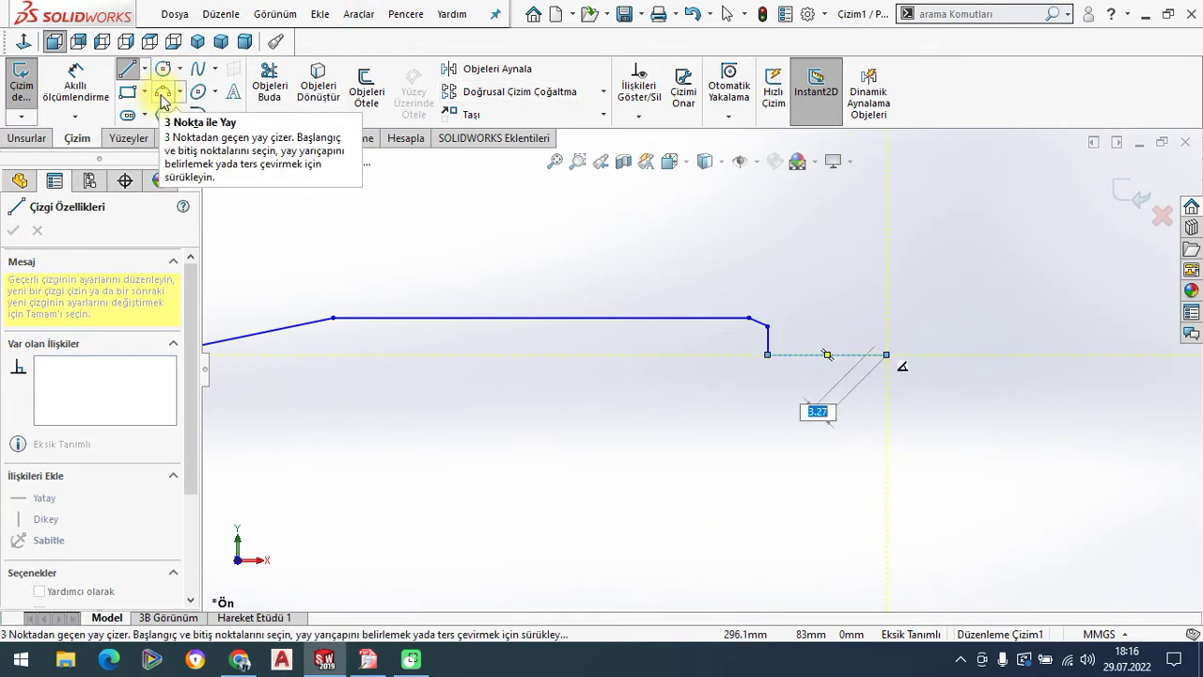
Add a semicircular three-point groove arc at the end of the step line.
left_click(162, 97)
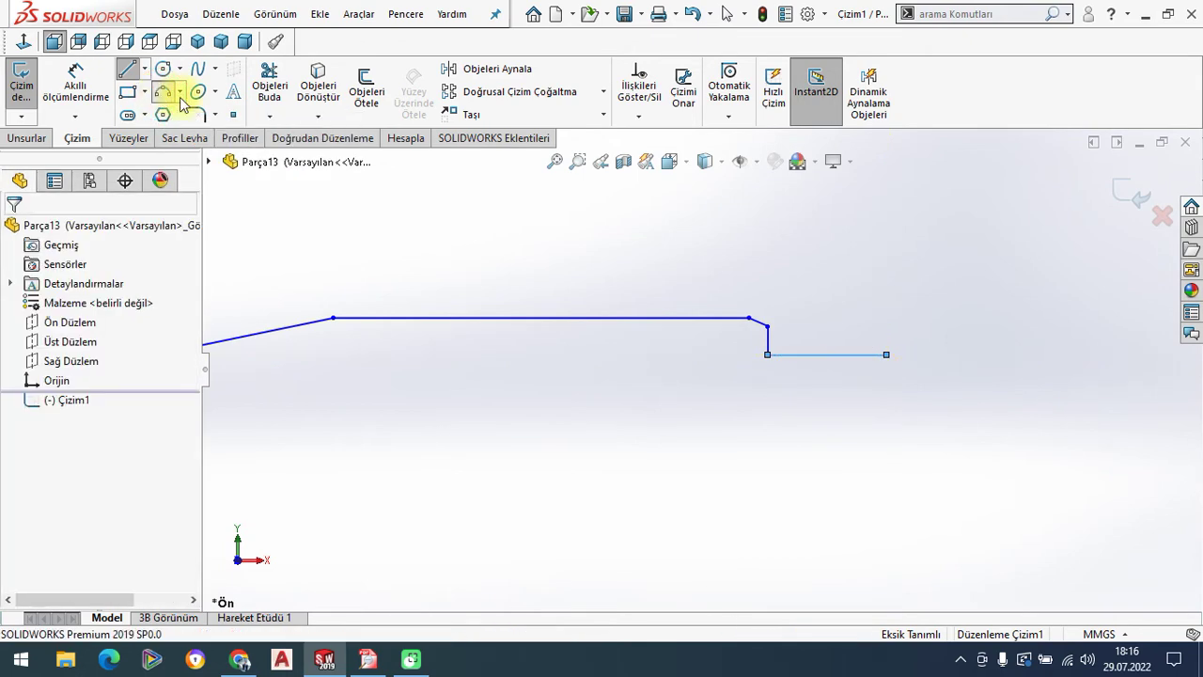
left_click(887, 355)
left_click(937, 358)
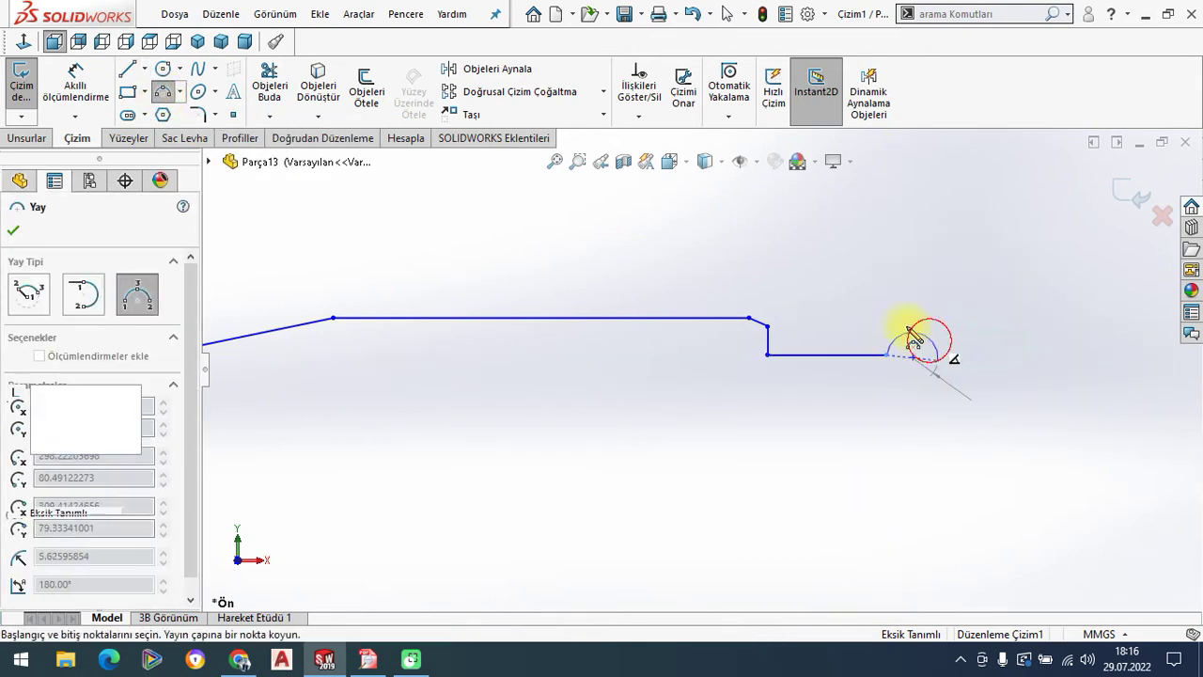
left_click(912, 330)
key("Escape")
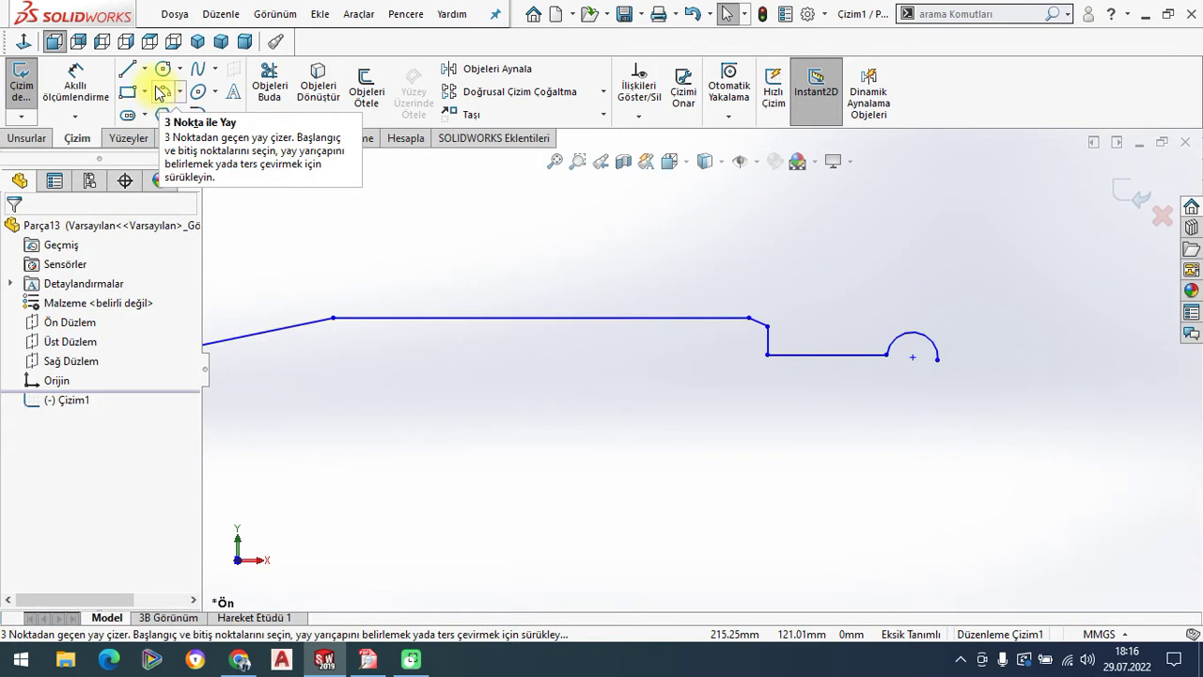
left_click(127, 70)
left_click(936, 359)
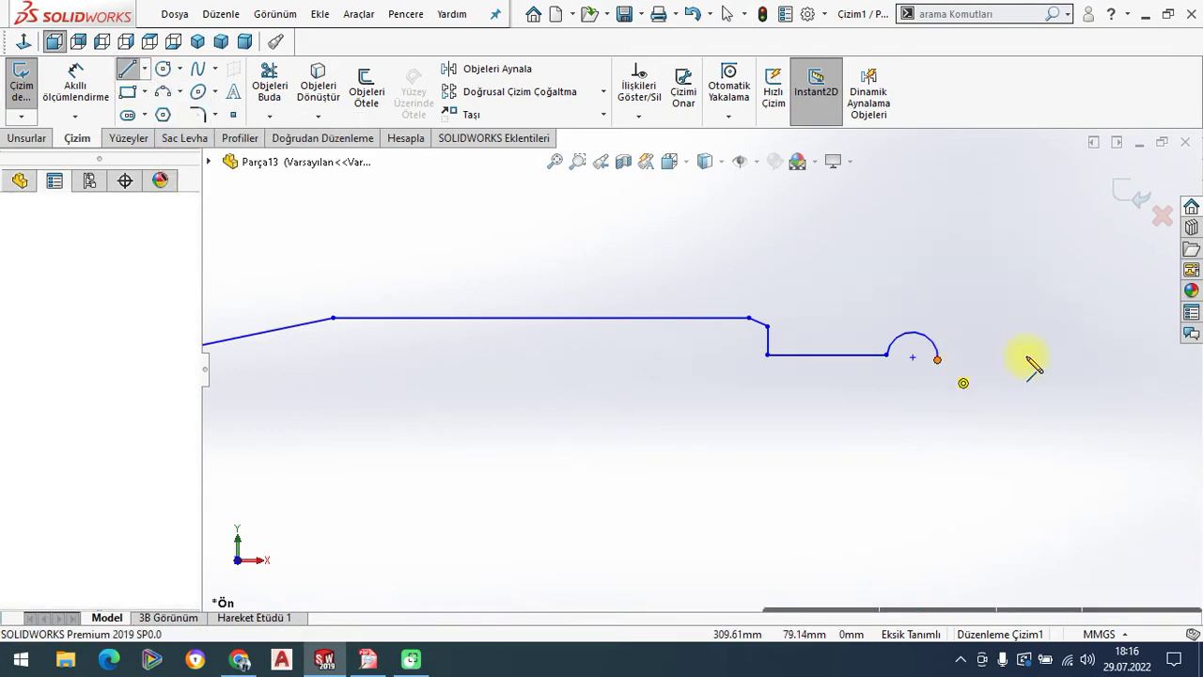
Draw a horizontal line after the groove and a second three-point arc.
left_click(1038, 359)
key("Escape")
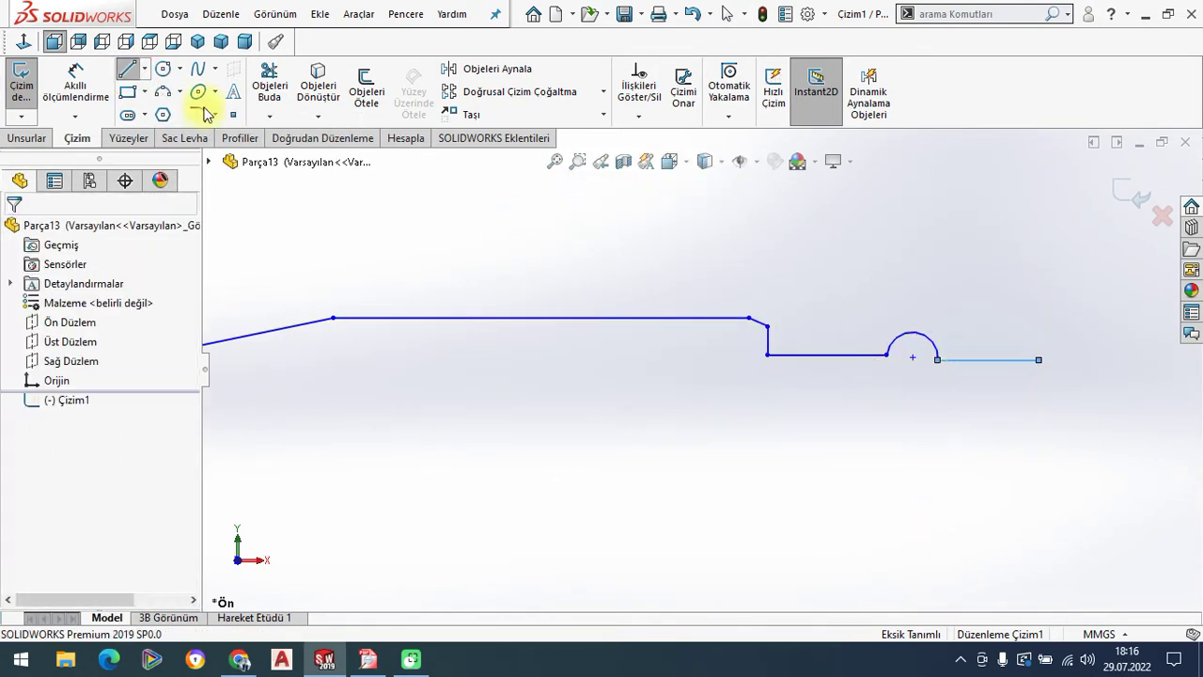
left_click(161, 91)
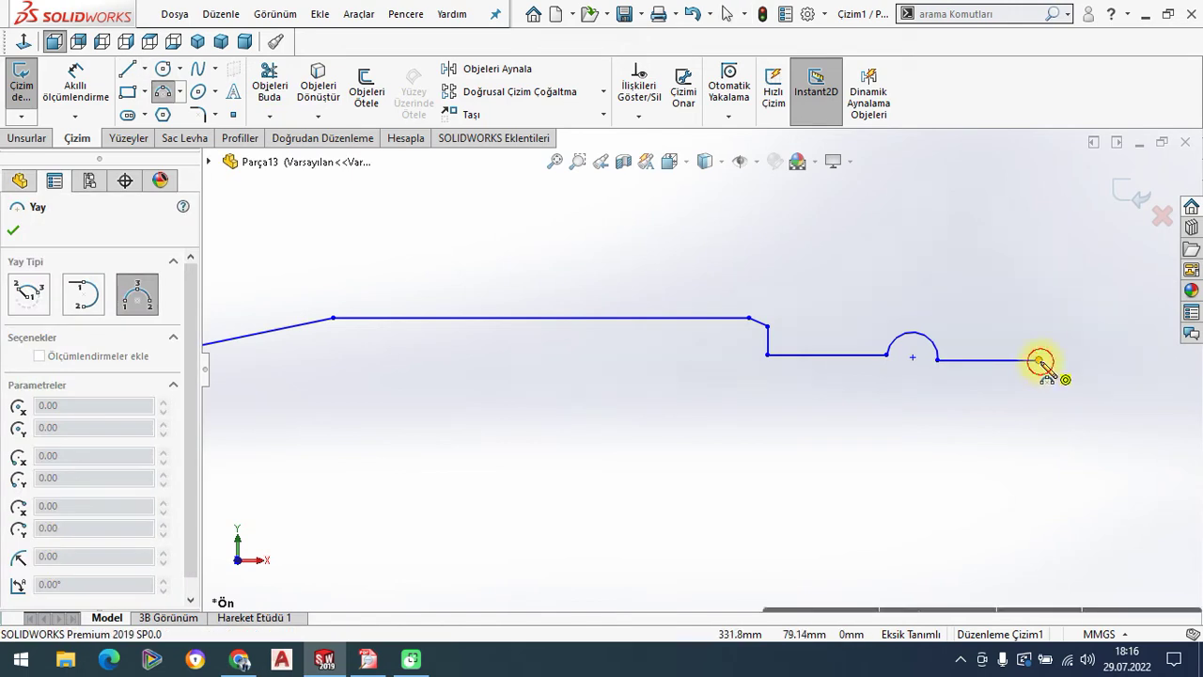
left_click(1038, 359)
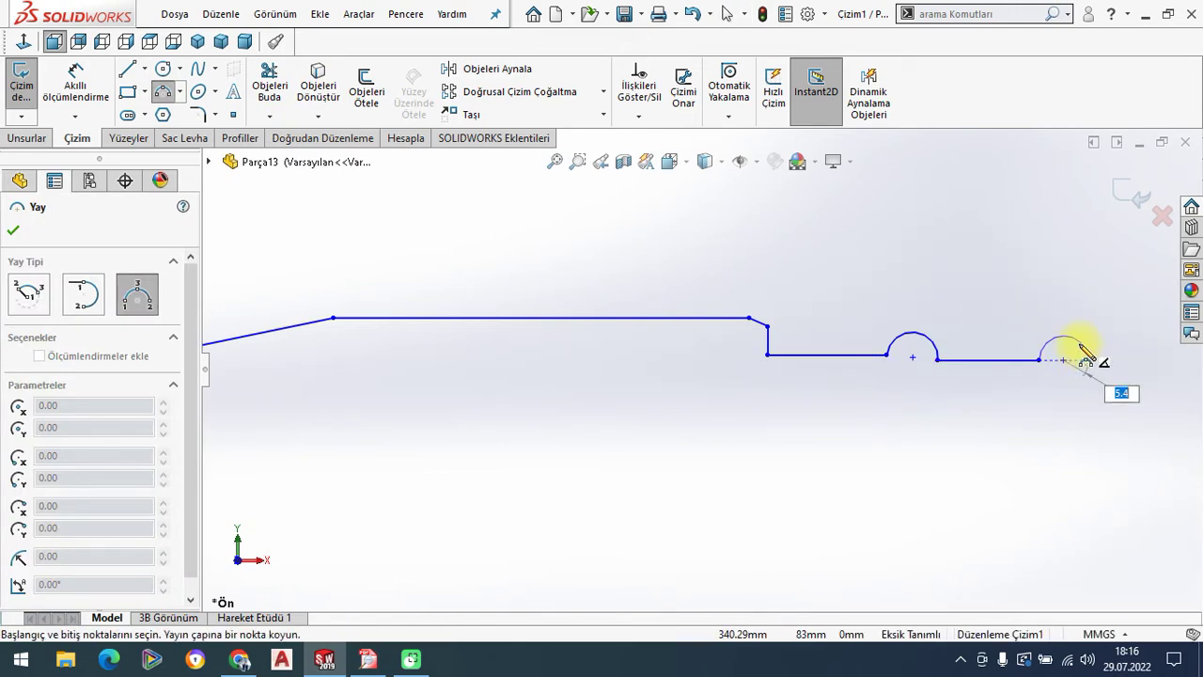
left_click(1087, 359)
right_click(846, 263)
left_click(860, 271)
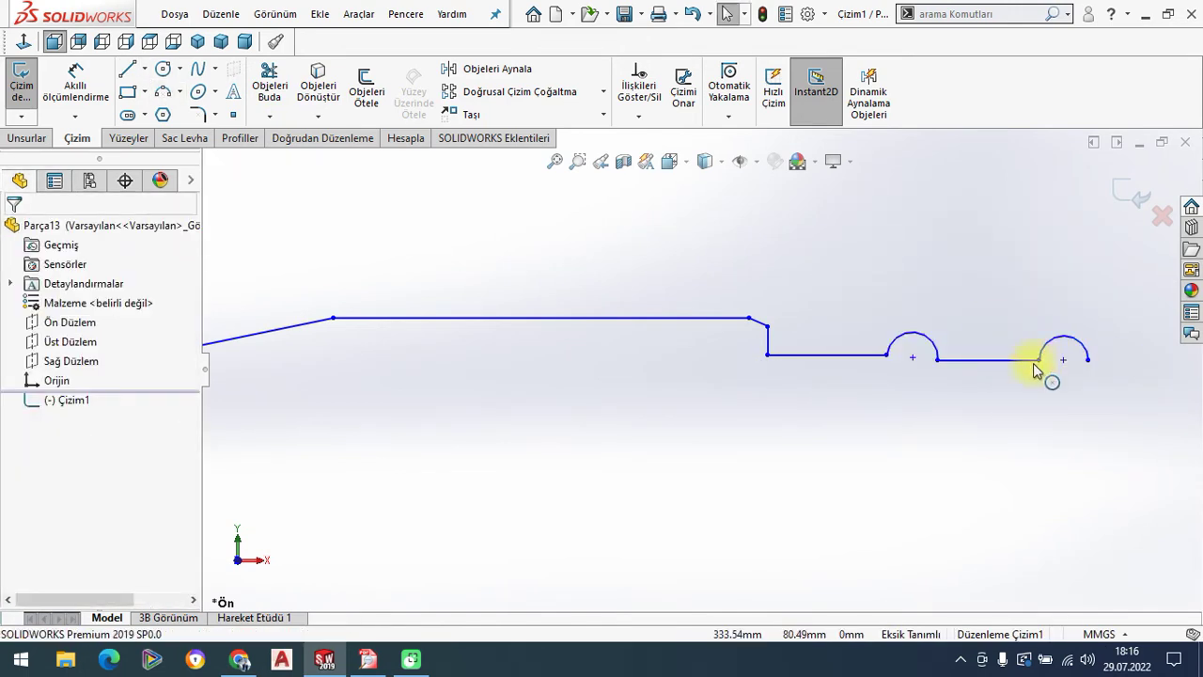
Add a Horizontal relation between the two groove arc endpoints.
left_click(936, 359)
left_click(886, 354, "ctrl")
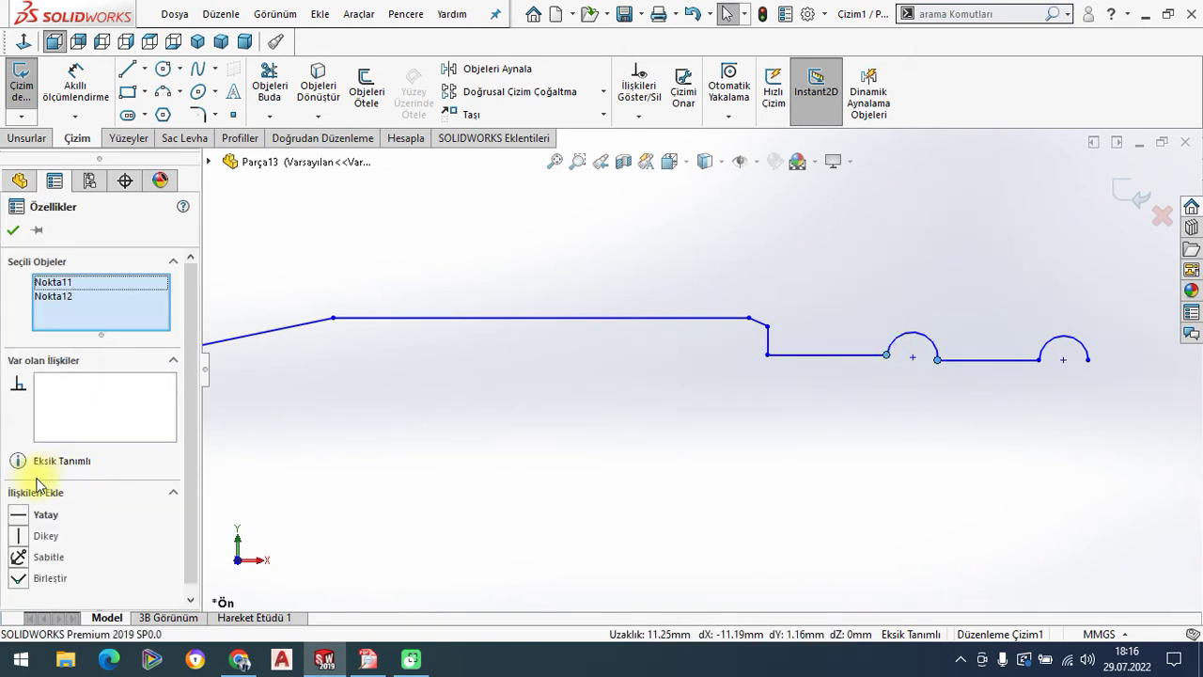
left_click(19, 515)
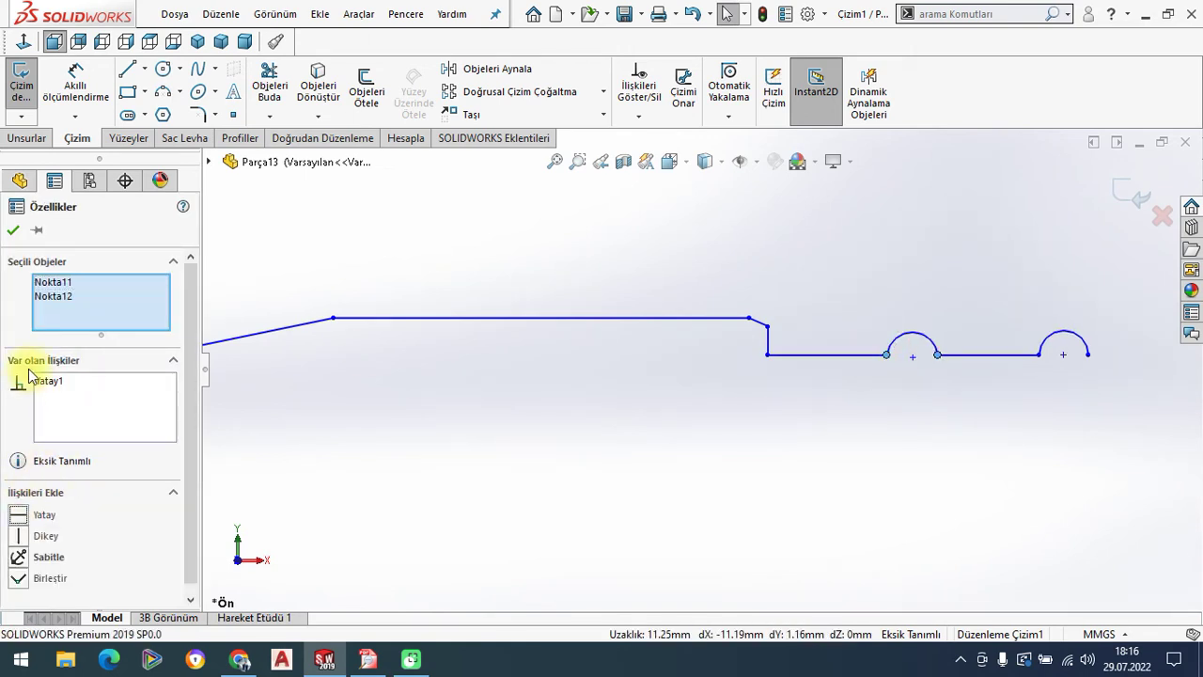
left_click(13, 237)
scroll(888, 404, "up", 2)
scroll(879, 396, "down", 1)
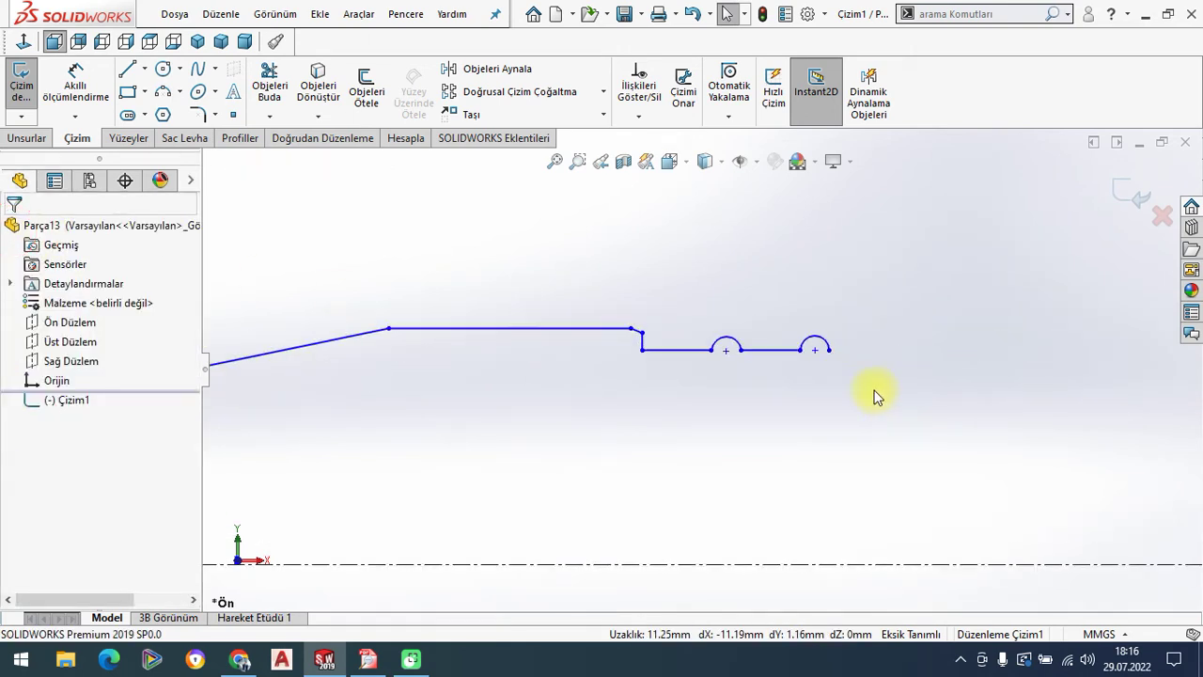
Draw the slanted line, short vertical drop and horizontal end segment of the profile.
left_click(127, 69)
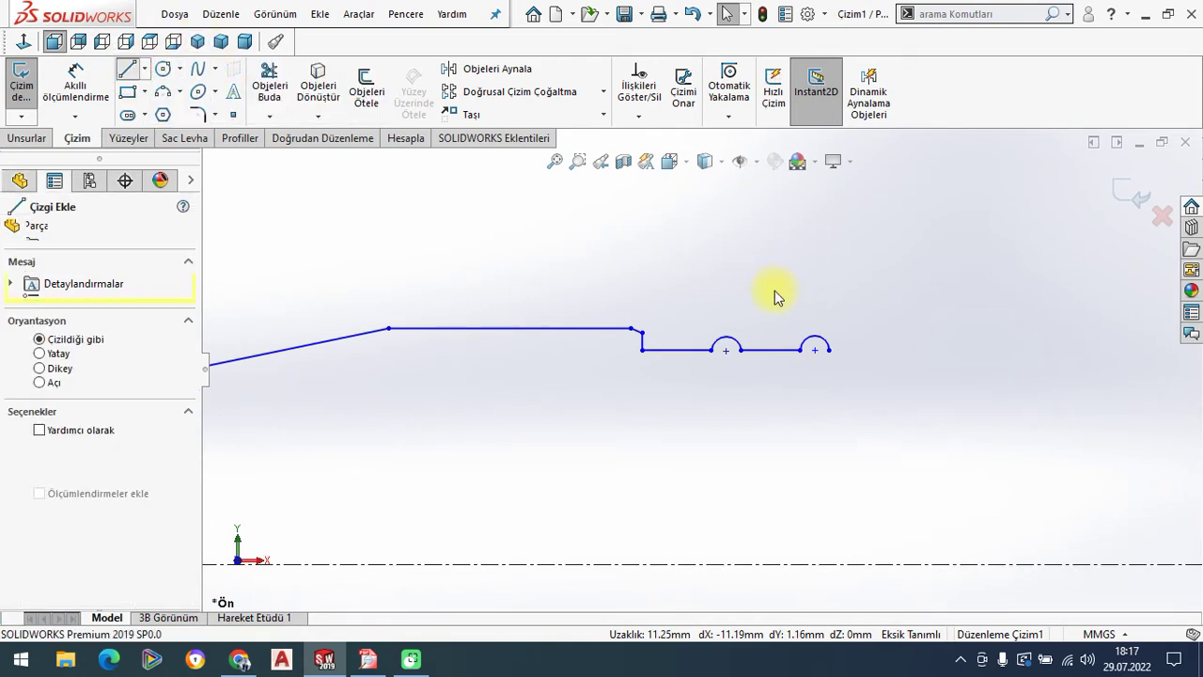
left_click(829, 349)
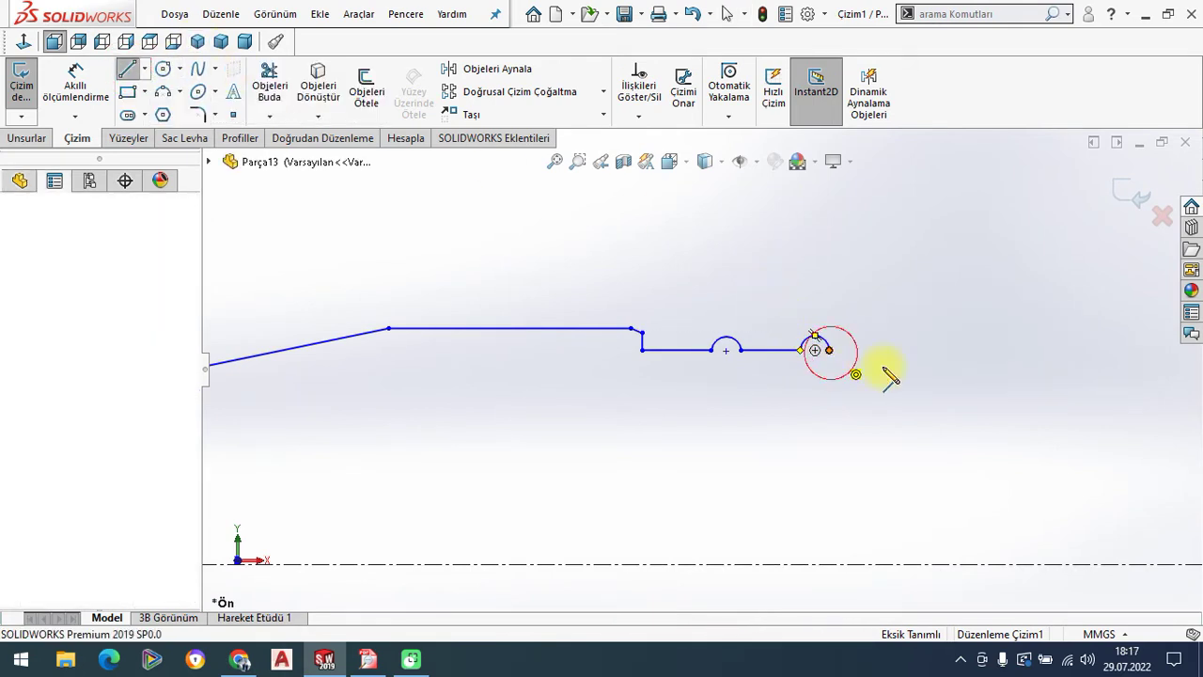
double_click(977, 428)
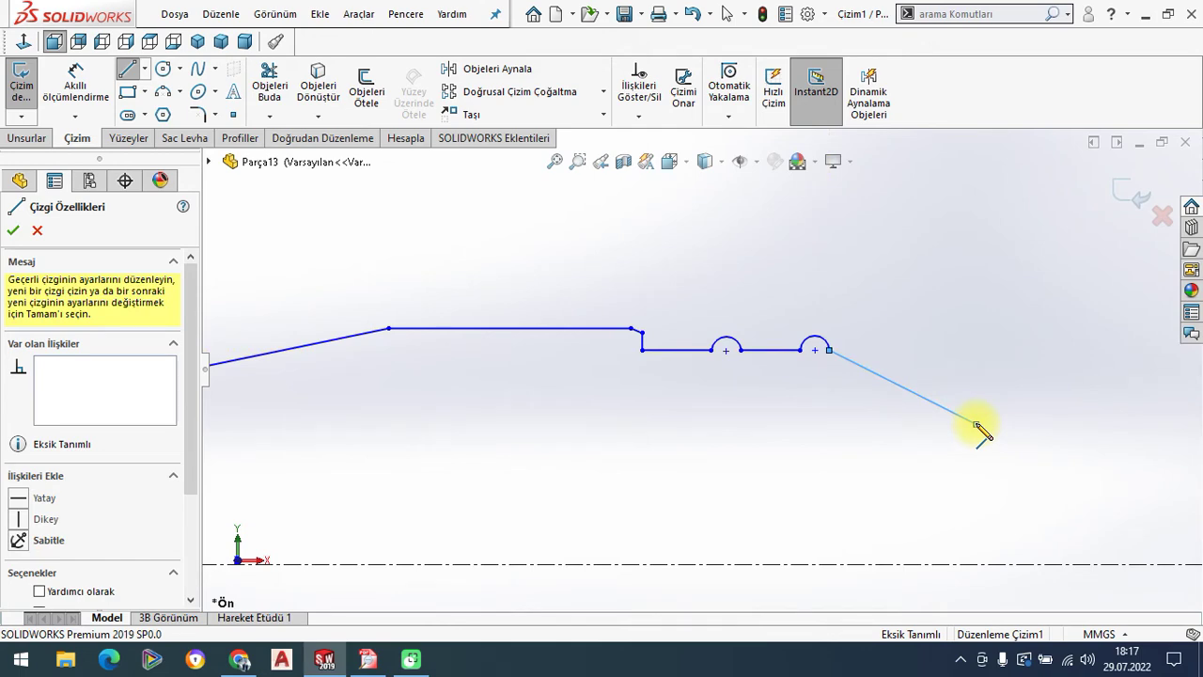
left_click(975, 438)
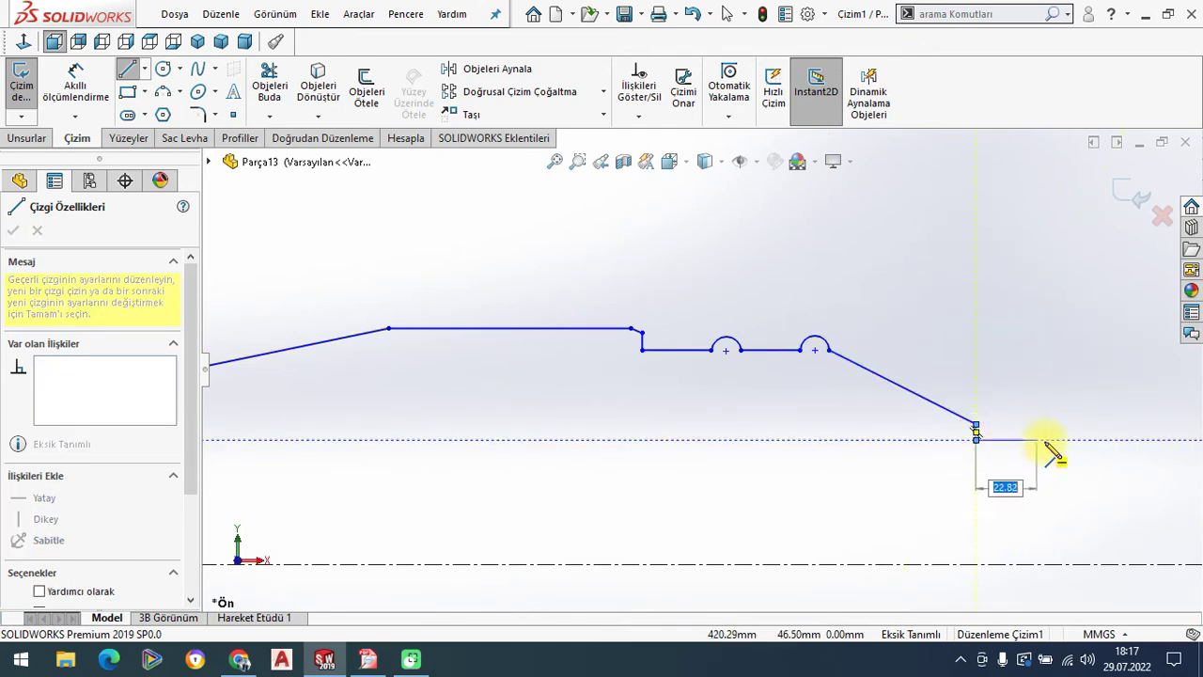
left_click(1100, 438)
right_click(921, 260)
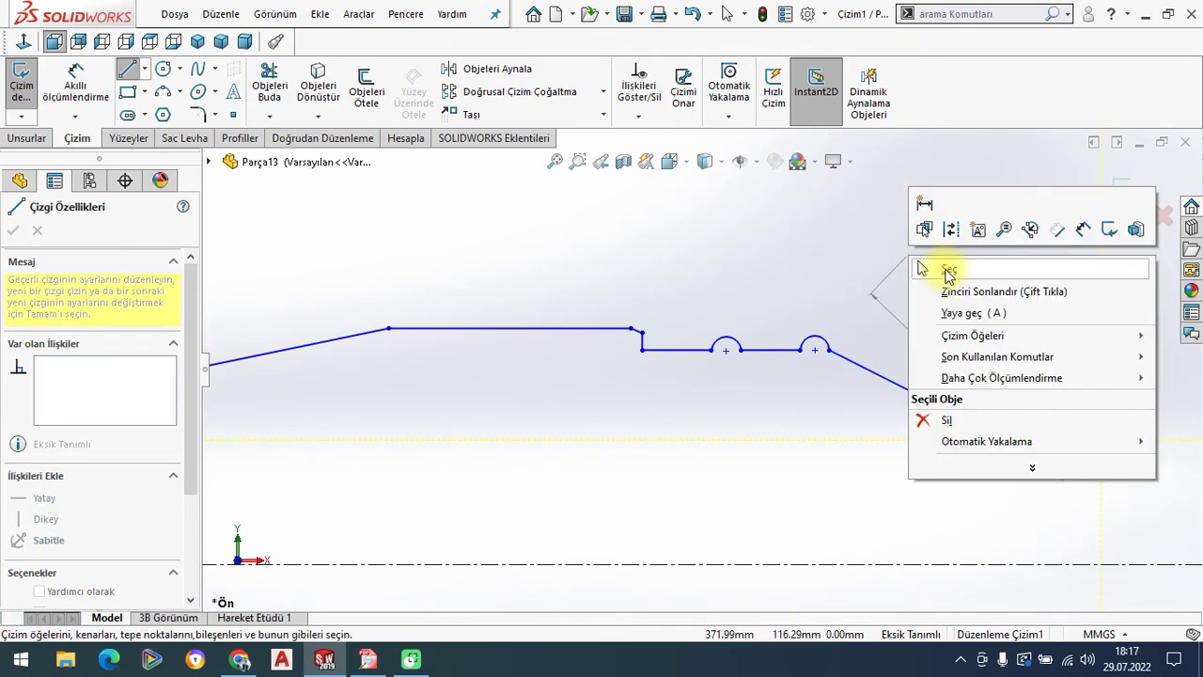
left_click(913, 313)
left_click(368, 658)
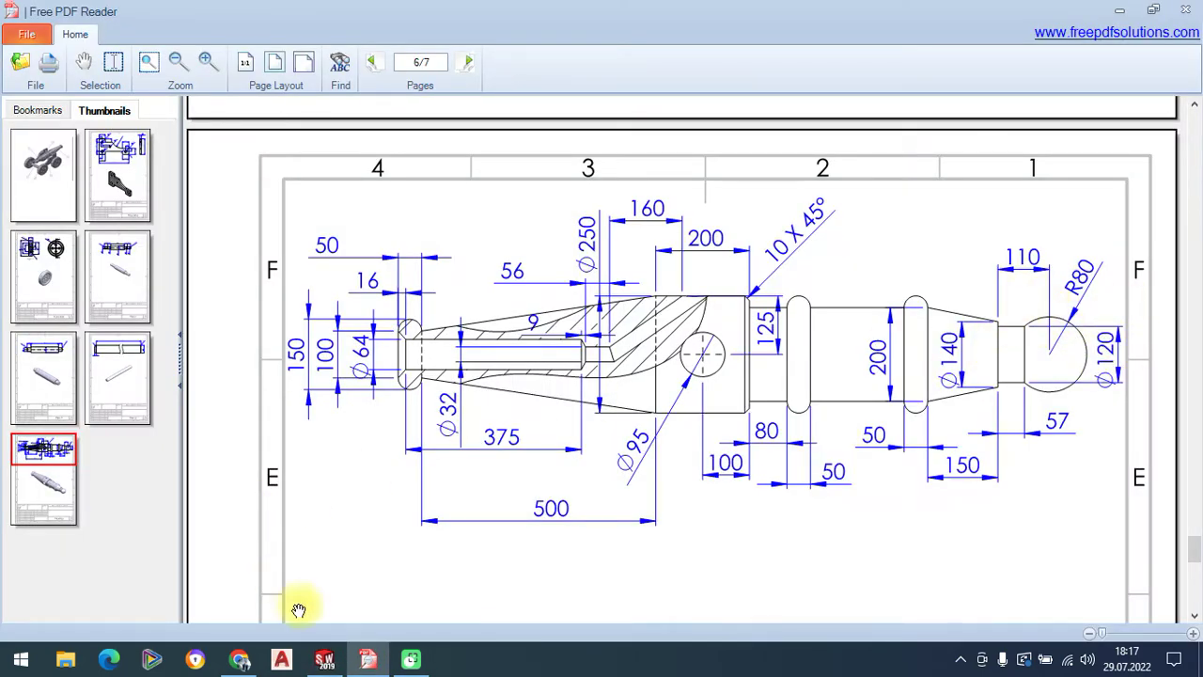
Compare the sketch against the PDF shaft drawing and return to SOLIDWORKS.
mouse_move(324, 659)
left_click(375, 602)
scroll(507, 357, "down", 2)
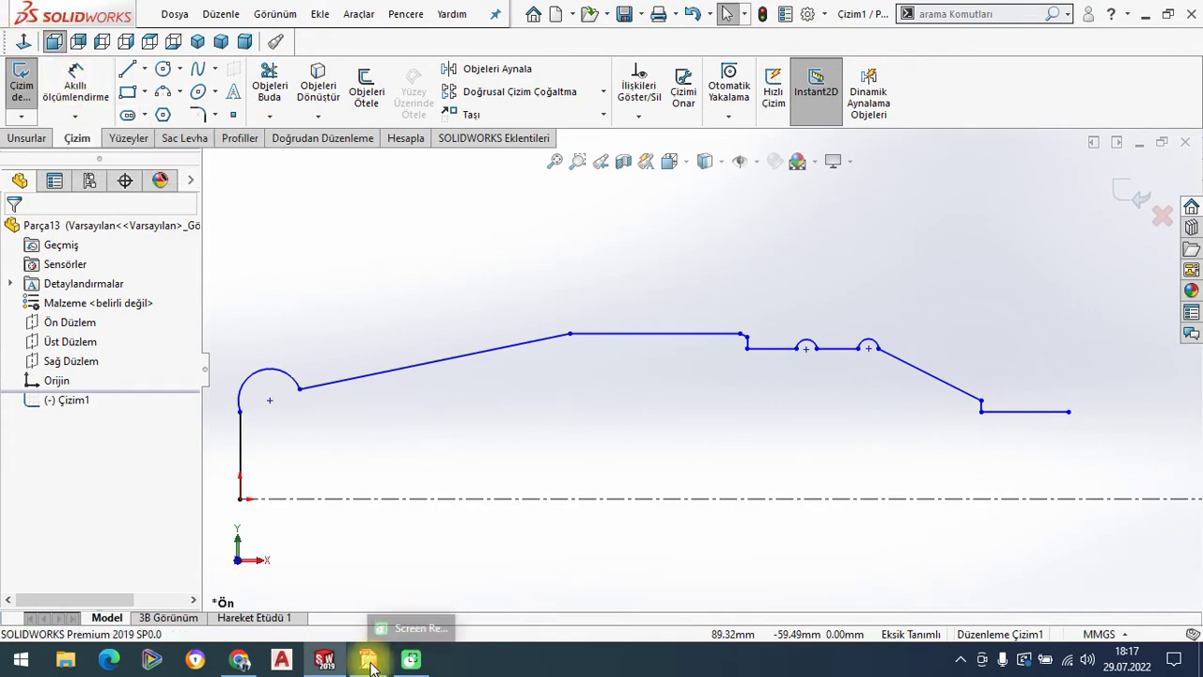
left_click(367, 659)
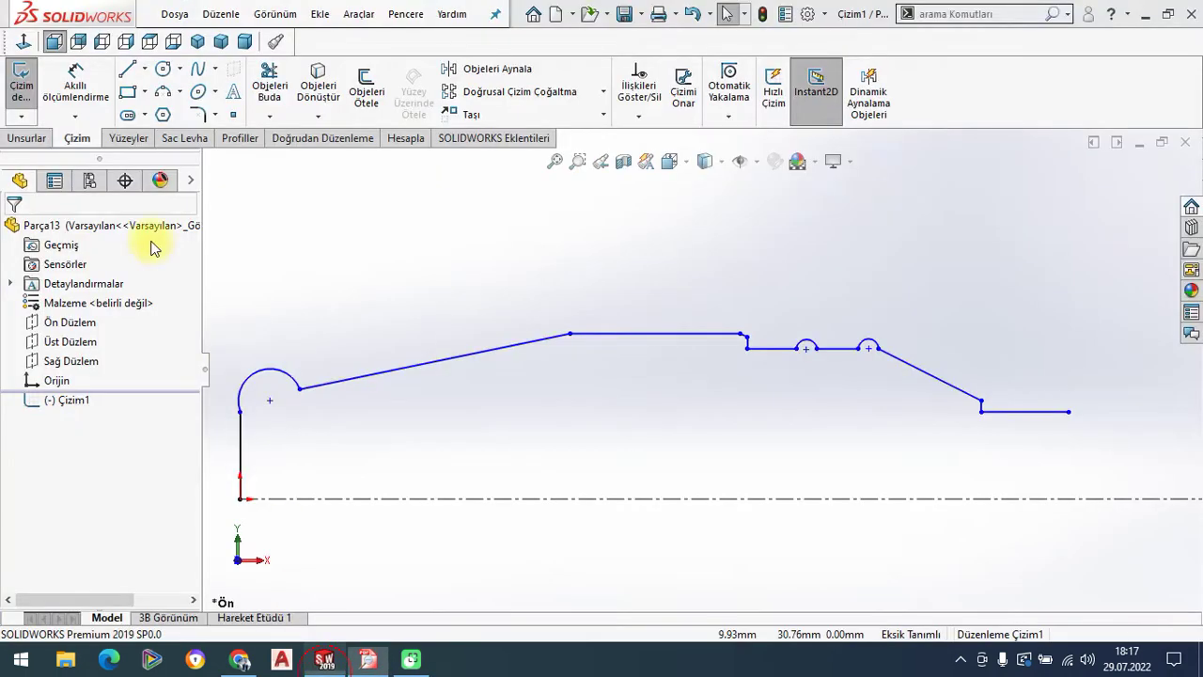
left_click(324, 659)
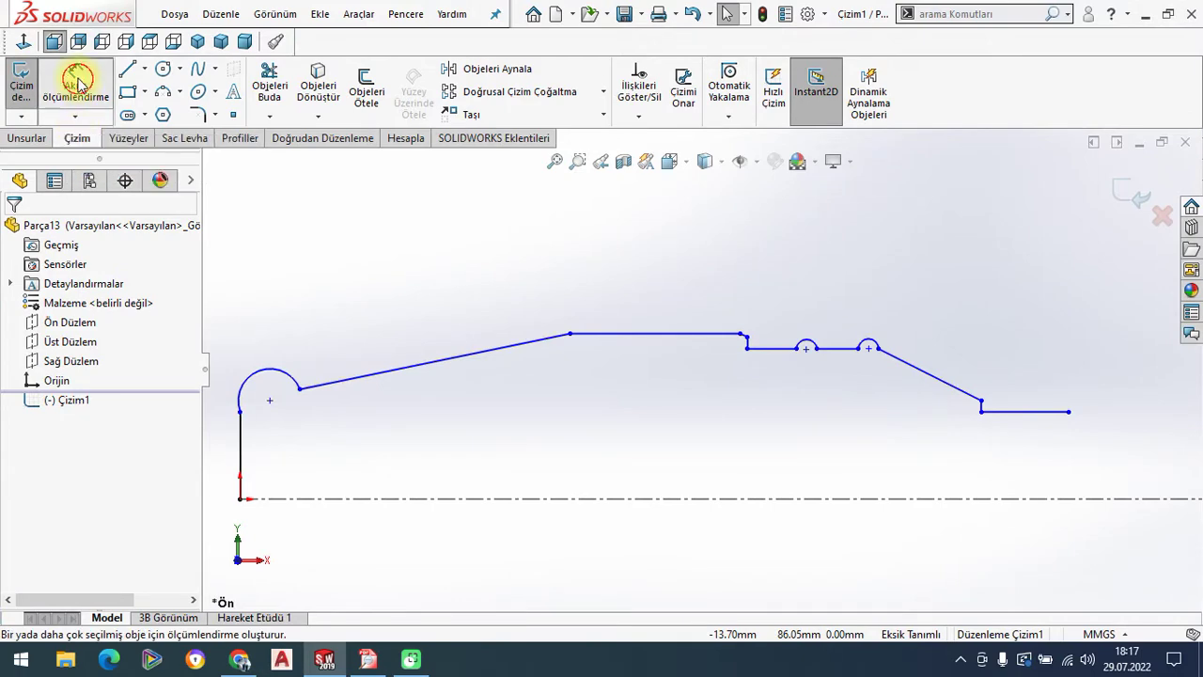
Dimension the left end as a 100 diameter across the centerline.
left_click(239, 411)
left_click(309, 498)
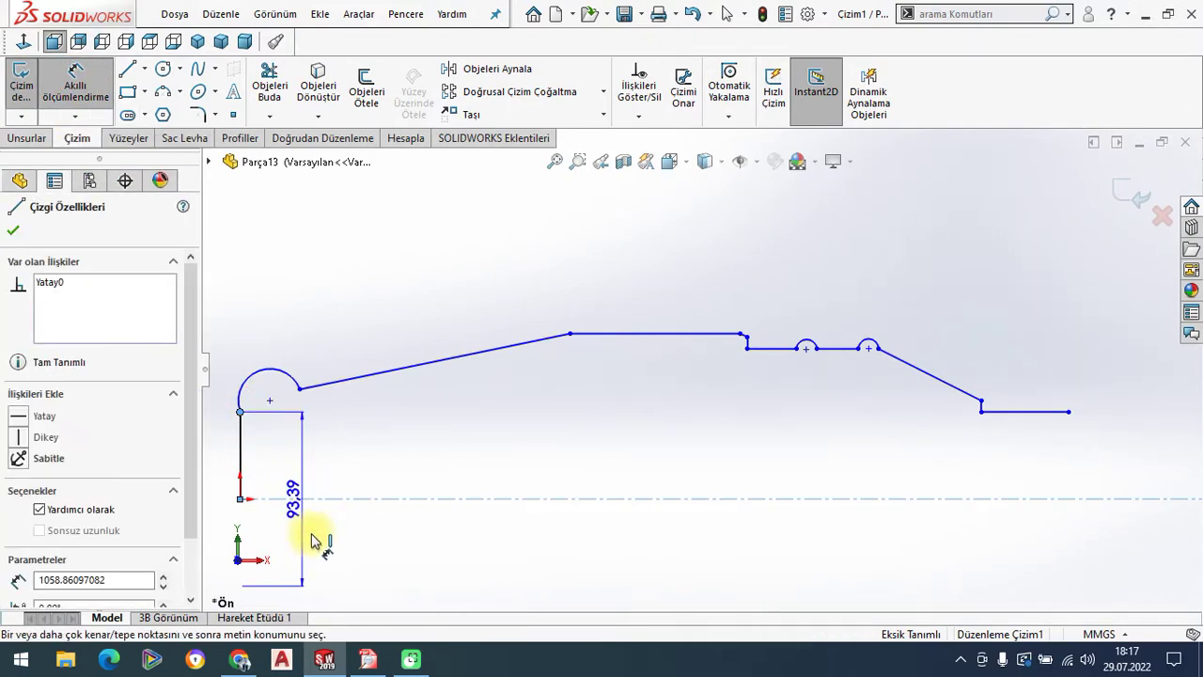
left_click(308, 539)
type("100")
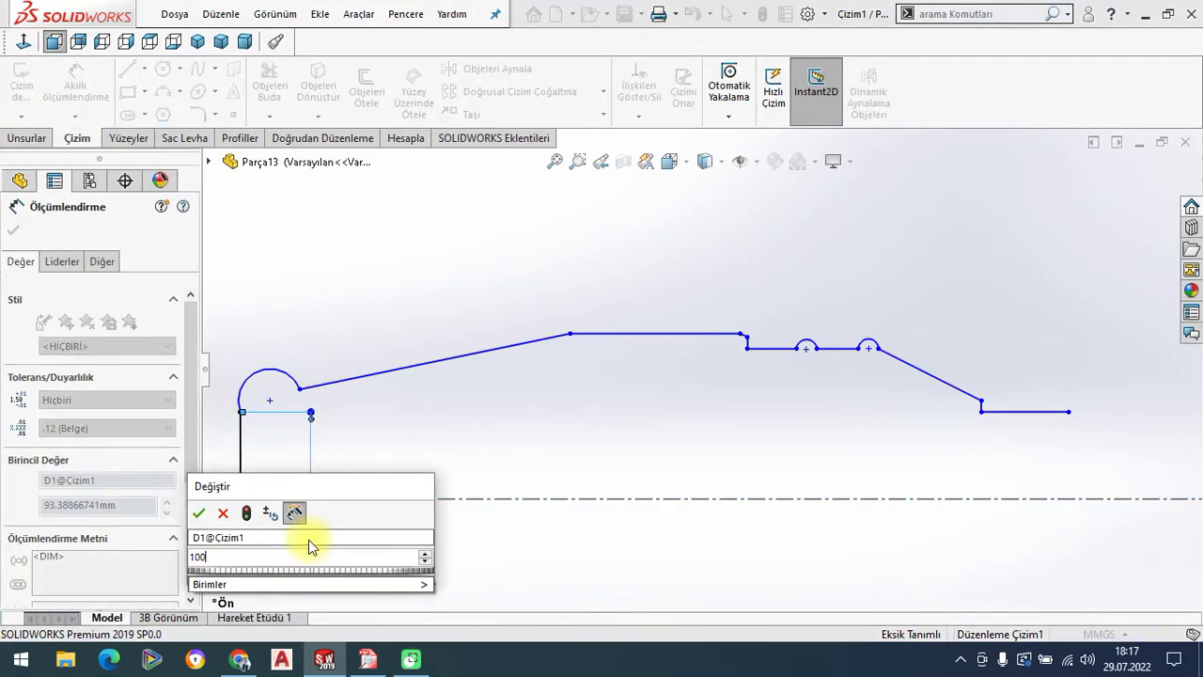
key("Return")
left_click(367, 247)
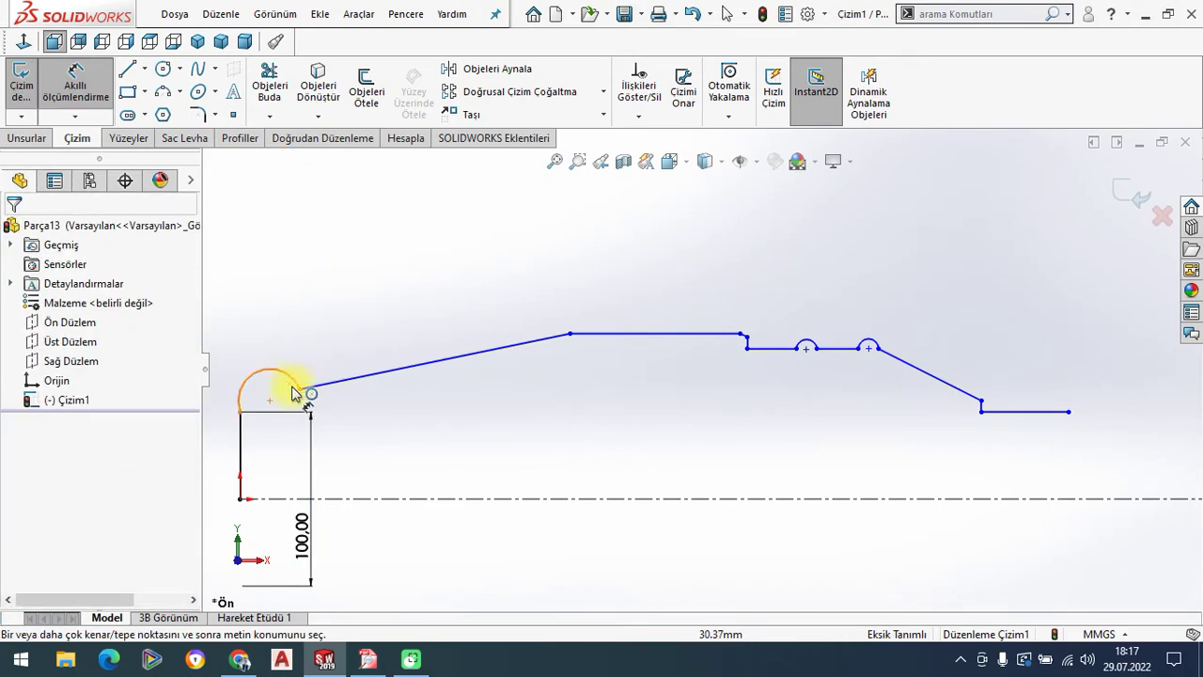
Set the end arc's width to 50.
left_click(300, 389)
left_click(241, 411)
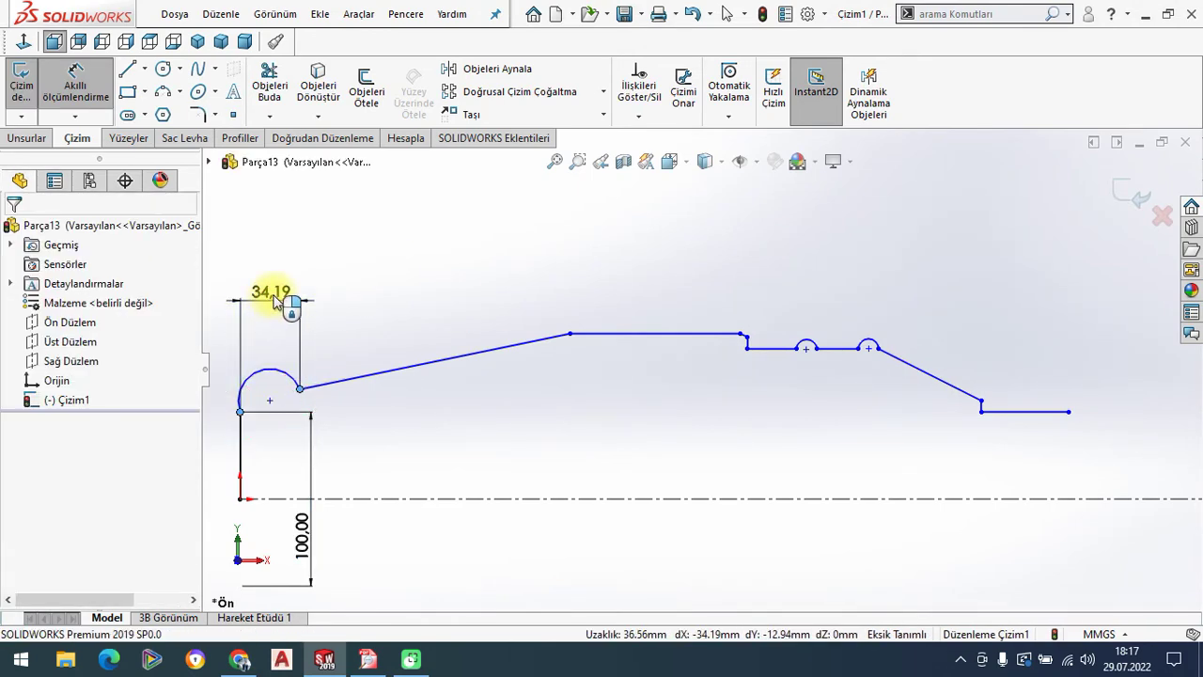
left_click(274, 301)
type("50")
key("Return")
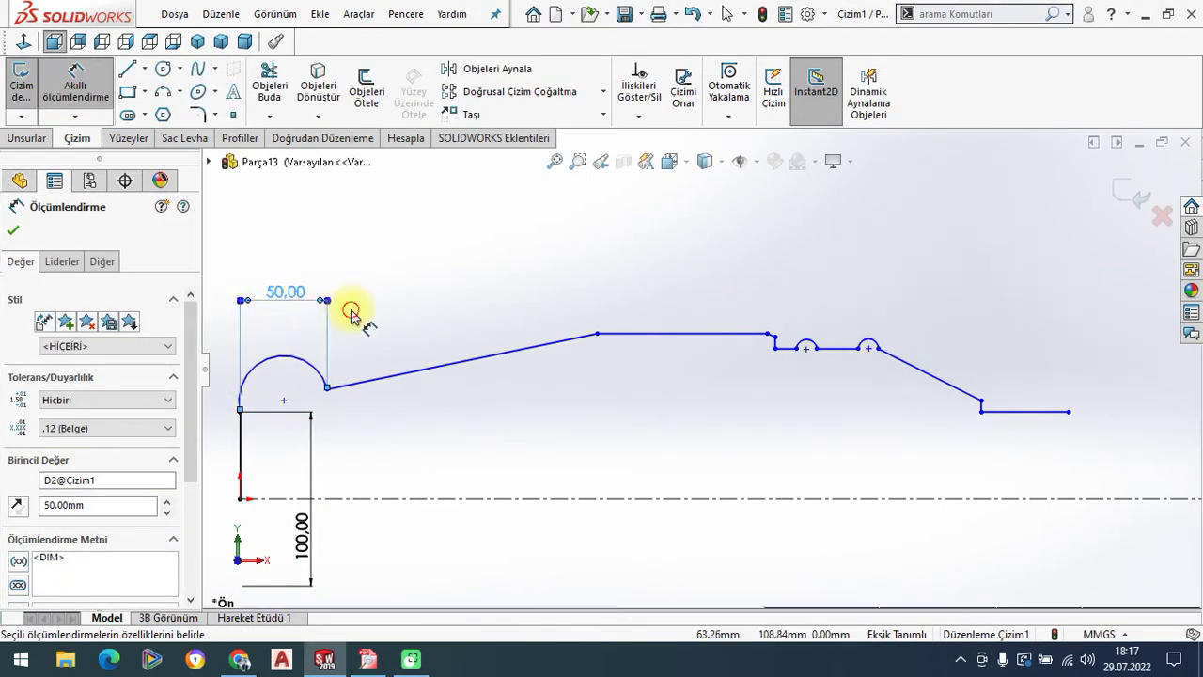
left_click(349, 311)
Dimension the point where the slanted line meets the arc as a 150 diameter.
left_click(292, 402)
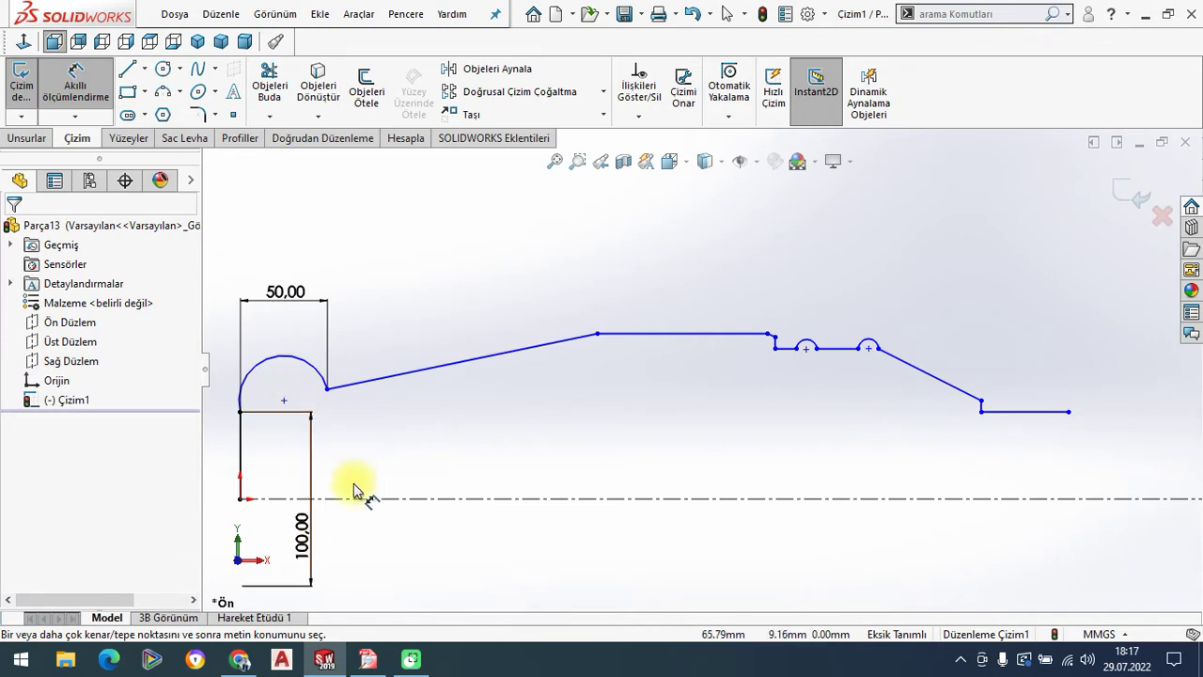
left_click(295, 362)
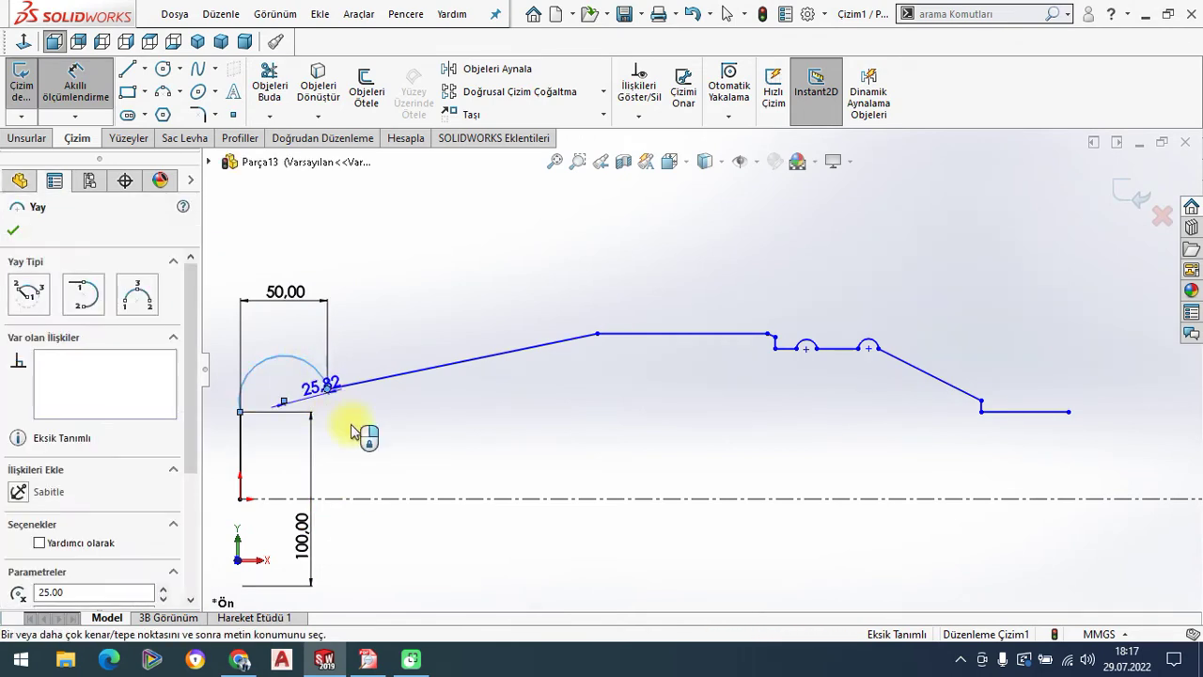
left_click(404, 529)
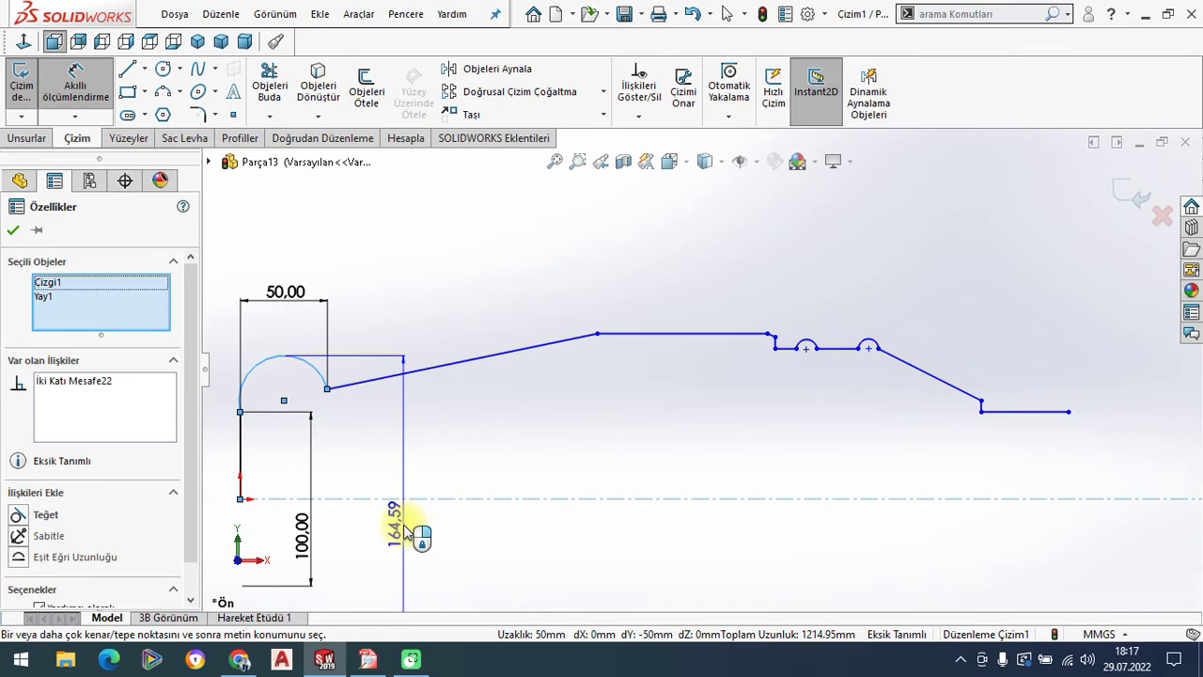
type("150")
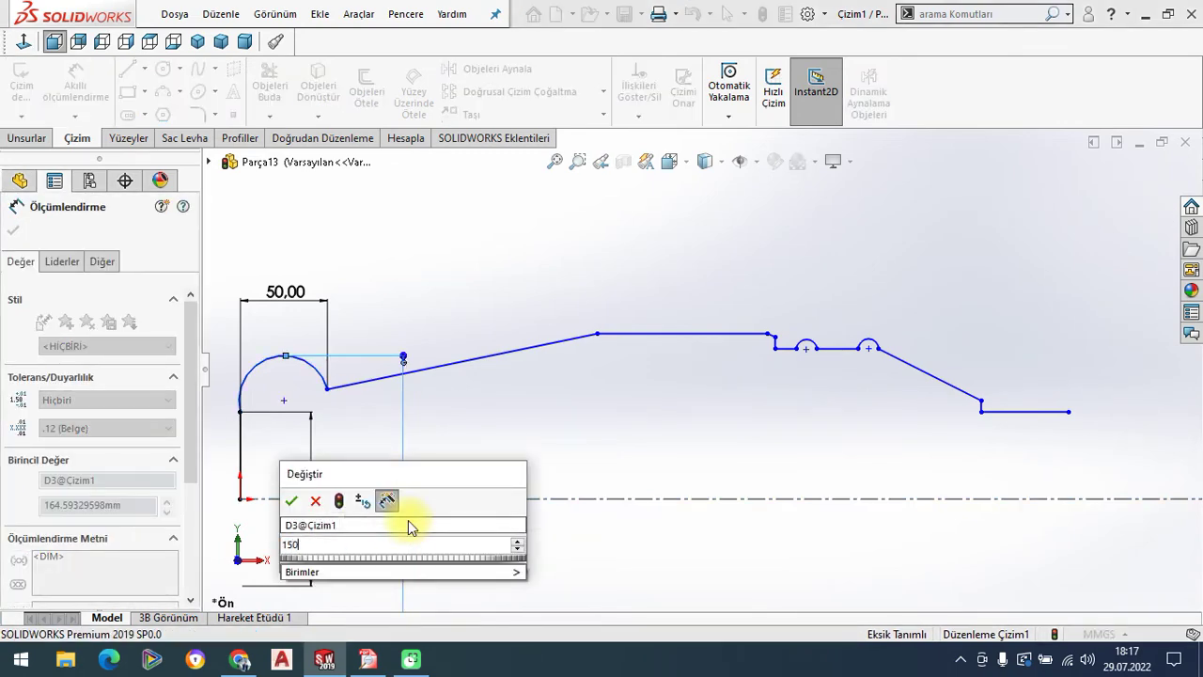
key("Return")
key("Escape")
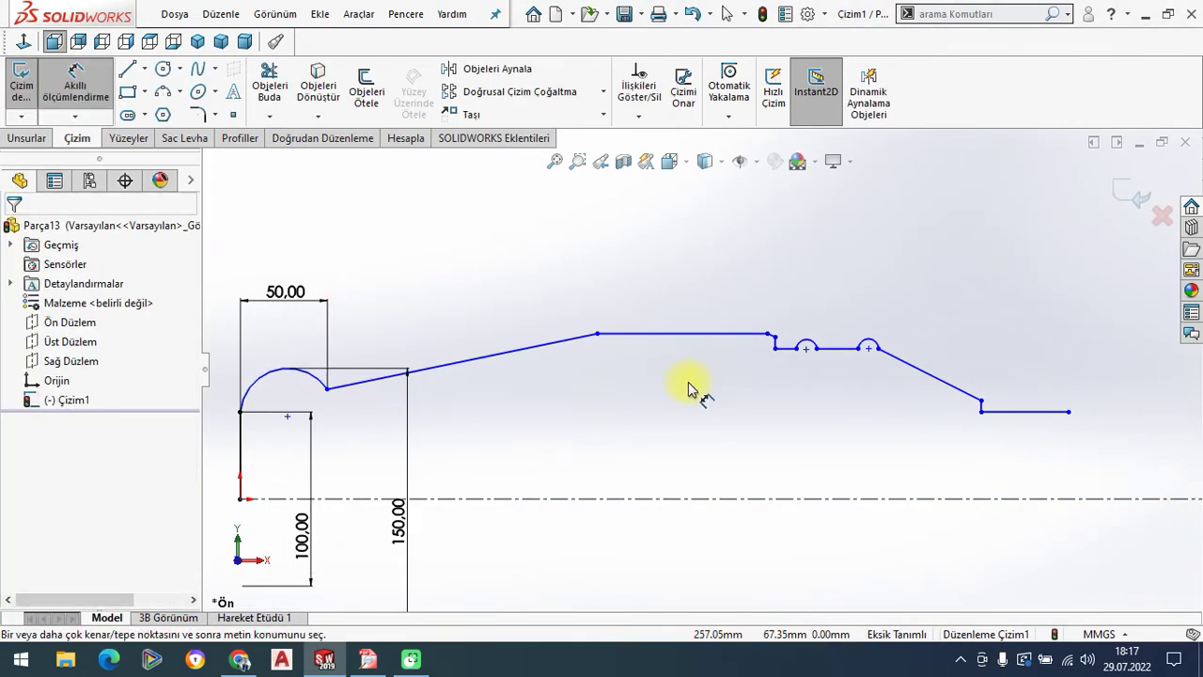
left_click(368, 659)
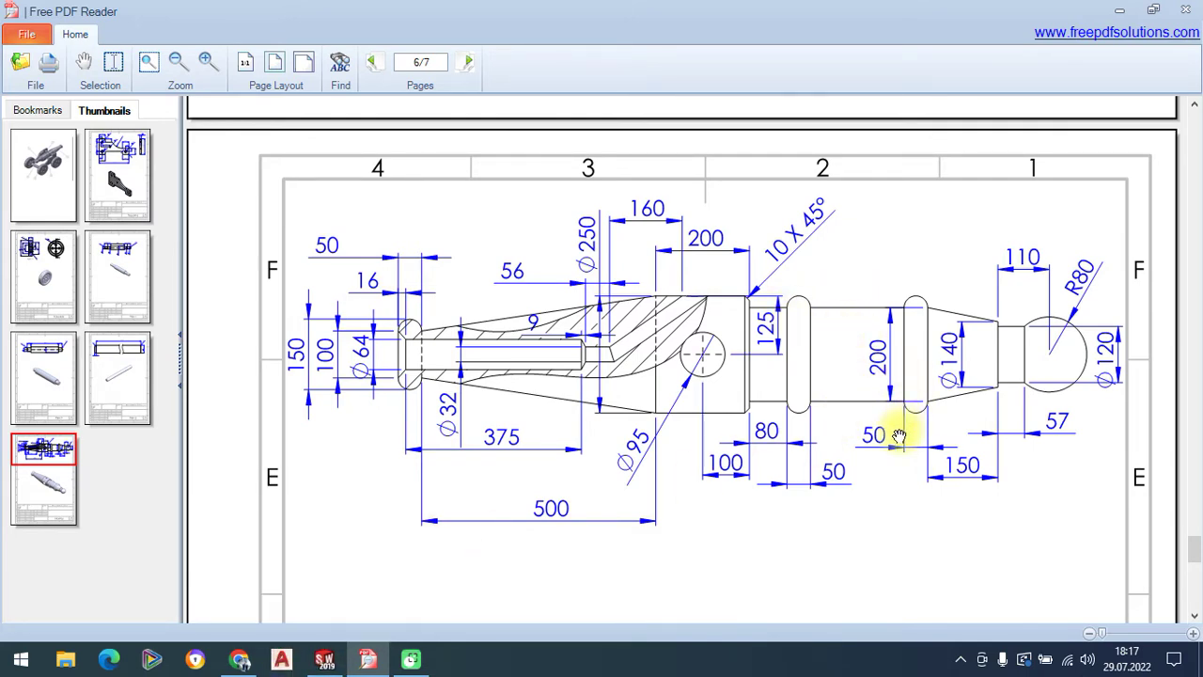
left_click(324, 658)
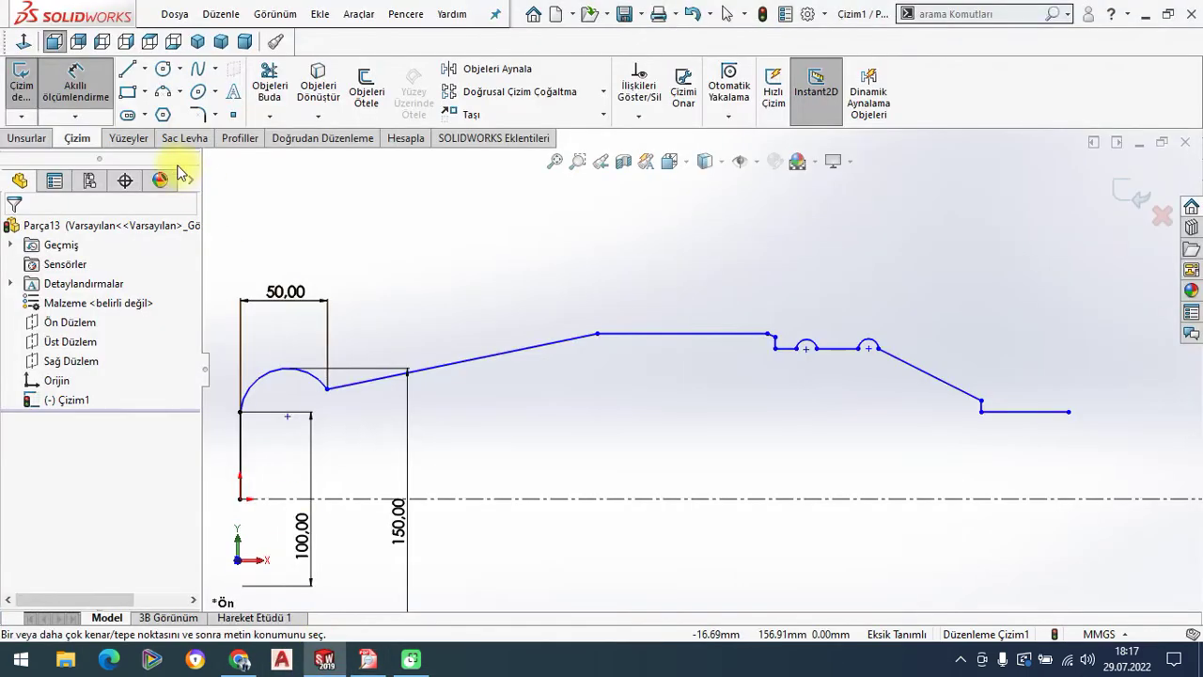
Dimension the gap at the step corner and drag its lower corner into place.
scroll(787, 370, "down", 3)
scroll(723, 327, "down", 3)
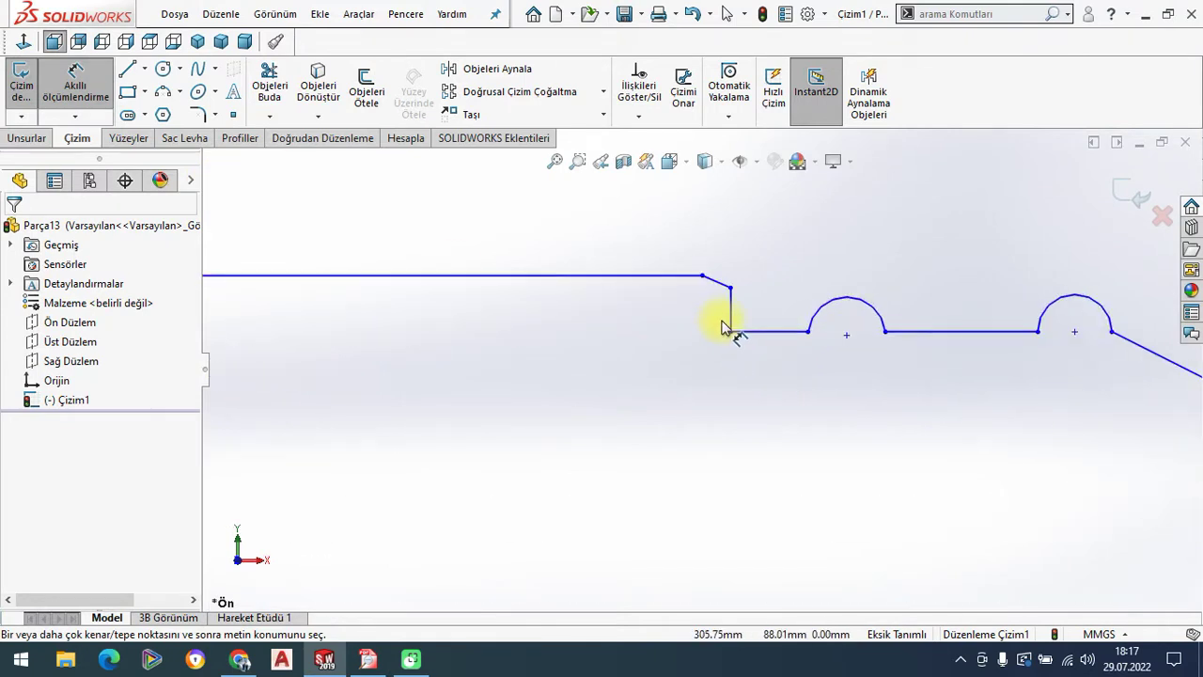
left_click(703, 277)
left_click_drag(728, 285, 753, 288)
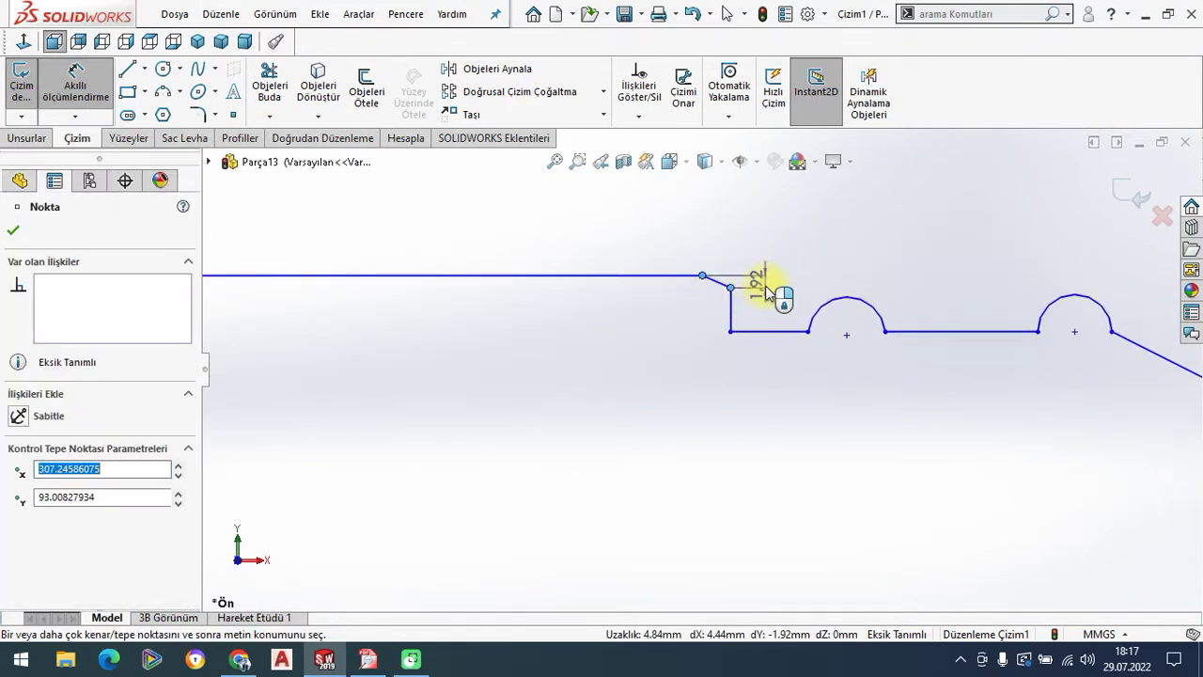
left_click(771, 284)
key("Return")
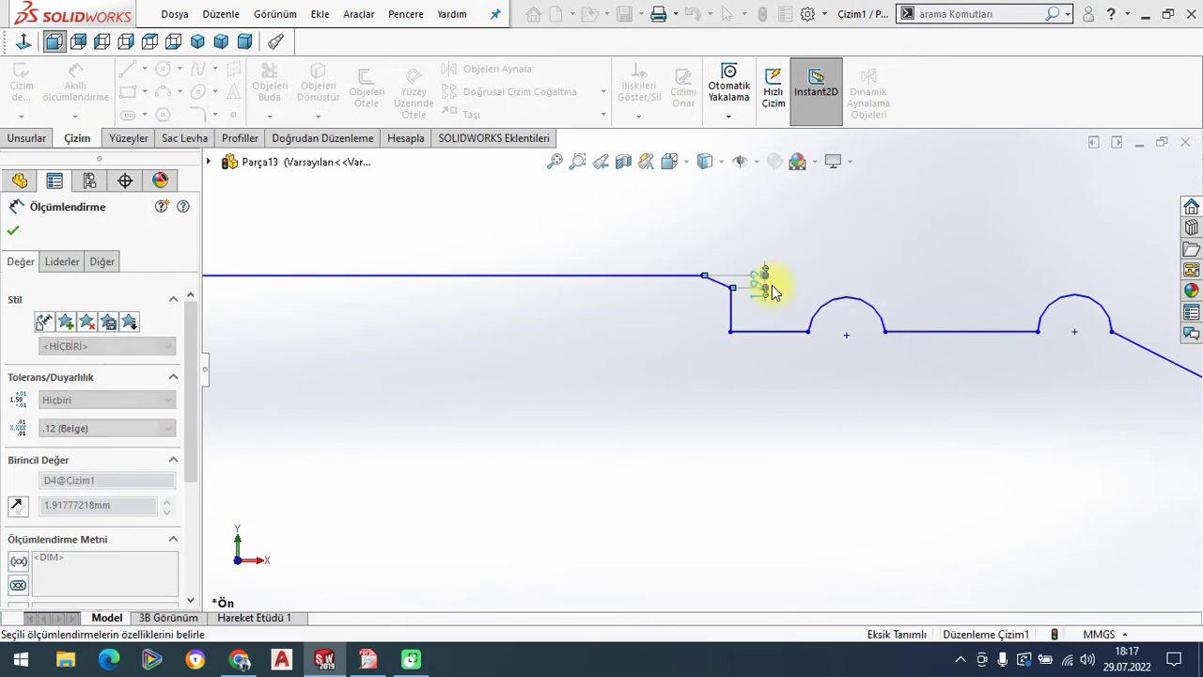
scroll(742, 334, "down", 4)
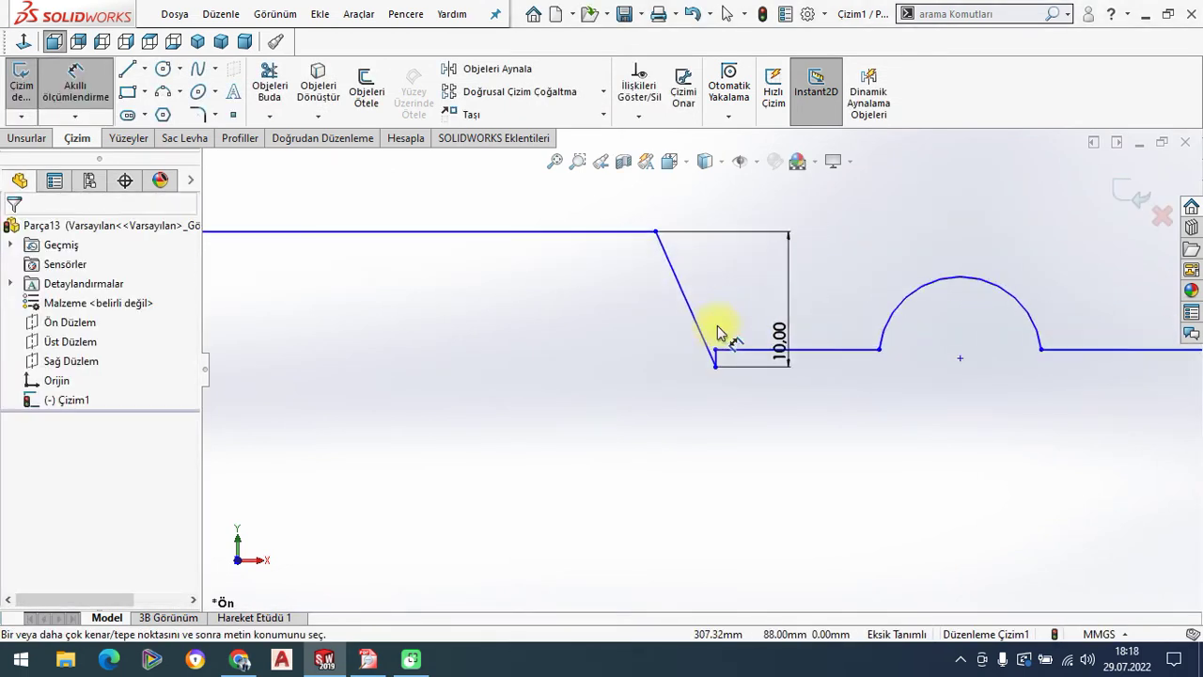
key("Escape")
left_click_drag(714, 370, 711, 341)
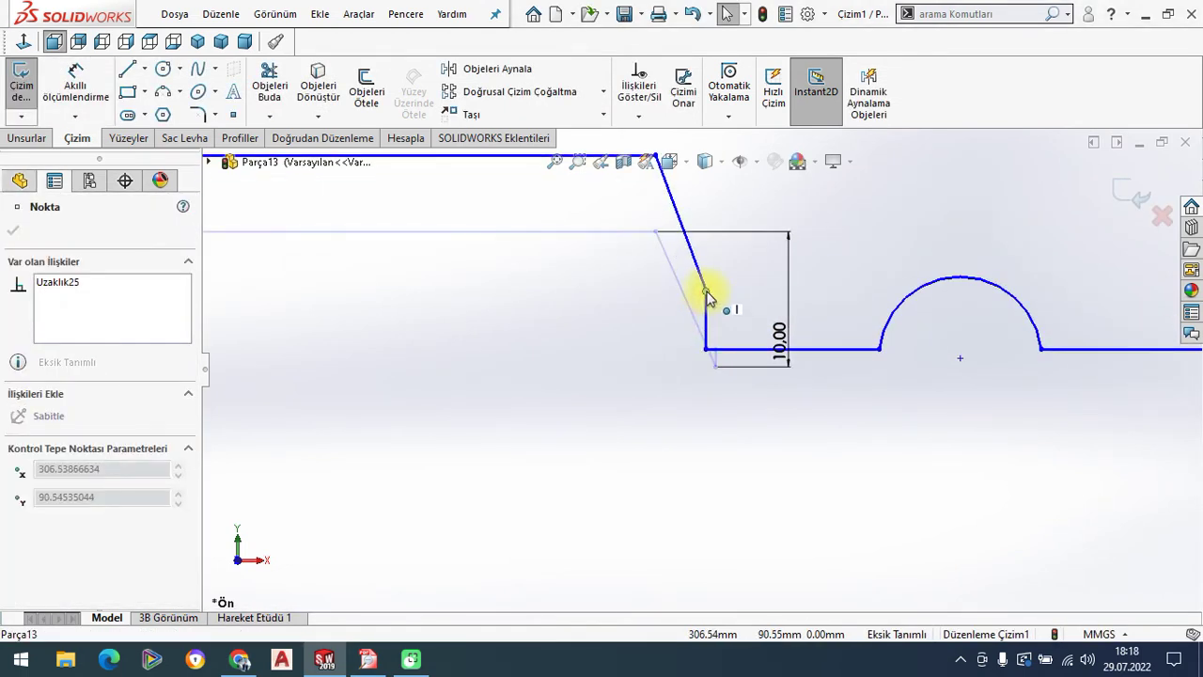
Set the chamfer line's angle from vertical to 45°.
left_click(76, 89)
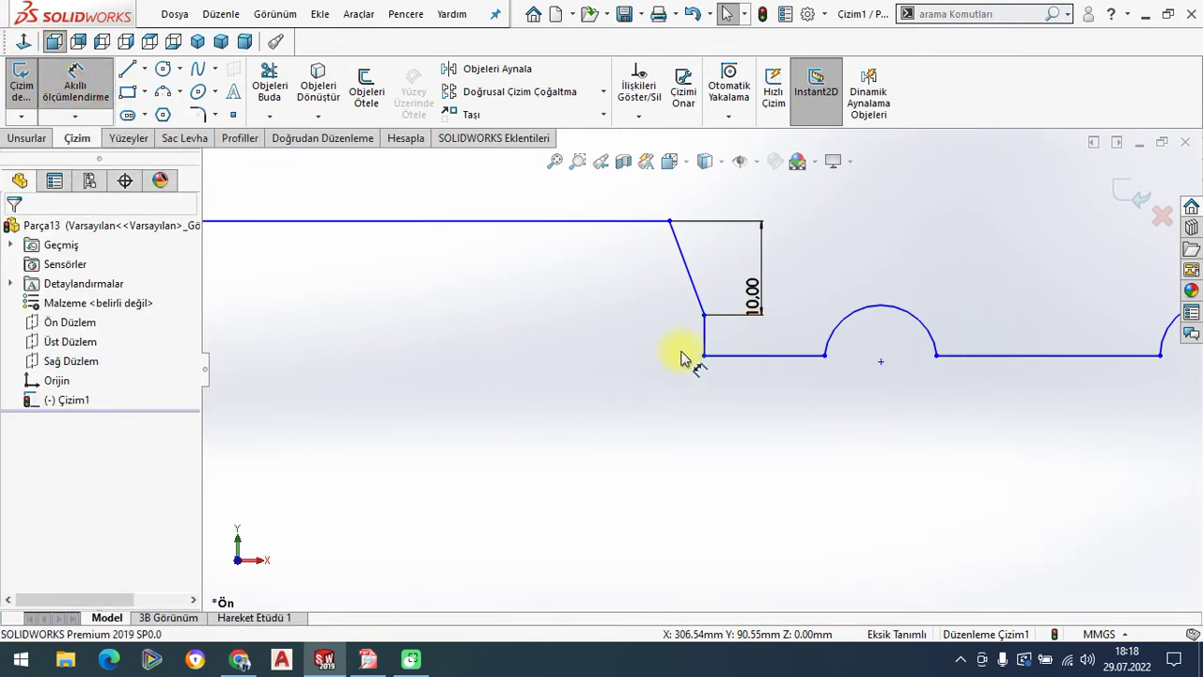
left_click(685, 265)
left_click(704, 333)
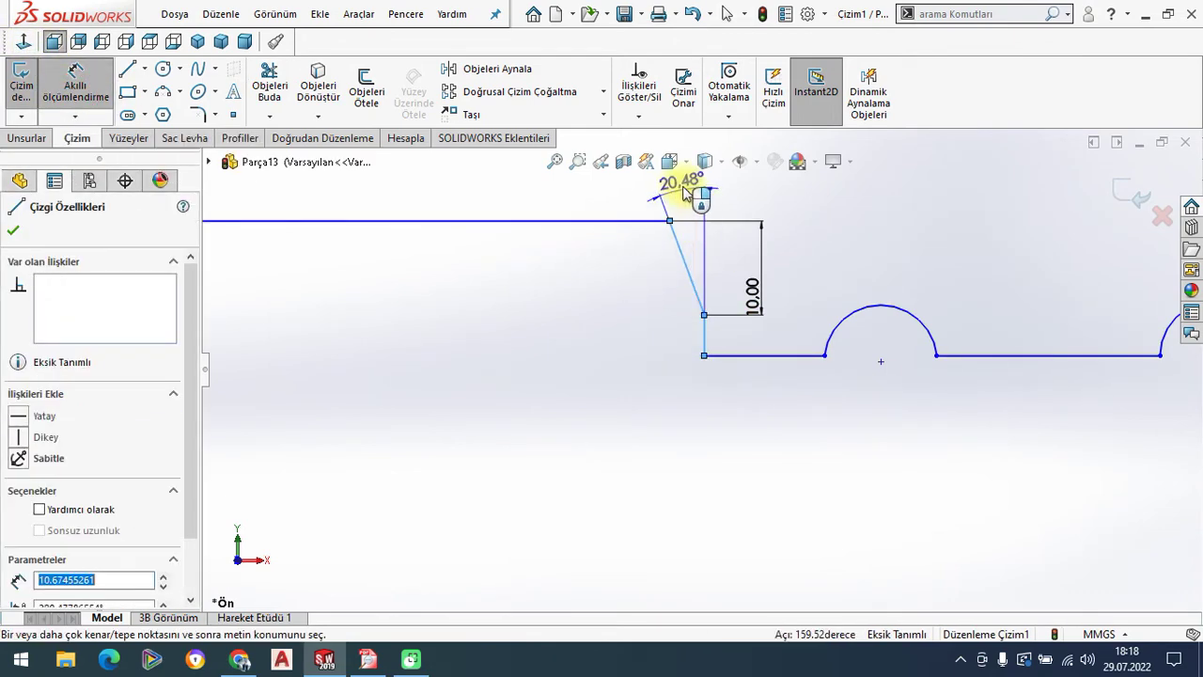
left_click(685, 182)
type("45")
key("Return")
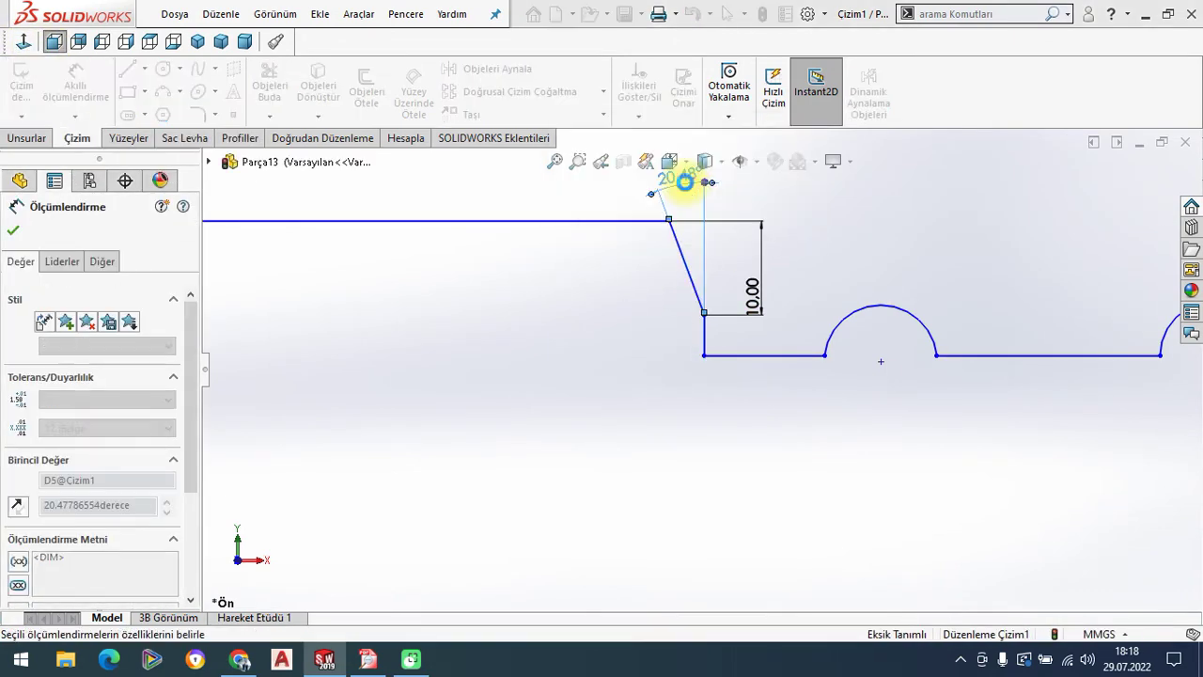
left_click(761, 425)
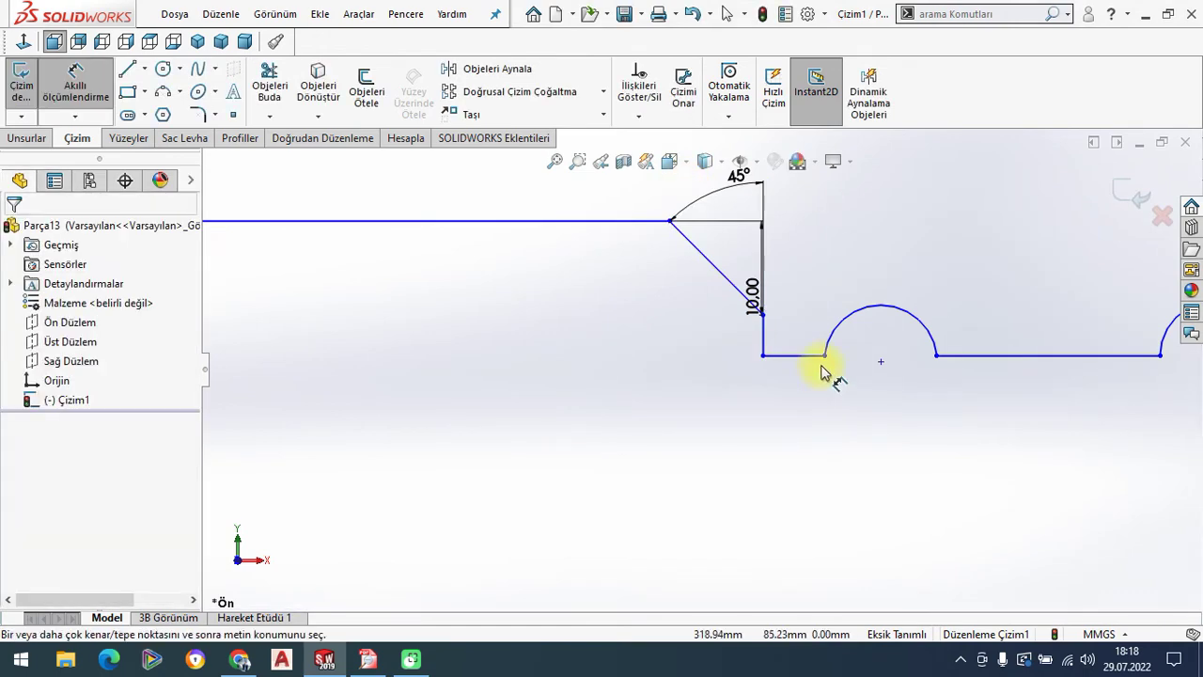
Give the short horizontal line an 80 mm length.
left_click(807, 360)
left_click(815, 425)
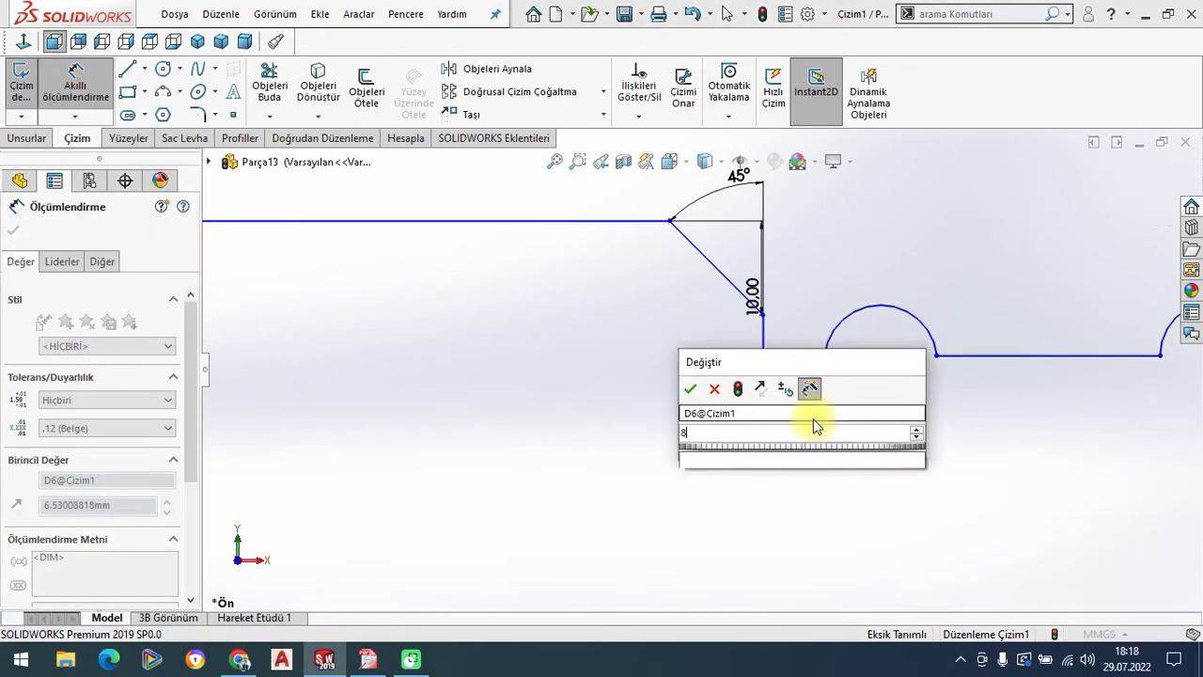
type("80")
key("Return")
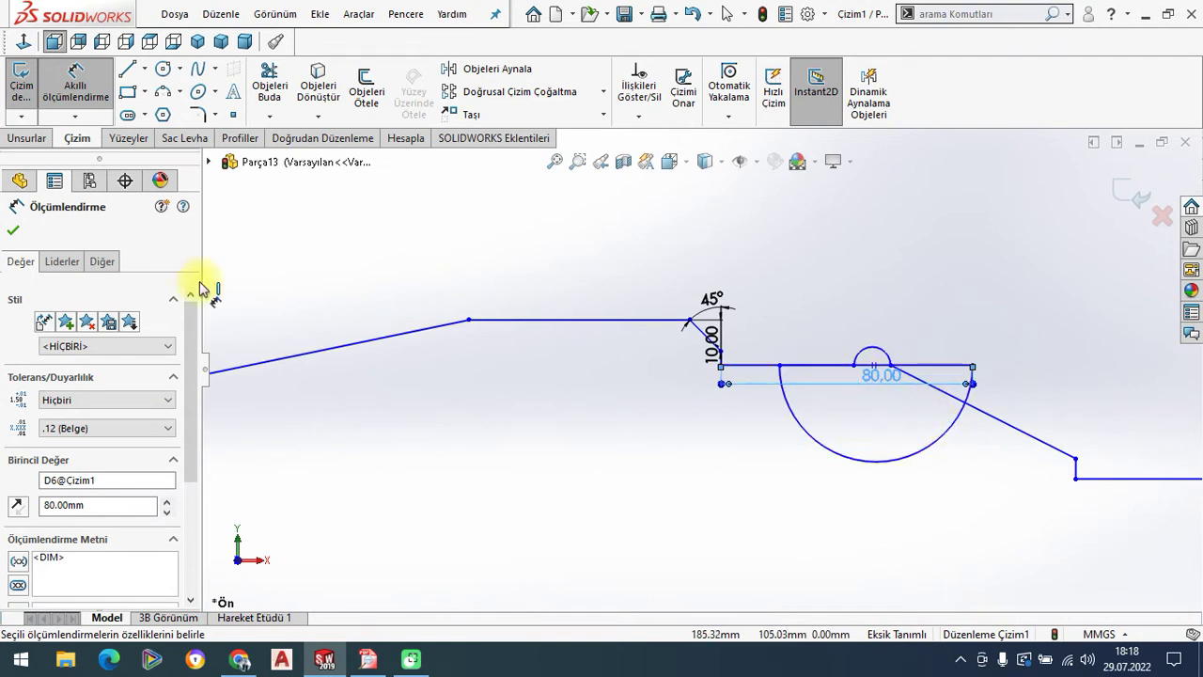
Drag the arc and line endpoints to reshape the distorted groove arc.
left_click(12, 230)
key("Escape")
mouse_move(779, 364)
left_mouse_down()
mouse_move(845, 367)
mouse_move(789, 348)
left_mouse_up()
left_click(972, 349)
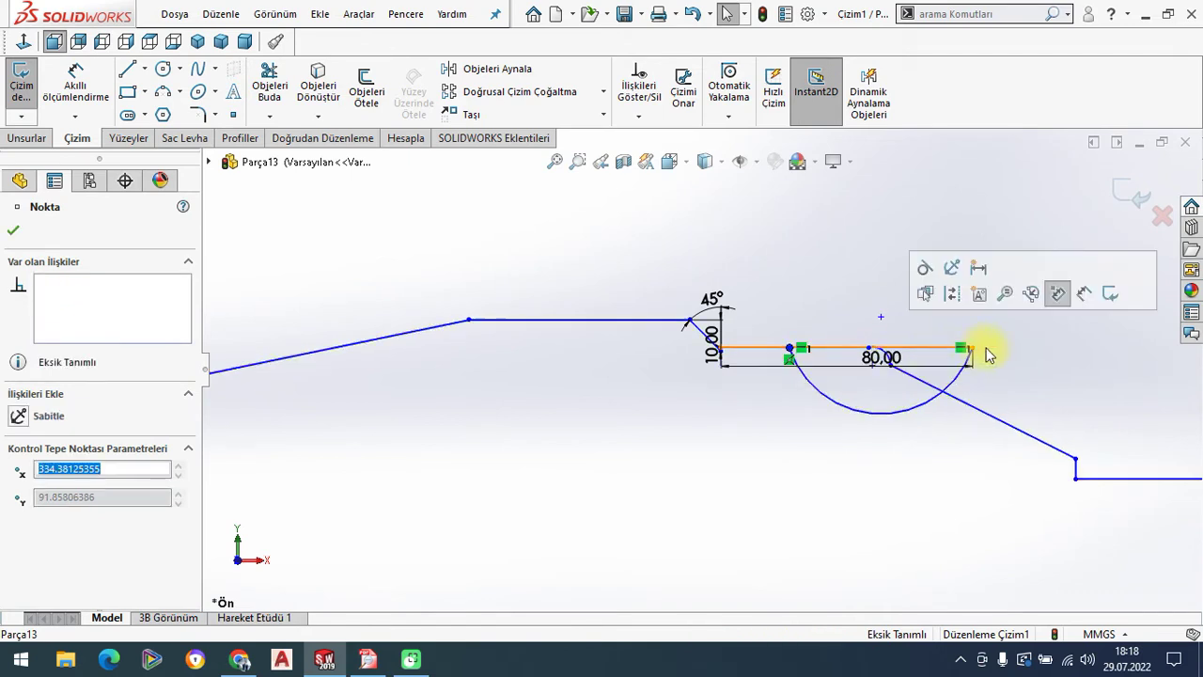
key("Escape")
mouse_move(971, 351)
left_mouse_down()
mouse_move(798, 336)
mouse_move(832, 322)
mouse_move(771, 332)
mouse_move(725, 316)
mouse_move(707, 327)
left_mouse_up()
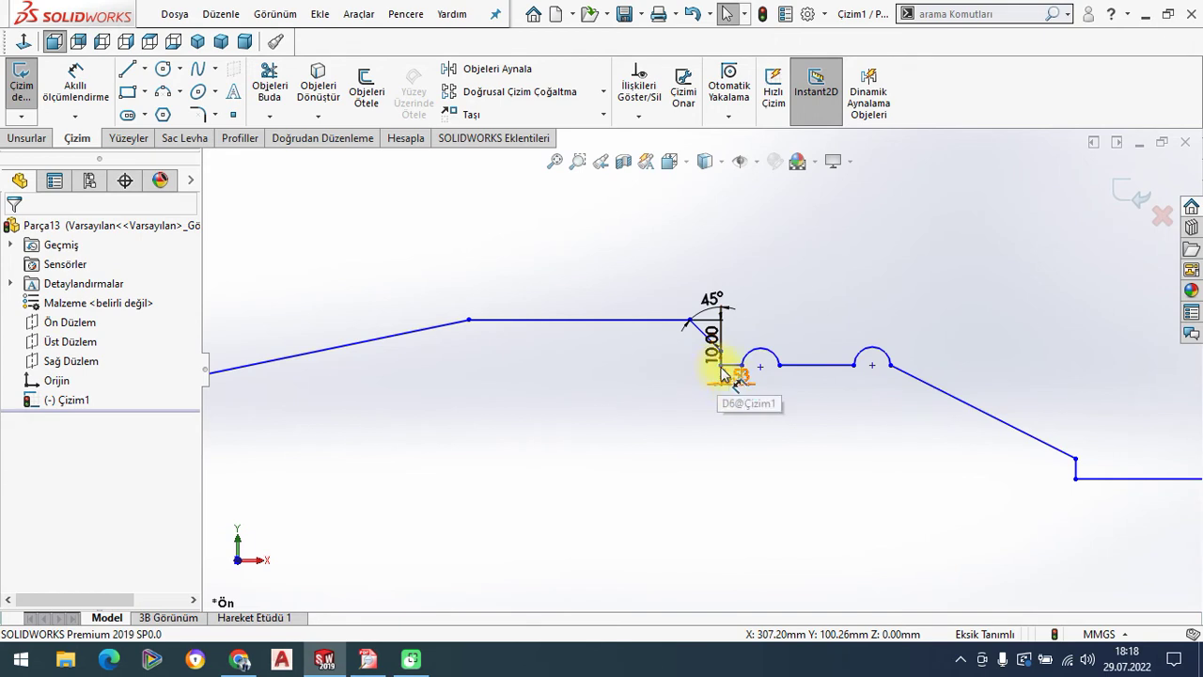
Remove the 6.53 step dimension and set the 10.00 dimension above the chamfer.
left_click_drag(721, 372, 734, 338)
left_click(743, 270)
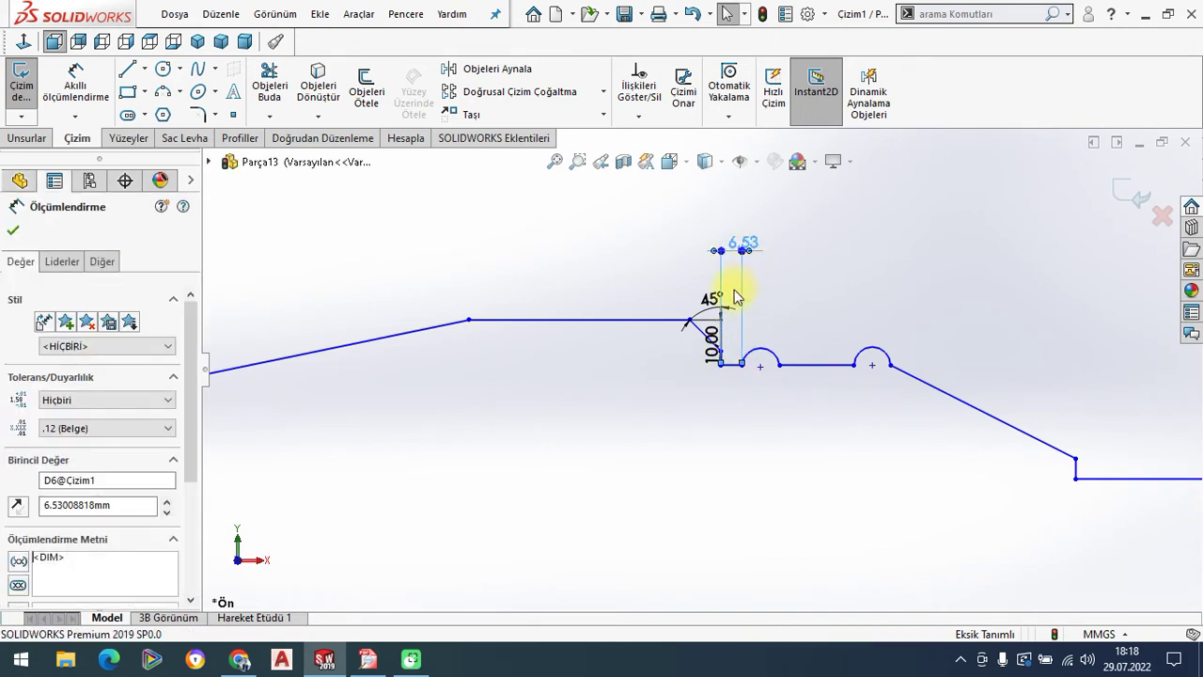
key("ctrl+z")
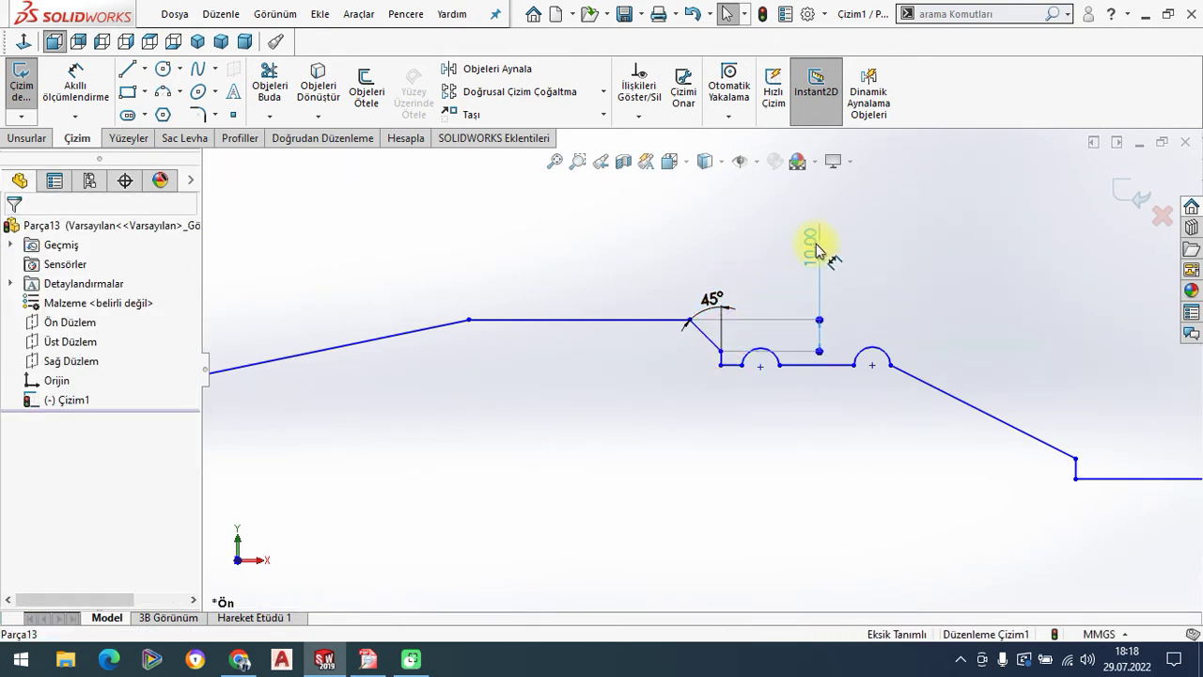
left_click(367, 261)
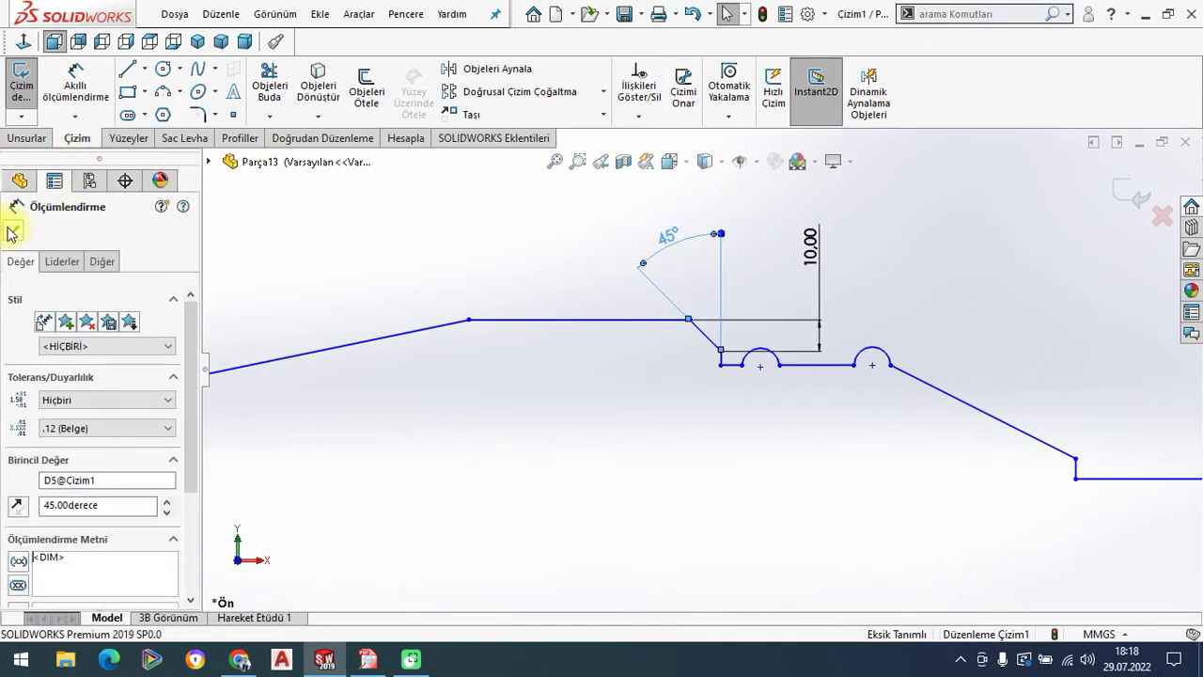
left_click(11, 233)
scroll(667, 382, "up", 3)
scroll(666, 390, "up", 1)
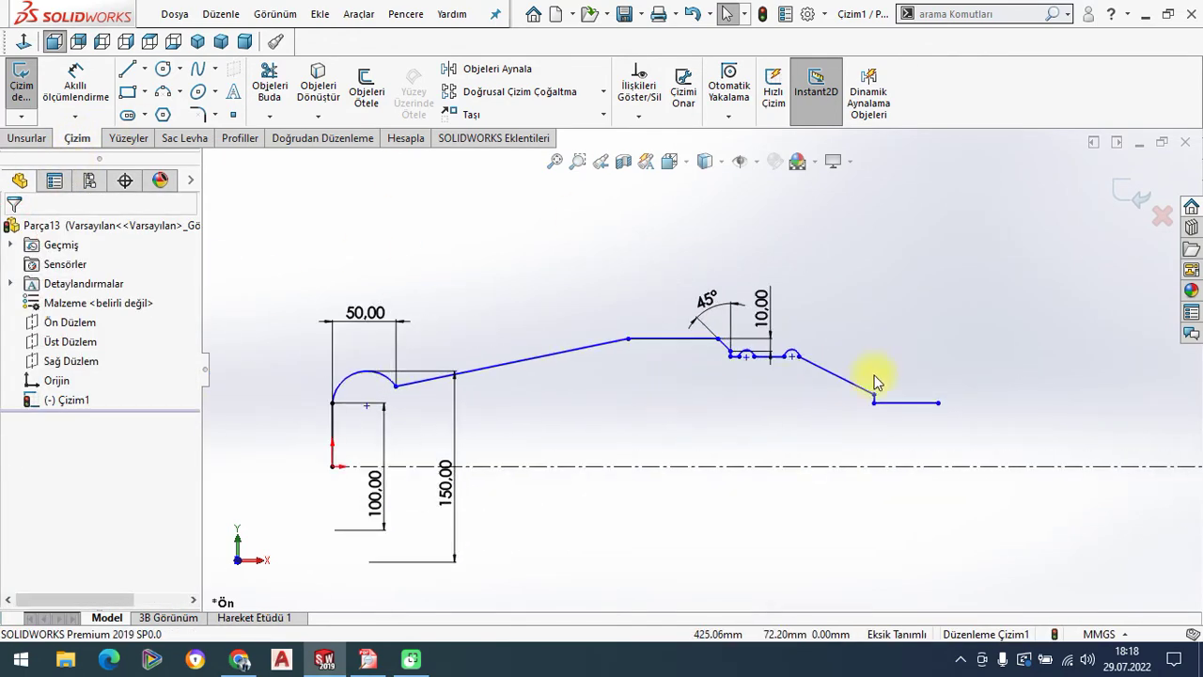
Dimension the line between the two groove arcs to 200 mm.
scroll(874, 382, "down", 3)
scroll(754, 353, "down", 2)
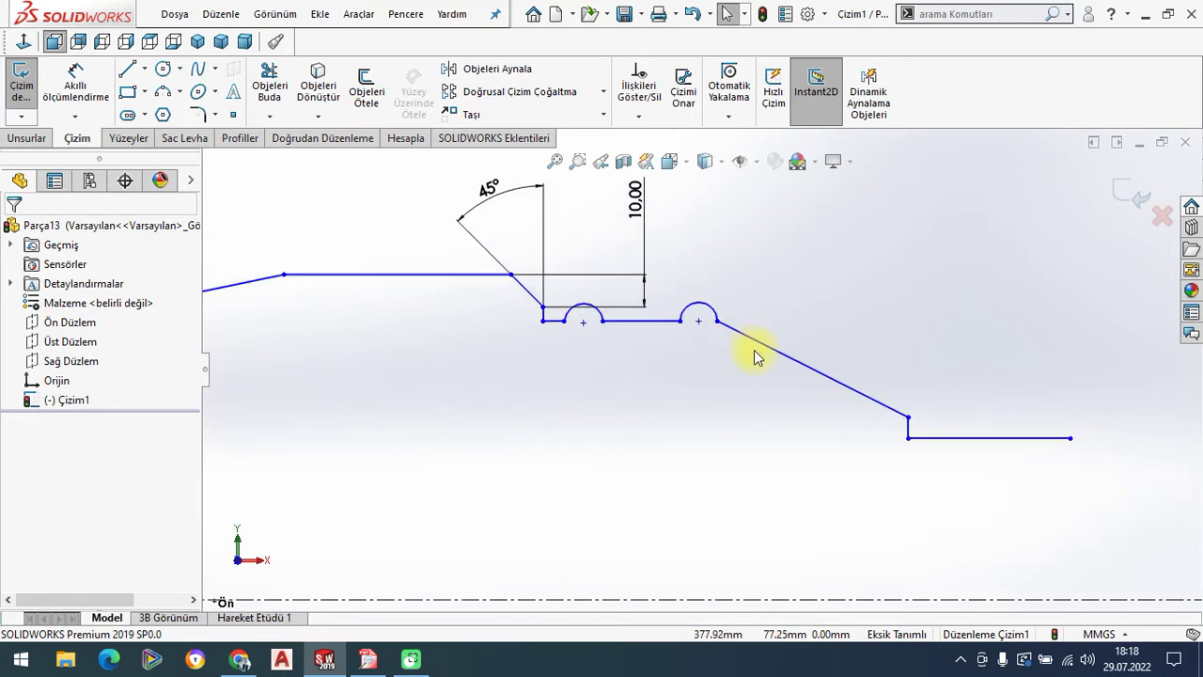
left_click(75, 85)
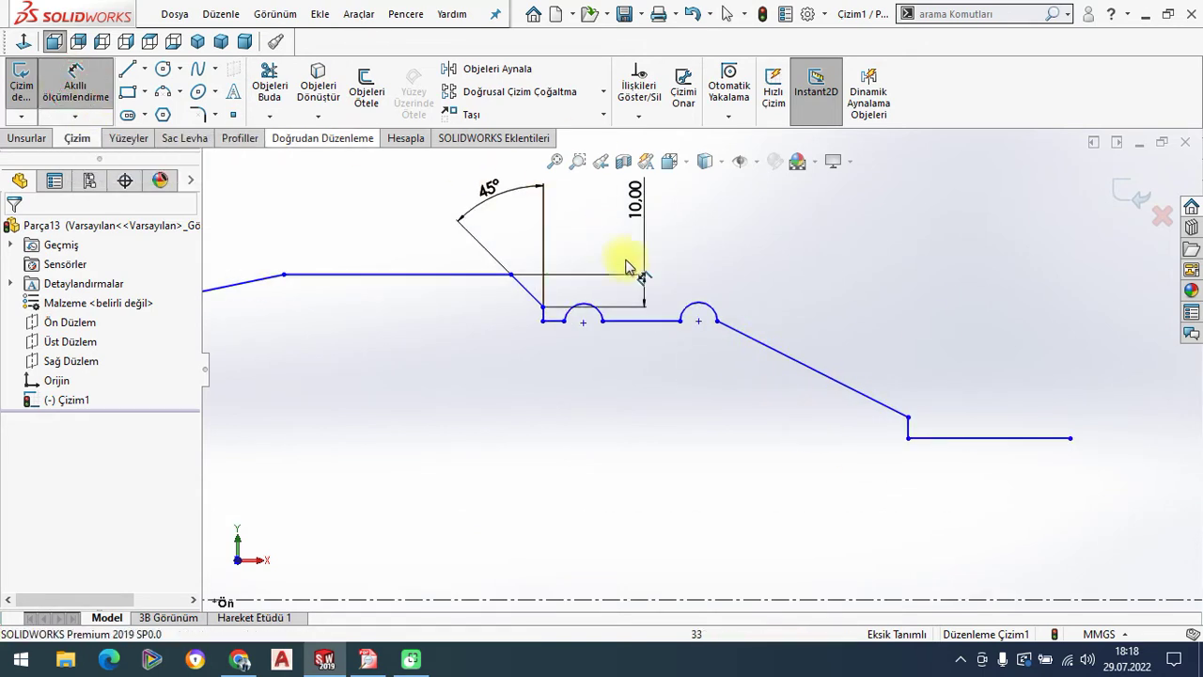
left_click(637, 321)
left_click(637, 352)
left_click(637, 356)
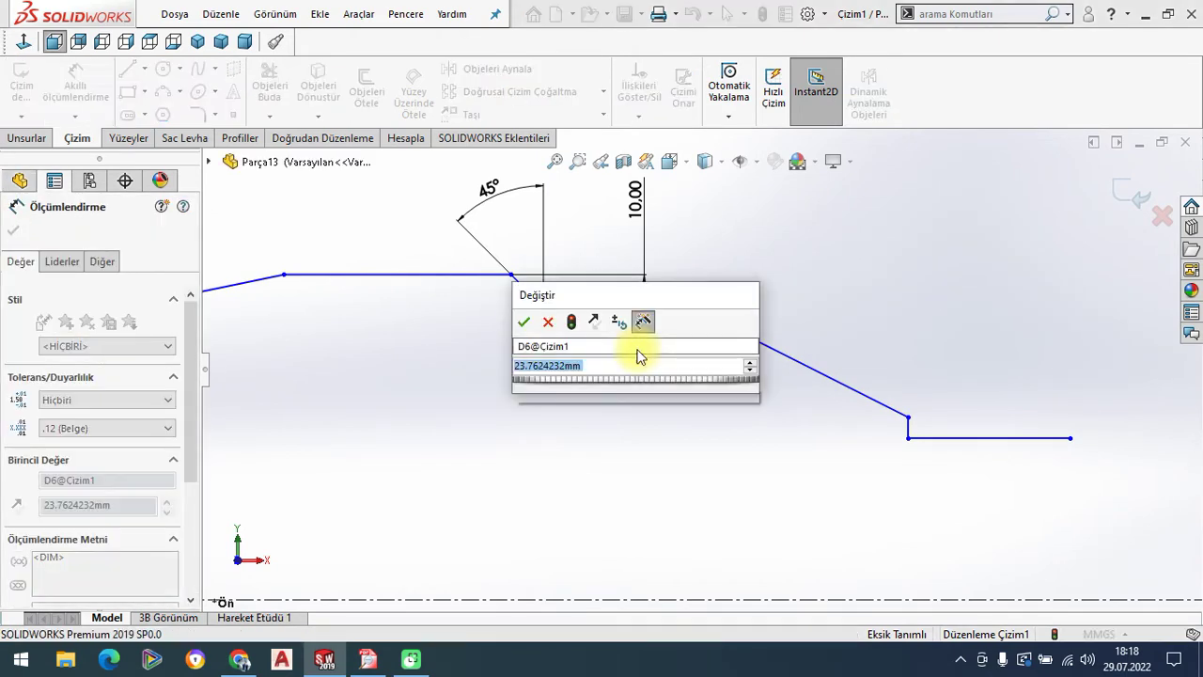
type("200")
key("Return")
left_click(759, 254)
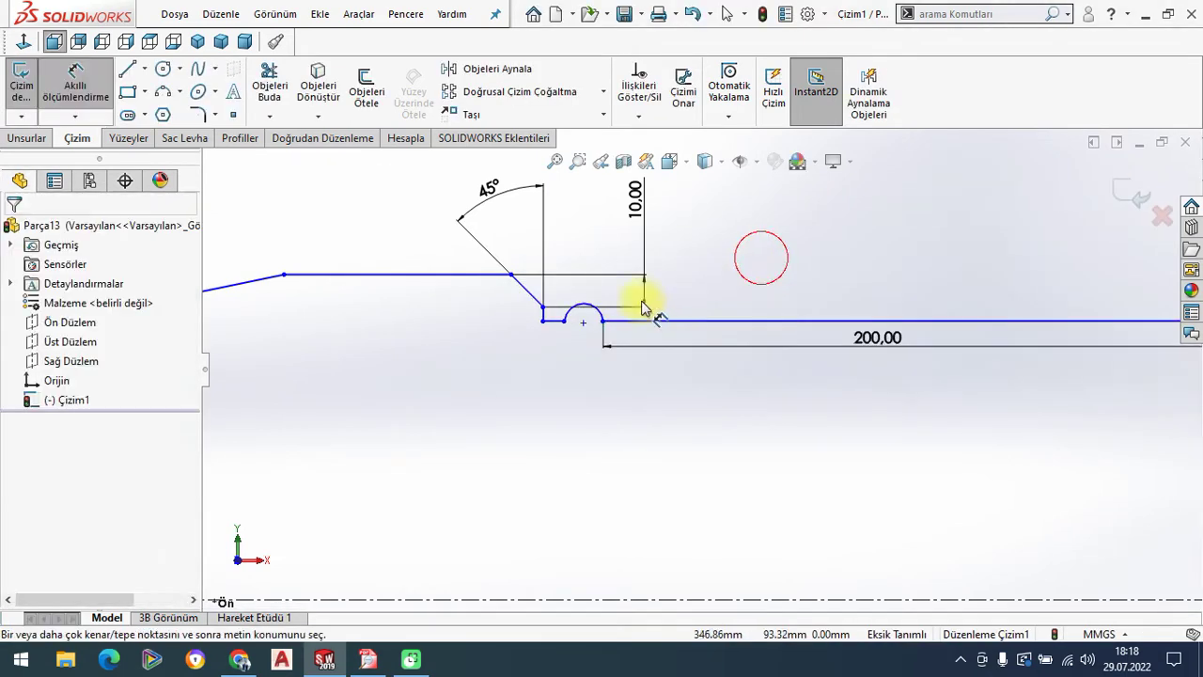
Dimension the short step before the first arc to 80 mm, undoing an accidental drag.
left_click(552, 322)
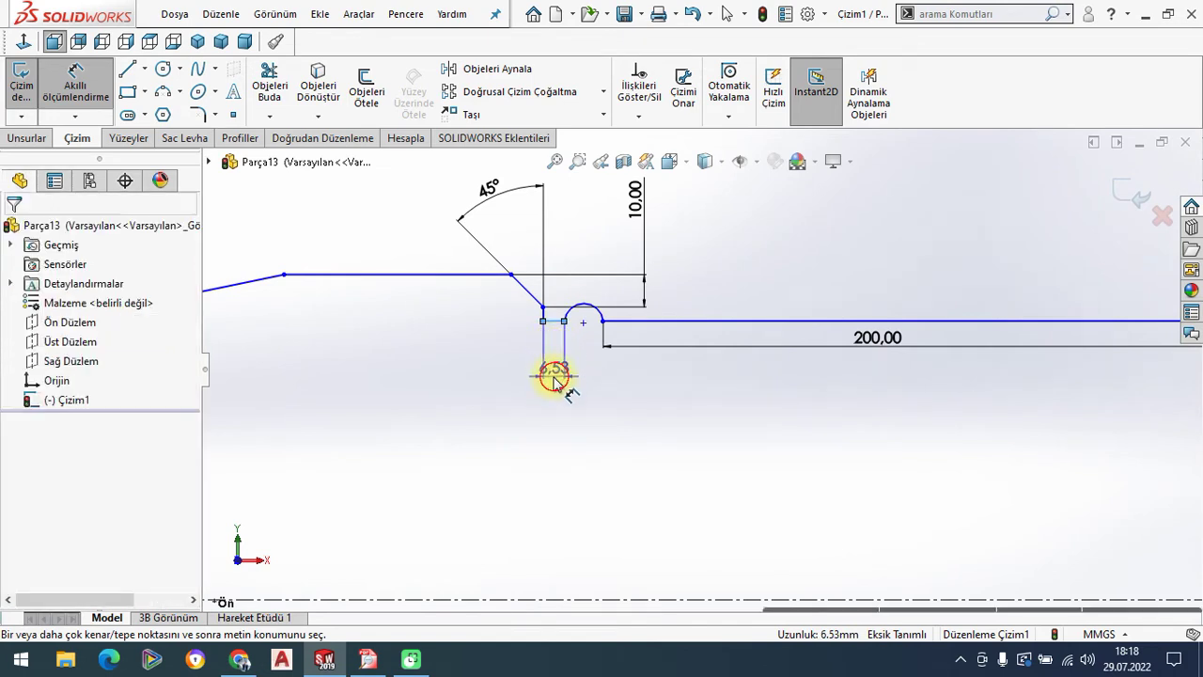
left_click(554, 375)
type("80")
key("Return")
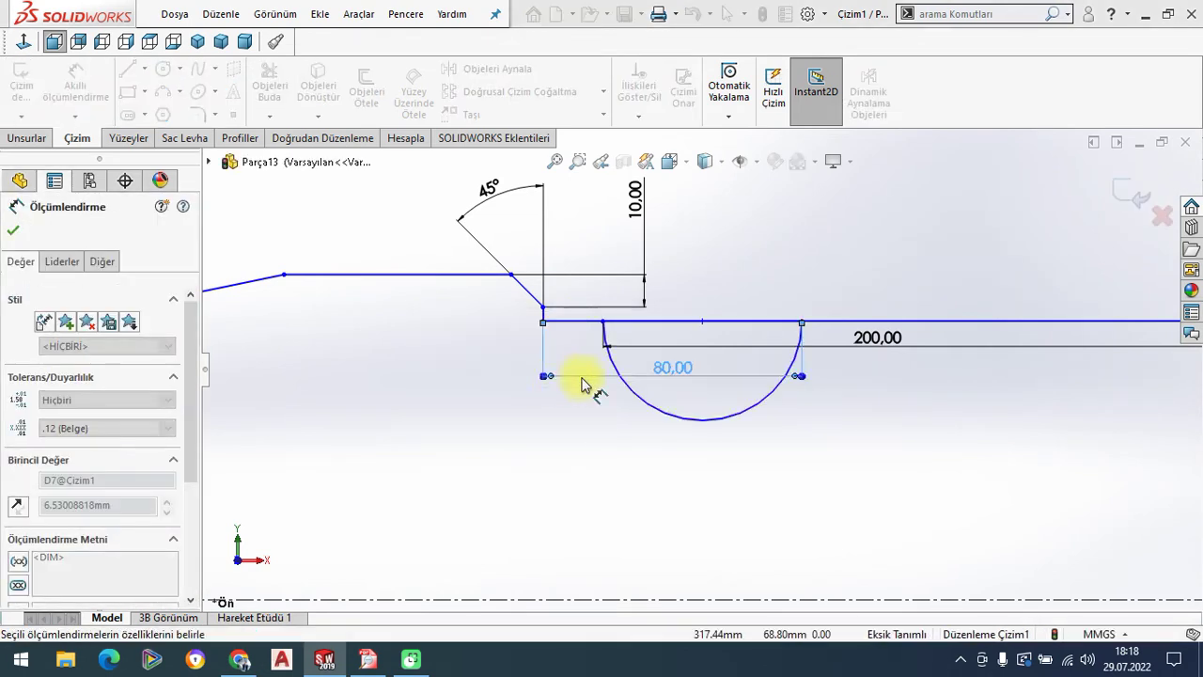
left_click(13, 230)
key("Escape")
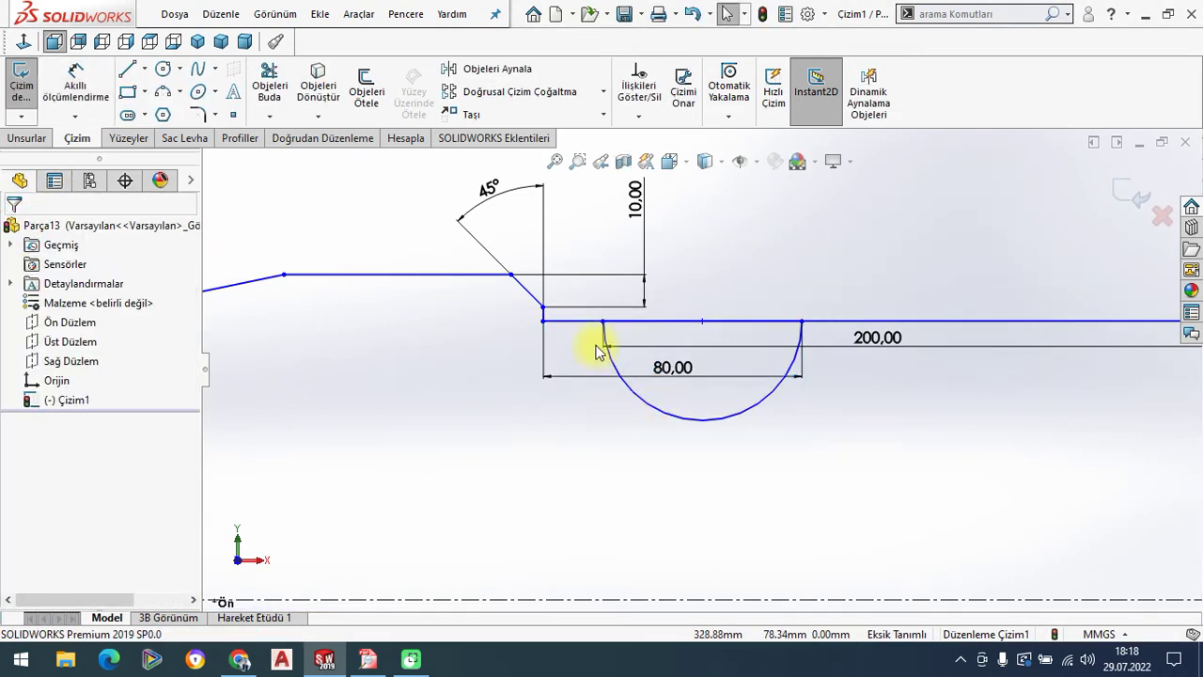
mouse_move(604, 322)
left_mouse_down()
mouse_move(672, 188)
mouse_move(586, 314)
mouse_move(435, 461)
mouse_move(341, 255)
mouse_move(846, 244)
mouse_move(859, 255)
left_mouse_up()
key("ctrl+z")
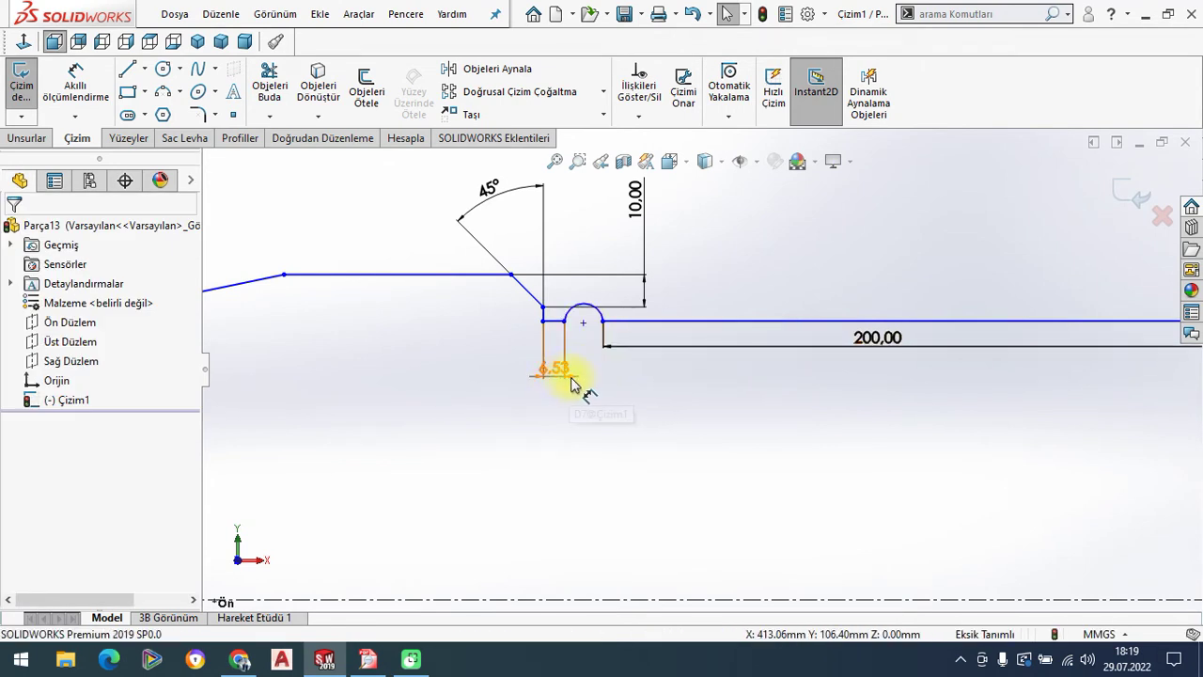
Dimension the first arc's width between its endpoints to 50 mm.
left_click(76, 85)
left_click(564, 320)
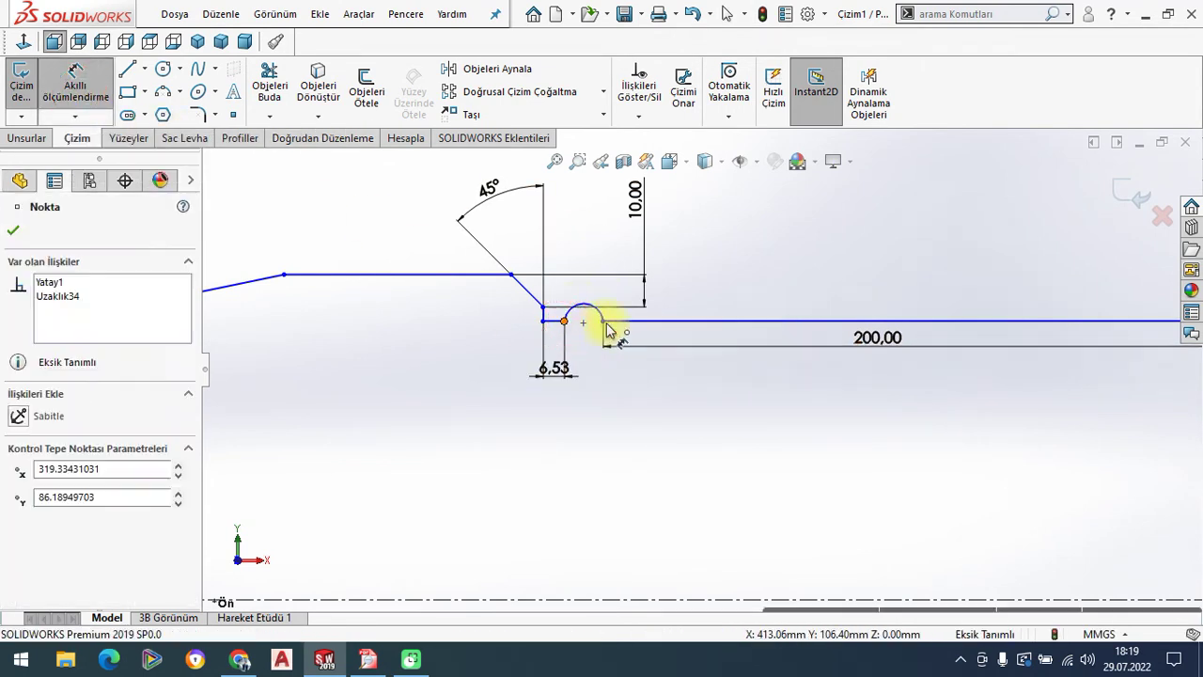
left_click(602, 320)
left_click(606, 404)
key("Return")
key("Escape")
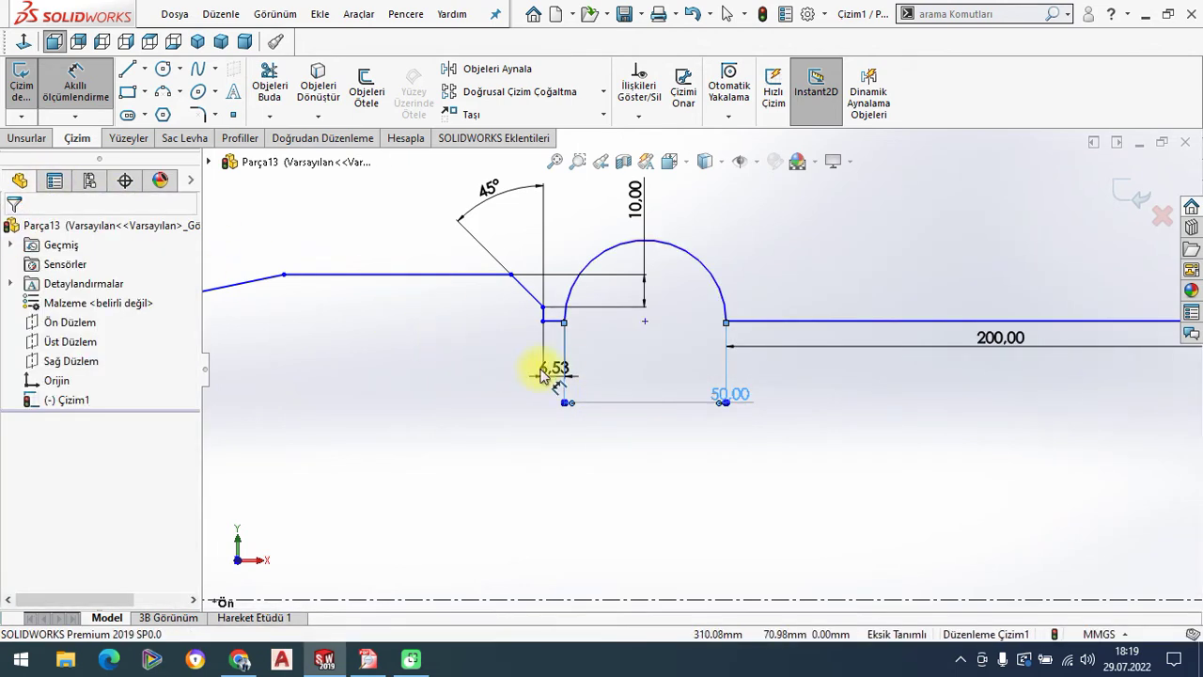
Change the 6.53 step dimension to 80 mm.
left_click(552, 371)
double_click(544, 366)
type("80")
key("Return")
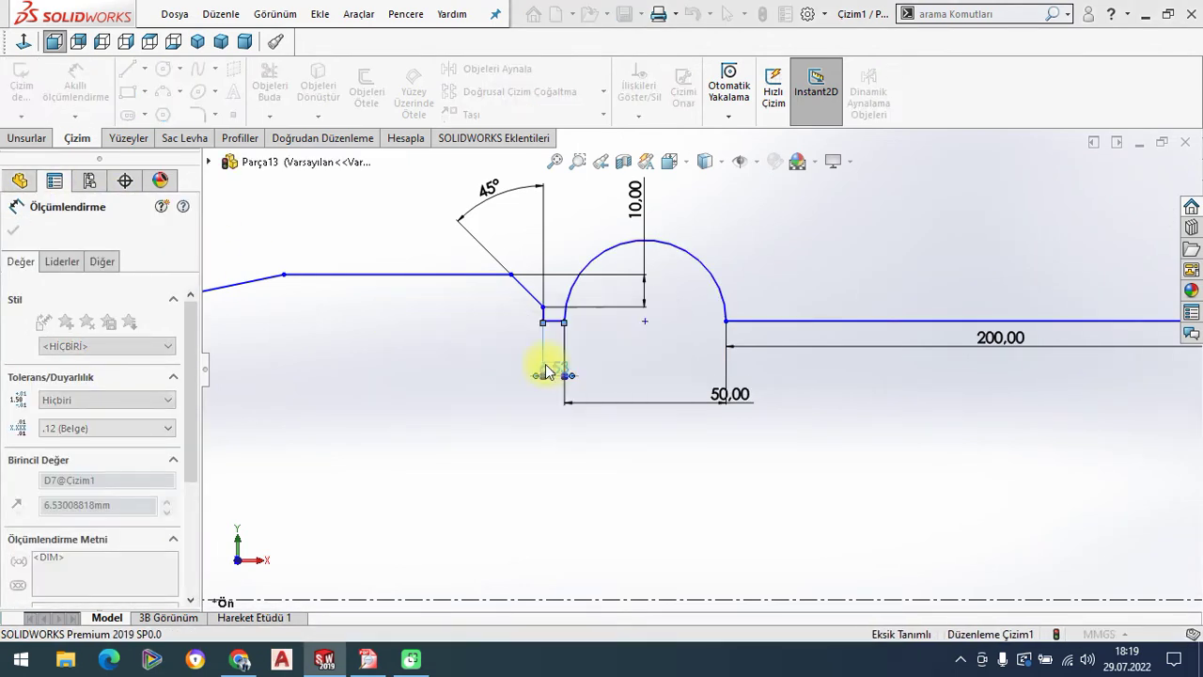
left_click(13, 230)
scroll(775, 410, "up", 2)
scroll(775, 411, "up", 2)
scroll(1040, 371, "down", 1)
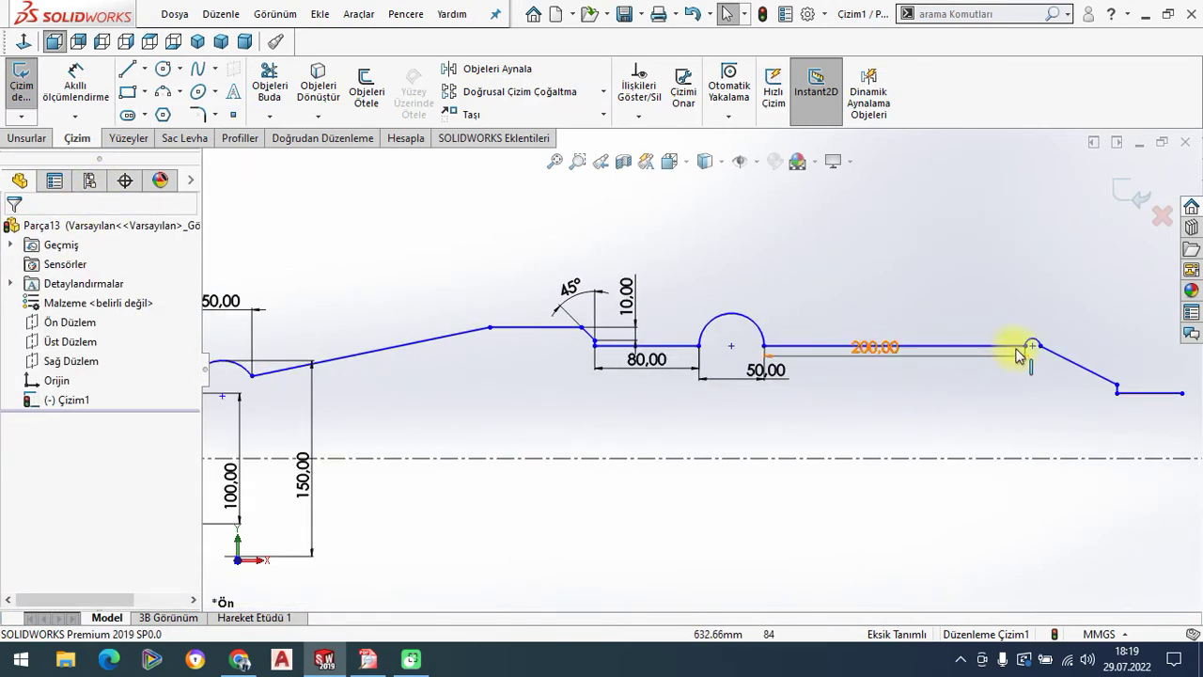
scroll(1017, 354, "down", 2)
scroll(1006, 362, "down", 1)
Dimension the small right arc's width to 50 mm, placed above the arc.
key("d")
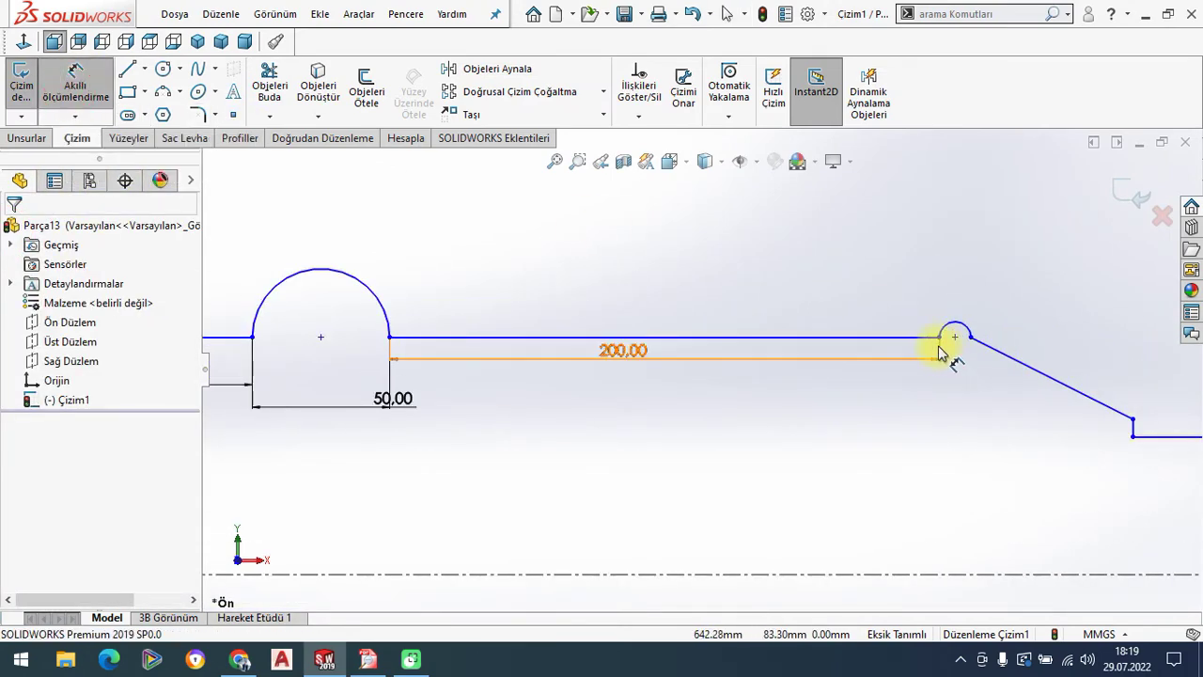
left_click(939, 336)
left_click(971, 336)
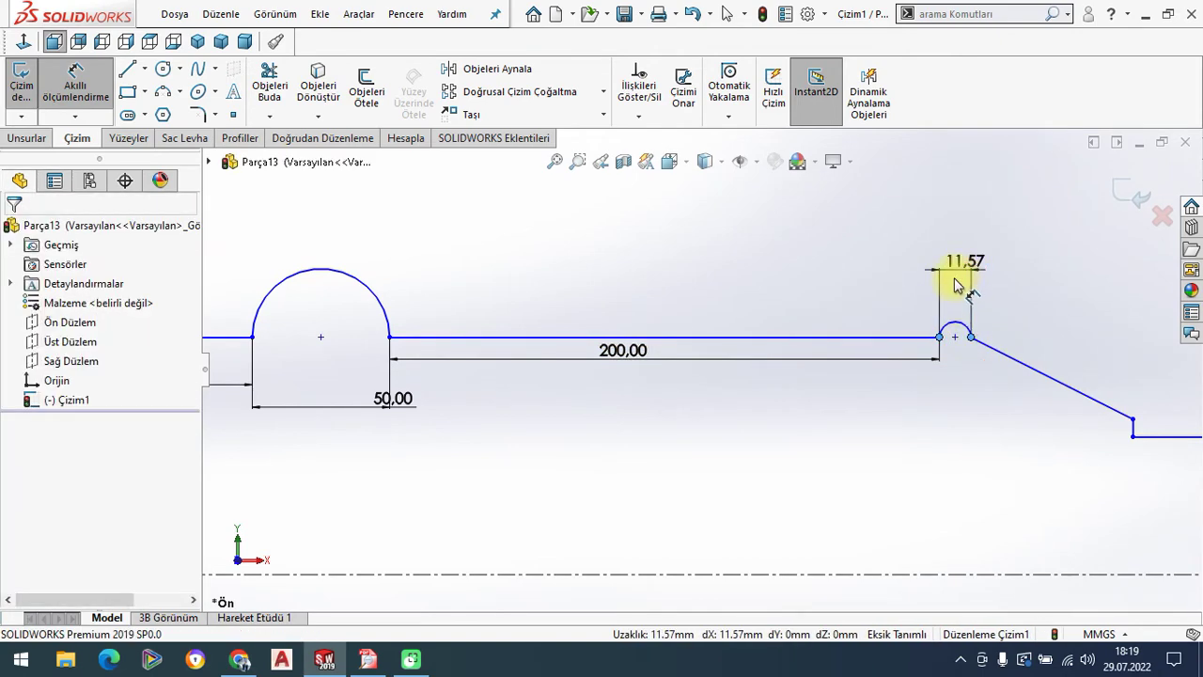
left_click(956, 285)
type("50")
key("Return")
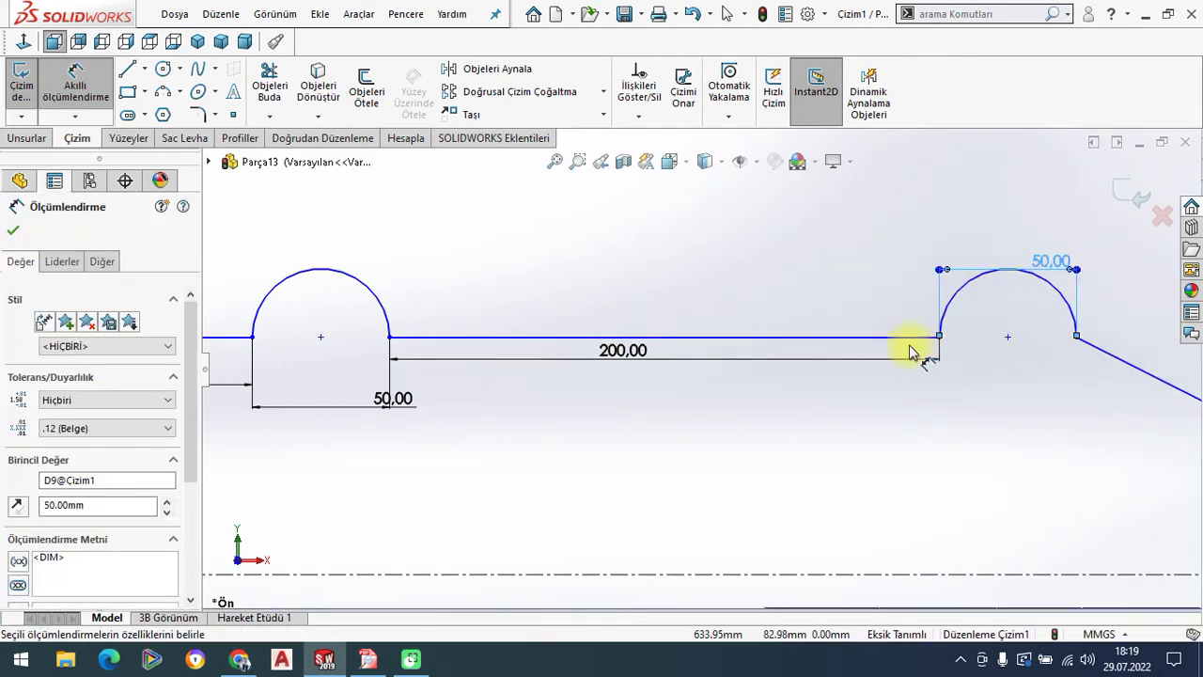
left_click(12, 231)
key("f")
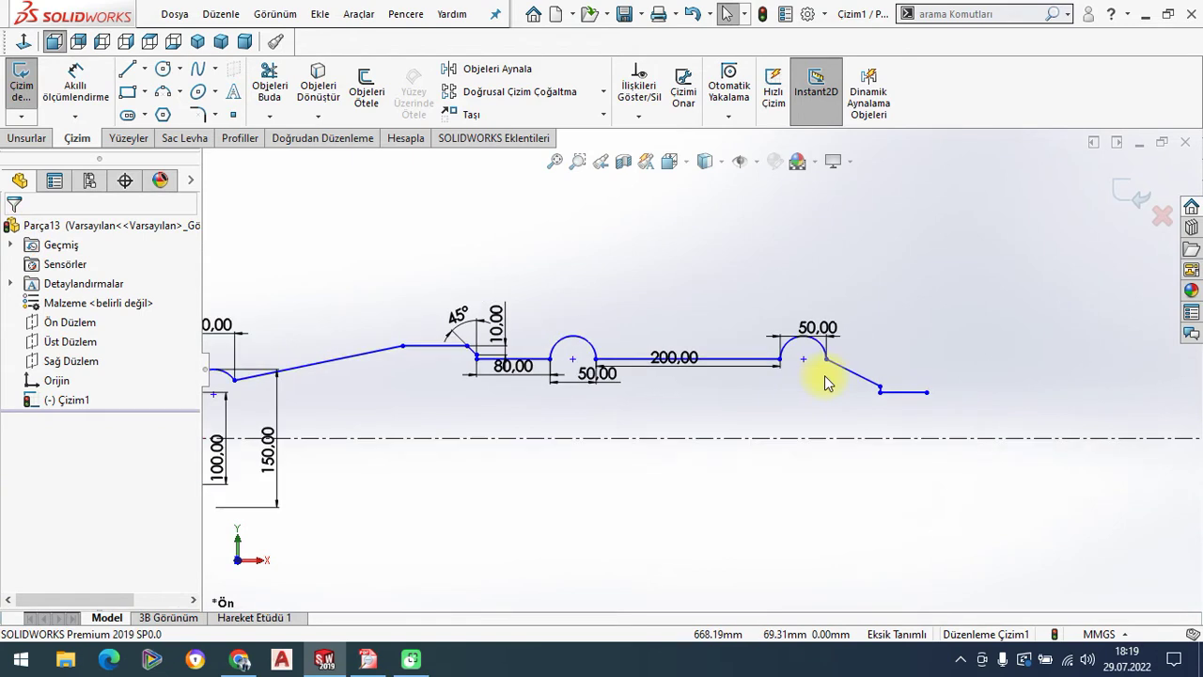
Move the 200.00 and 50.00 dimensions above the profile and check the reference PDF.
scroll(638, 404, "down", 2)
left_click_drag(698, 357, 696, 265)
left_click(13, 226)
left_click_drag(606, 374, 550, 239)
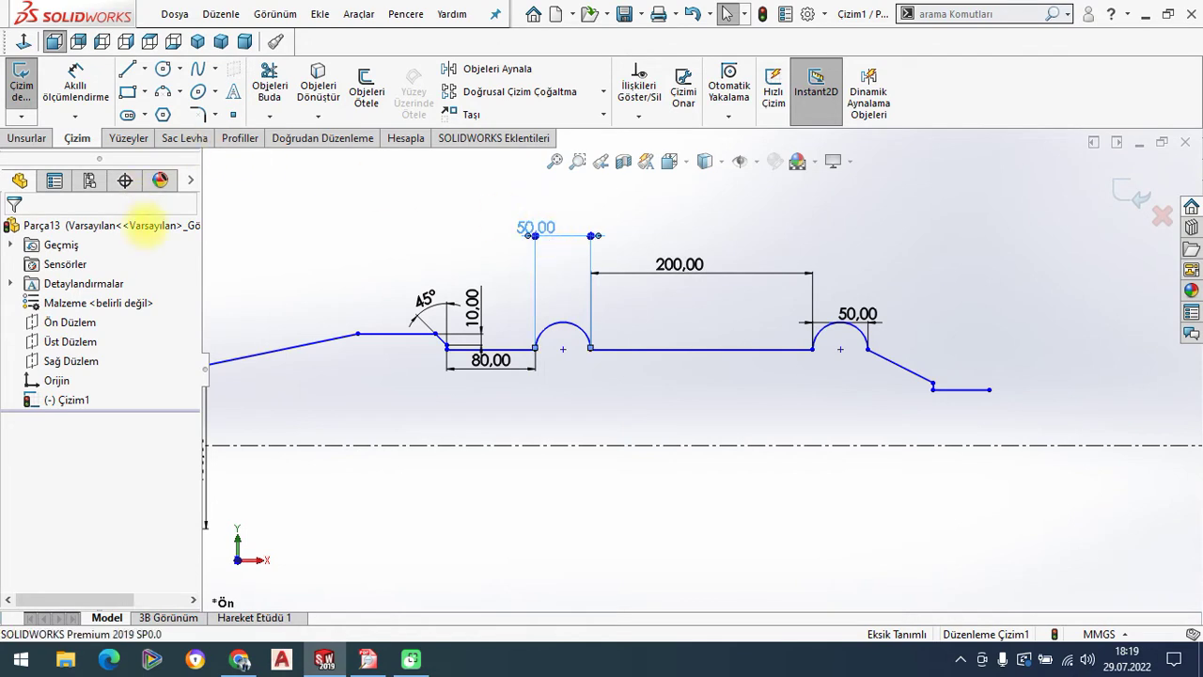
left_click(13, 233)
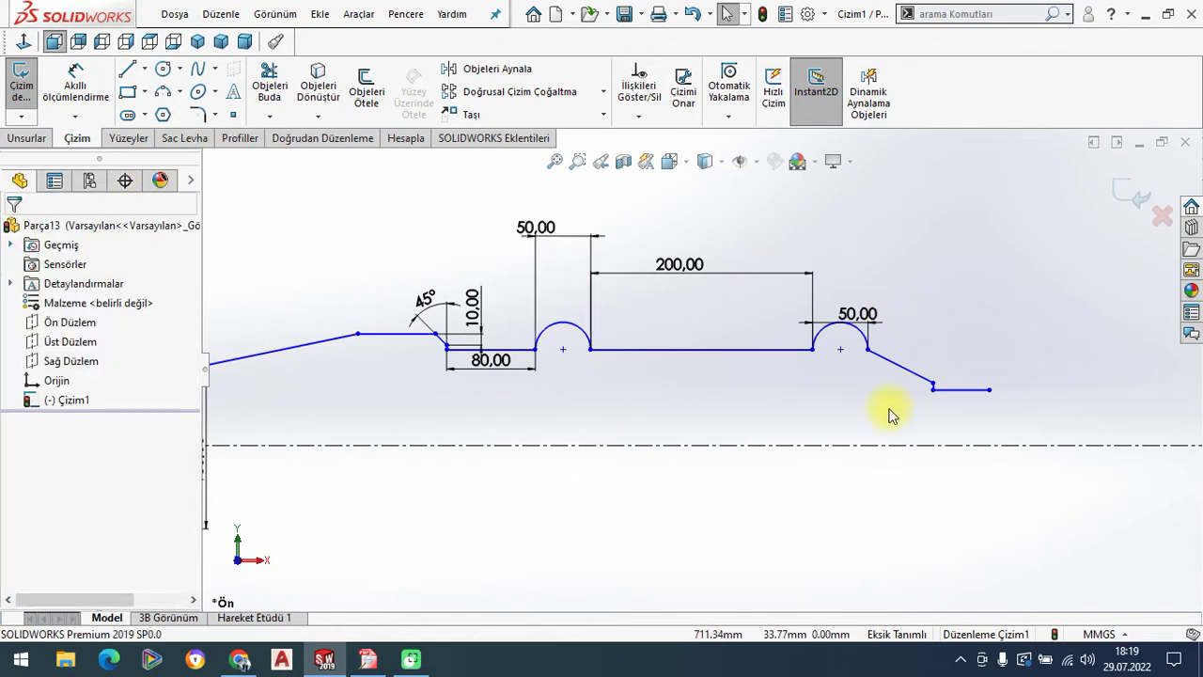
scroll(891, 416, "down", 1)
scroll(704, 366, "up", 2)
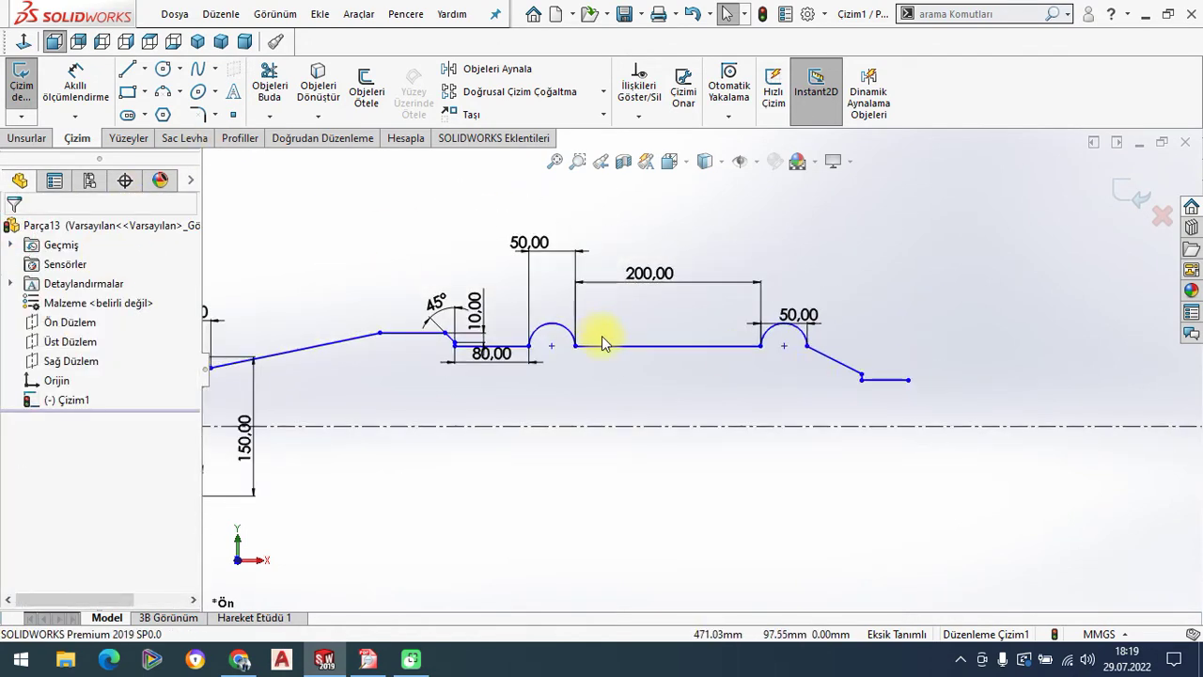
scroll(602, 343, "down", 2)
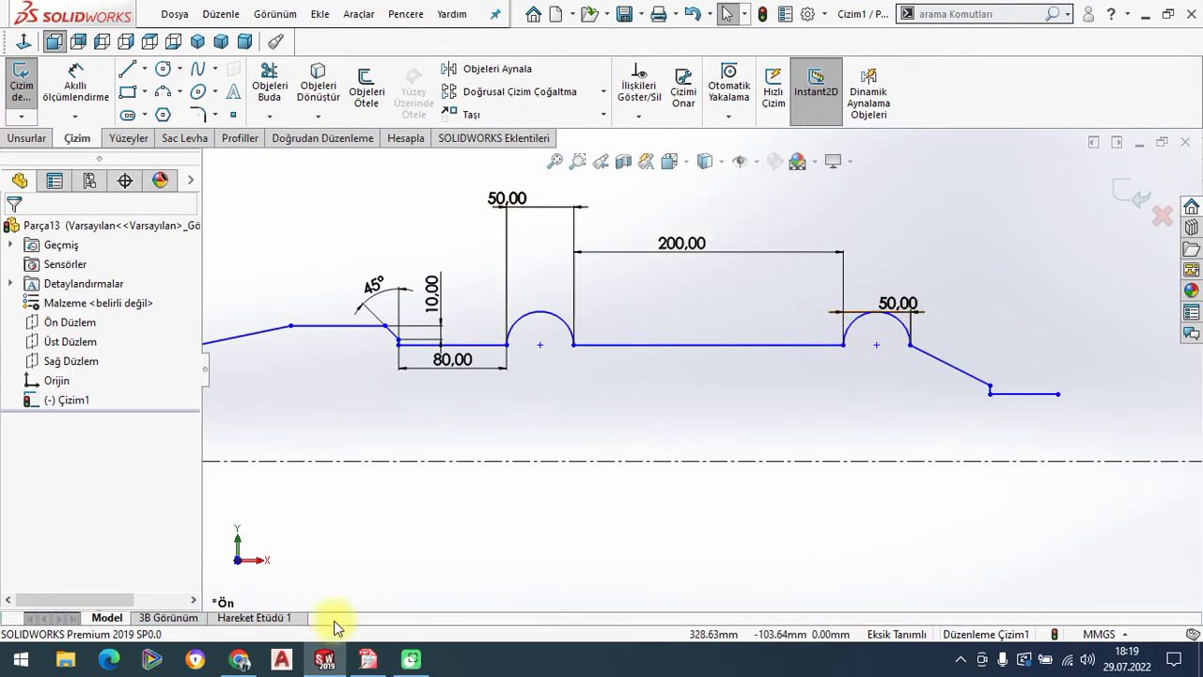
left_click(368, 659)
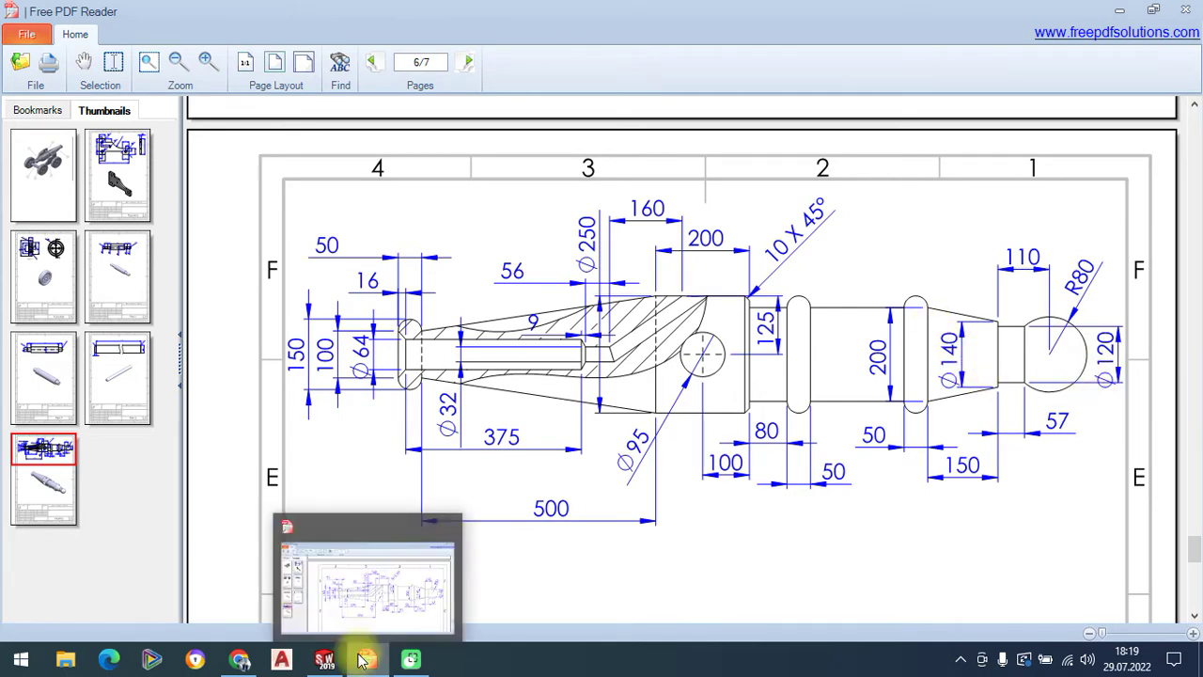
left_click(324, 659)
left_click(909, 345)
Set the right-end step and sloped-line heights from the centreline to 200 and 140.
left_click(921, 461)
left_click(923, 496)
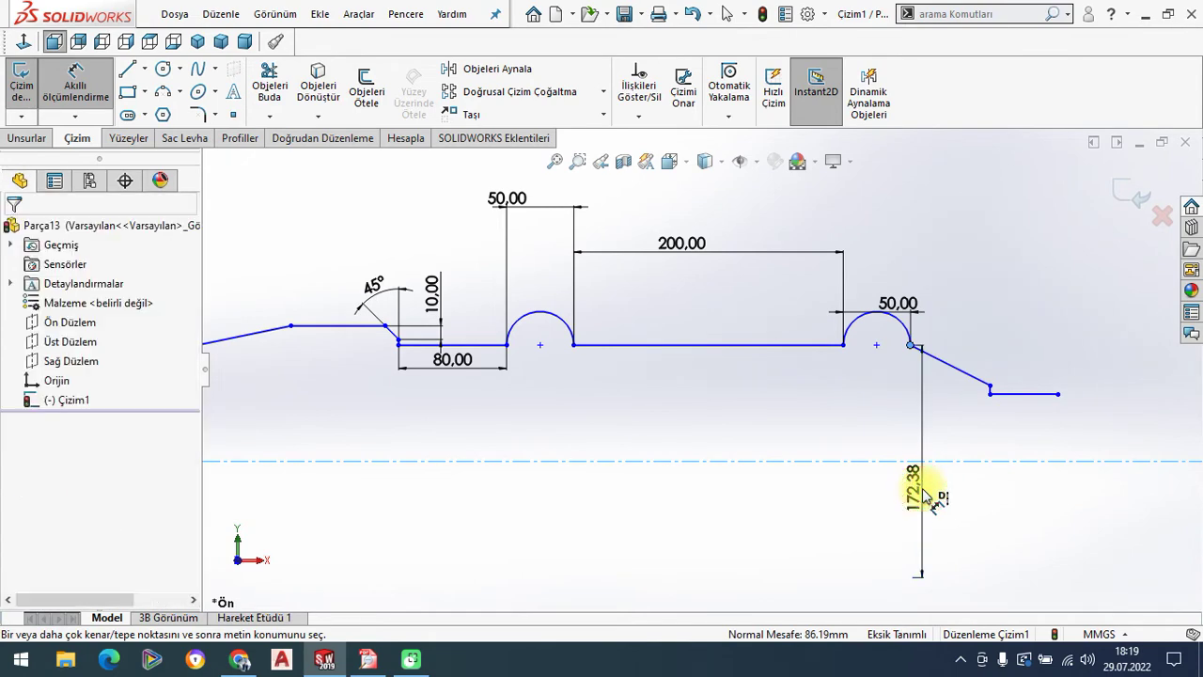
type("200")
key("Return")
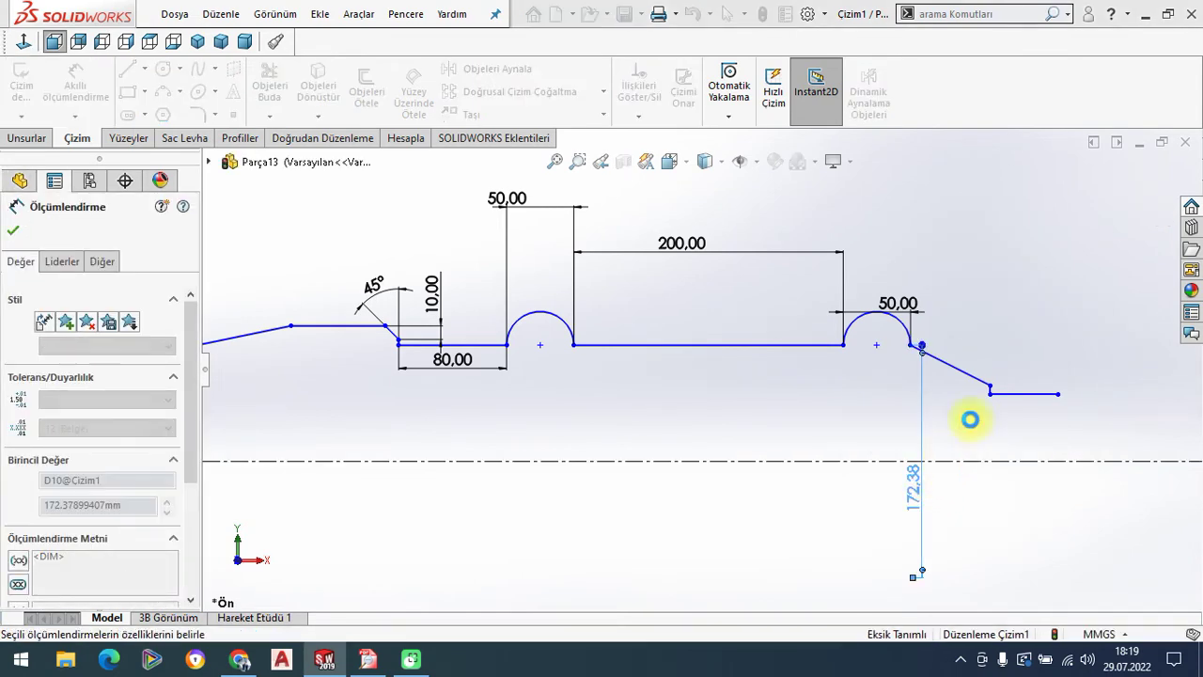
key("Escape")
left_click(986, 367)
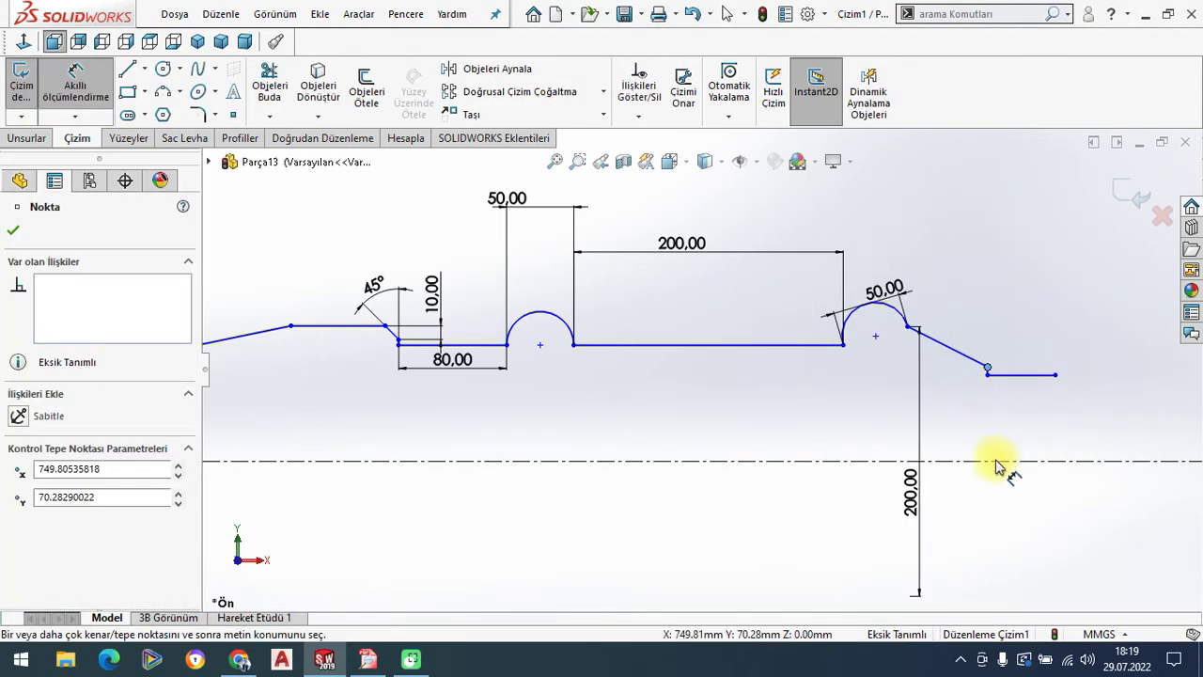
left_click(996, 461)
left_click(993, 497)
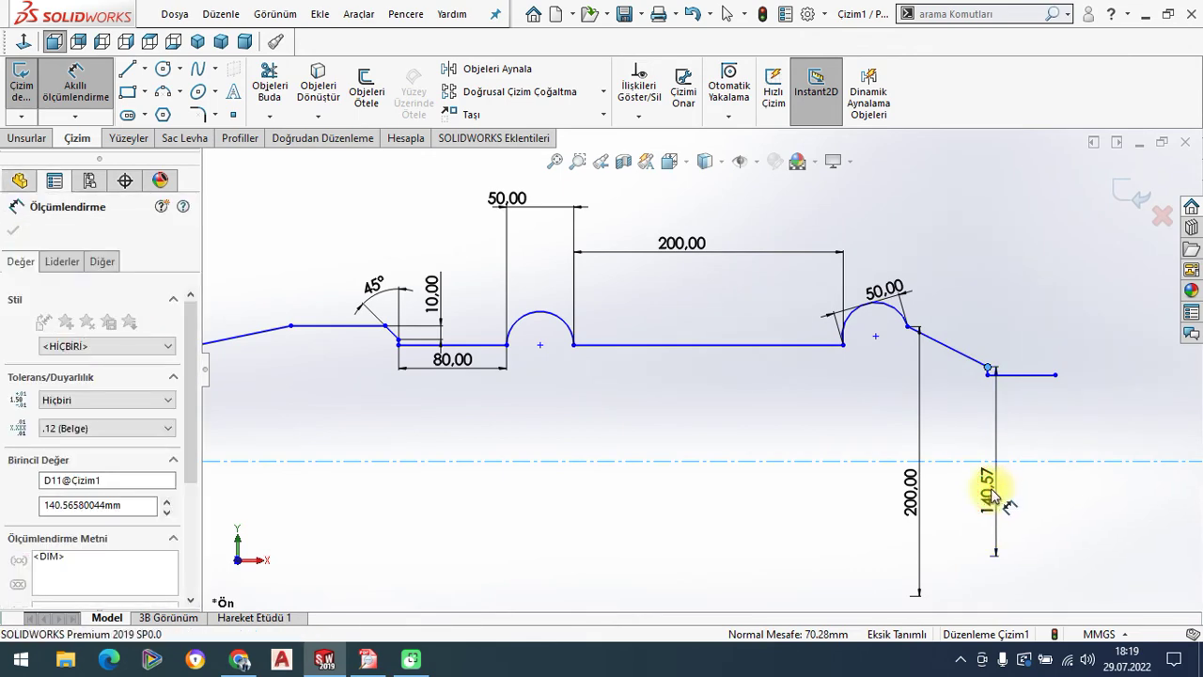
type("140")
key("Return")
key("Escape")
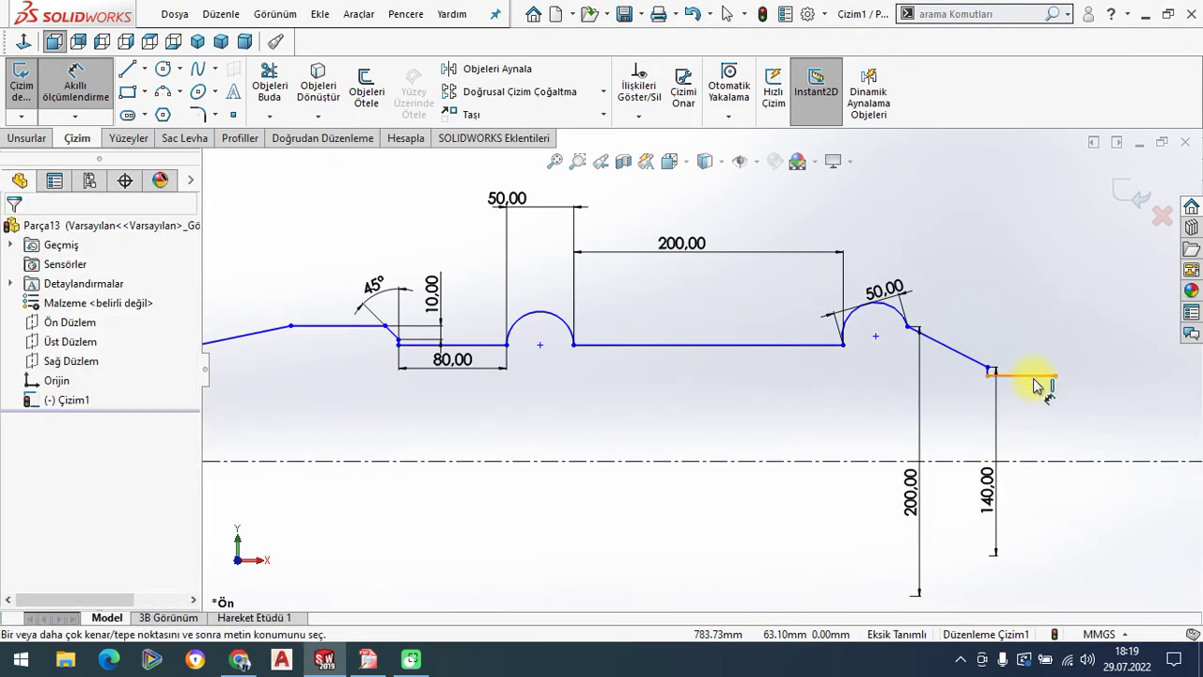
Set the right-end short line to 120 and the left shoulder to 250 from the centreline.
left_click(1034, 375)
left_click(1039, 461)
left_click(1034, 486)
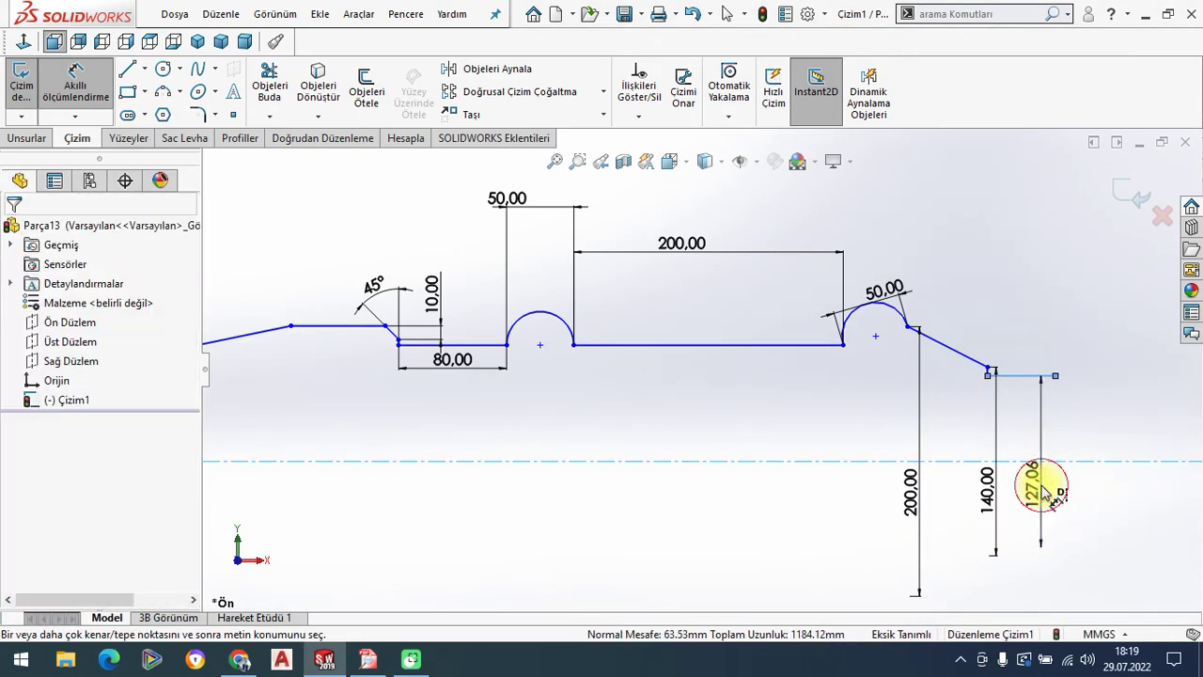
left_click(1034, 487)
type("120")
key("Return")
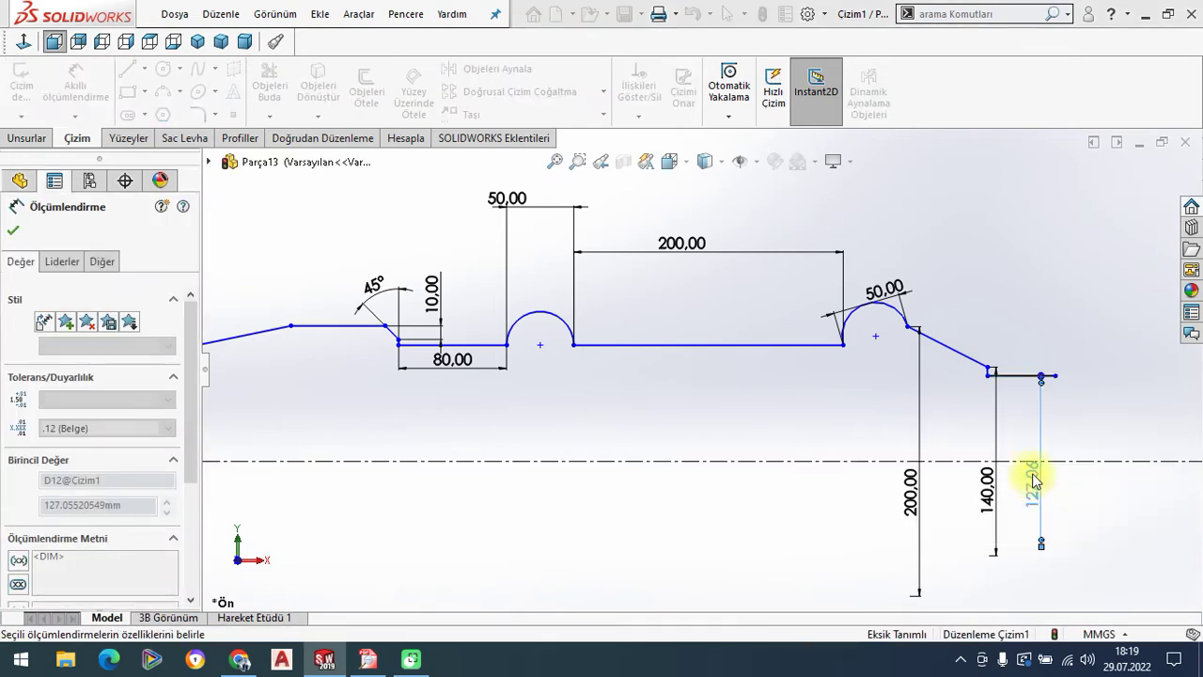
key("Escape")
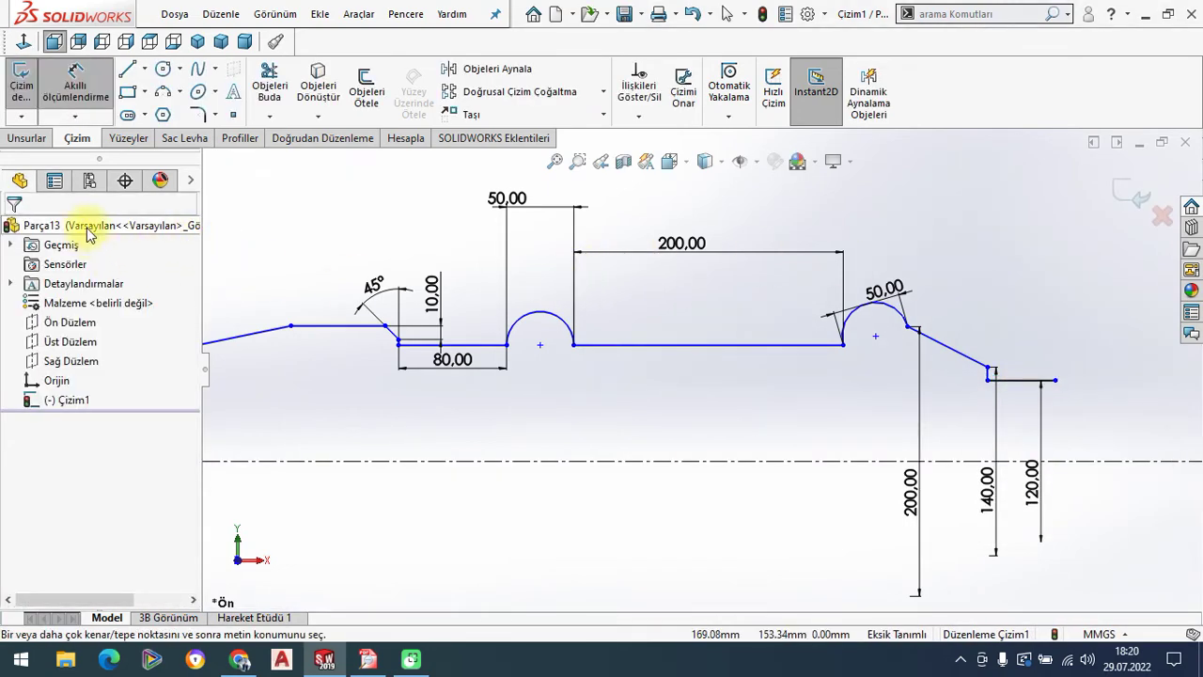
scroll(446, 329, "up", 1)
left_click(394, 340)
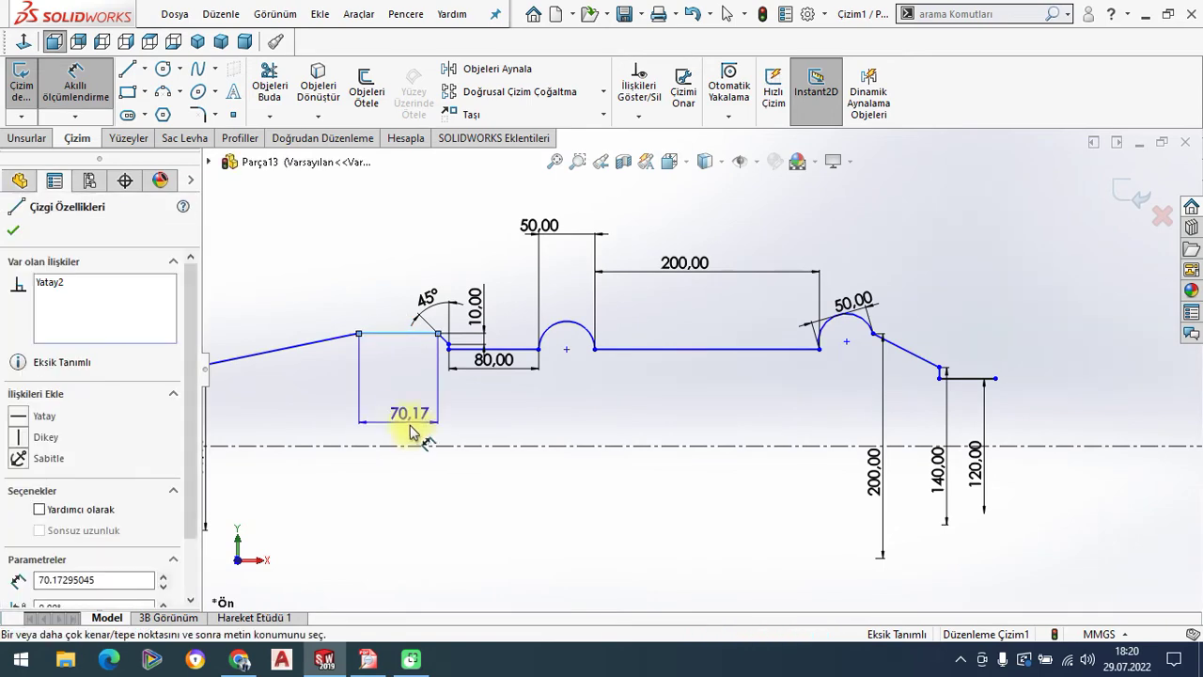
left_click(414, 446)
left_click(427, 481)
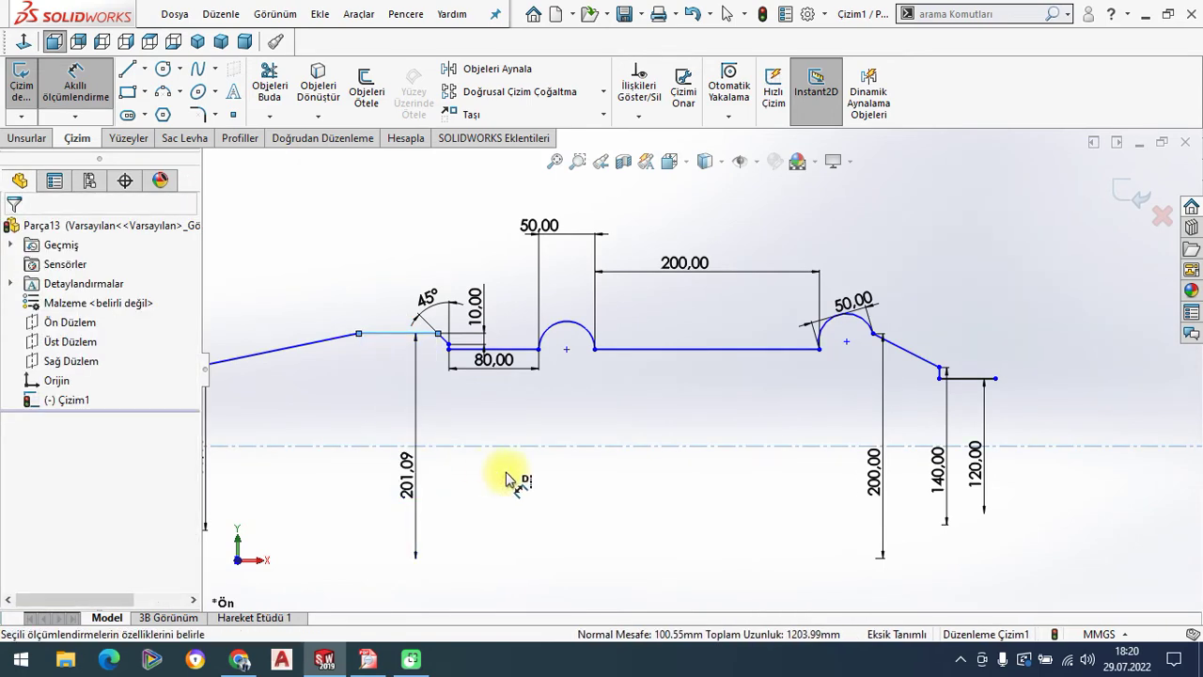
type("250")
key("Return")
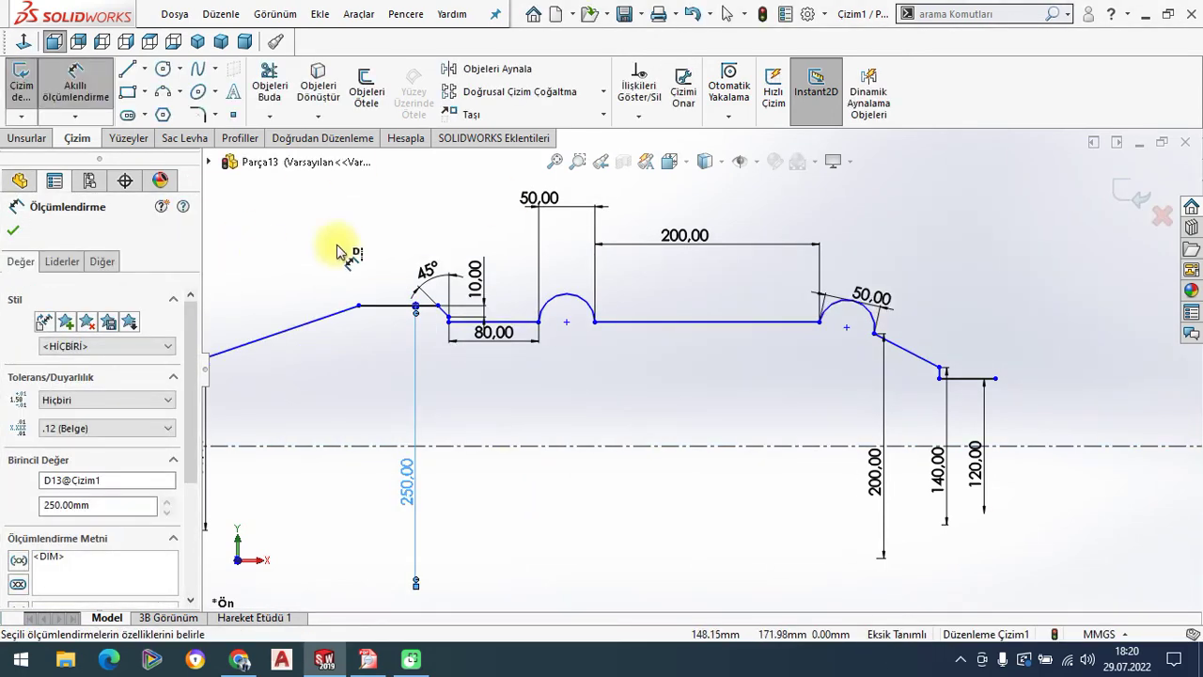
left_click(13, 232)
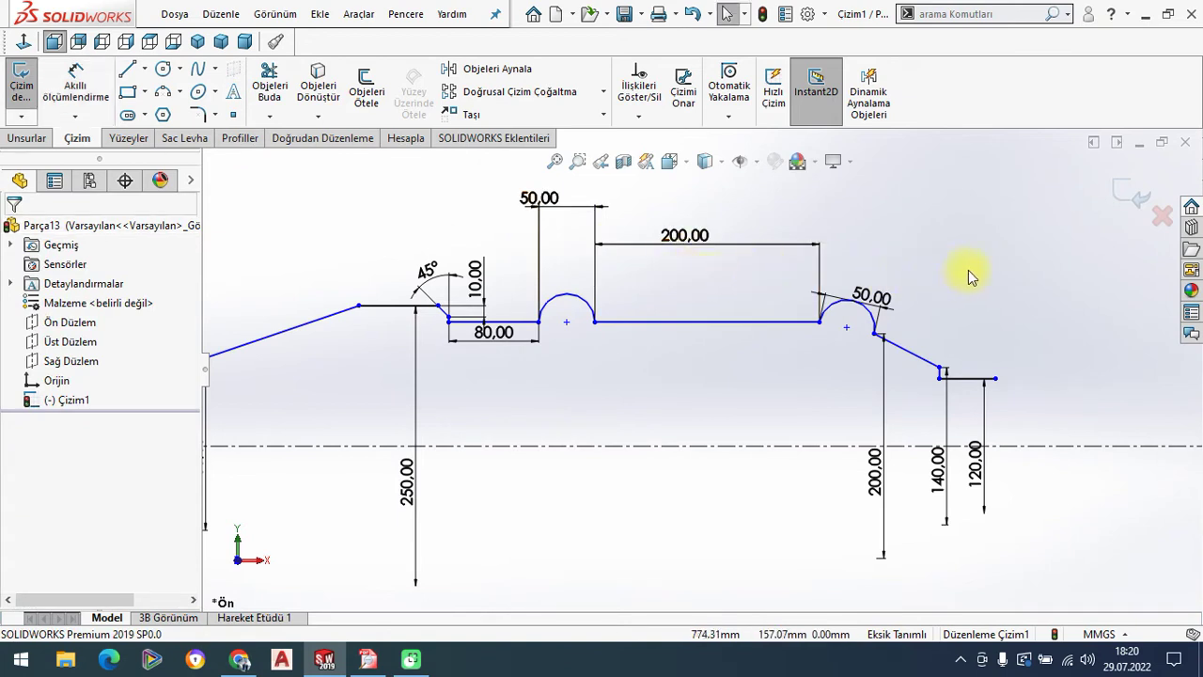
Add a Horizontal relation between the right groove's two end points.
left_click(874, 334)
left_click(819, 321, "ctrl")
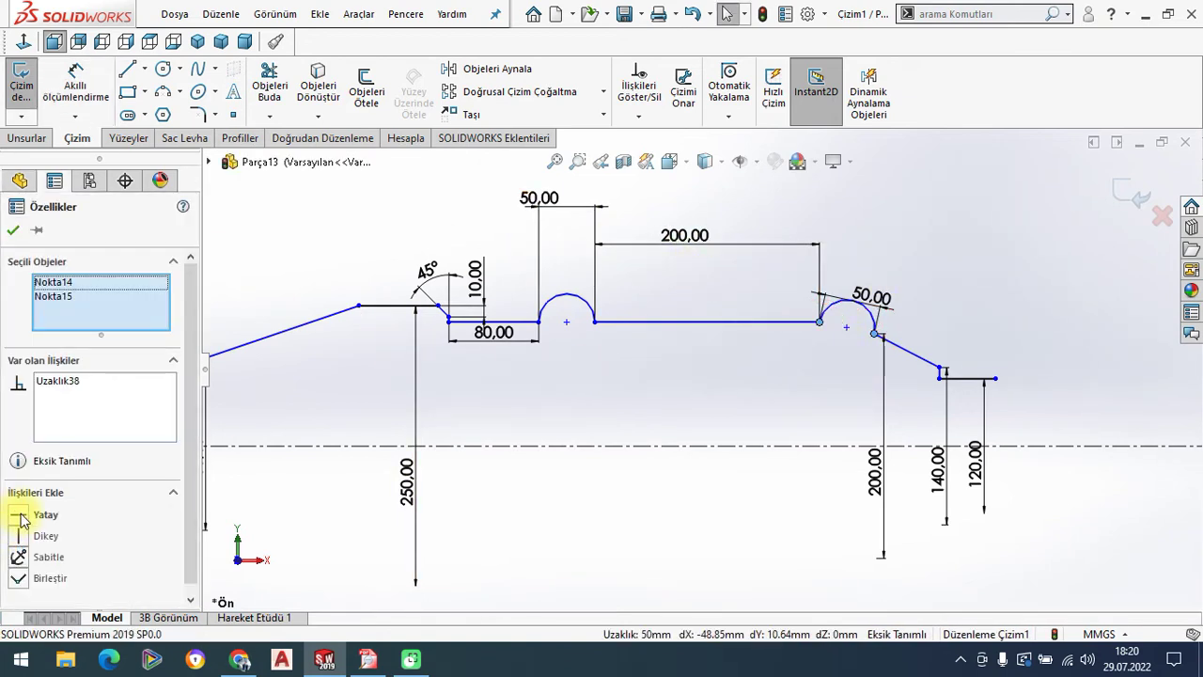
left_click(22, 519)
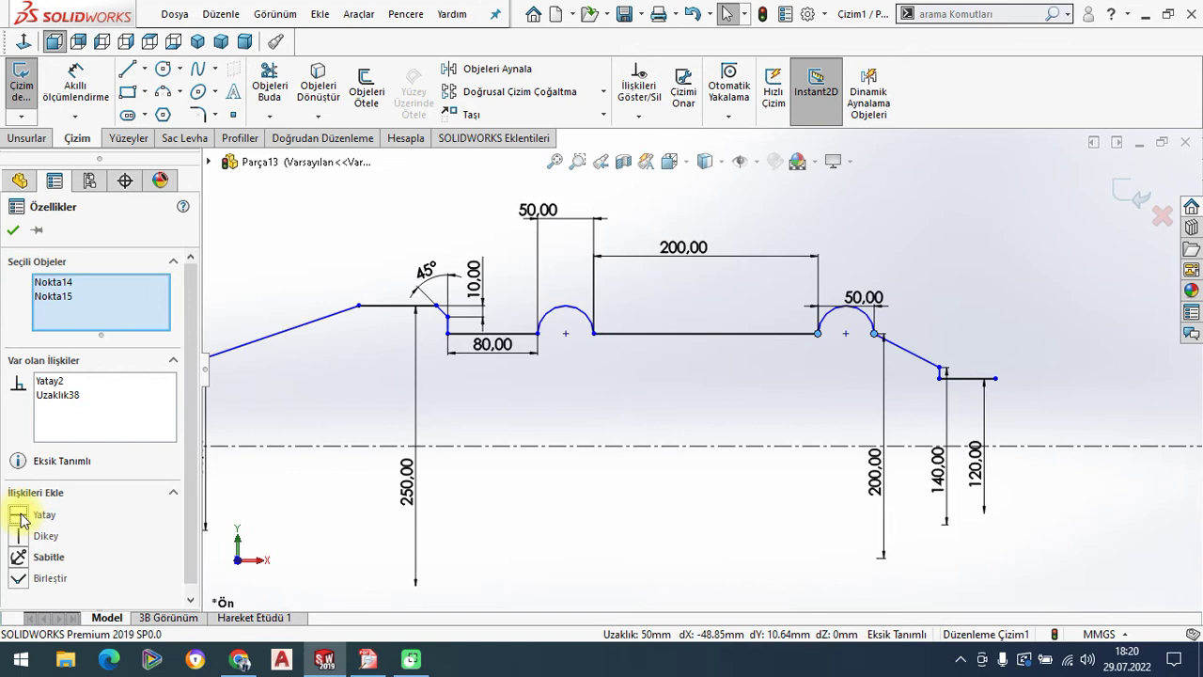
left_click(11, 232)
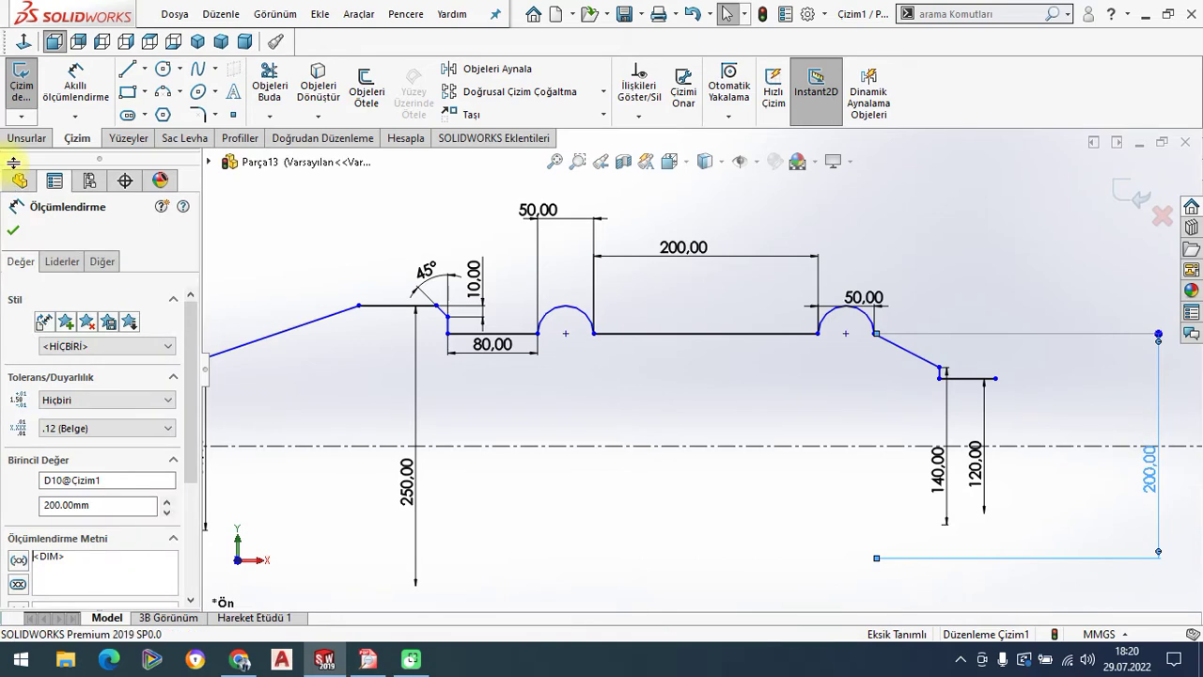
Move the 120 and 140 dimensions further right of the profile.
left_click(11, 235)
key("f")
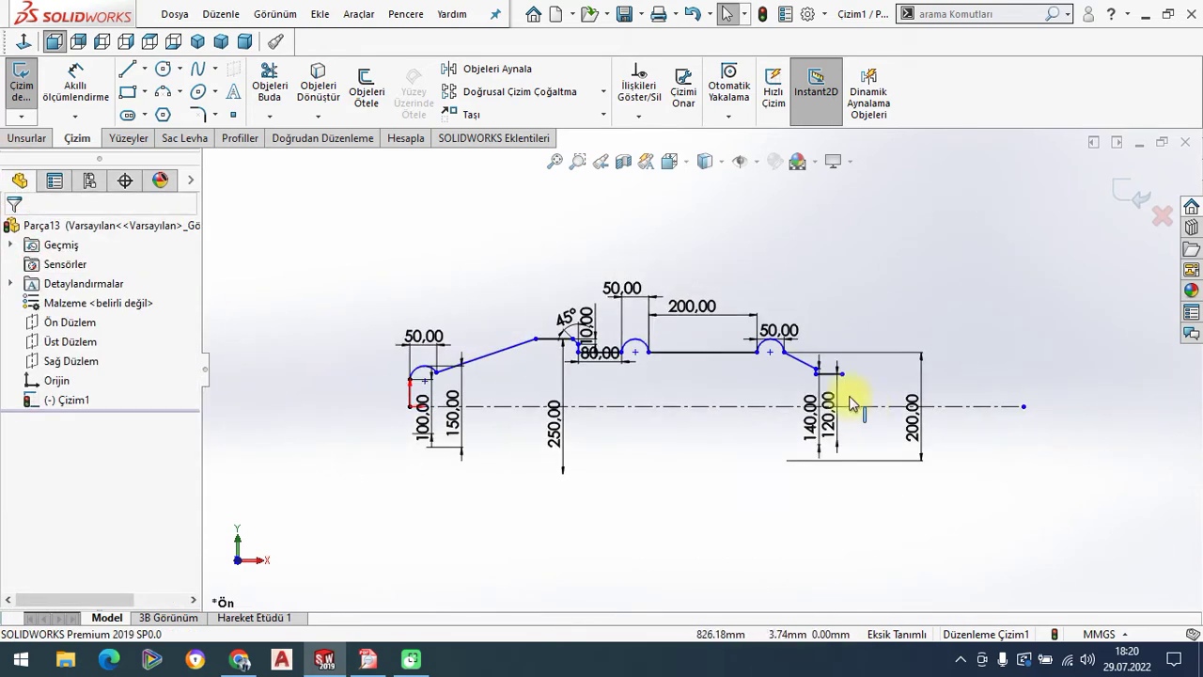
scroll(827, 394, "down", 2)
scroll(782, 383, "down", 2)
left_click_drag(800, 454, 912, 441)
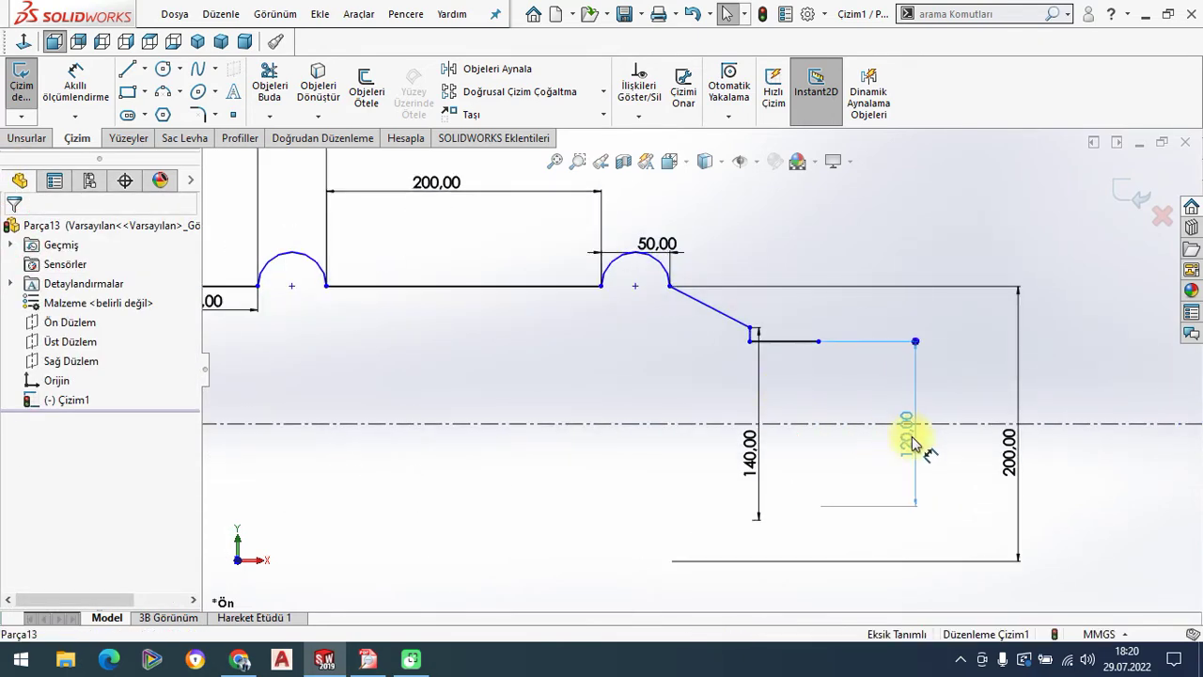
left_click_drag(739, 449, 860, 460)
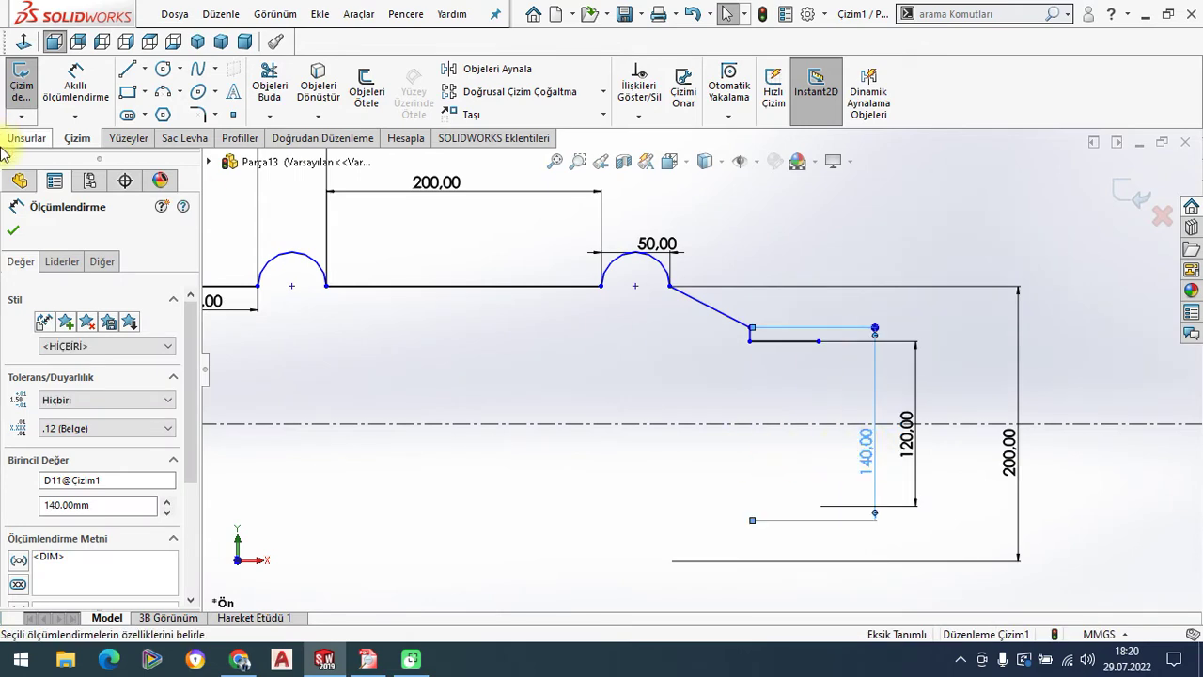
left_click(11, 233)
Check the shaft drawing in the PDF reader and return to the sketch.
scroll(721, 372, "up", 2)
scroll(722, 370, "up", 1)
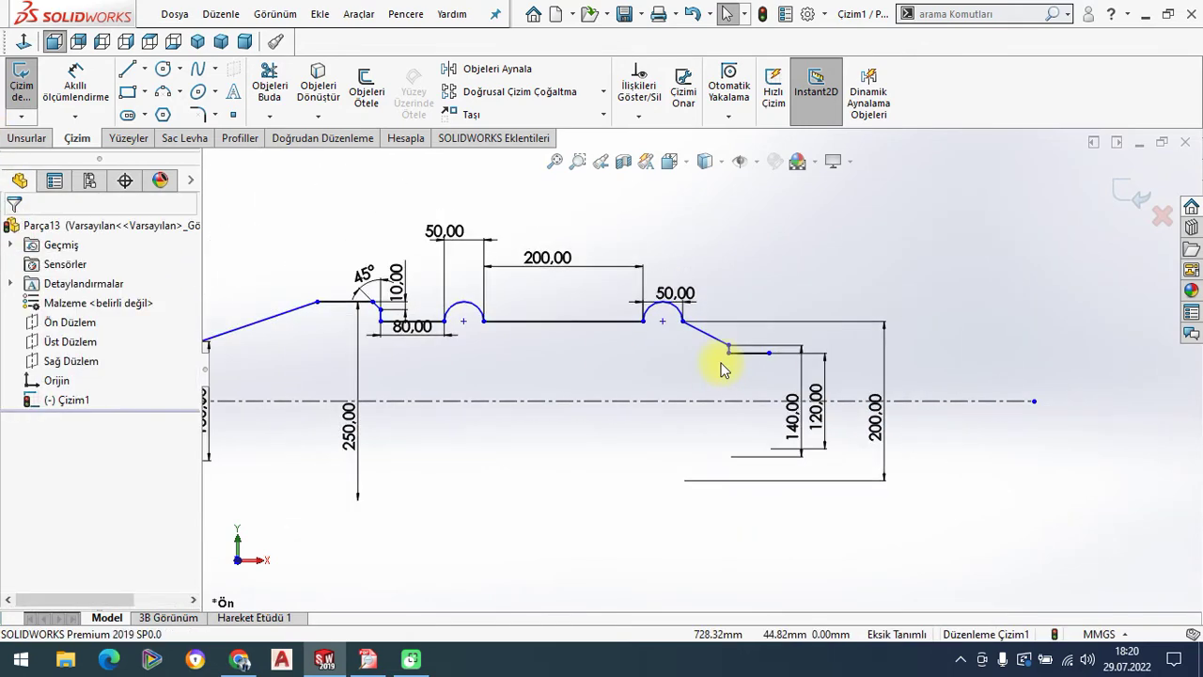
scroll(416, 362, "down", 1)
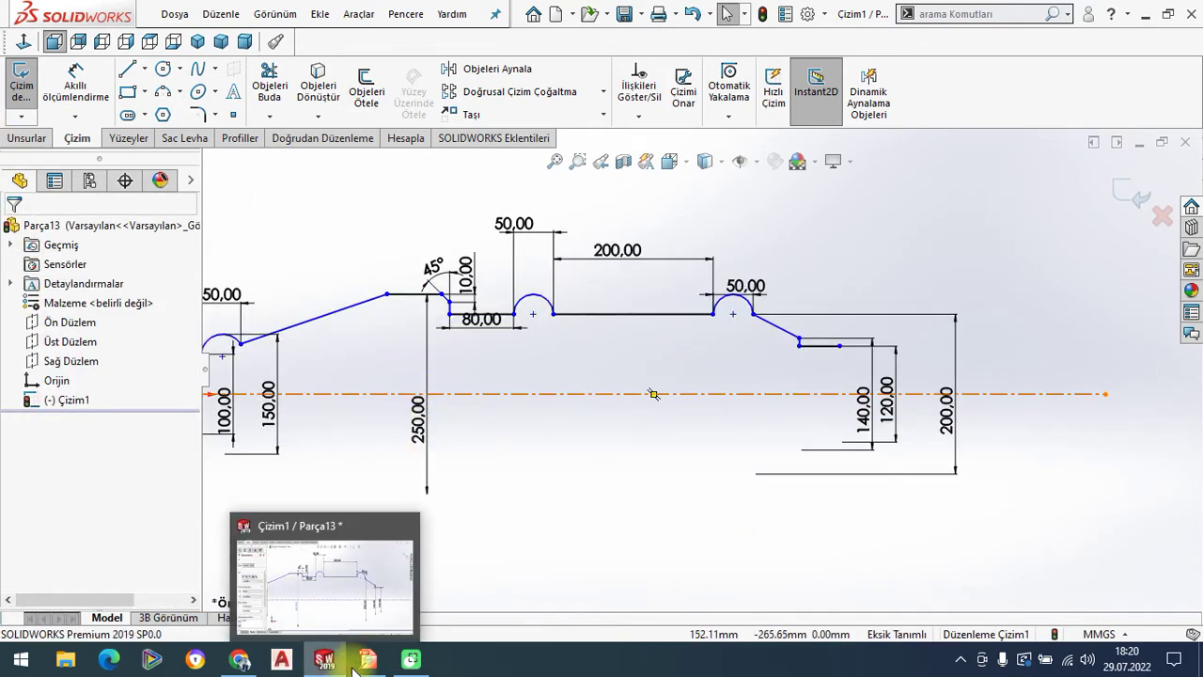
left_click(367, 659)
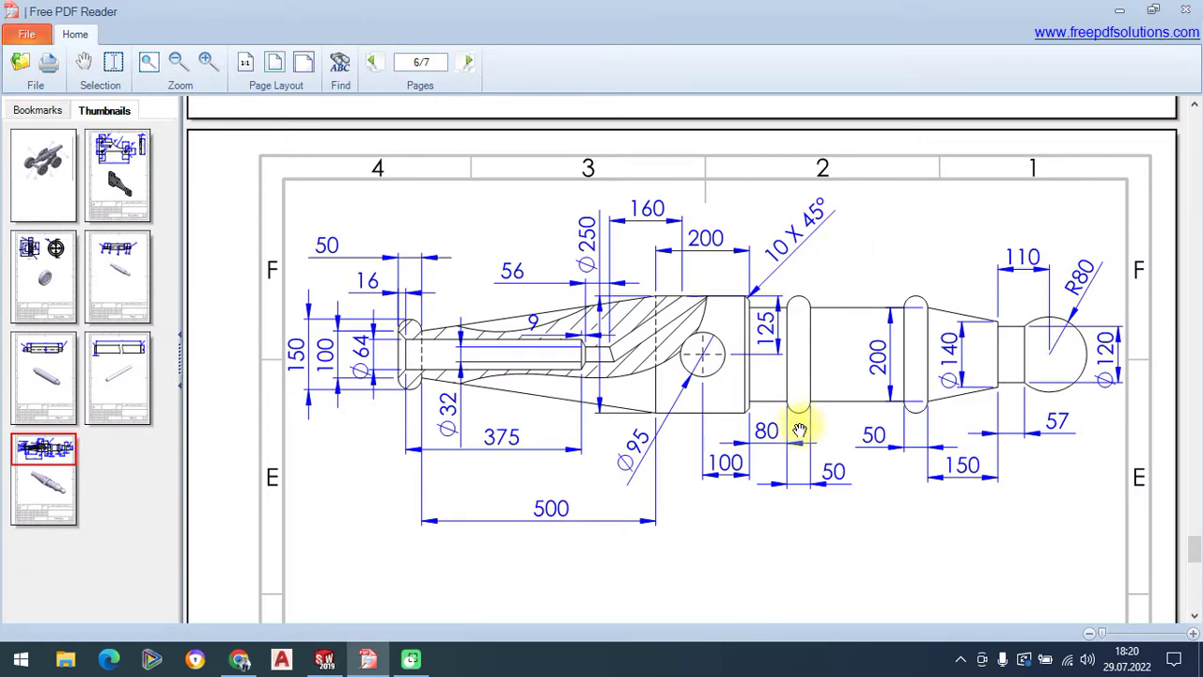
scroll(789, 432, "down", 1)
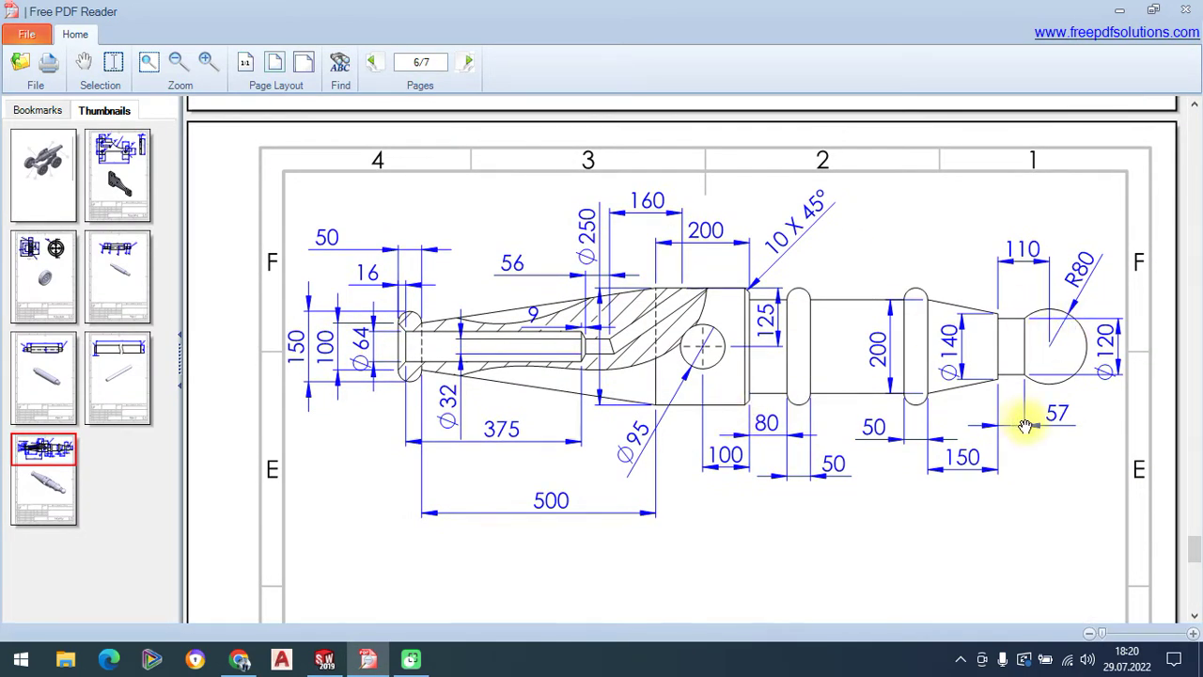
left_click(324, 658)
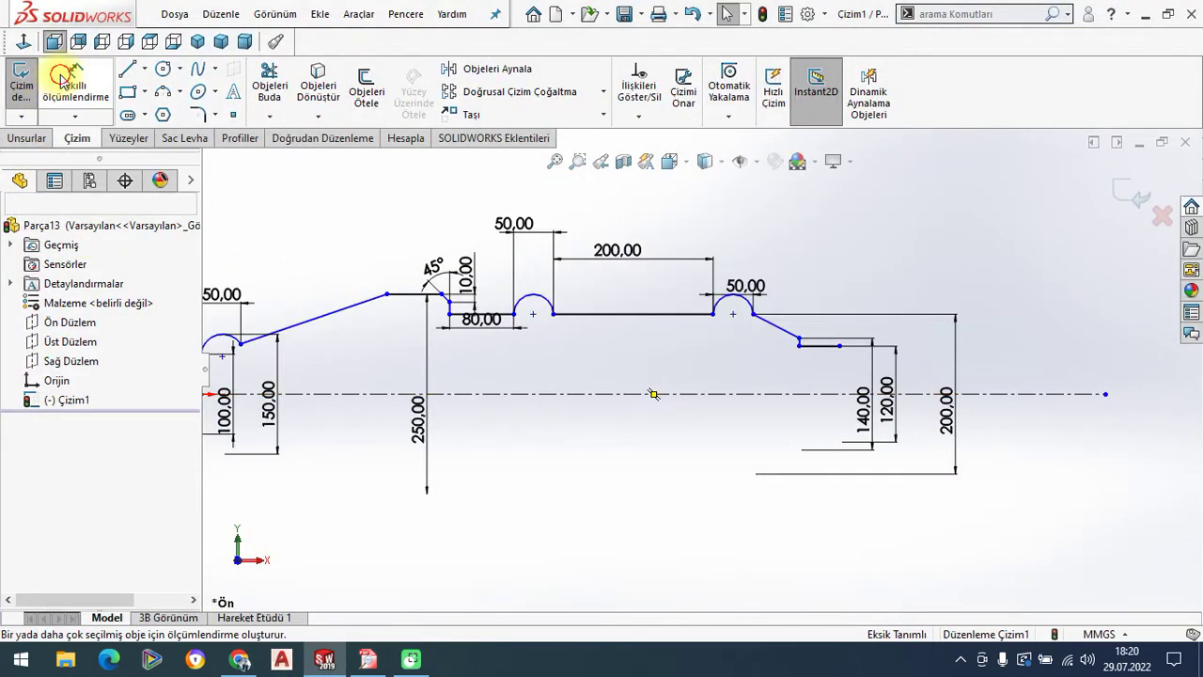
Dimension the short horizontal line at the right end to 57 mm.
scroll(832, 376, "down", 3)
left_click(810, 342)
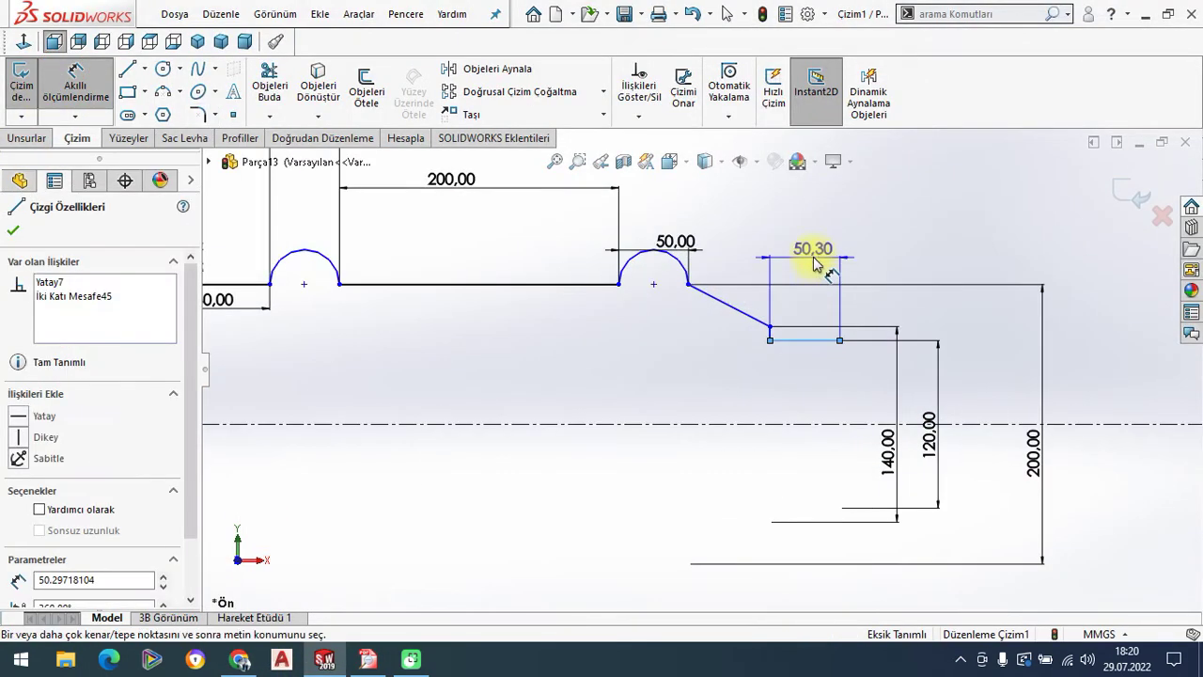
left_click(813, 255)
type("57")
key("Return")
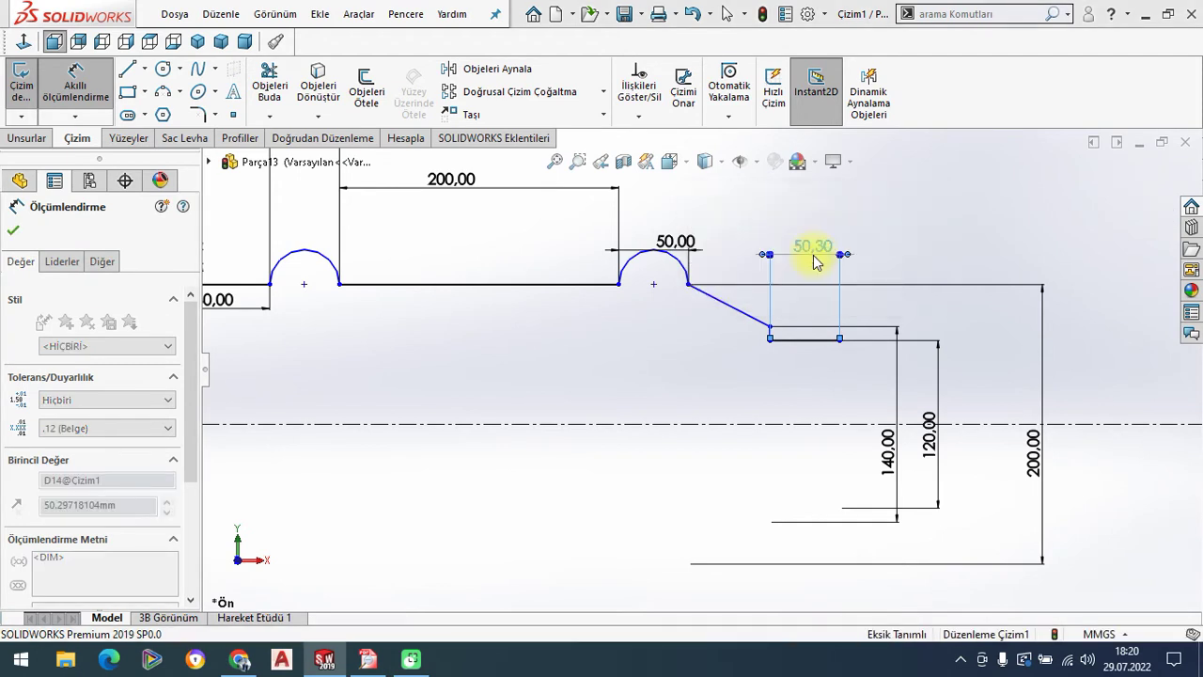
left_click(886, 228)
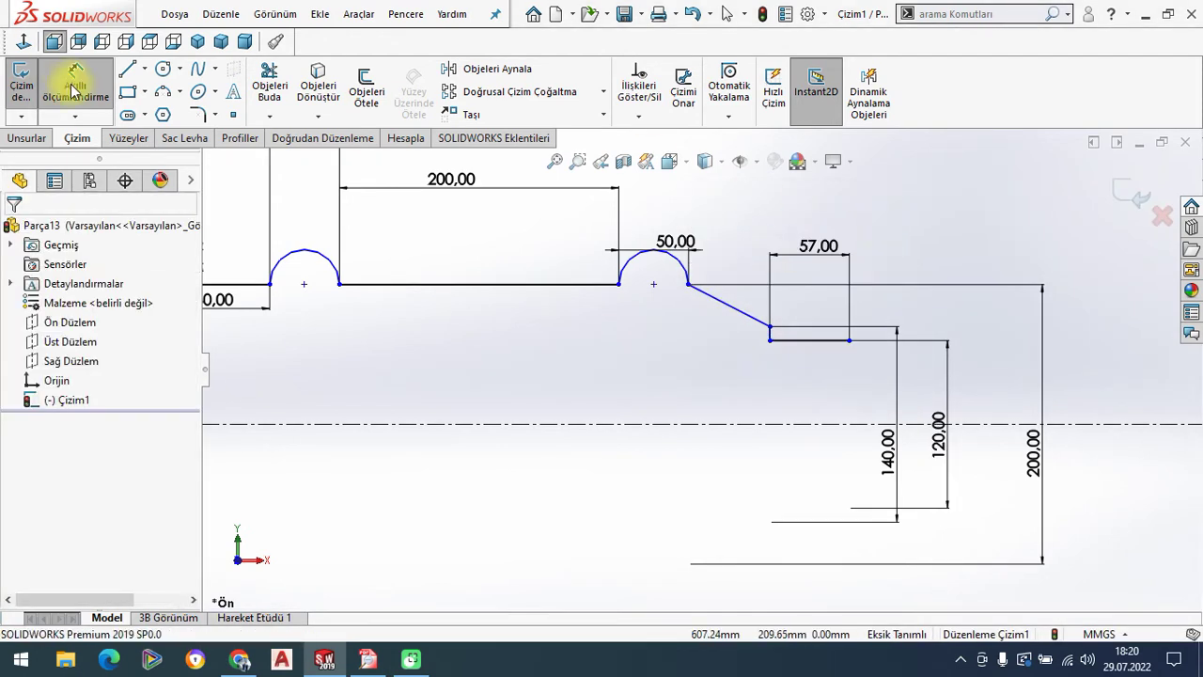
Draw a three-point arc from the line's right end down to the centreline.
key("a")
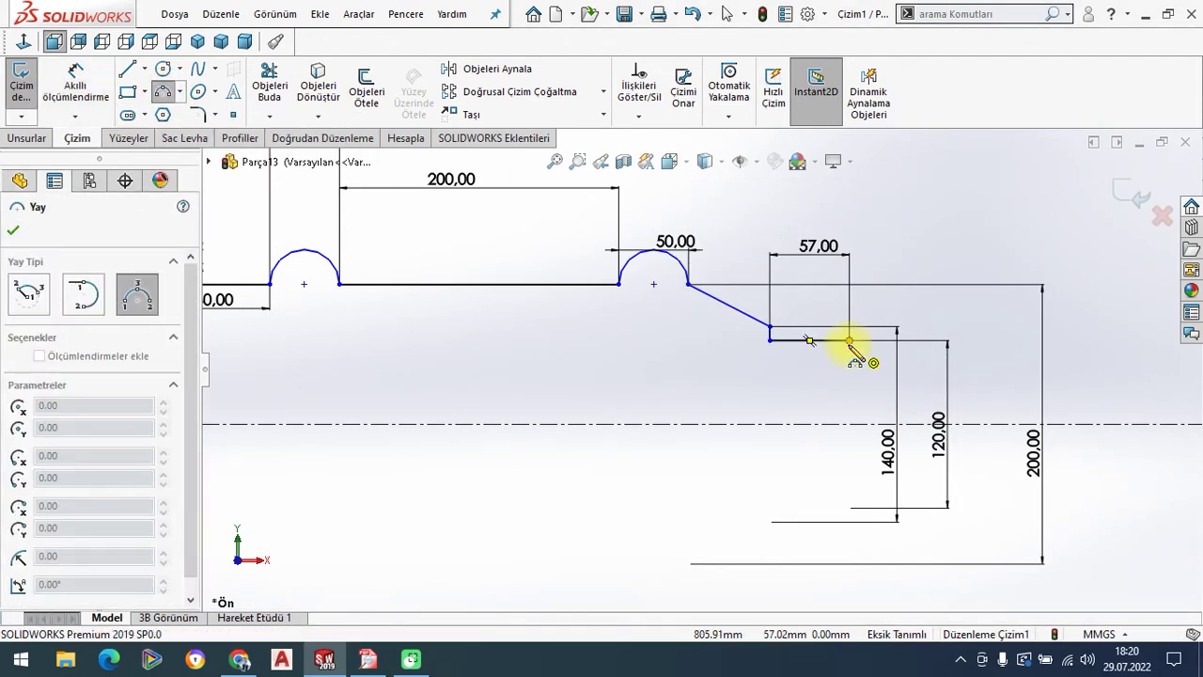
left_click(849, 340)
left_click(953, 425)
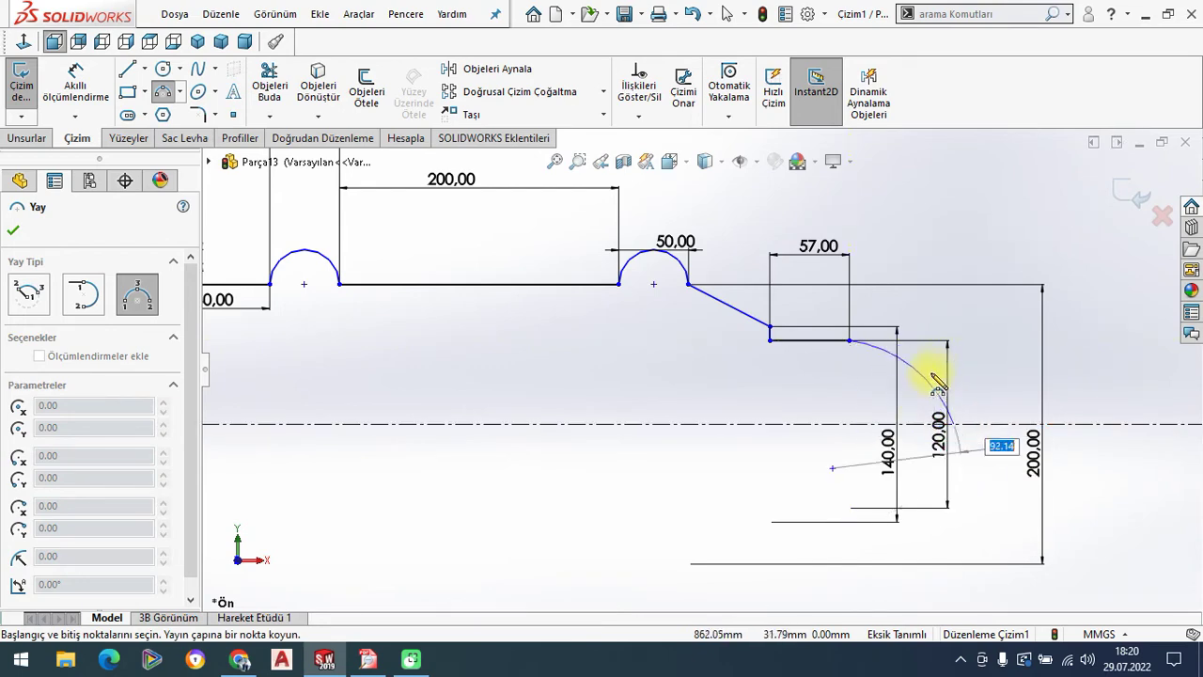
left_click(936, 340)
right_click(944, 241)
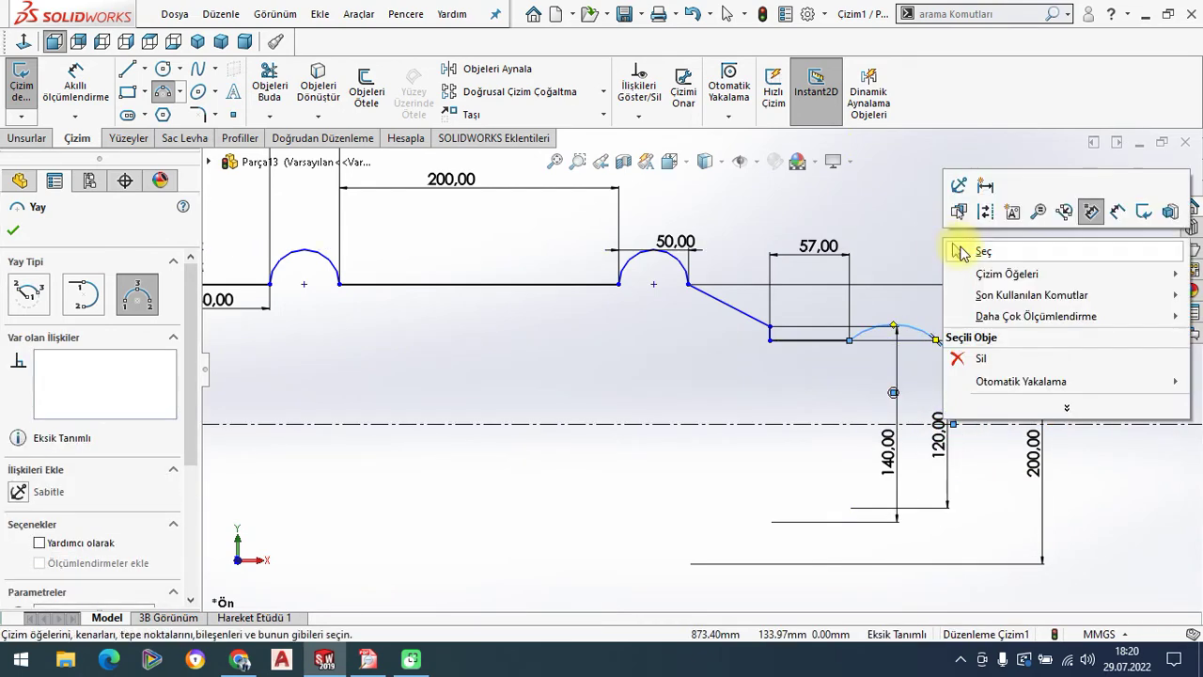
key("Escape")
left_click(368, 659)
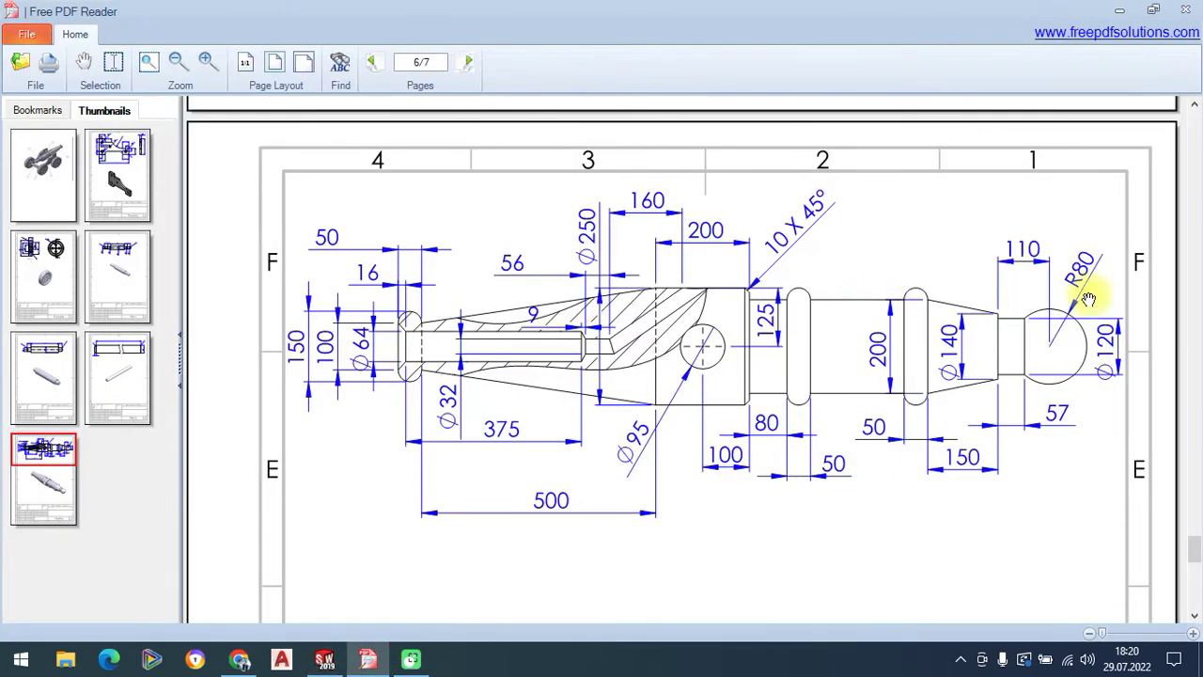
left_click(324, 659)
Give the new end arc an R80 radius and compare against the shaft drawing.
left_click(75, 83)
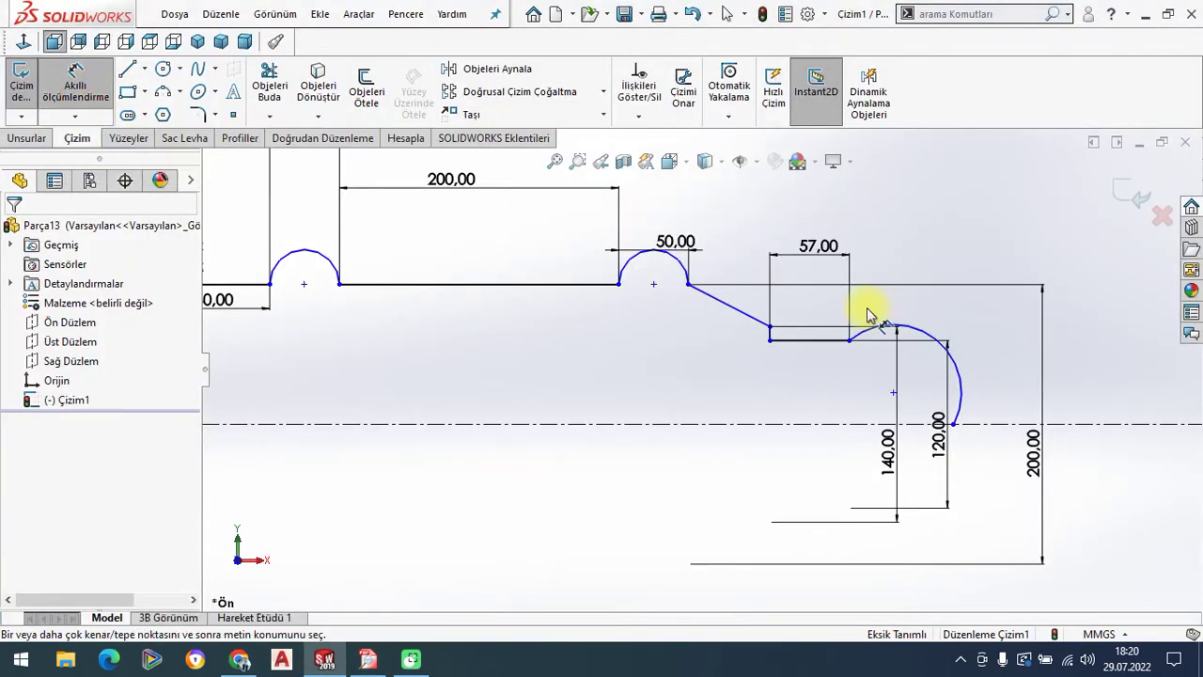
left_click(959, 362)
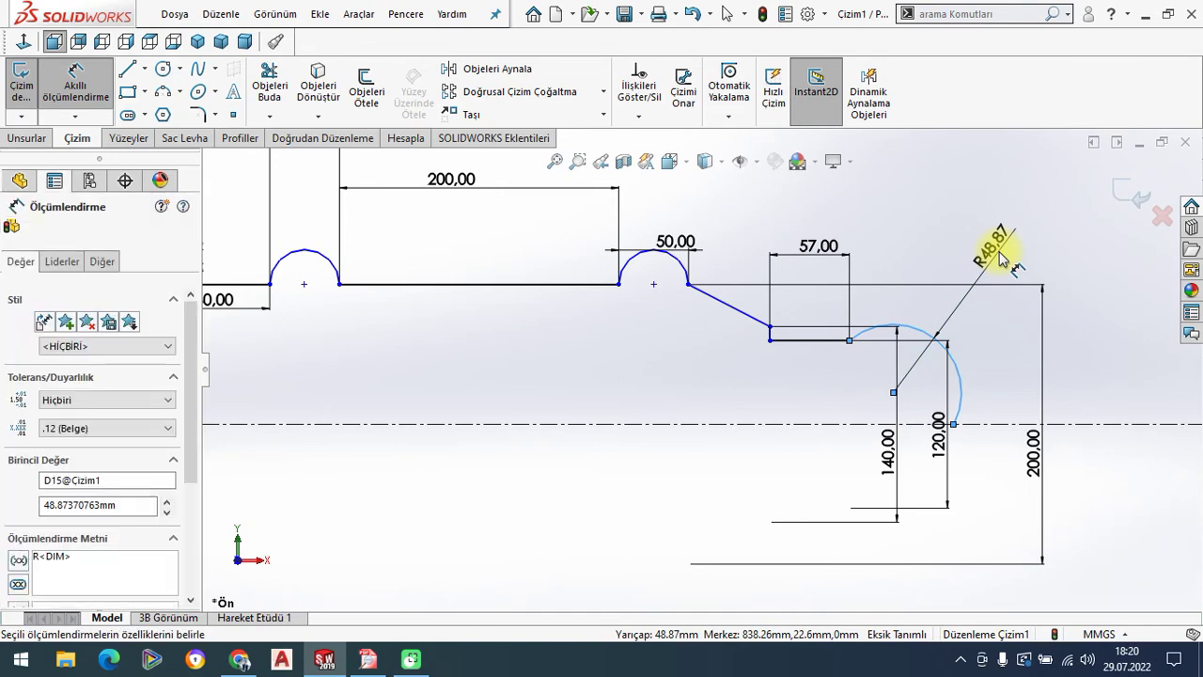
left_click(1002, 258)
type("80")
key("Return")
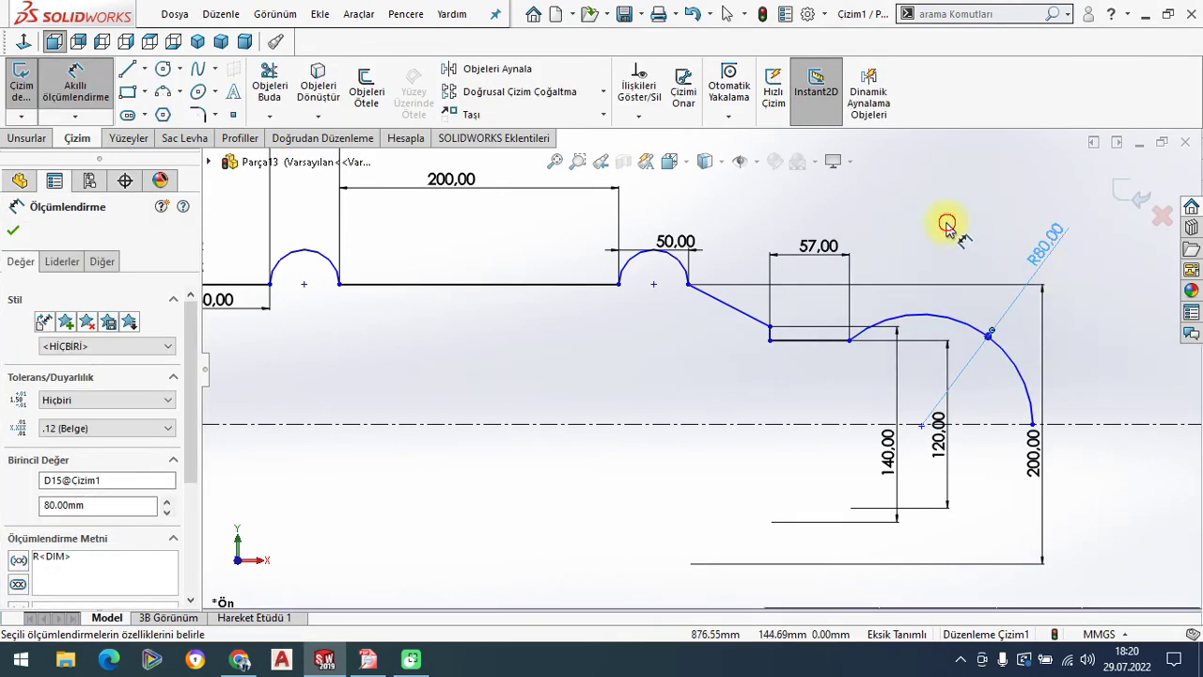
left_click(948, 228)
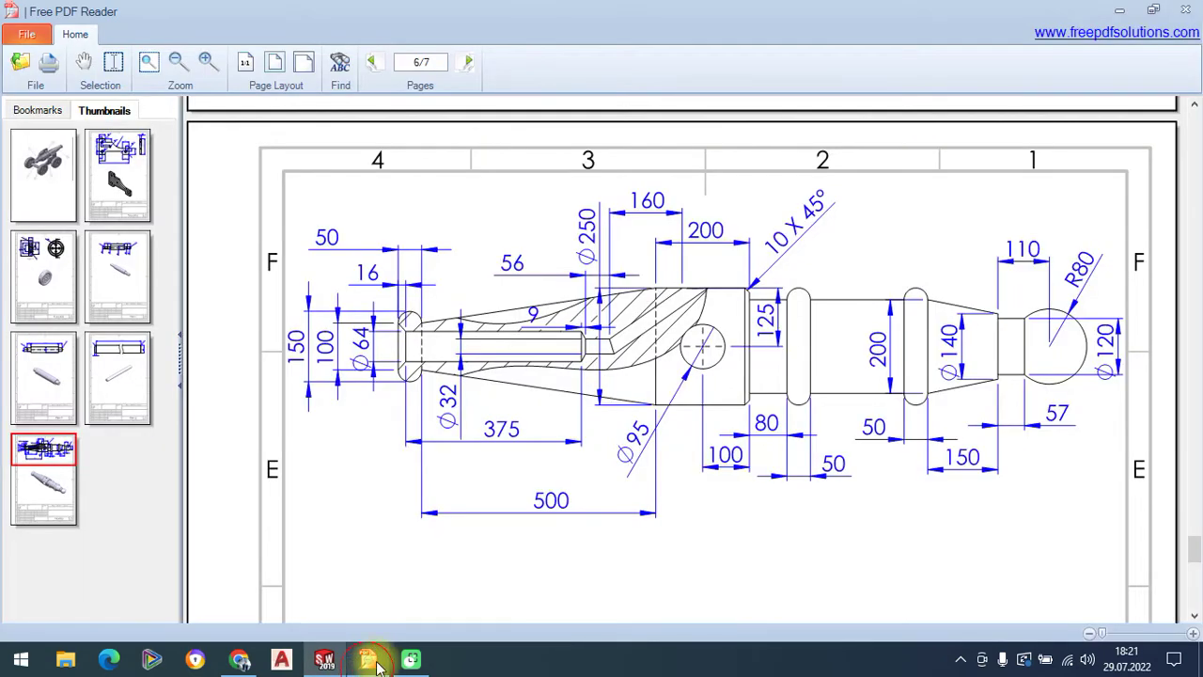
left_click(368, 659)
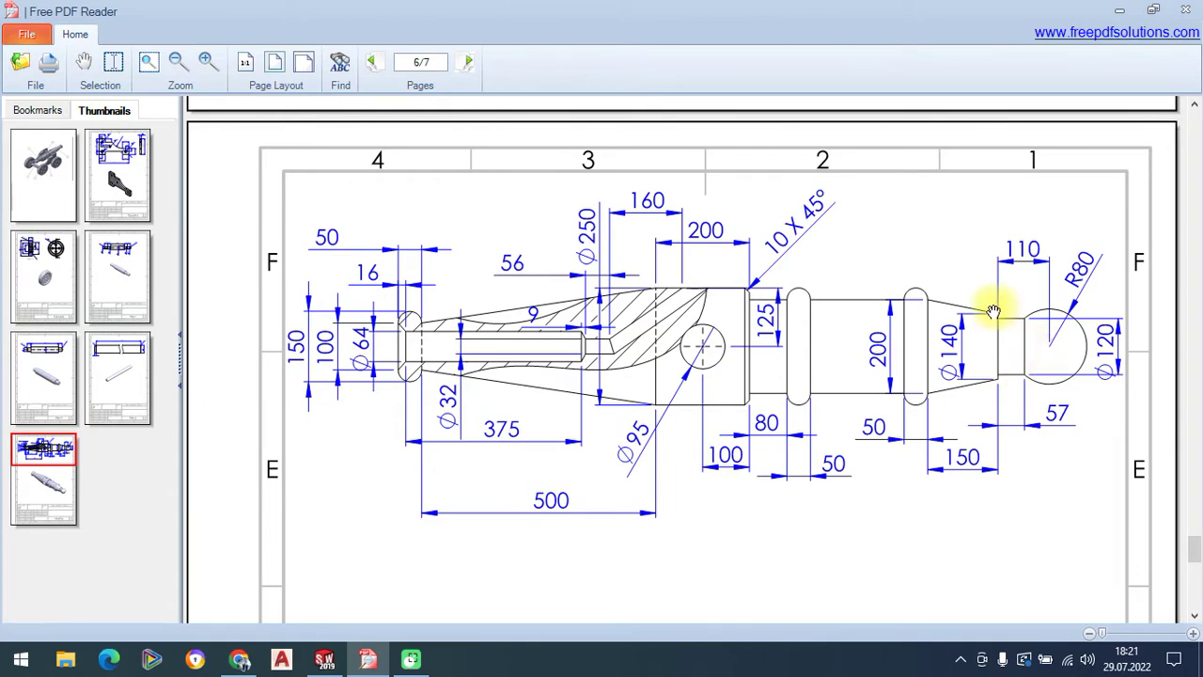
left_click(323, 657)
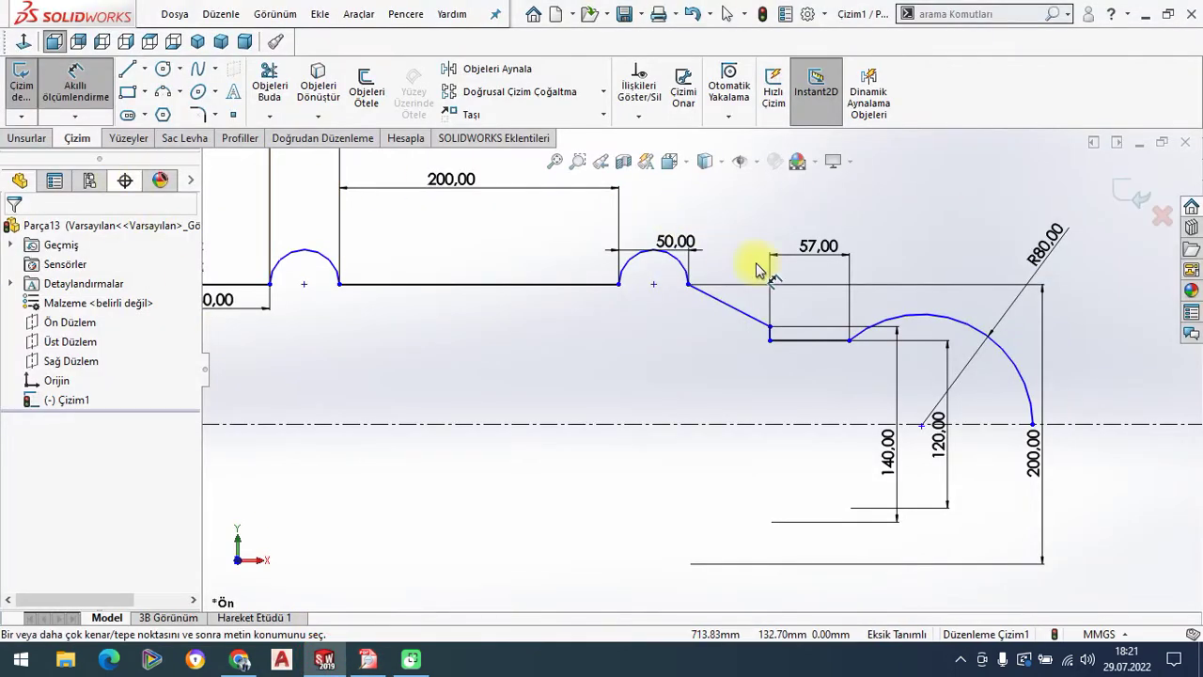
Dimension the R80 arc centre 110 mm horizontally from the step corner.
left_click(771, 327)
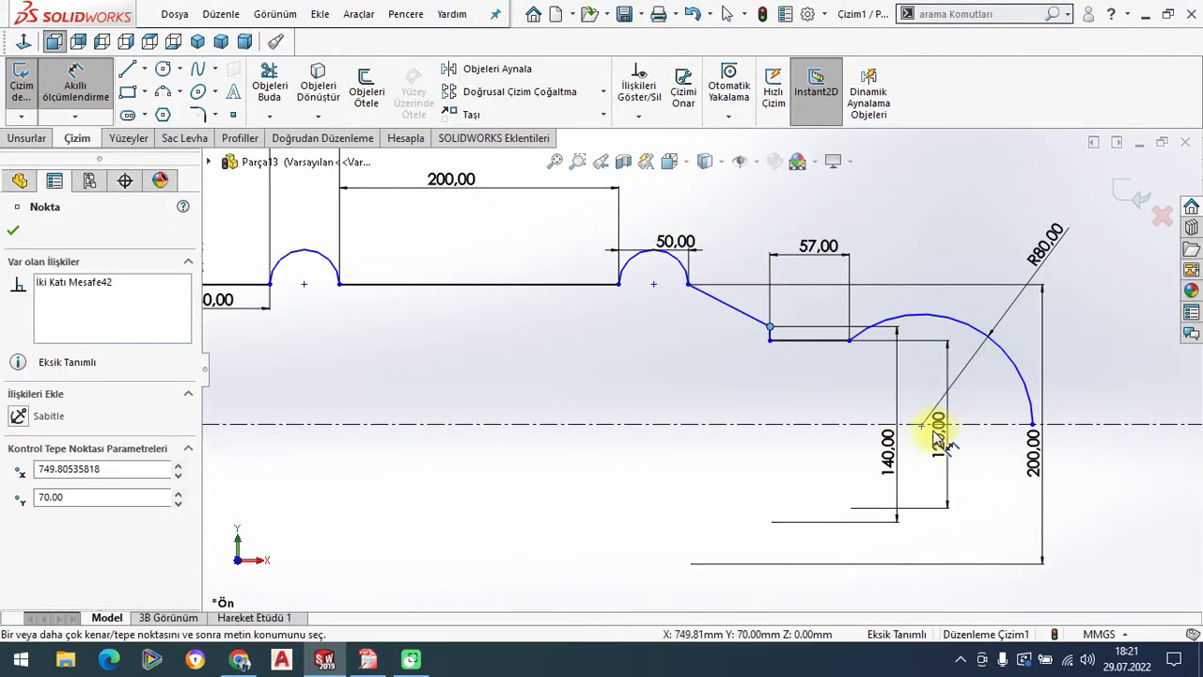
left_click(924, 425)
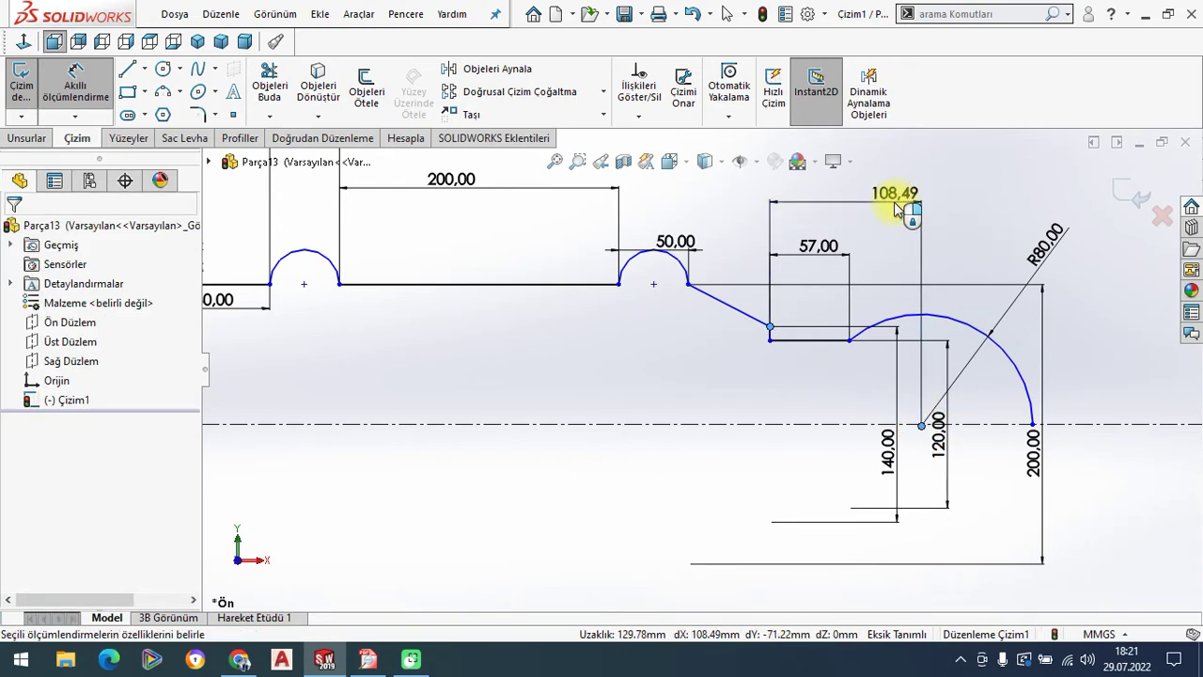
left_click(893, 202)
type("110")
key("Return")
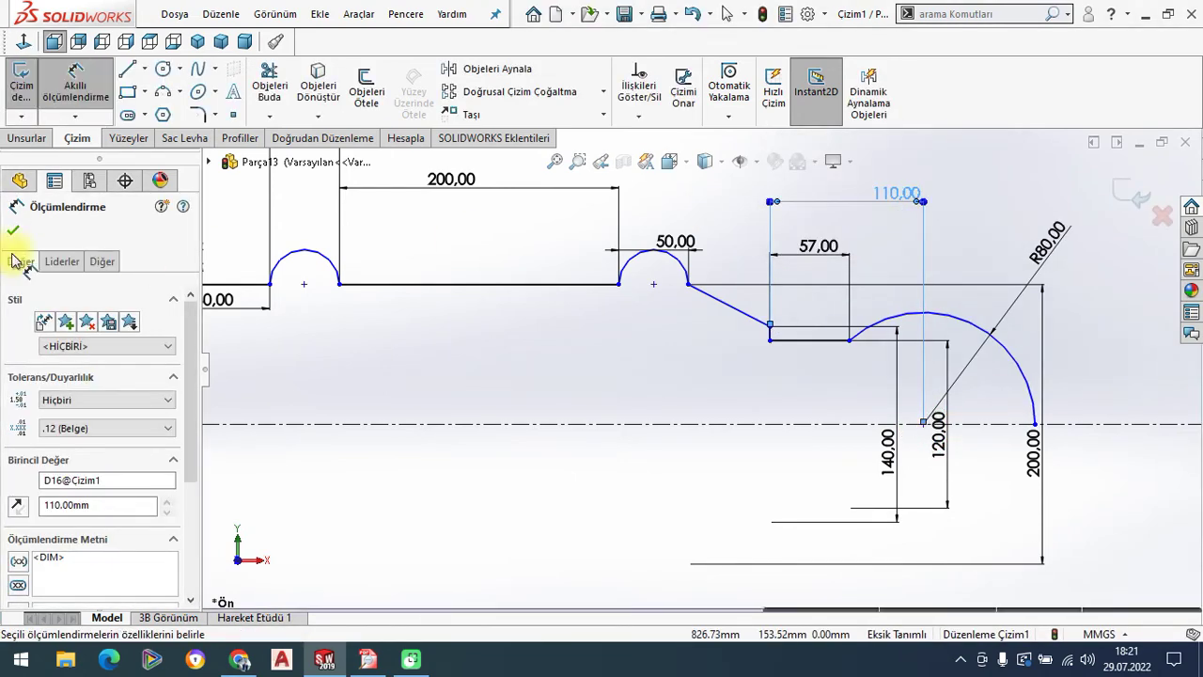
left_click(13, 234)
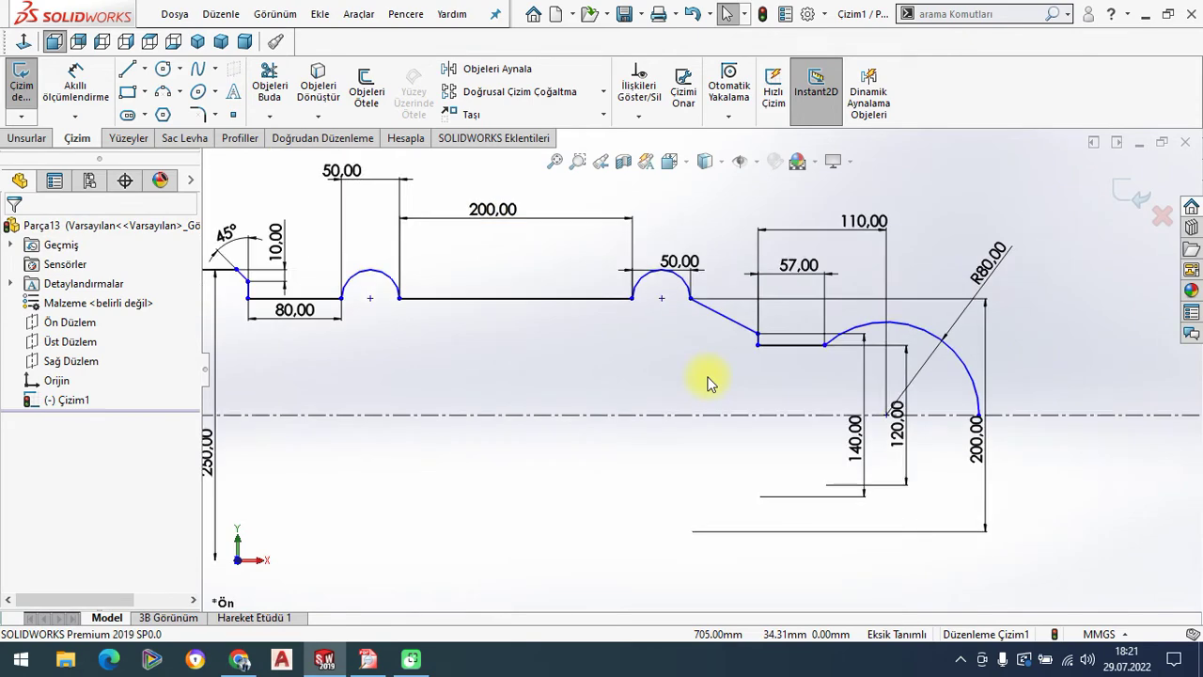
scroll(705, 376, "up", 2)
scroll(303, 324, "down", 3)
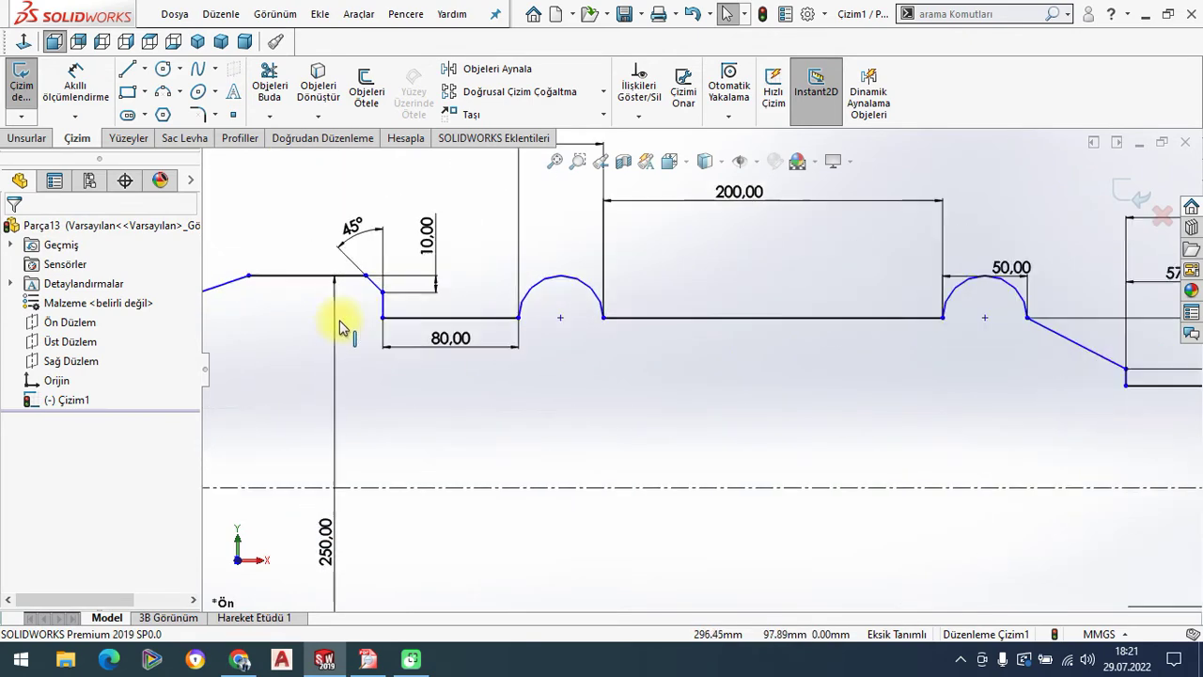
scroll(467, 338, "up", 2)
scroll(695, 386, "up", 1)
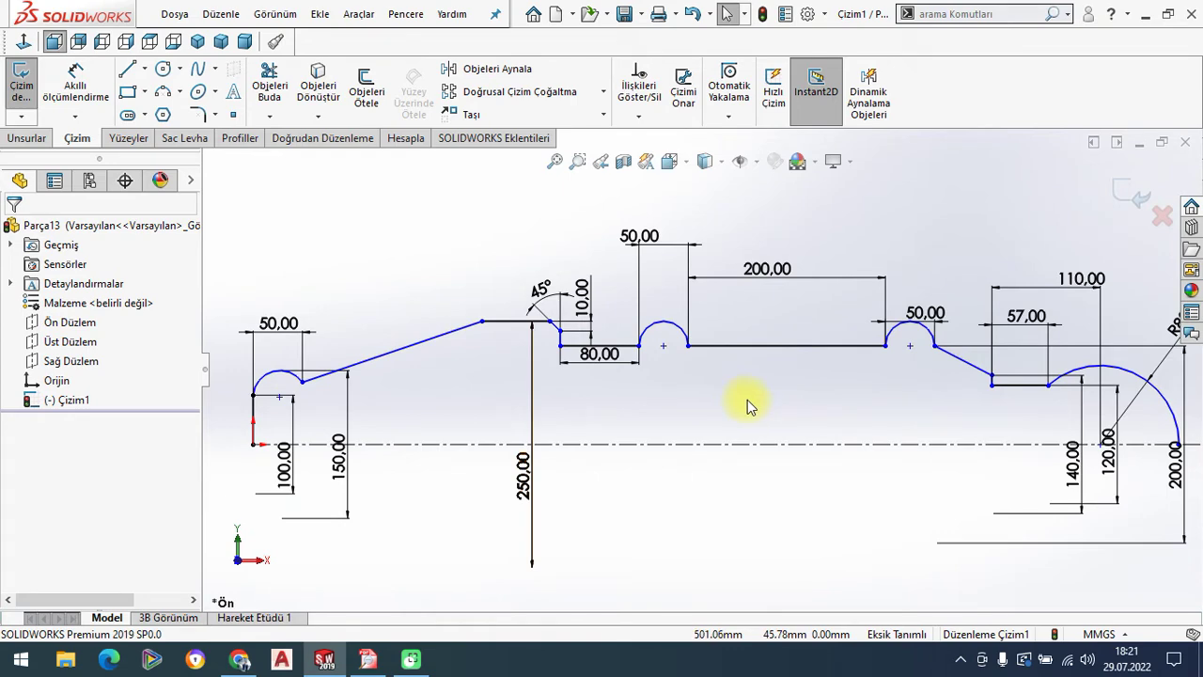
Dimension the top horizontal line to 200 mm.
left_click(75, 87)
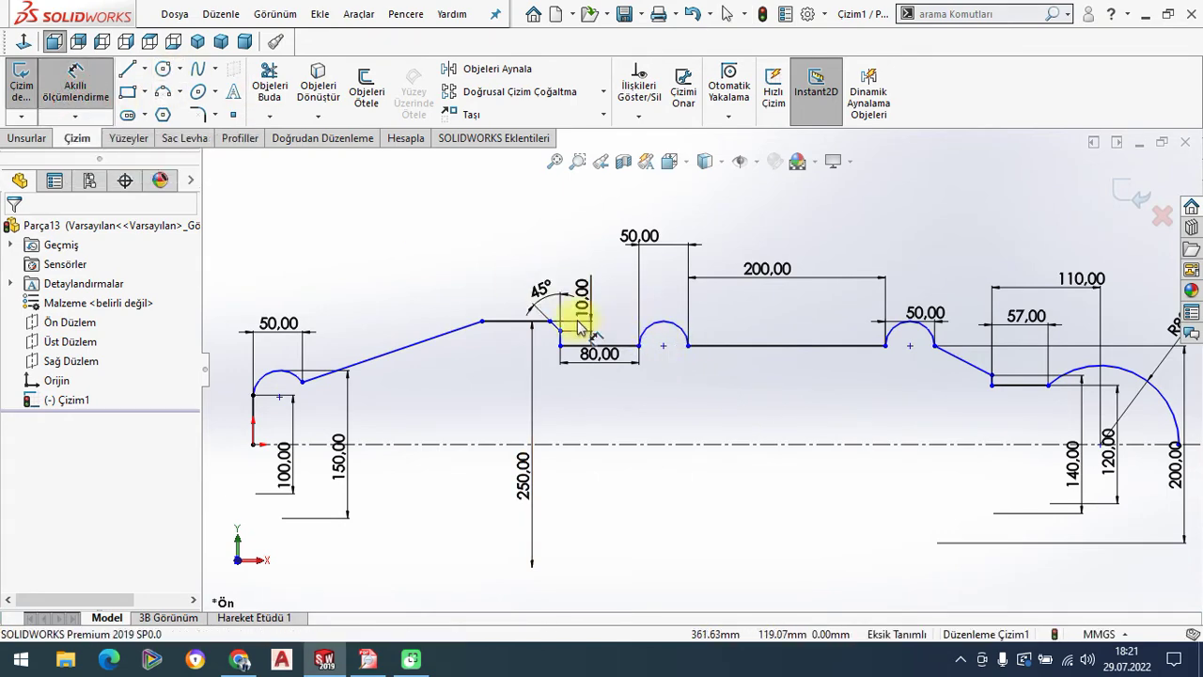
left_click(525, 322)
left_click(528, 258)
type("2")
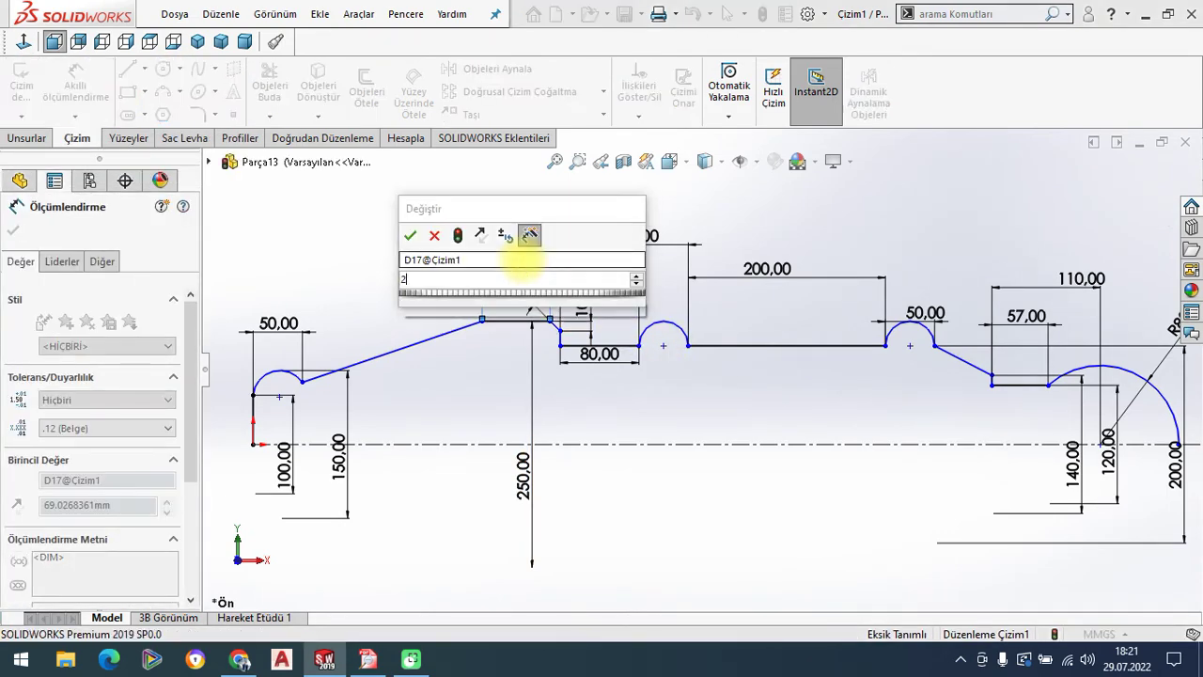
type("00")
key("Return")
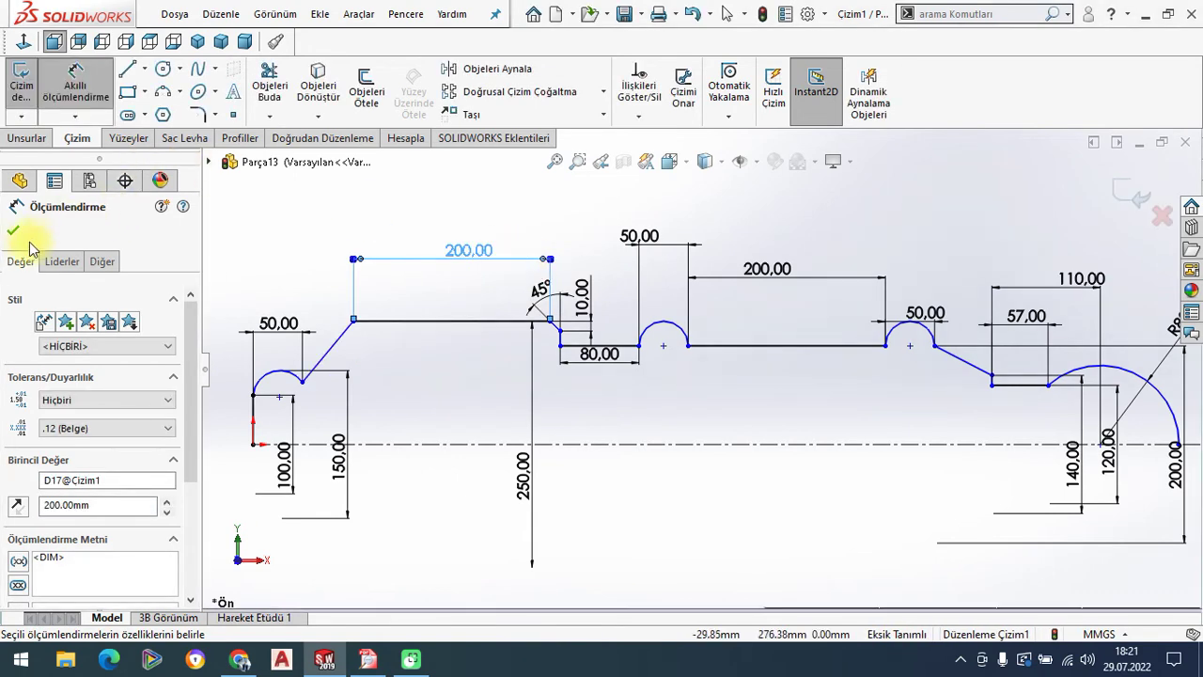
left_click(13, 231)
Set 500 mm horizontally from the small arc's end to the 200 mm line's start.
left_click(75, 89)
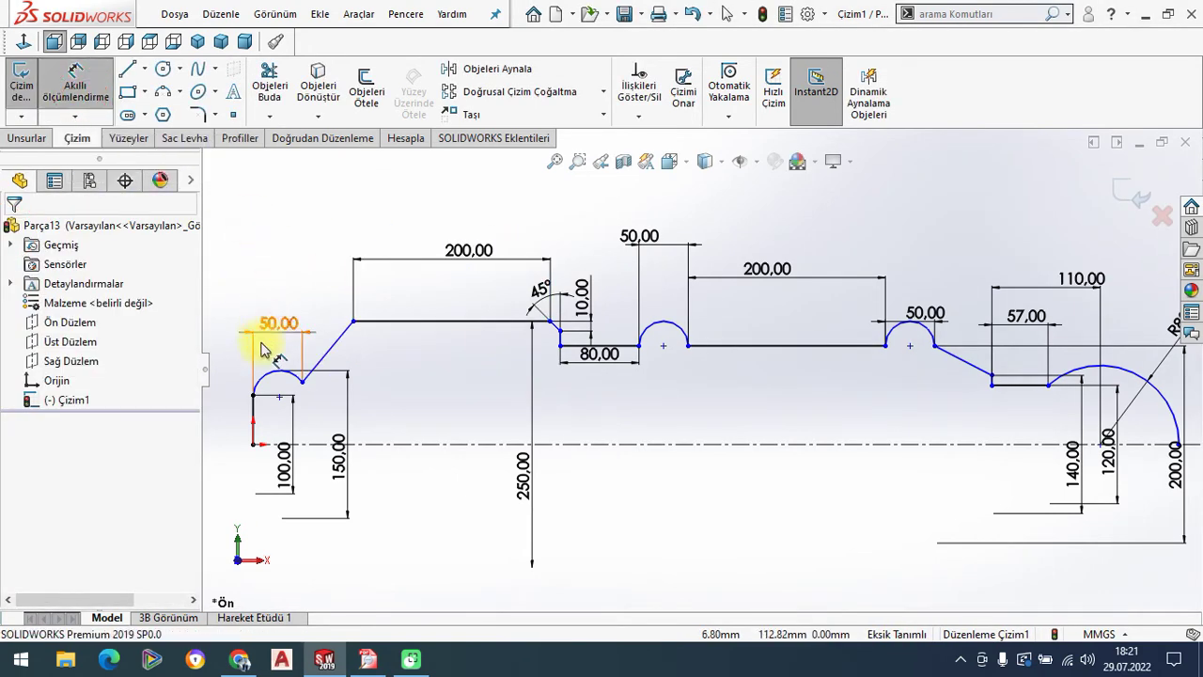
left_click(302, 380)
left_click(353, 321)
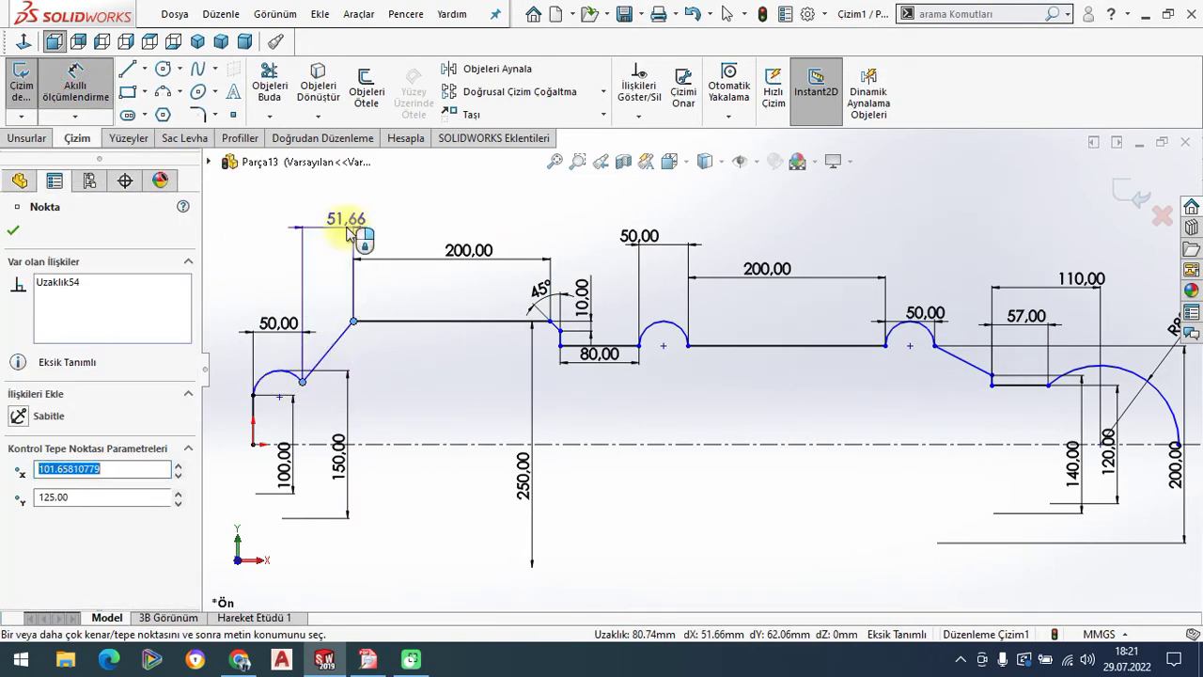
left_click(371, 218)
type("500")
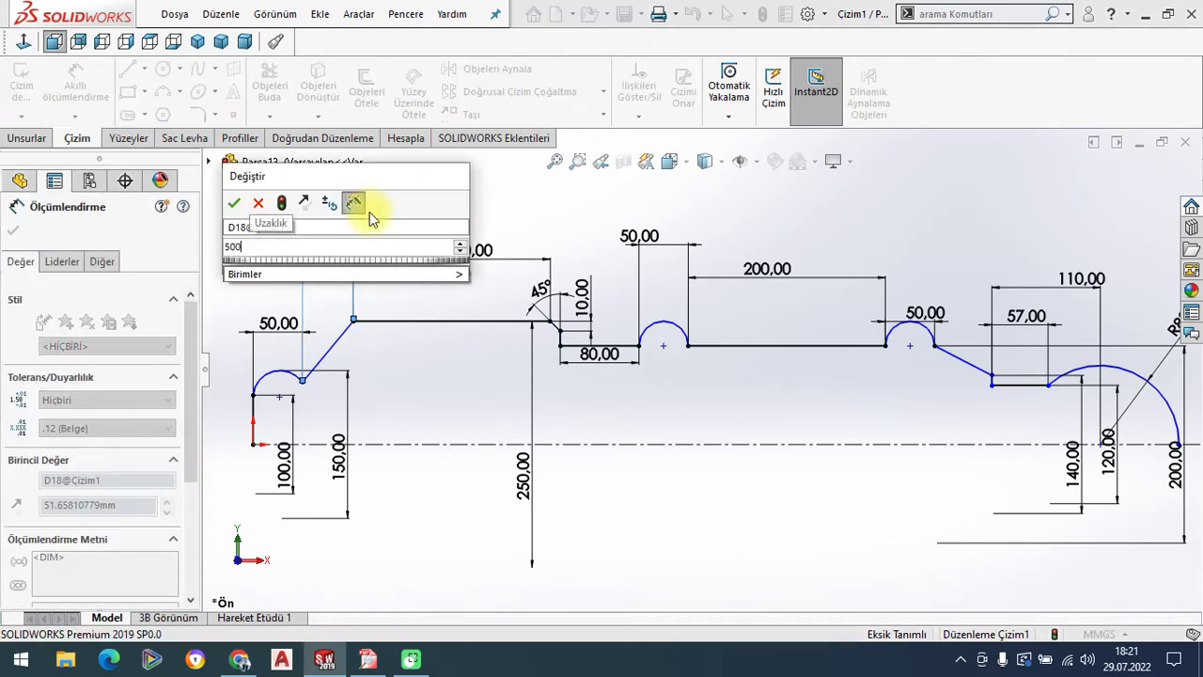
key("Return")
scroll(695, 366, "up", 2)
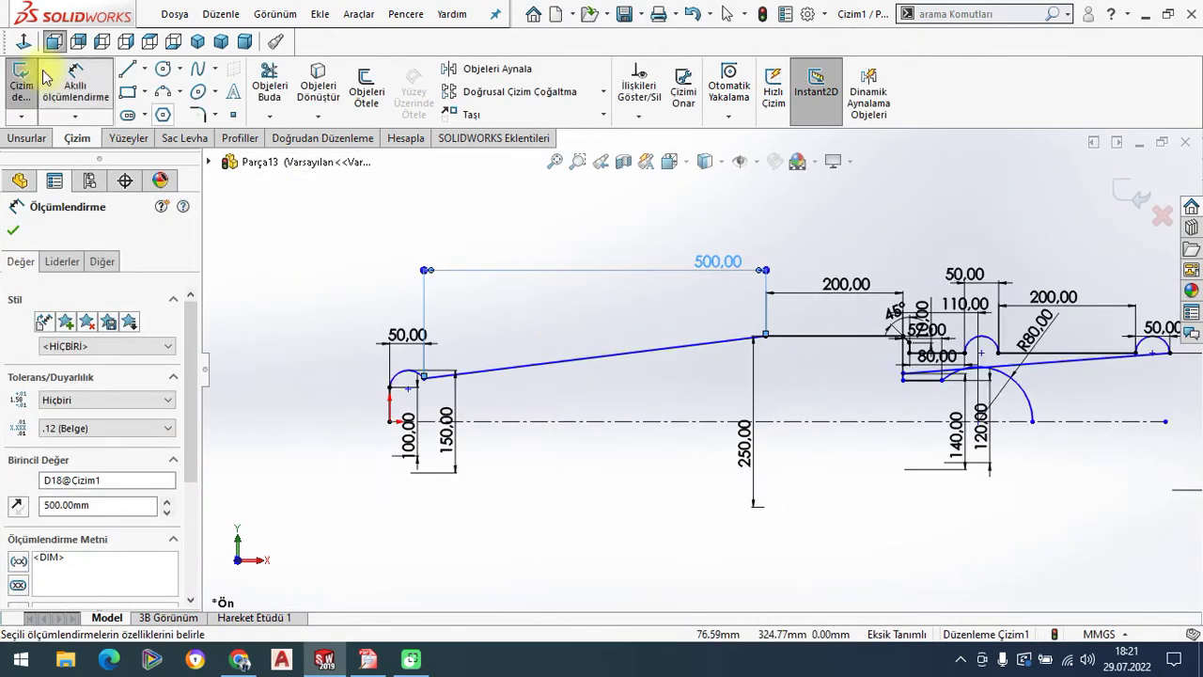
Snap the R80 arc's end onto the centreline with a Coincident relation.
left_click(14, 226)
scroll(1041, 389, "down", 2)
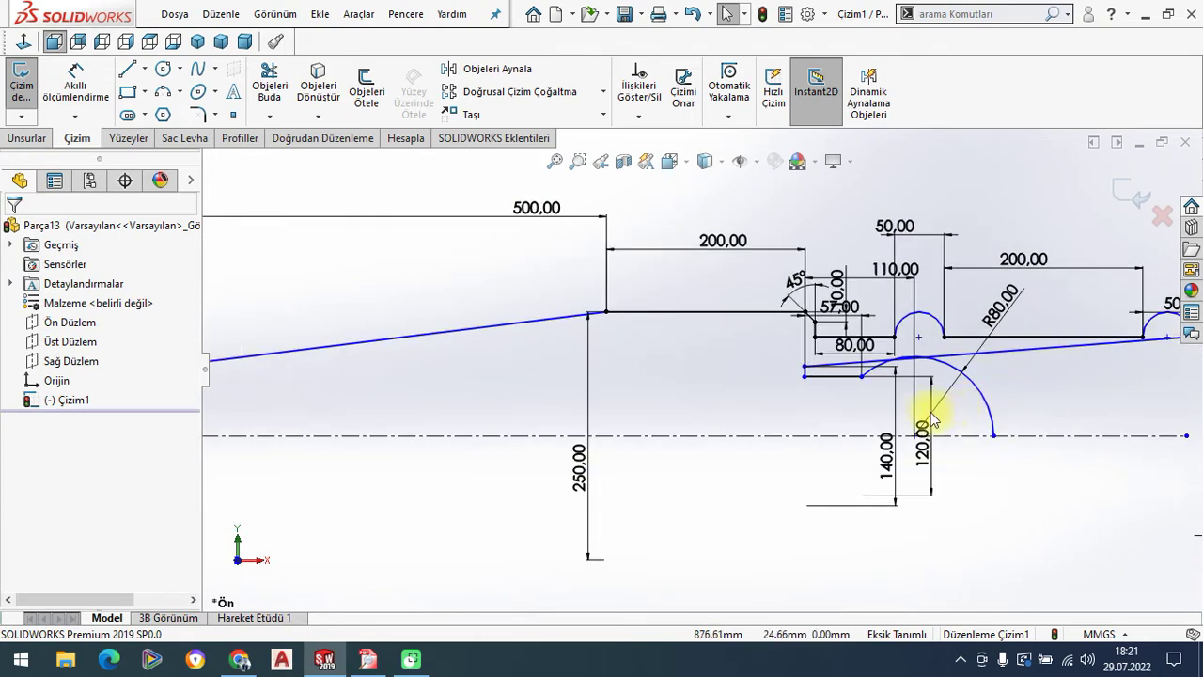
scroll(1024, 377, "down", 1)
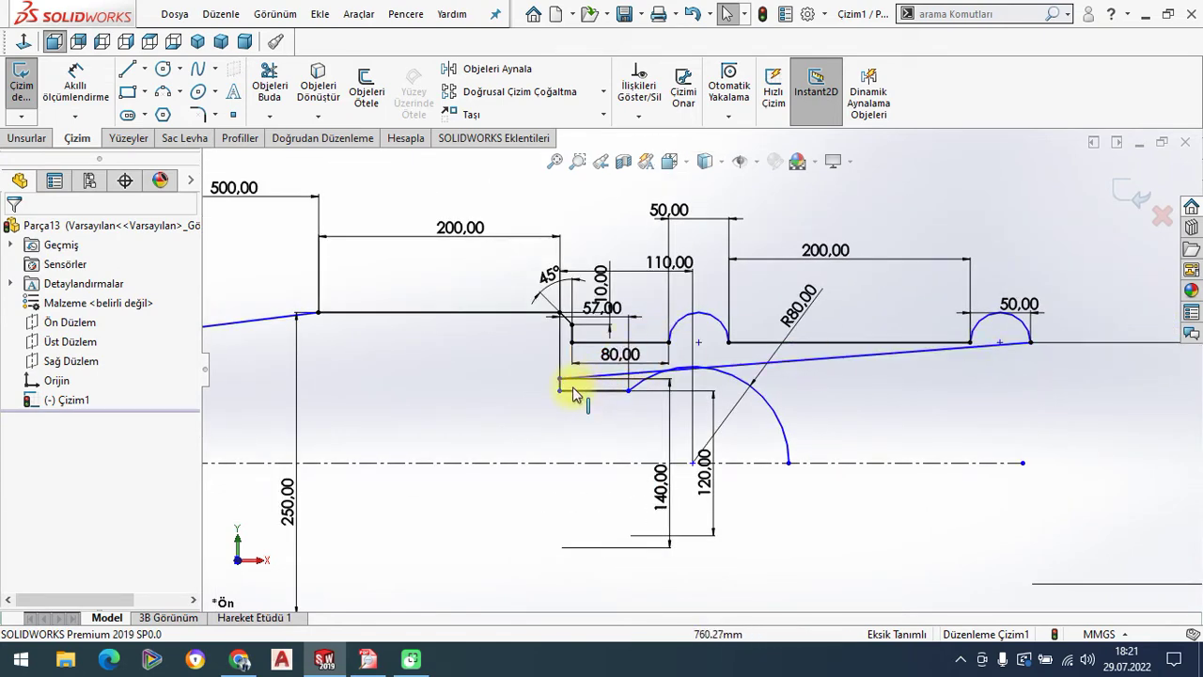
left_click_drag(789, 465, 1195, 461)
key("z")
left_click(1069, 260)
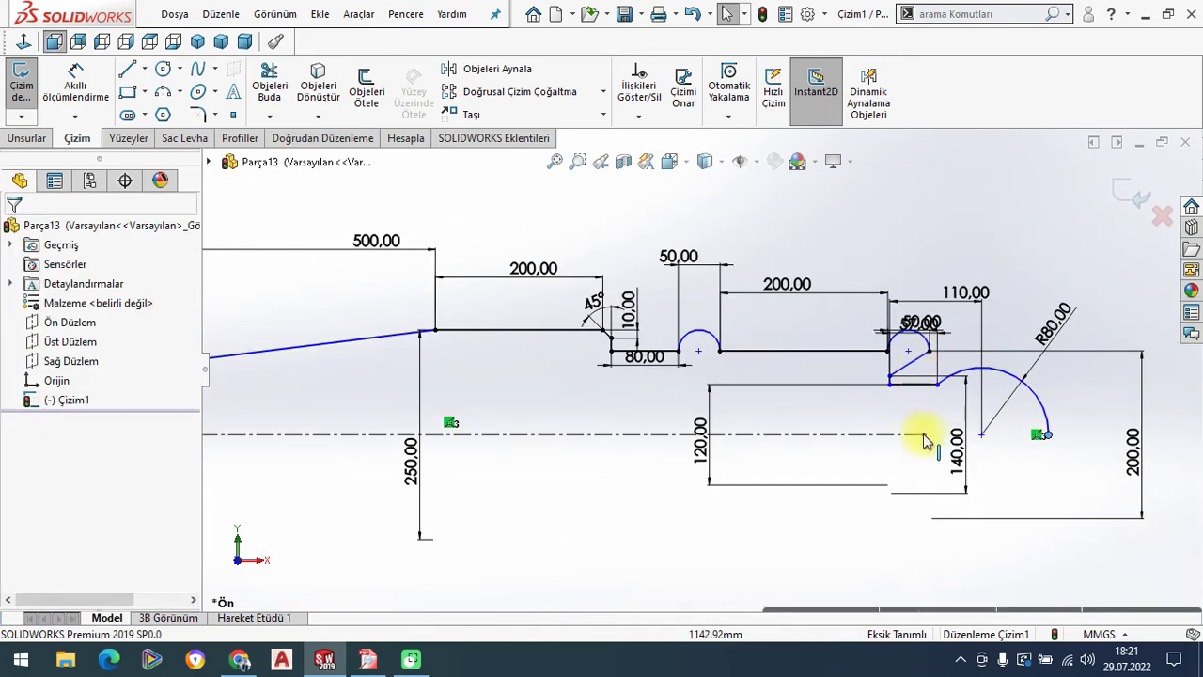
scroll(925, 432, "down", 1)
left_click_drag(1067, 454, 1157, 444)
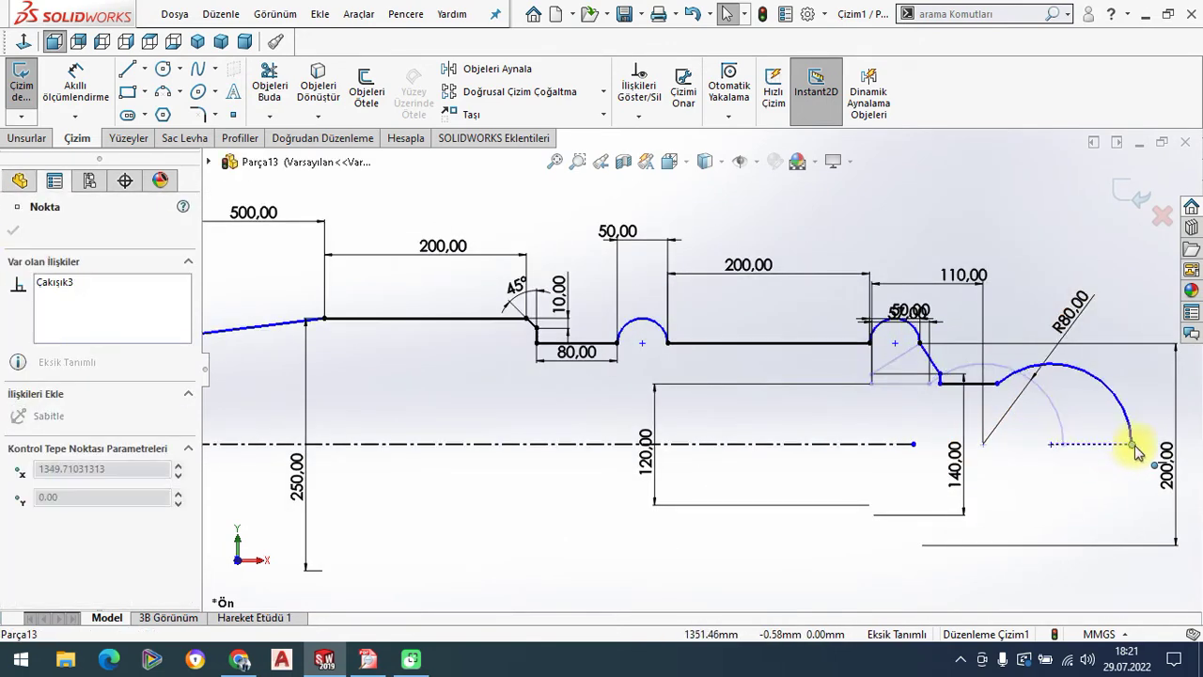
left_click(806, 257)
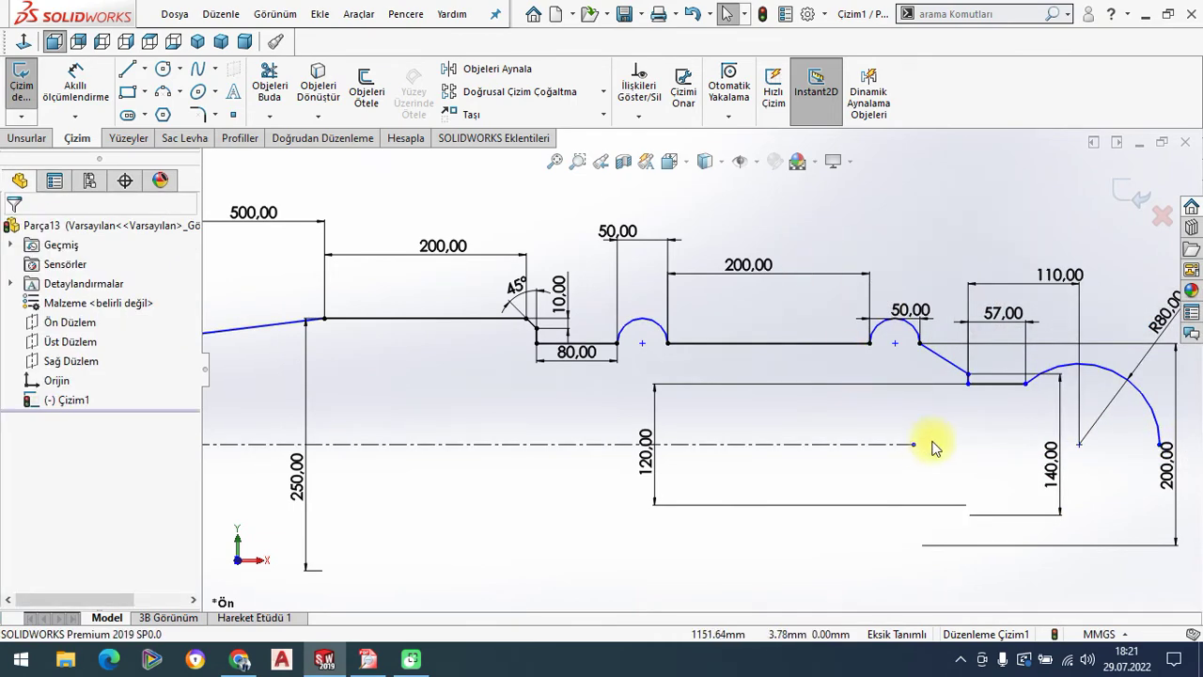
Extend the centreline further right, beyond the profile's right end.
left_click_drag(916, 450, 1179, 444)
scroll(967, 400, "up", 1)
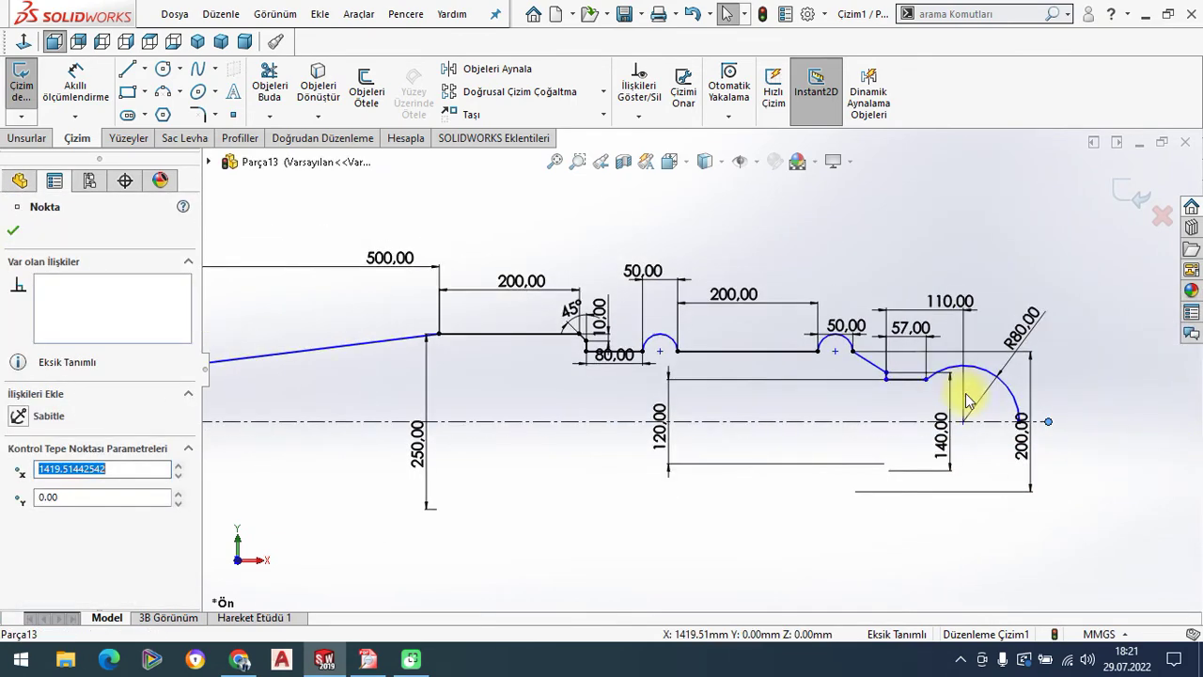
left_click(583, 220)
scroll(491, 384, "up", 1)
scroll(434, 380, "up", 1)
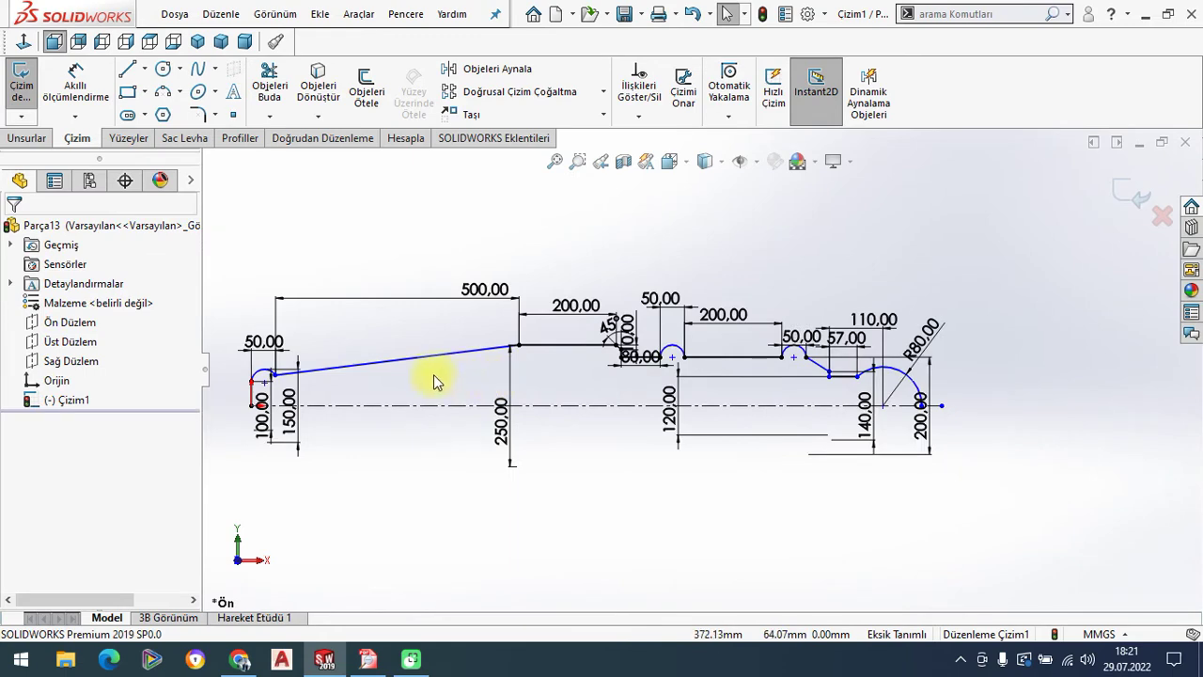
left_click(379, 661)
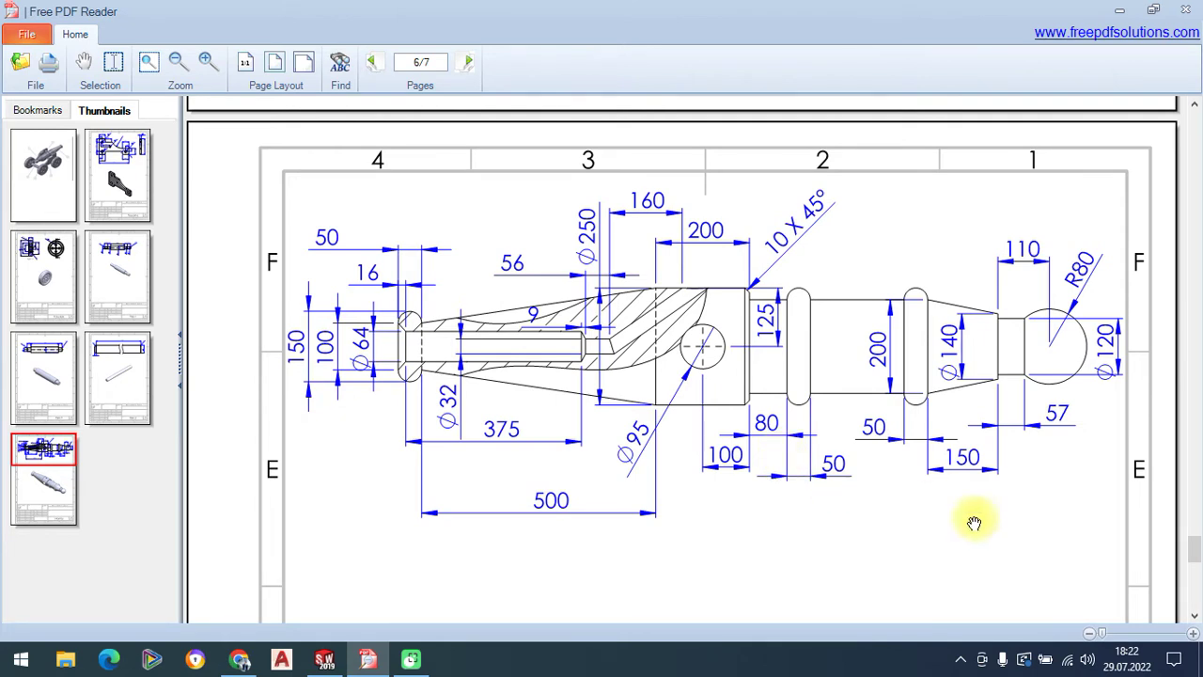
Read the Ø32, 375 and 500 callouts on page 6, then return to SOLIDWORKS.
left_click(325, 658)
Dimension the sloped section 150 mm horizontally and move the point onto the centreline.
scroll(908, 366, "down", 3)
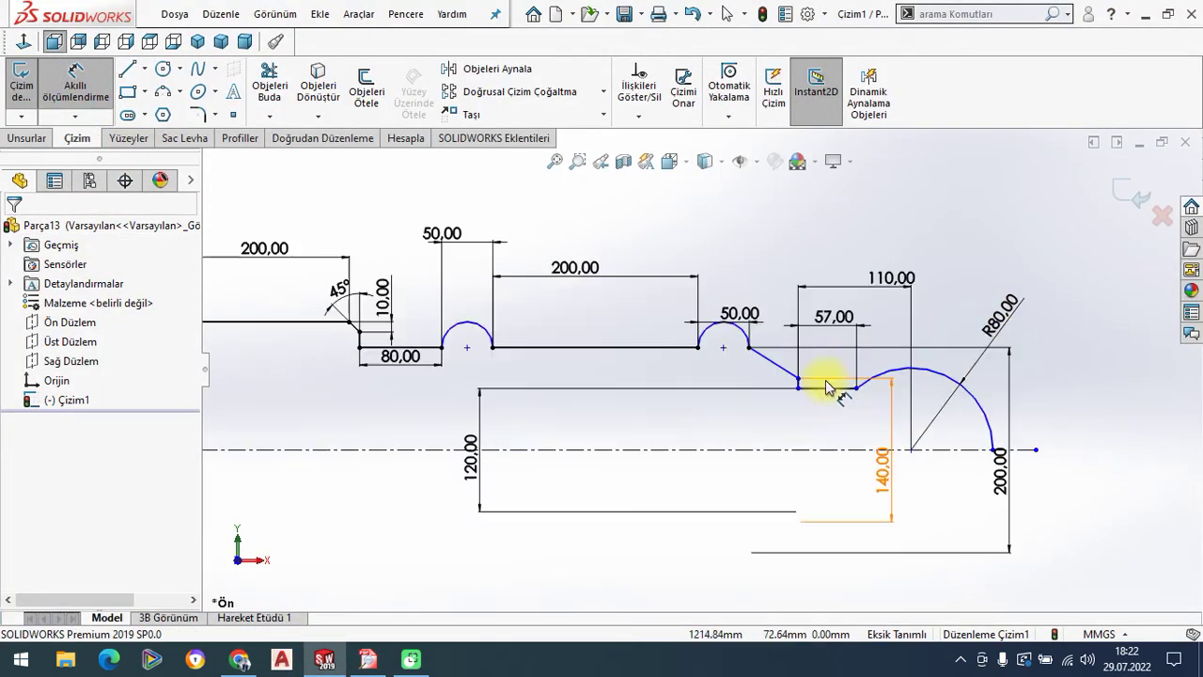
scroll(833, 389, "down", 3)
left_click(691, 322)
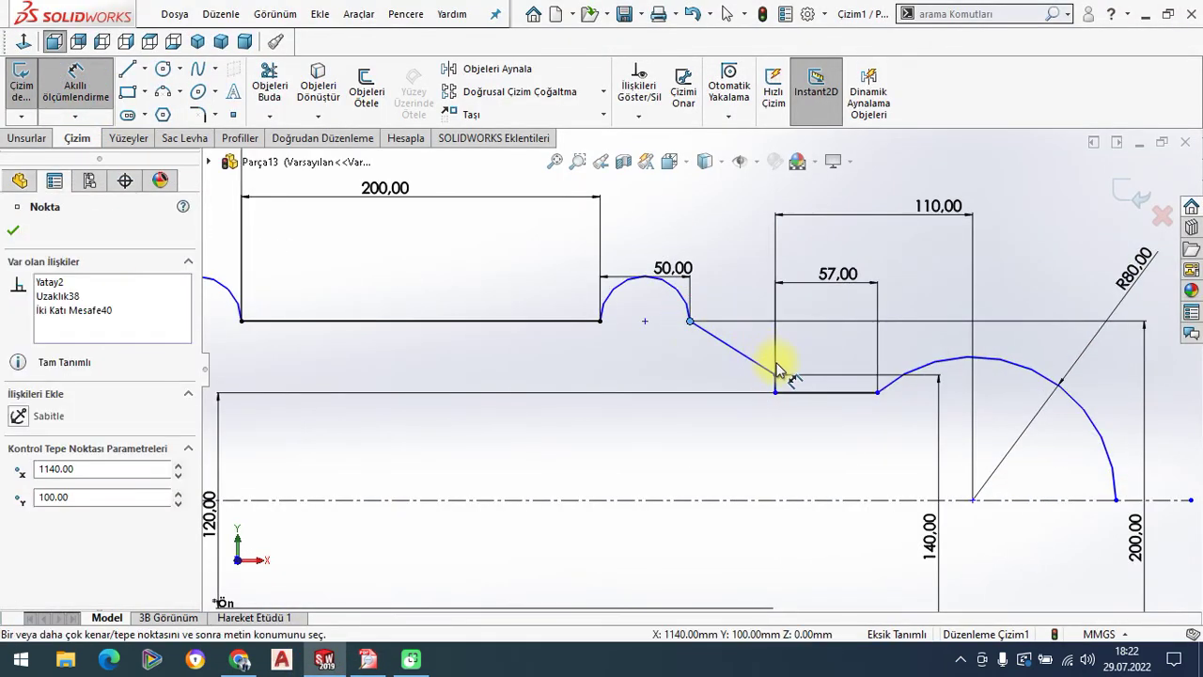
left_click(775, 375)
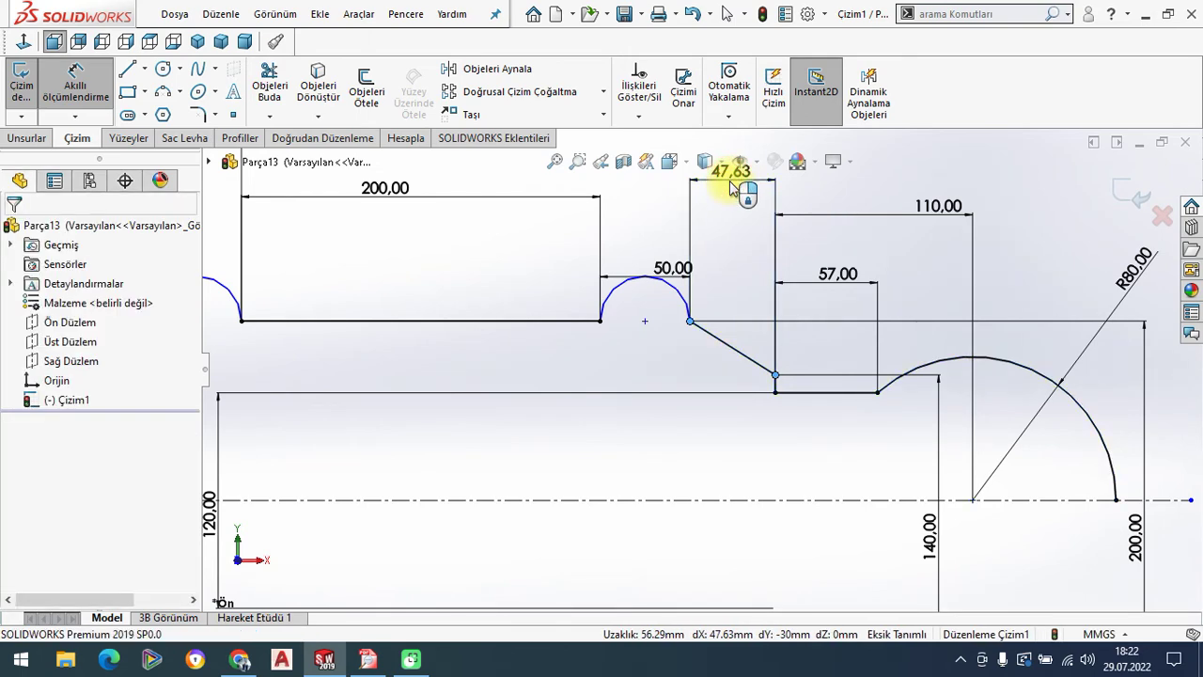
left_click(732, 185)
type("150")
key("Return")
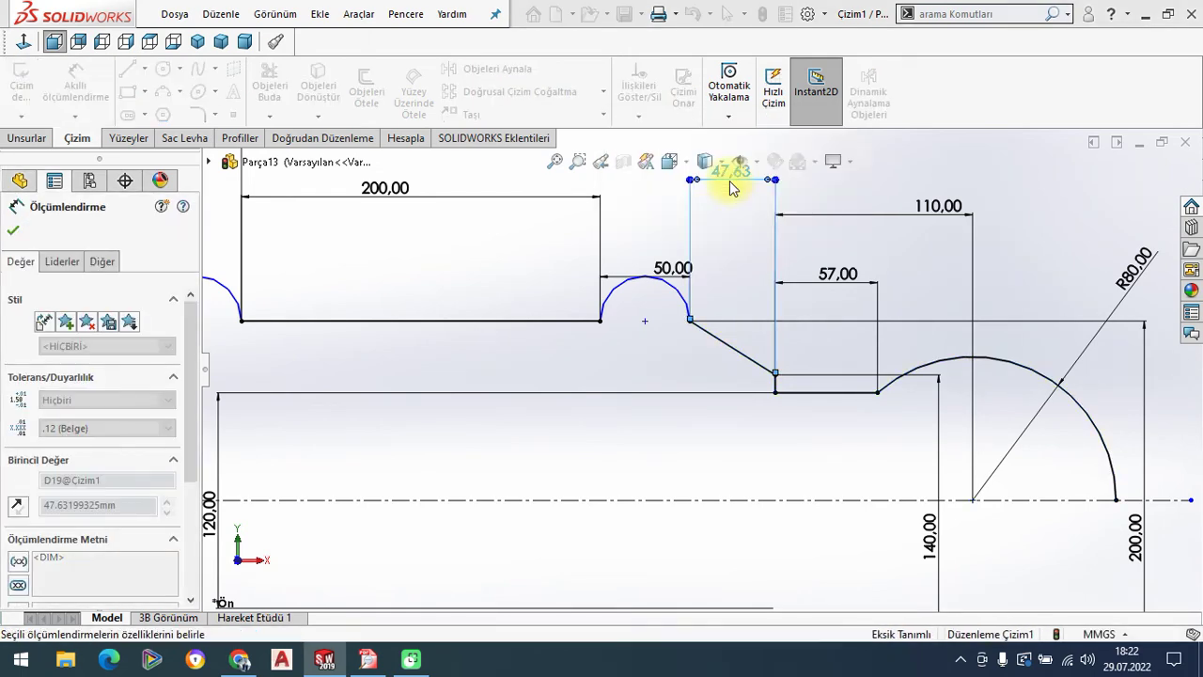
scroll(806, 424, "up", 3)
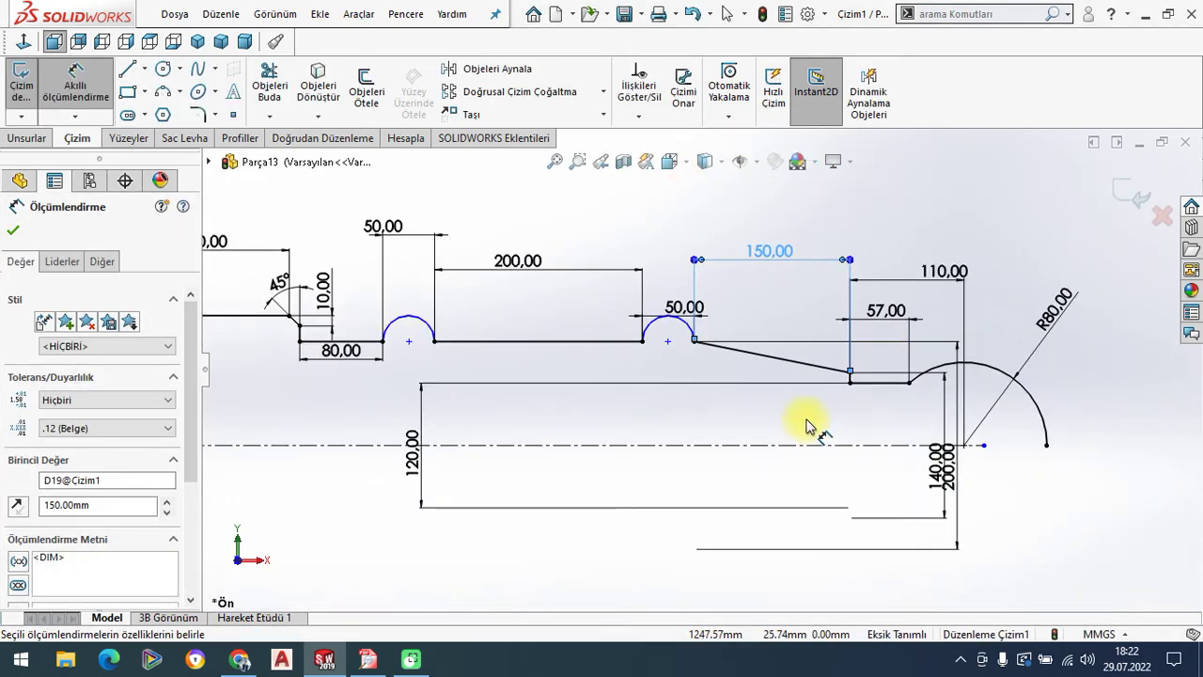
left_click(13, 216)
key("Escape")
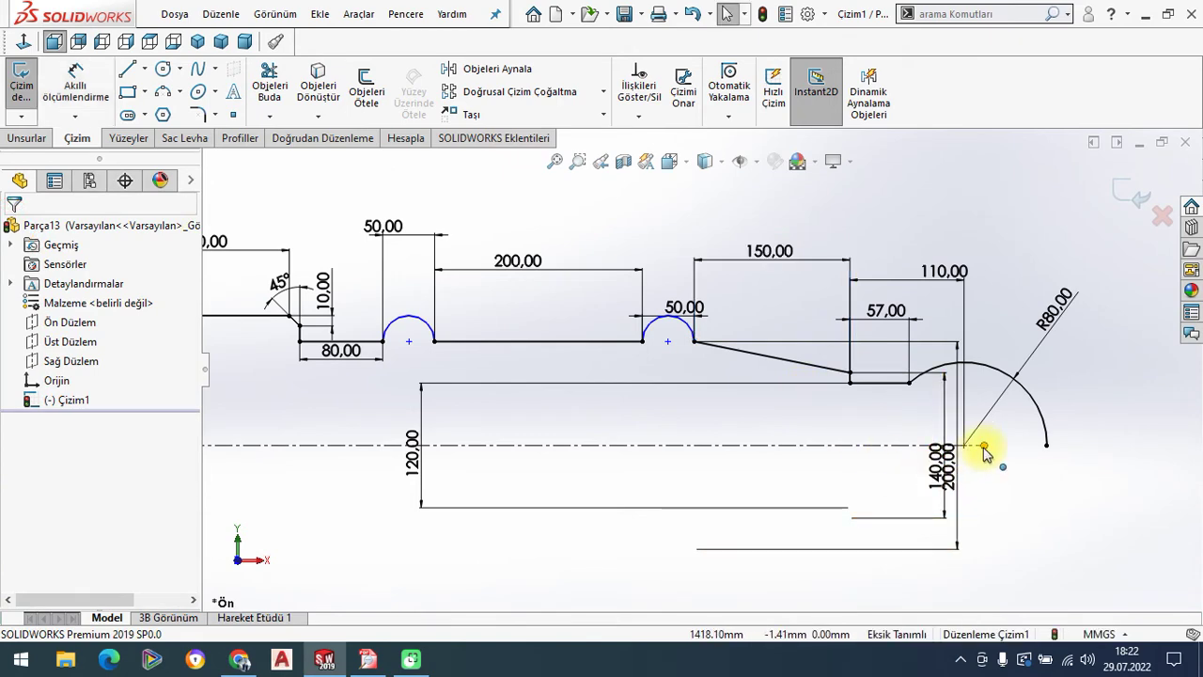
left_click_drag(984, 449, 1084, 444)
Move the 150.00 dimension further left and the 500.00 dimension above the profile.
key("z")
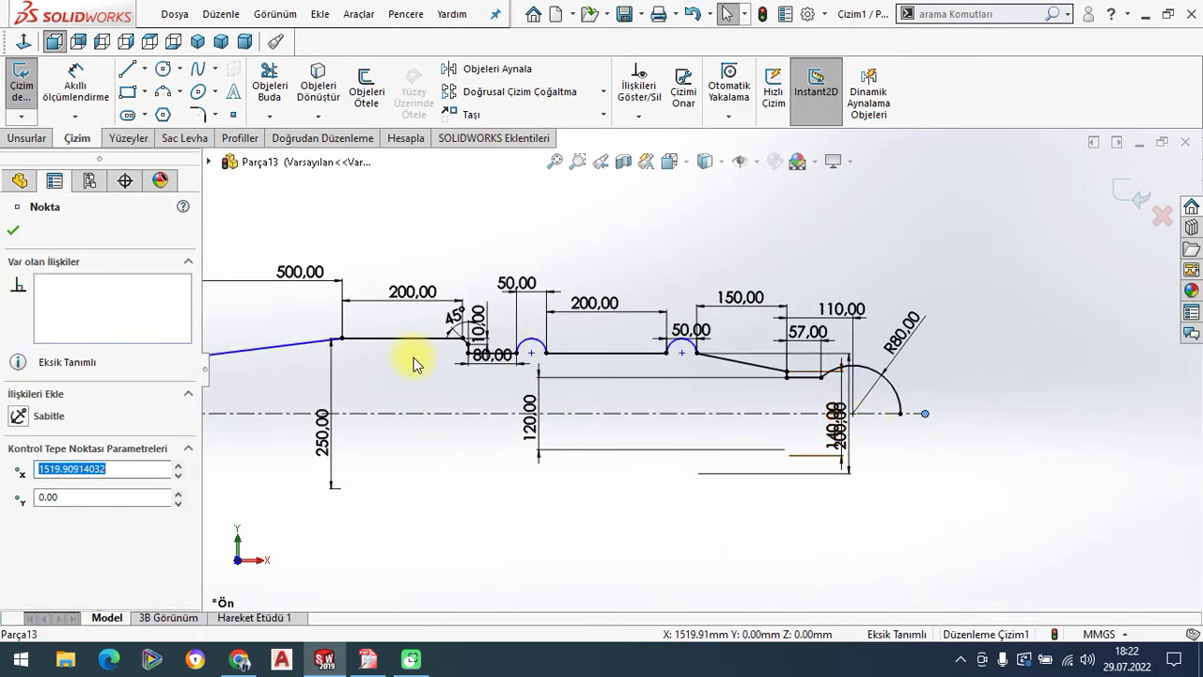
scroll(451, 363, "up", 2)
scroll(322, 389, "down", 5)
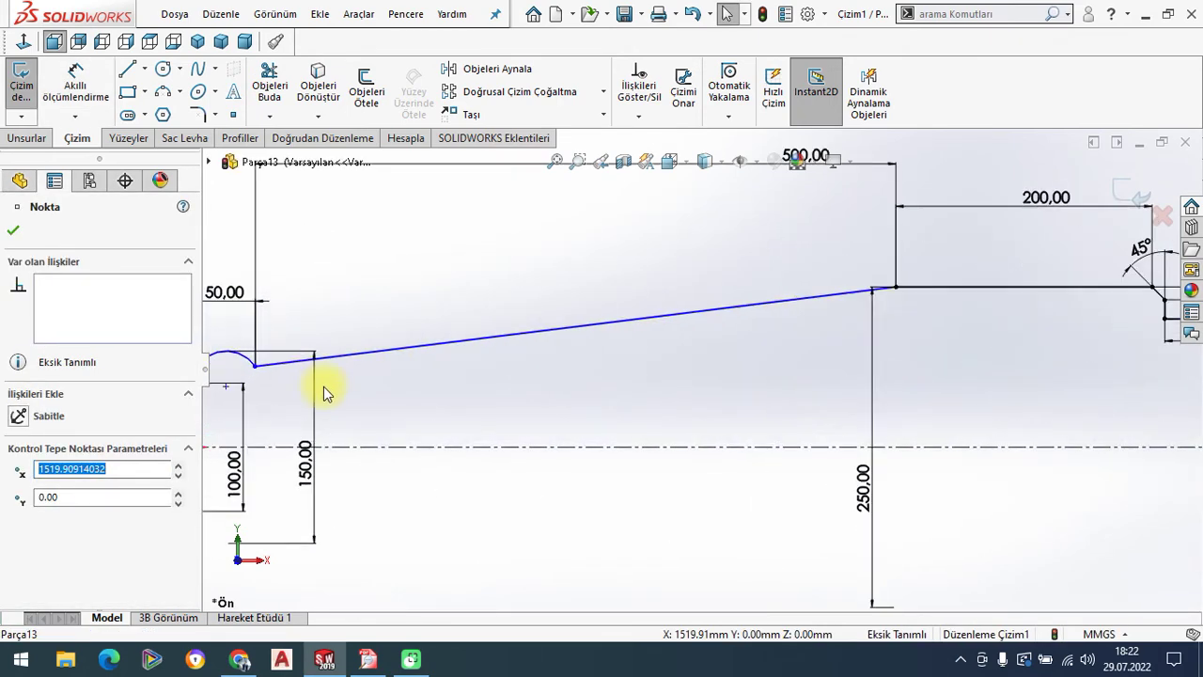
scroll(384, 379, "up", 2)
left_click_drag(441, 449, 242, 420)
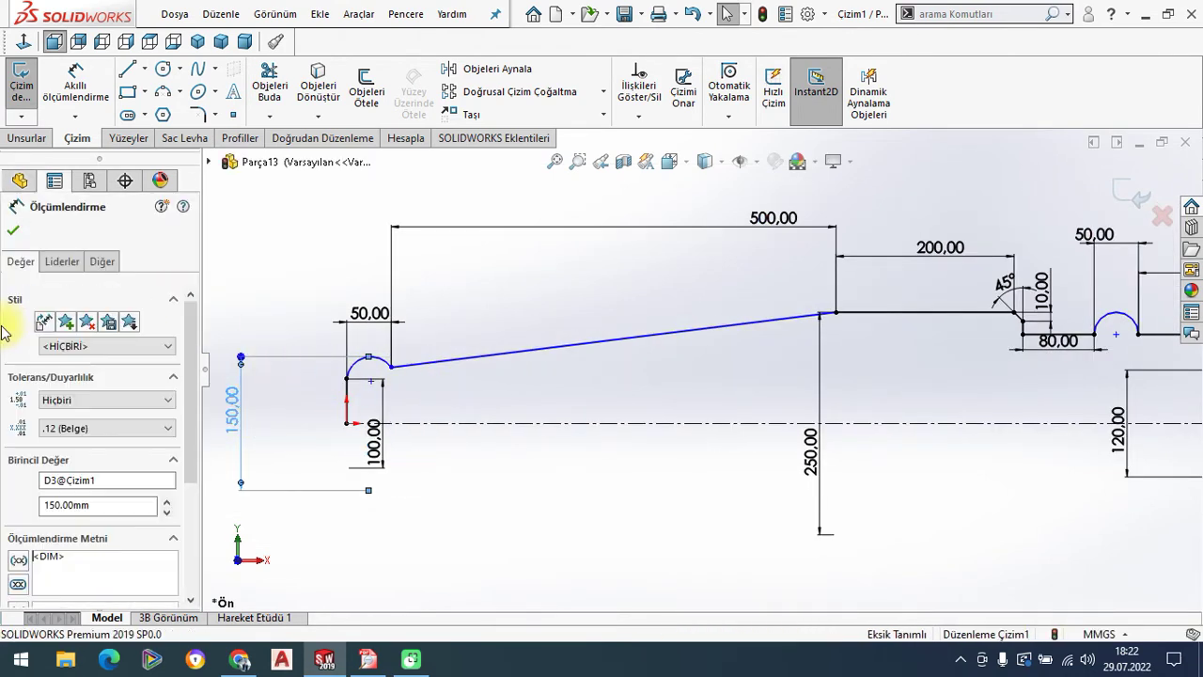
left_click(13, 230)
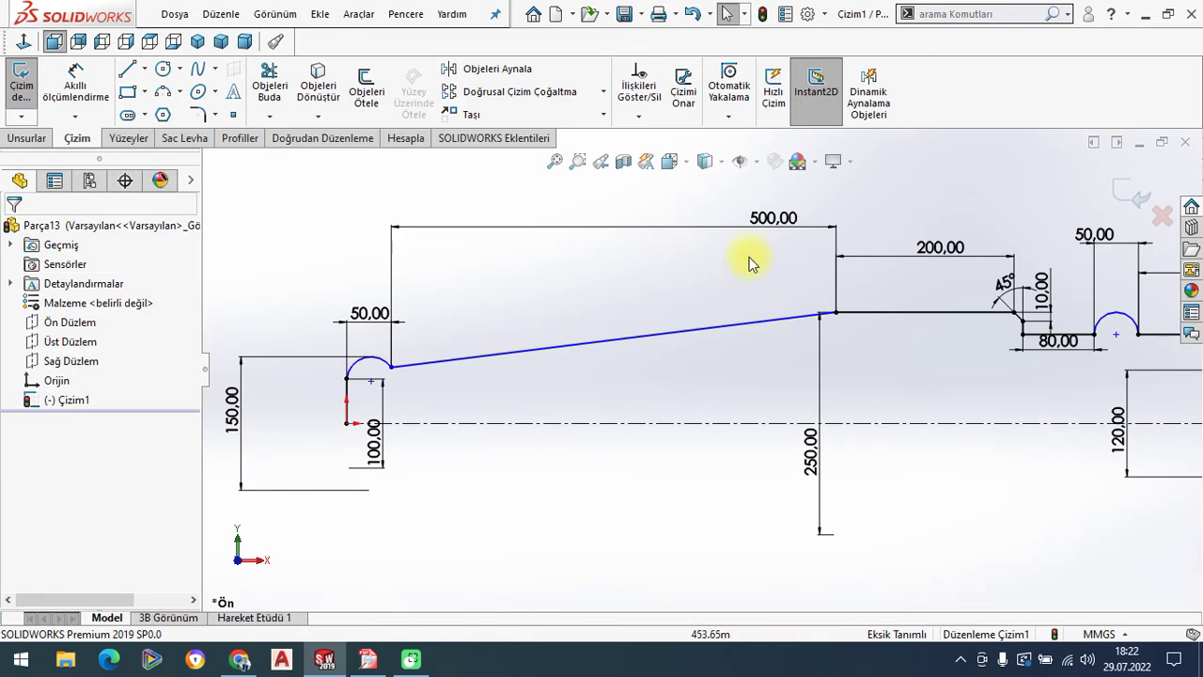
left_click_drag(752, 222, 653, 231)
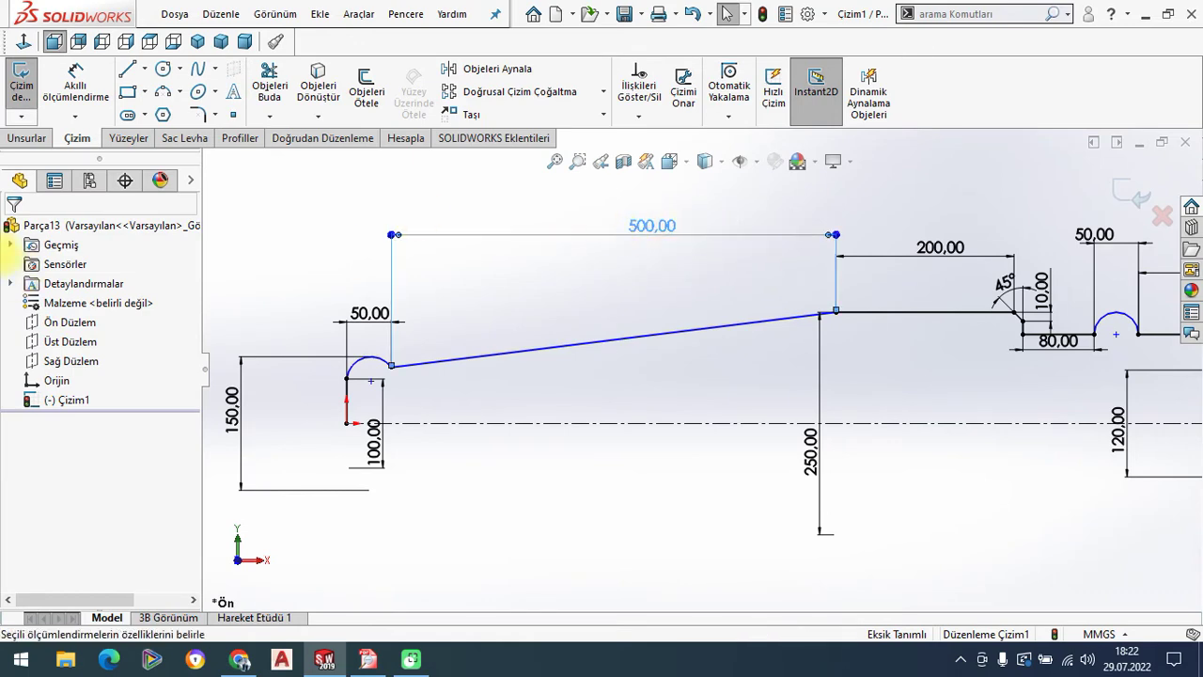
left_click(14, 231)
Test-drag the sloped line's left endpoint, leaving the line unchanged.
scroll(943, 352, "up", 2)
scroll(817, 356, "down", 1)
scroll(809, 349, "down", 1)
scroll(786, 341, "down", 1)
left_click(786, 333)
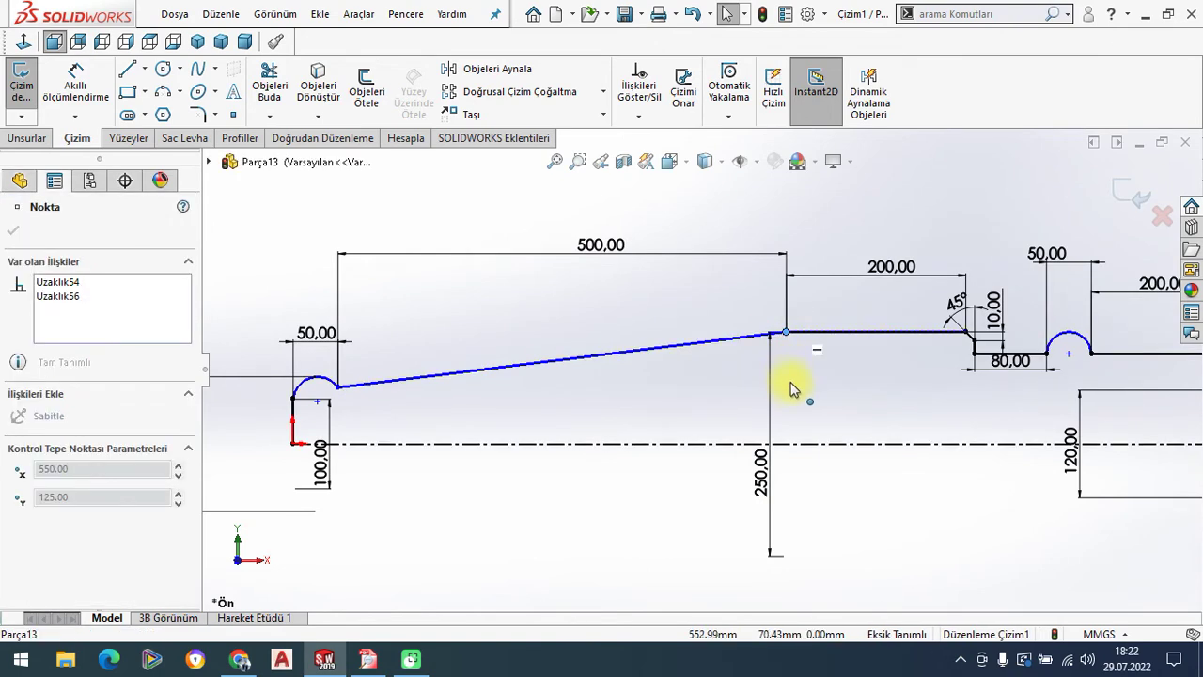
left_click_drag(337, 386, 394, 405)
left_click(385, 401)
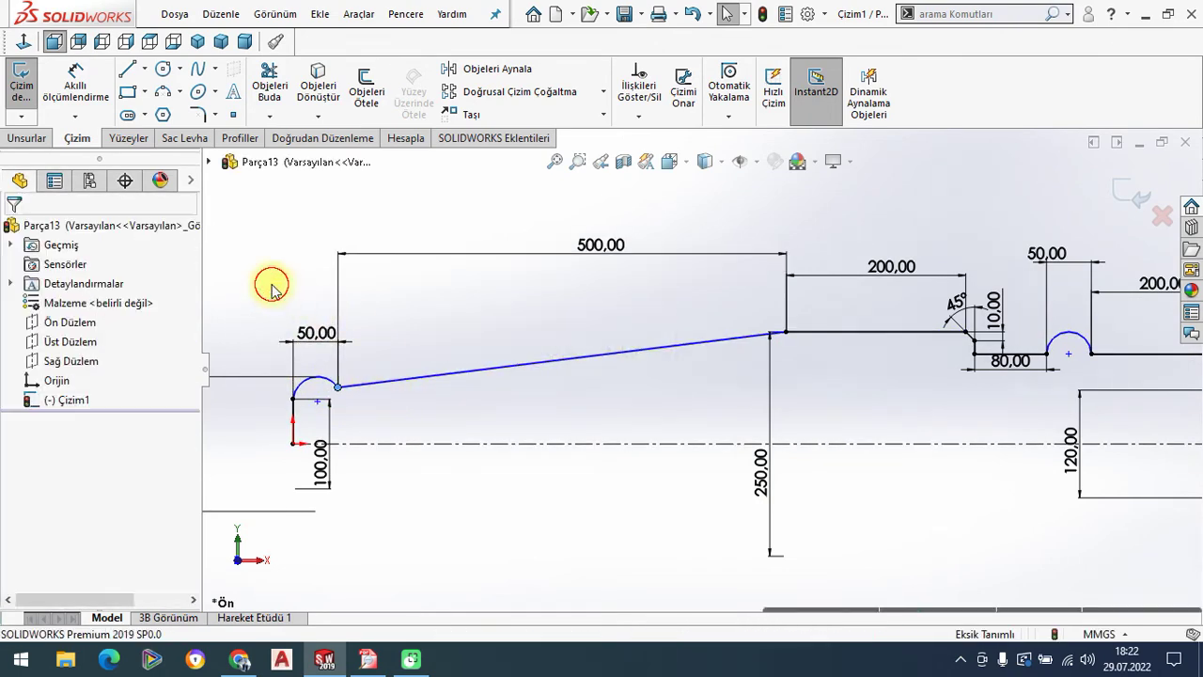
Fit the sketch in view and inspect the 100,00 dimension while zooming around.
key("z")
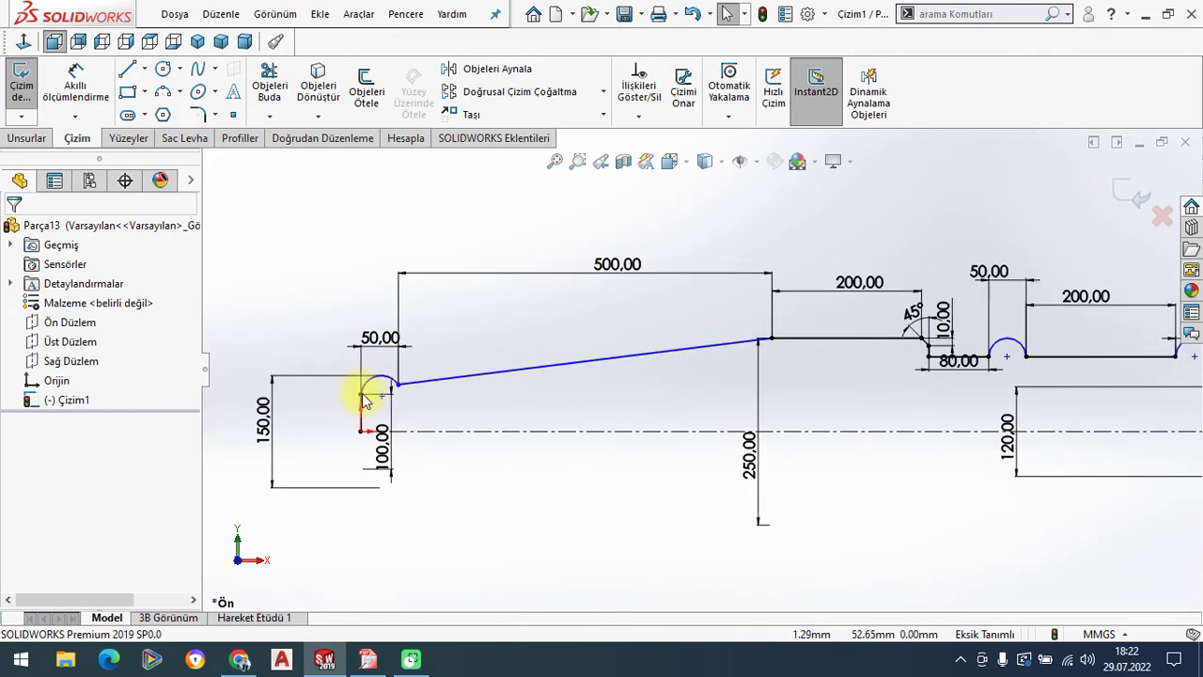
scroll(387, 434, "down", 2)
left_click(402, 443)
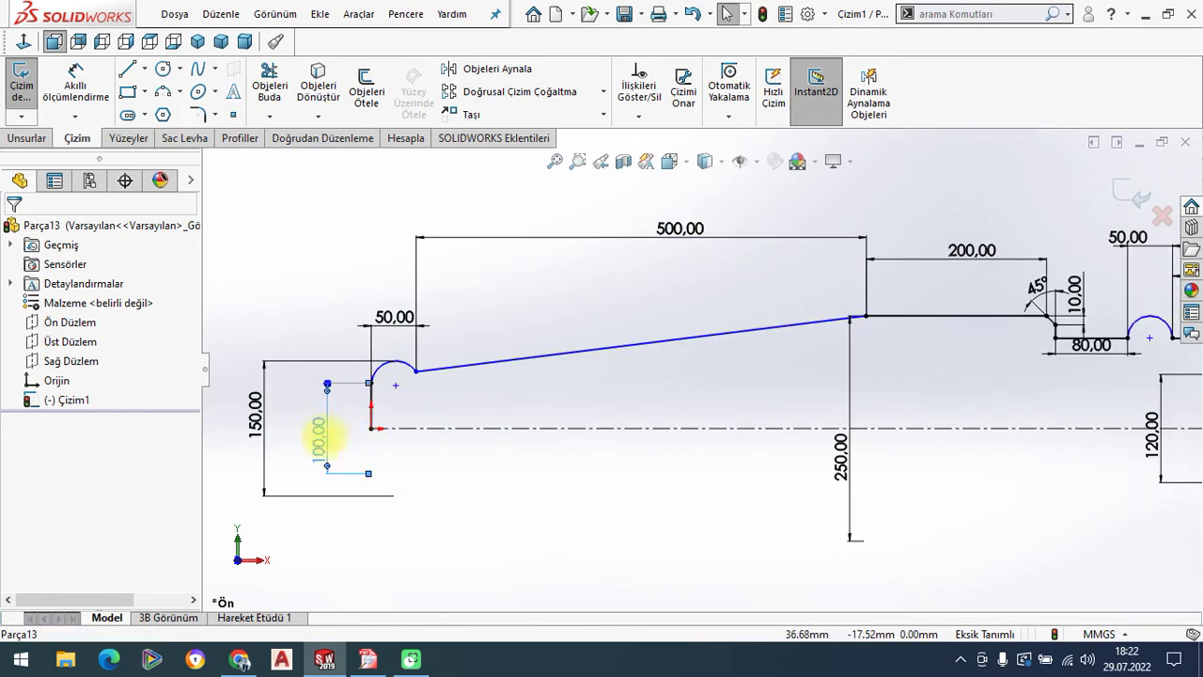
left_click(14, 230)
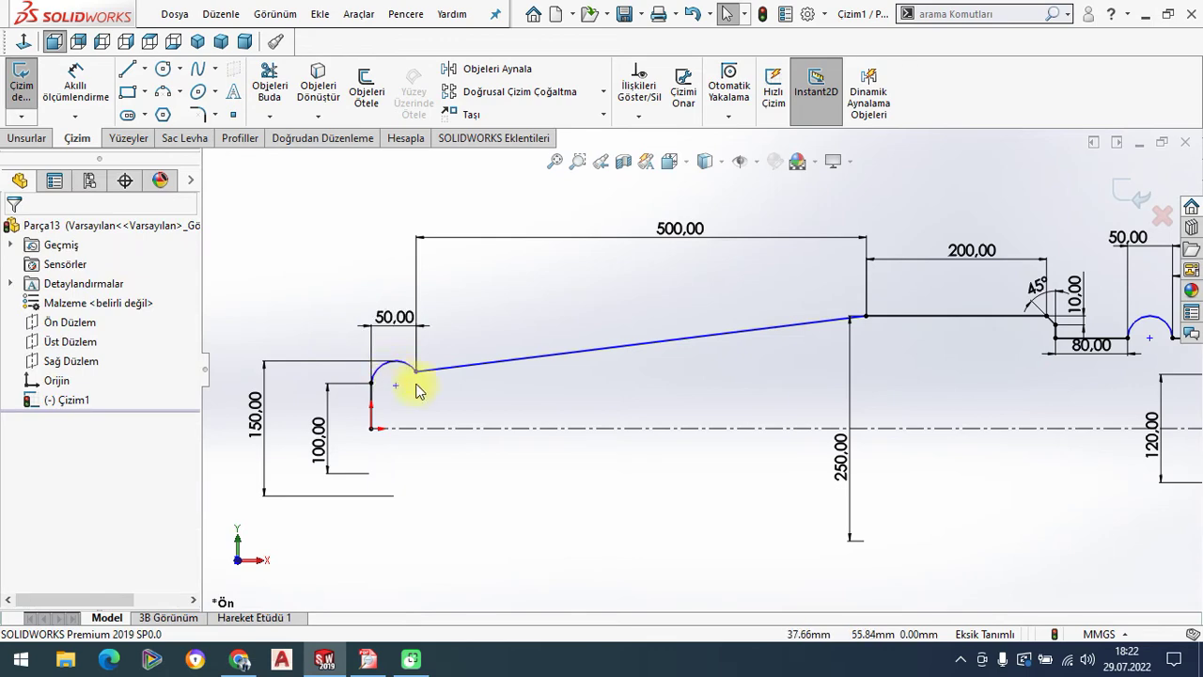
scroll(418, 388, "down", 1)
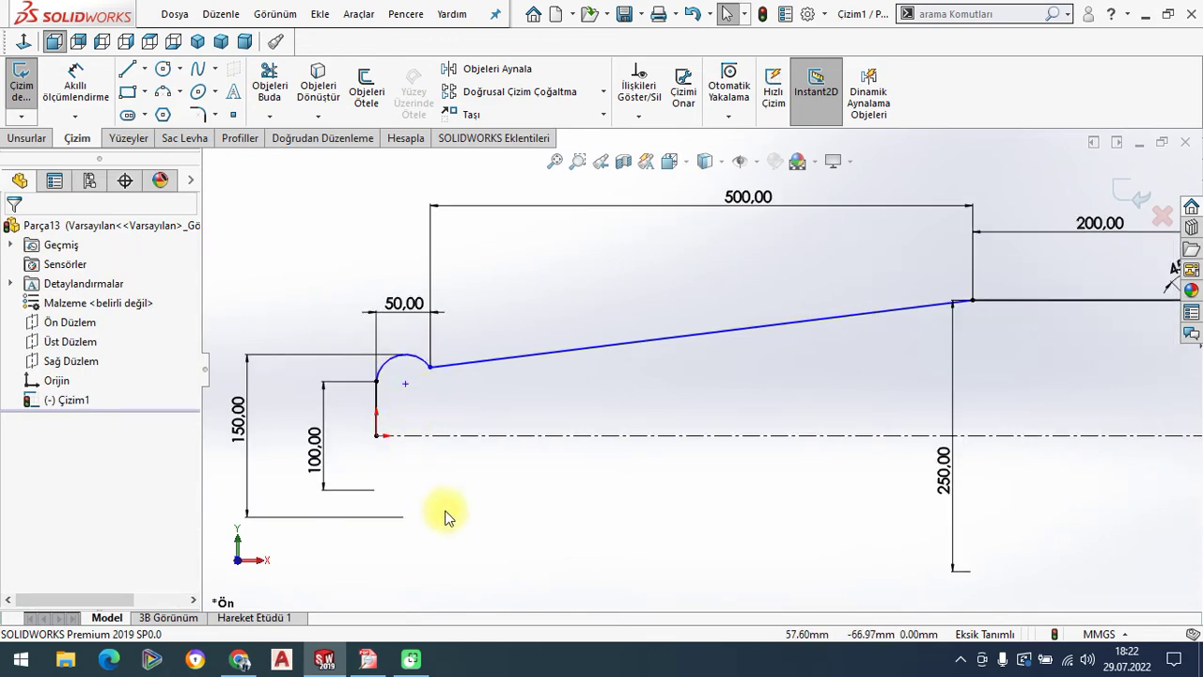
scroll(657, 442, "up", 2)
scroll(934, 384, "up", 1)
scroll(1035, 387, "down", 1)
scroll(965, 393, "down", 3)
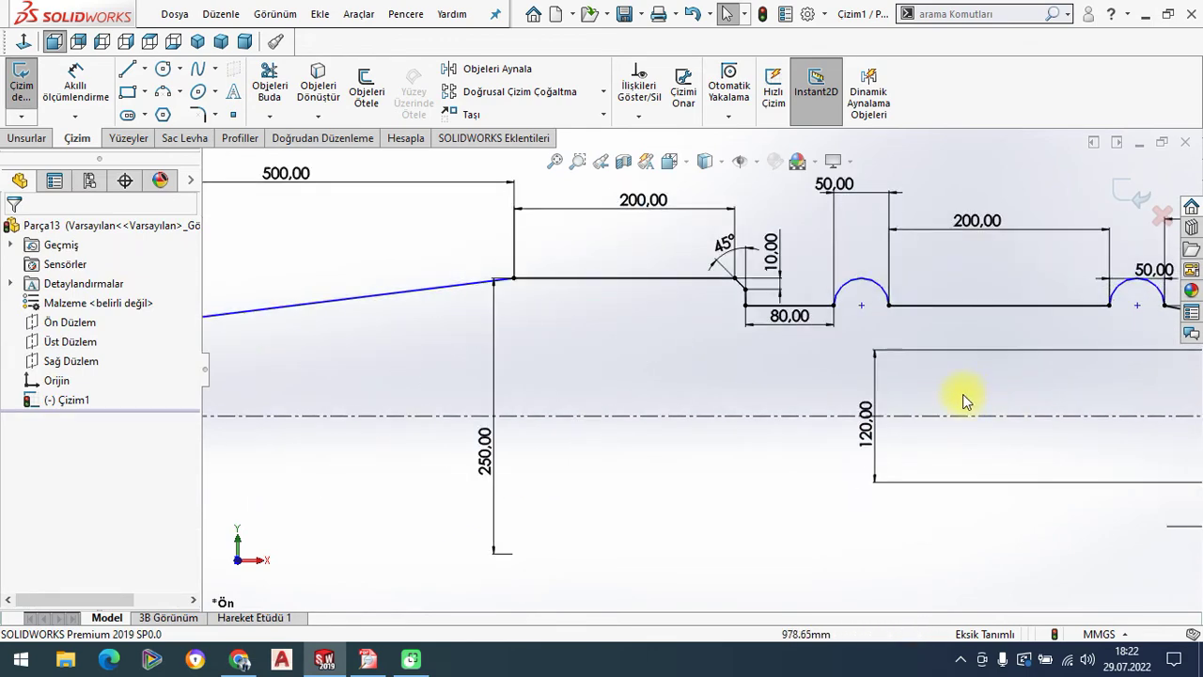
scroll(965, 394, "down", 1)
scroll(815, 303, "up", 1)
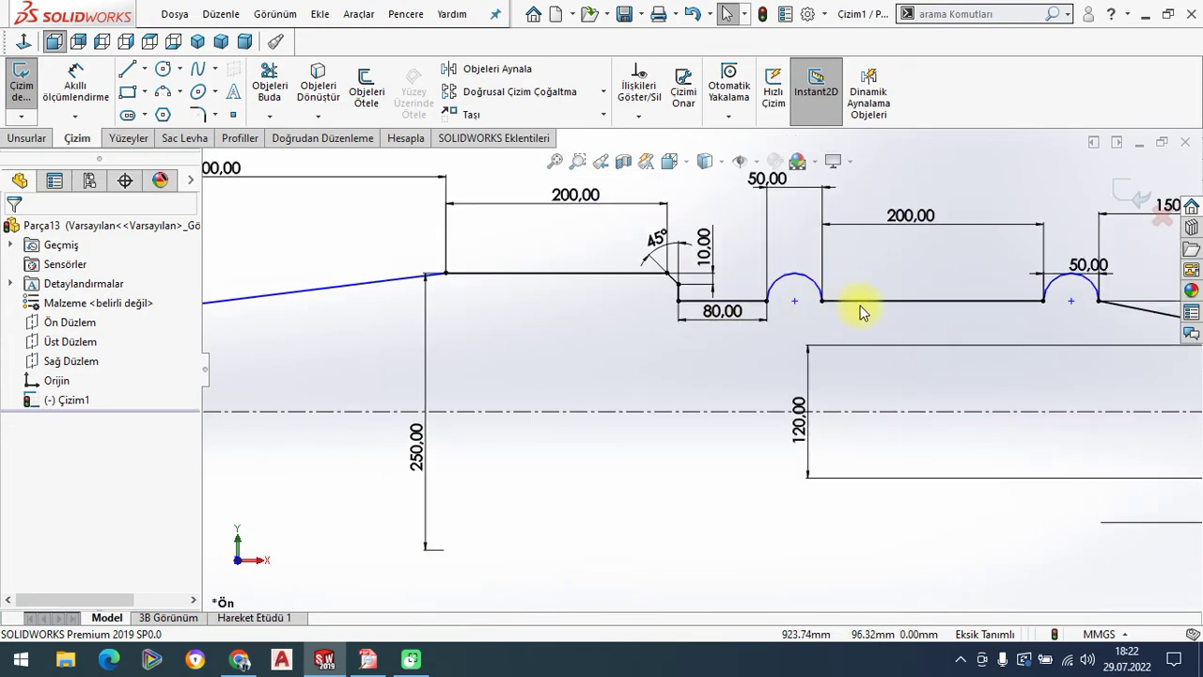
scroll(899, 341, "up", 1)
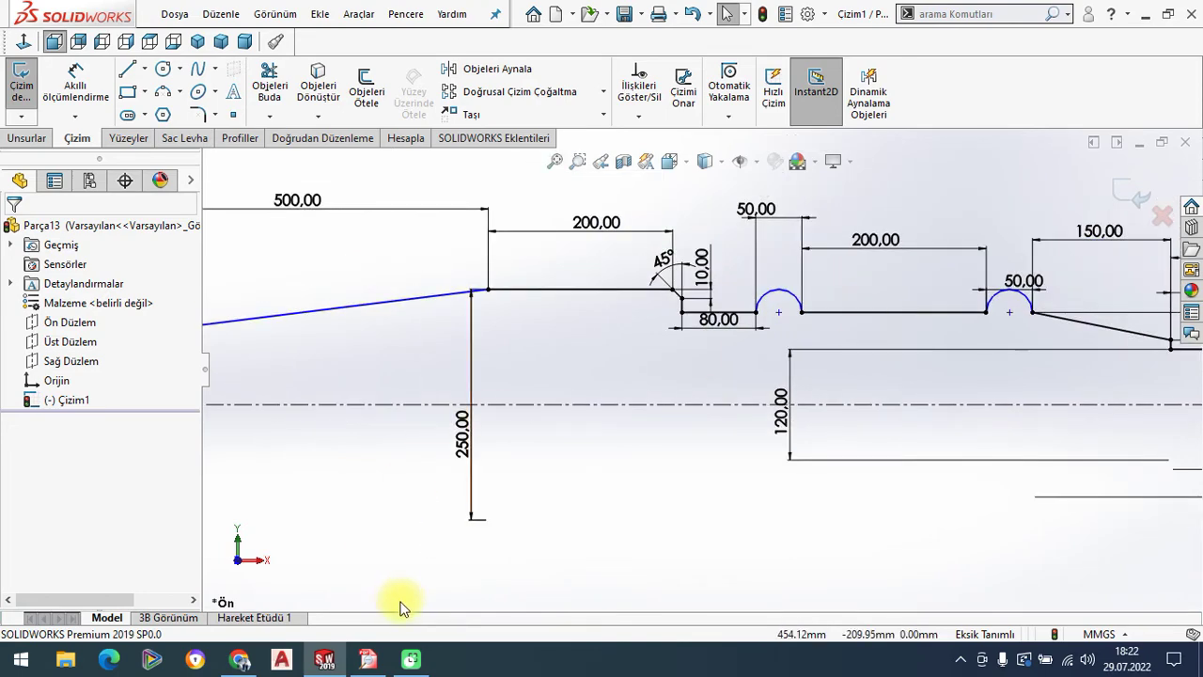
Compare against the shaft reference drawing in the PDF reader.
left_click(367, 658)
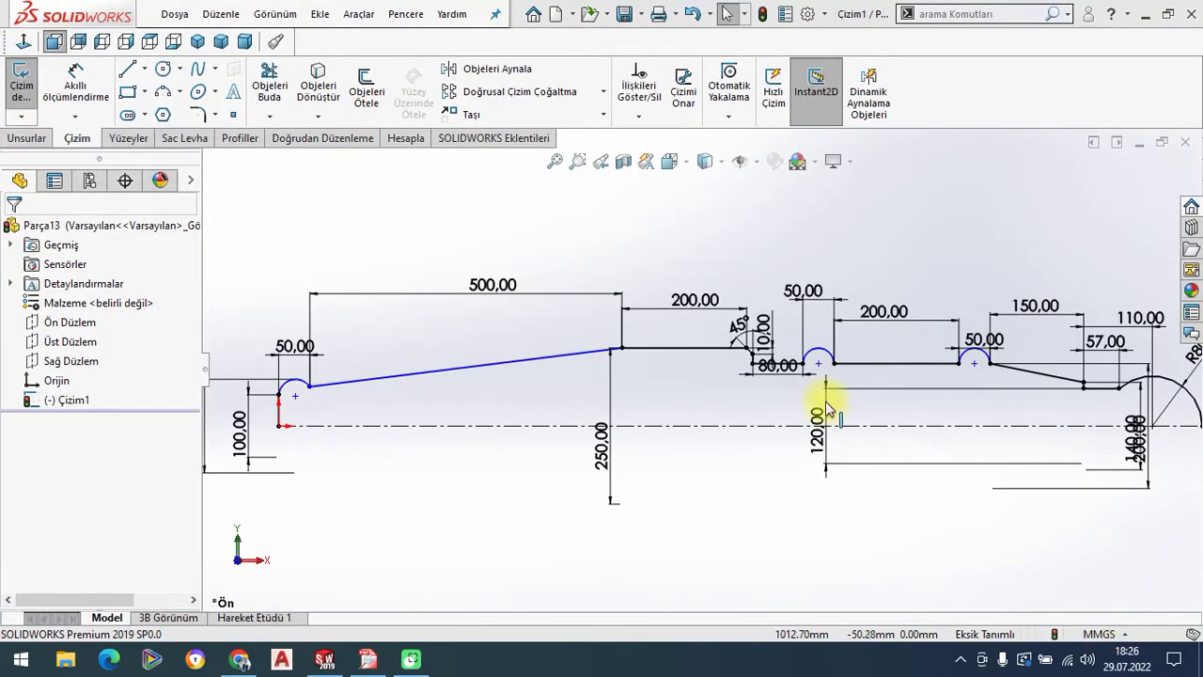
scroll(916, 395, "down", 2)
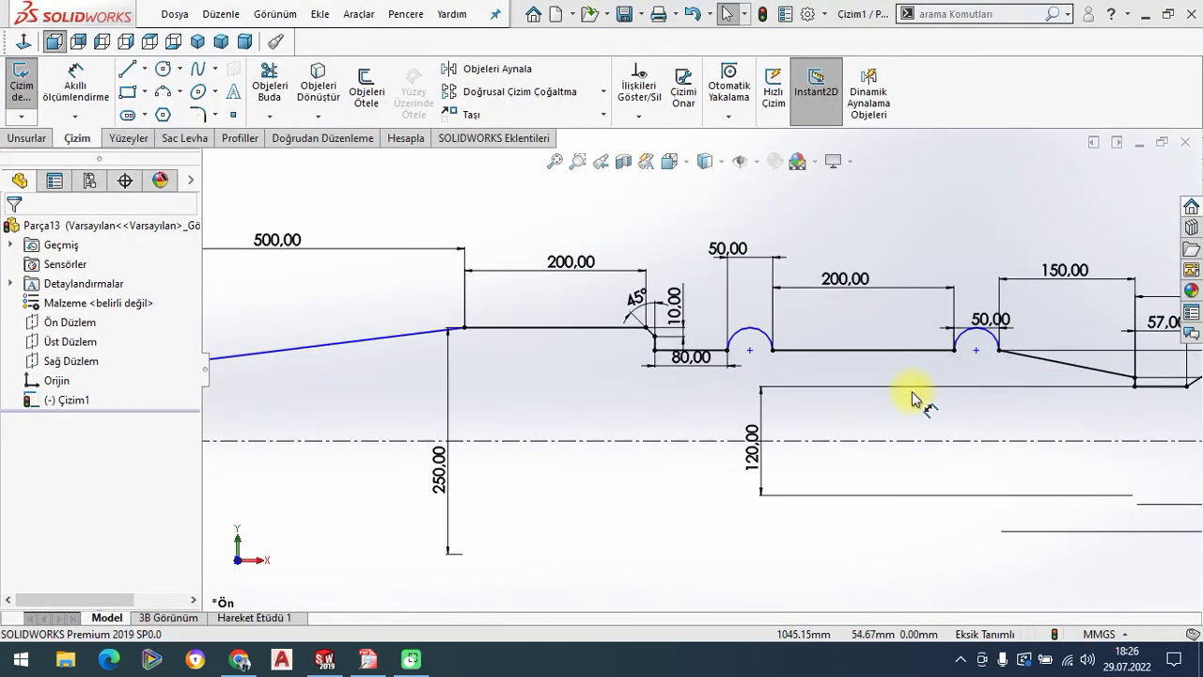
scroll(866, 385, "up", 2)
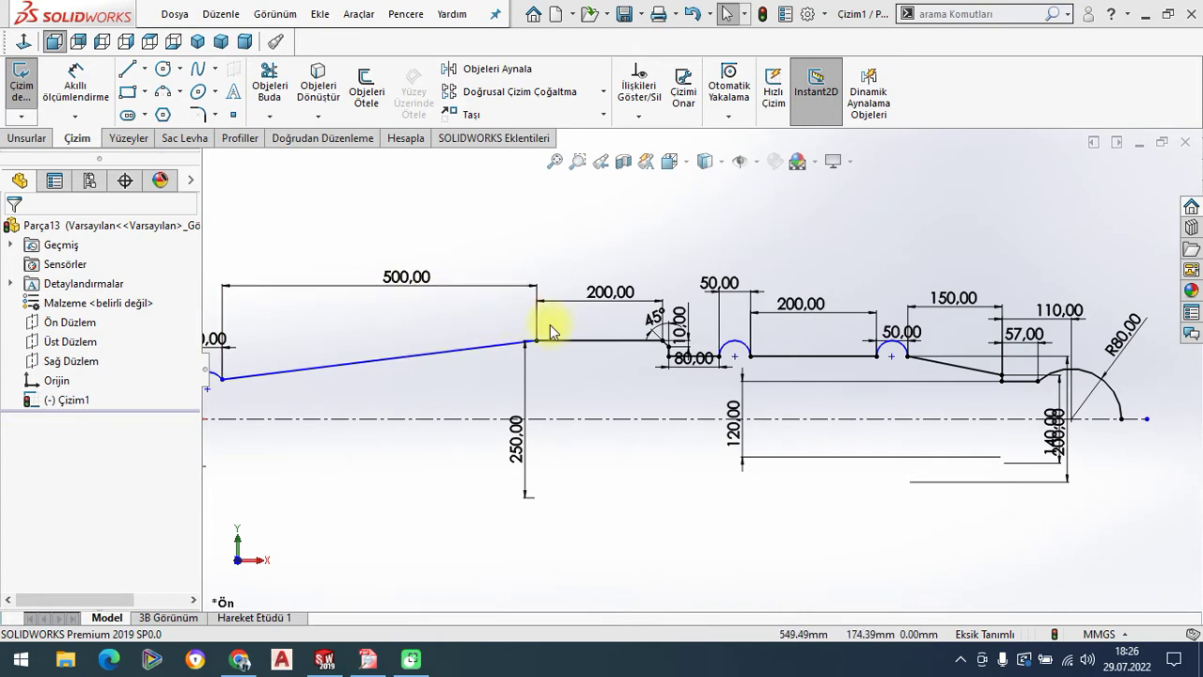
scroll(730, 341, "down", 1)
scroll(738, 348, "down", 1)
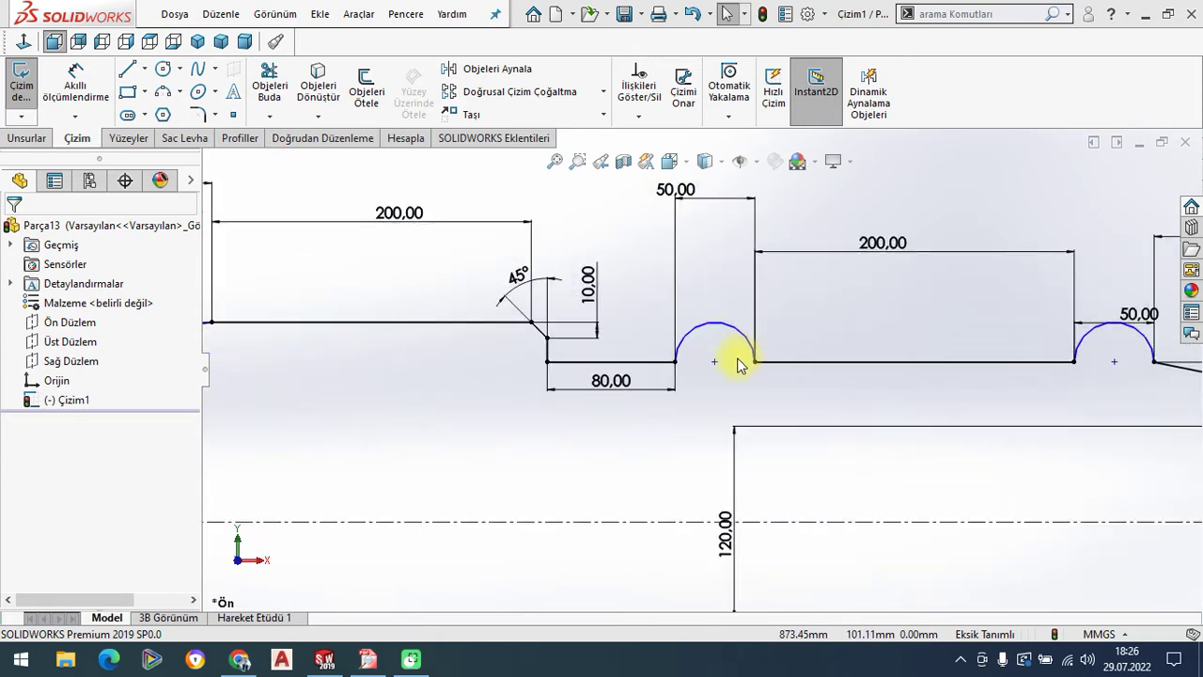
scroll(739, 357, "down", 1)
Select both groove arcs' endpoints and centres and confirm their properties.
left_click(679, 363)
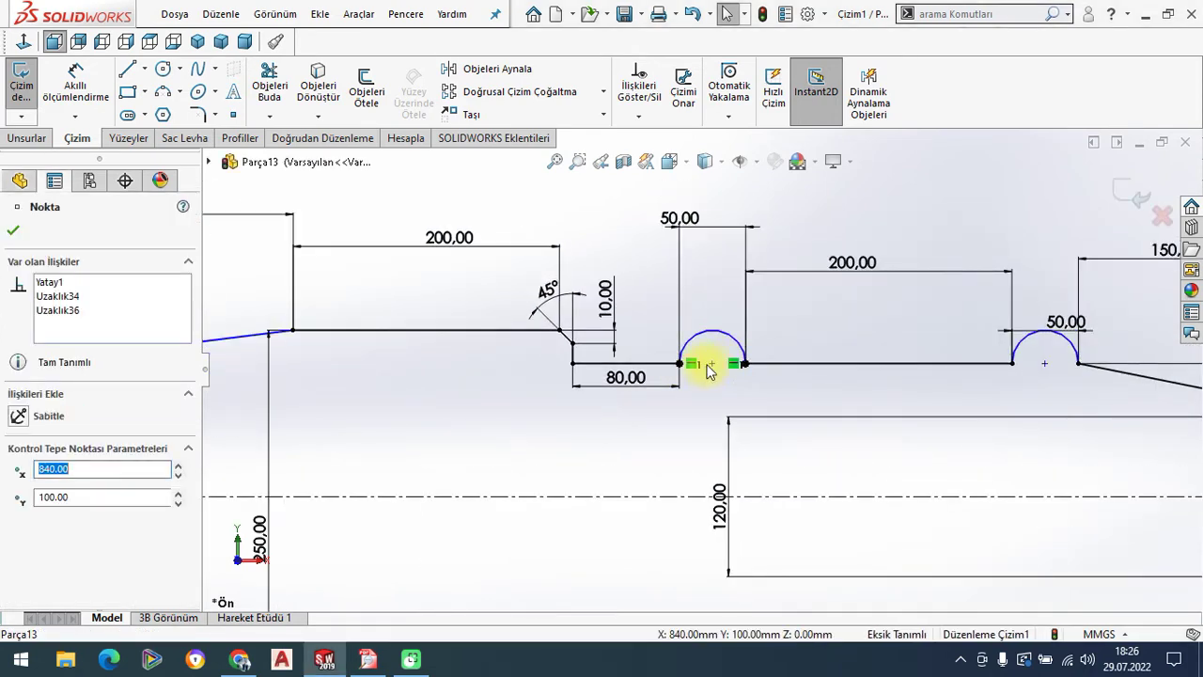
left_click(711, 365, "ctrl")
left_click(745, 364, "ctrl")
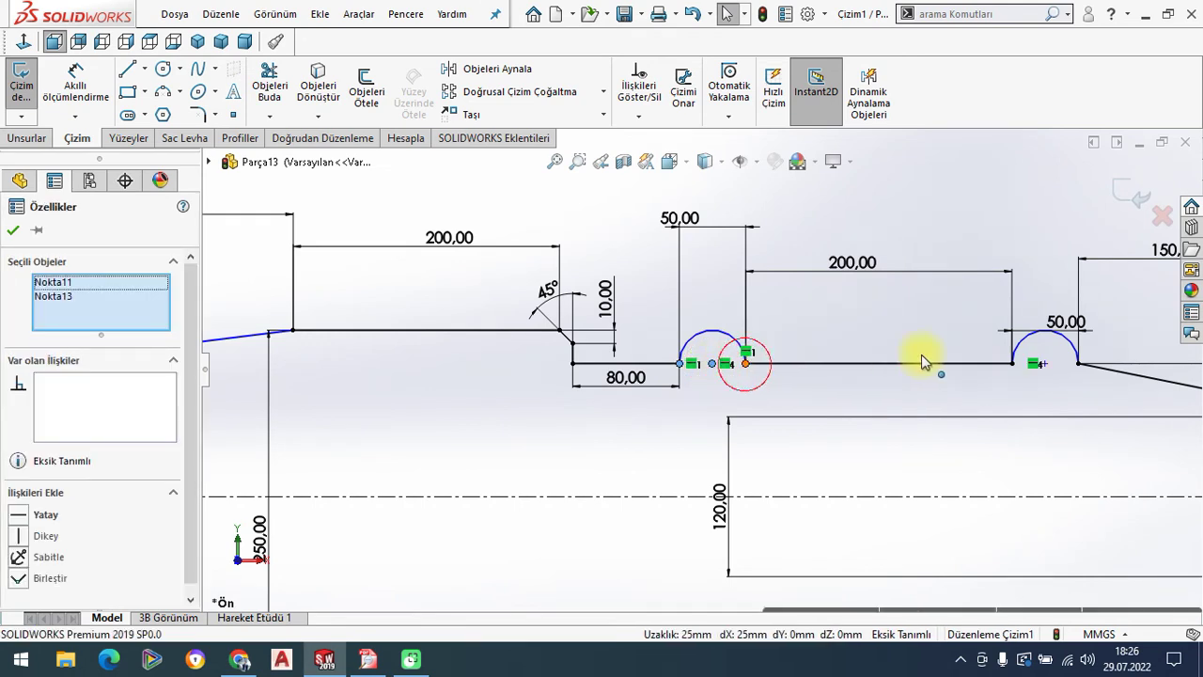
left_click(1012, 363, "ctrl")
left_click(1045, 363)
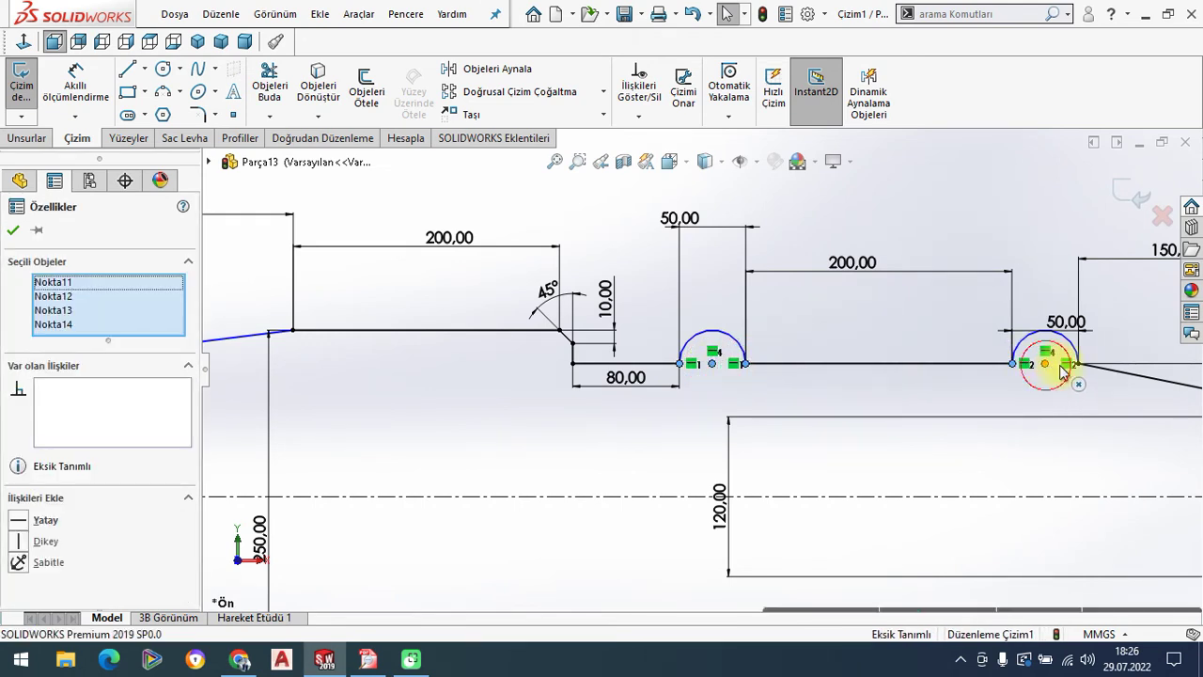
left_click(1077, 365, "ctrl")
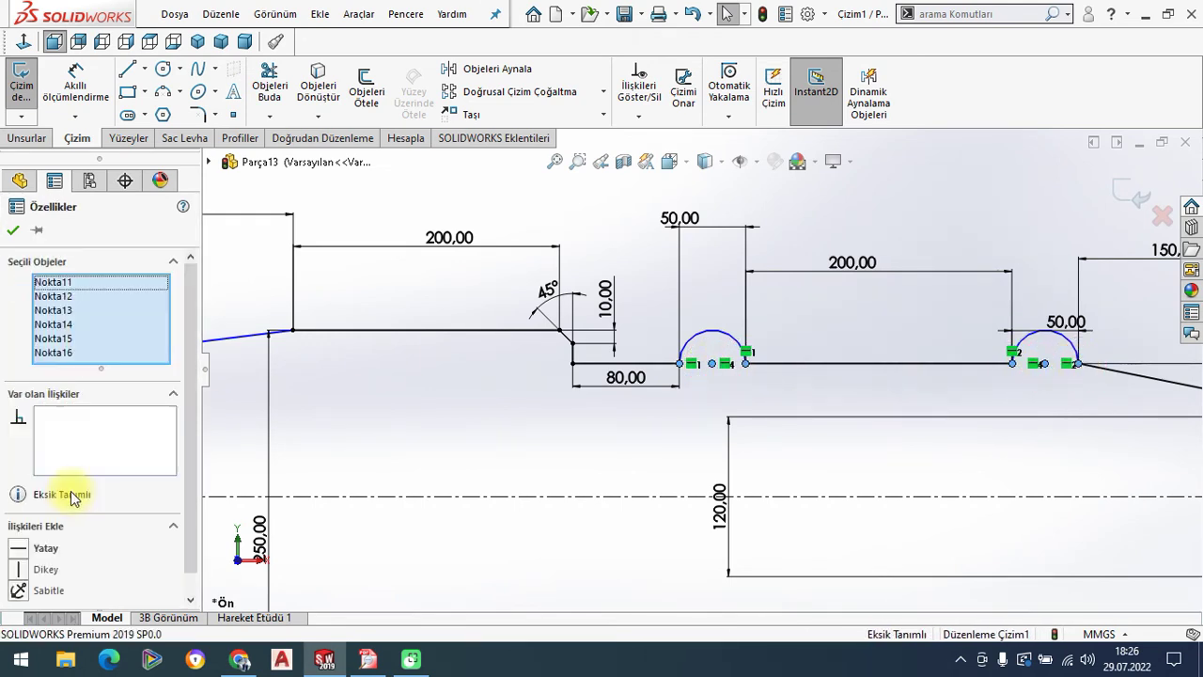
left_click(11, 231)
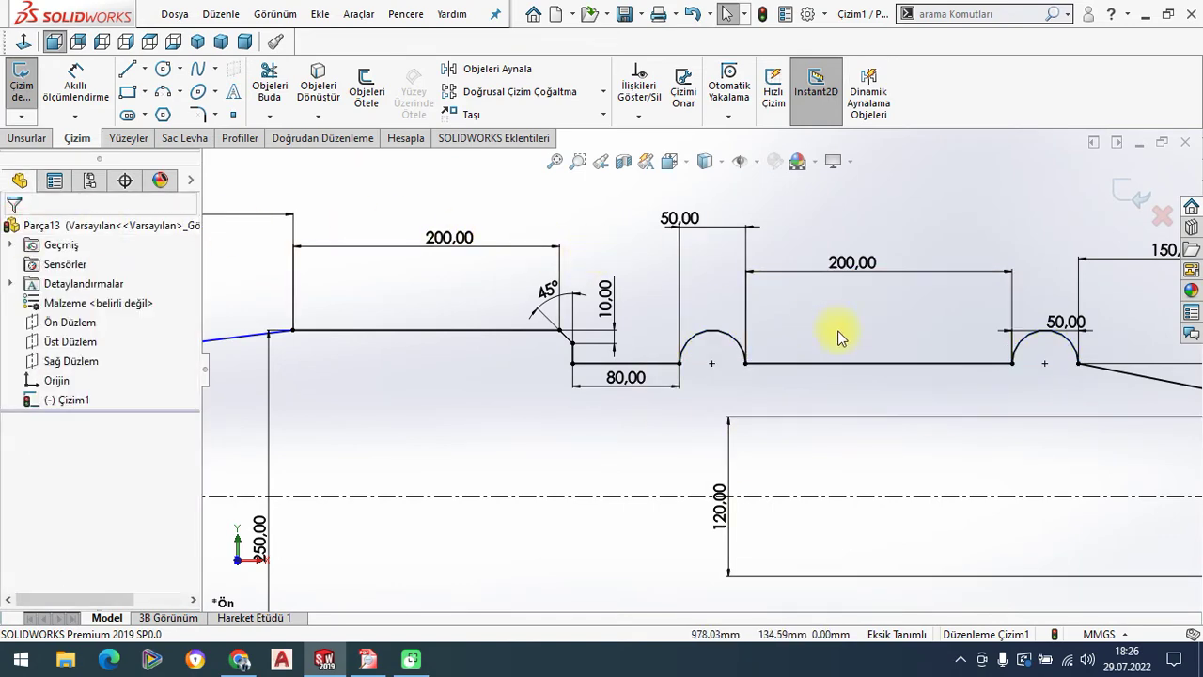
Drag an arc's right endpoint slightly down to test its freedom.
scroll(700, 362, "up", 3)
scroll(438, 379, "up", 2)
scroll(363, 395, "down", 2)
scroll(317, 389, "down", 4)
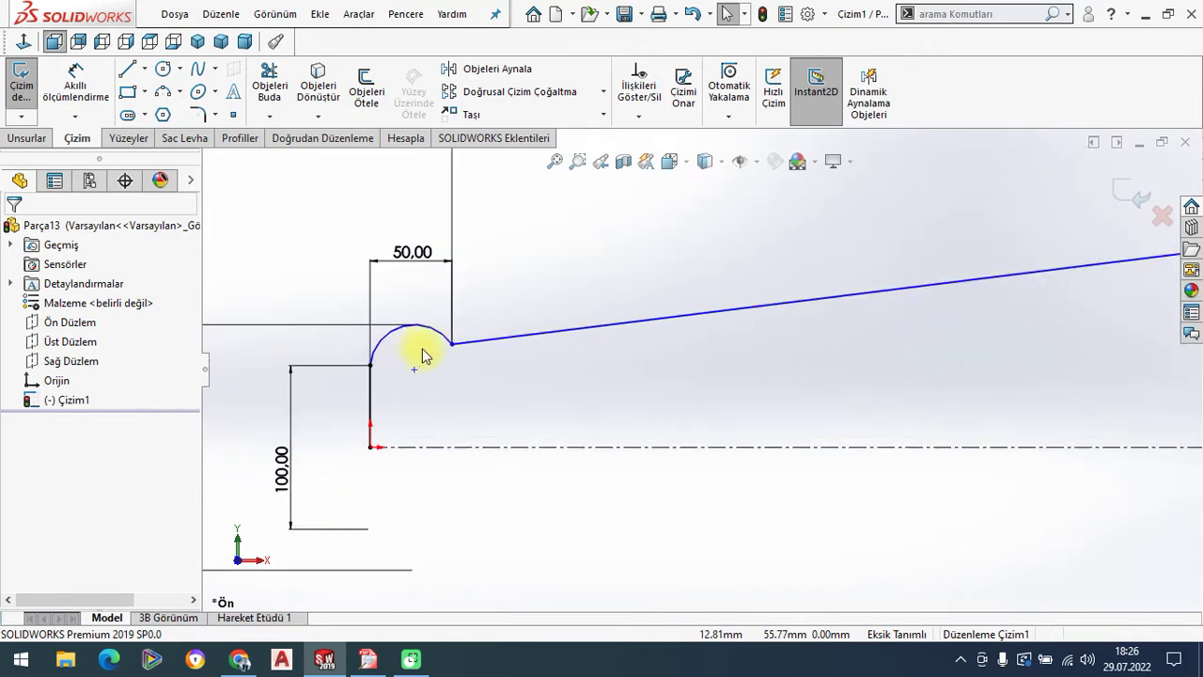
scroll(473, 357, "down", 1)
mouse_move(477, 344)
left_mouse_down()
mouse_move(482, 366)
mouse_move(481, 353)
left_mouse_up()
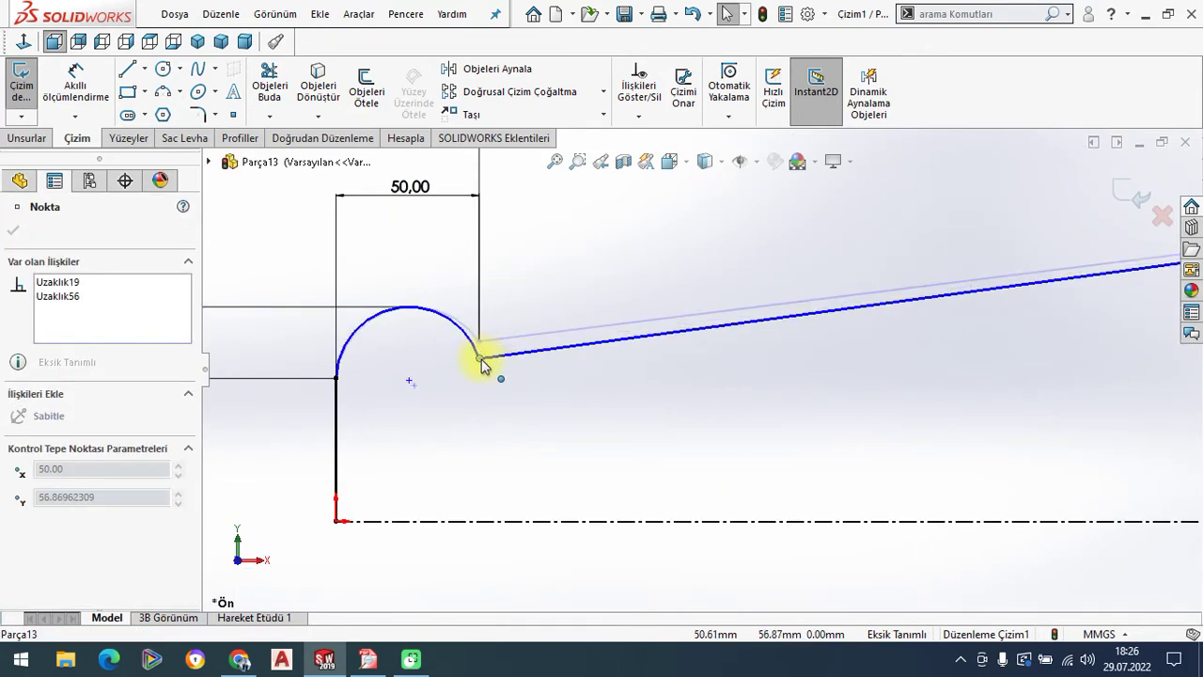
left_click_drag(481, 352, 482, 359)
scroll(497, 379, "up", 1)
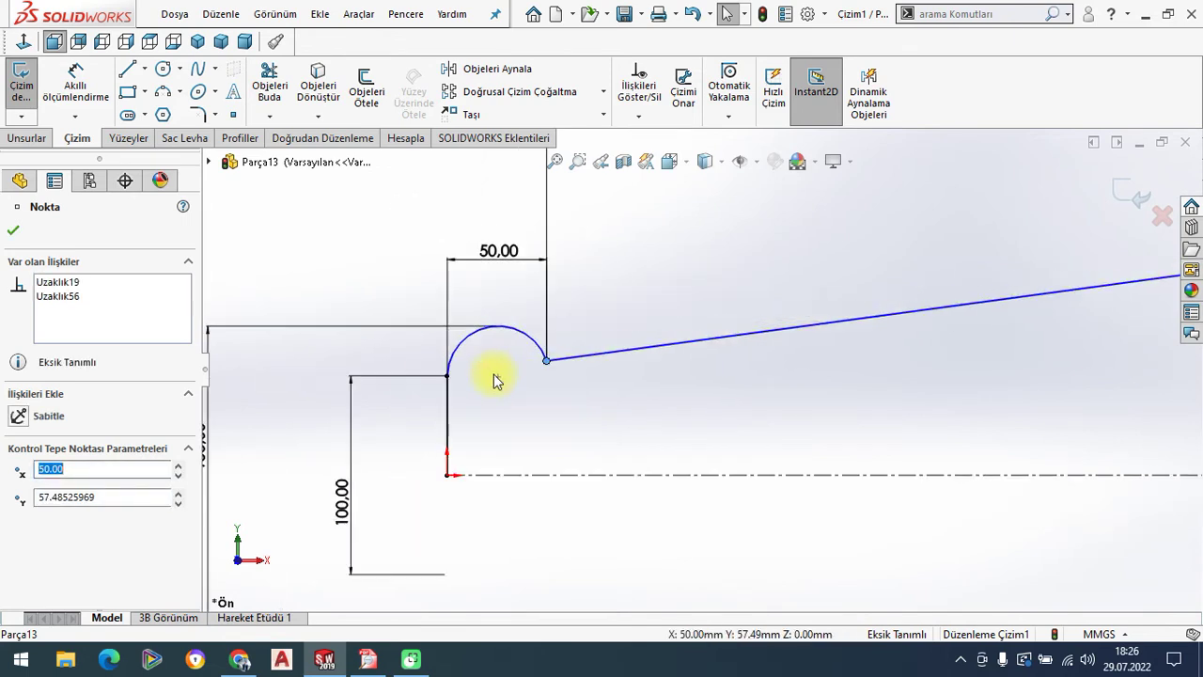
scroll(488, 364, "up", 1)
Add a 114.97 dimension from the arc's right endpoint to the centreline.
key("Escape")
left_click(75, 80)
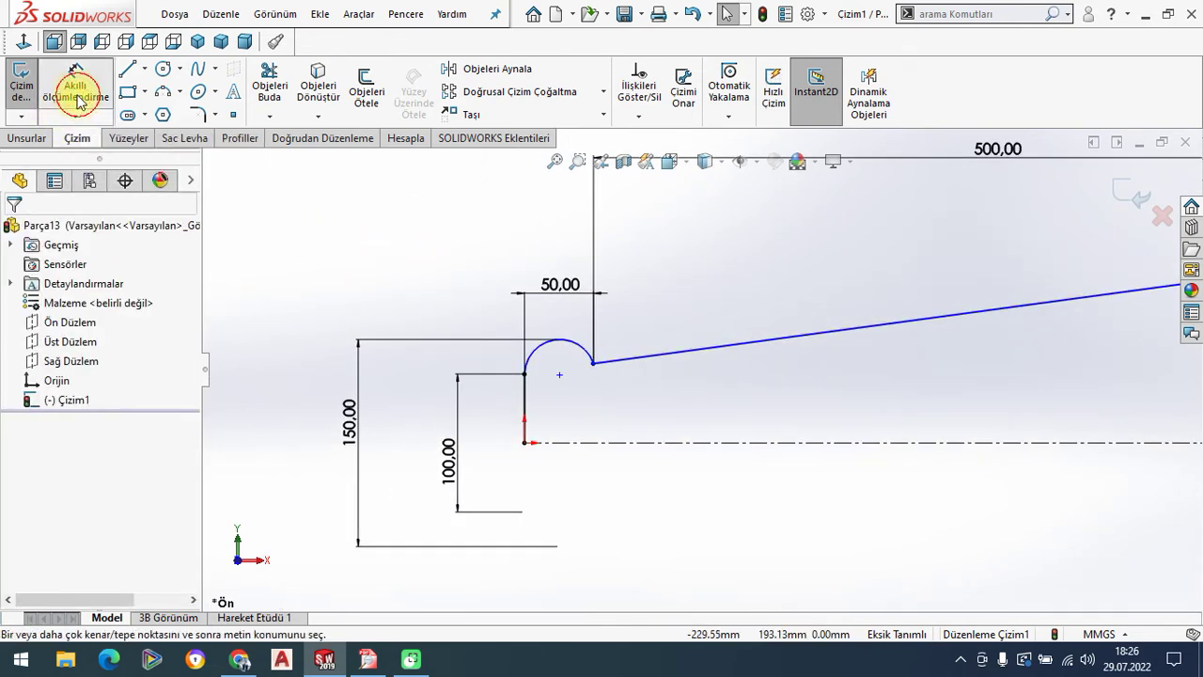
left_click(592, 362)
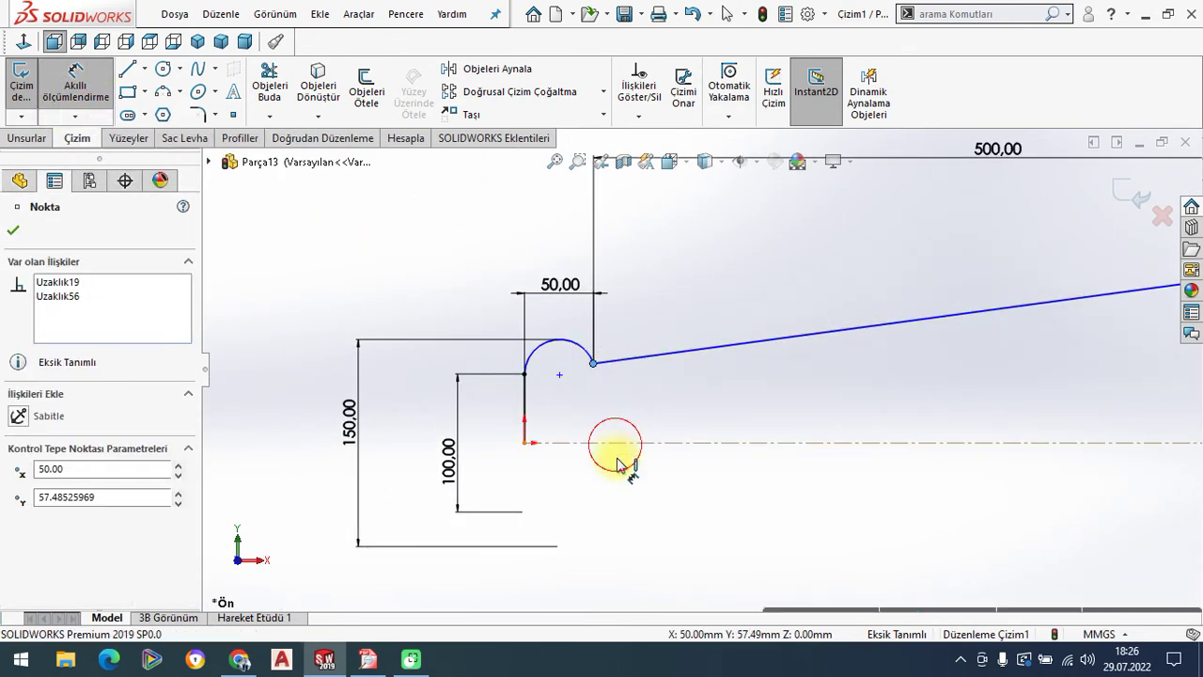
left_click(623, 442)
left_click(618, 475)
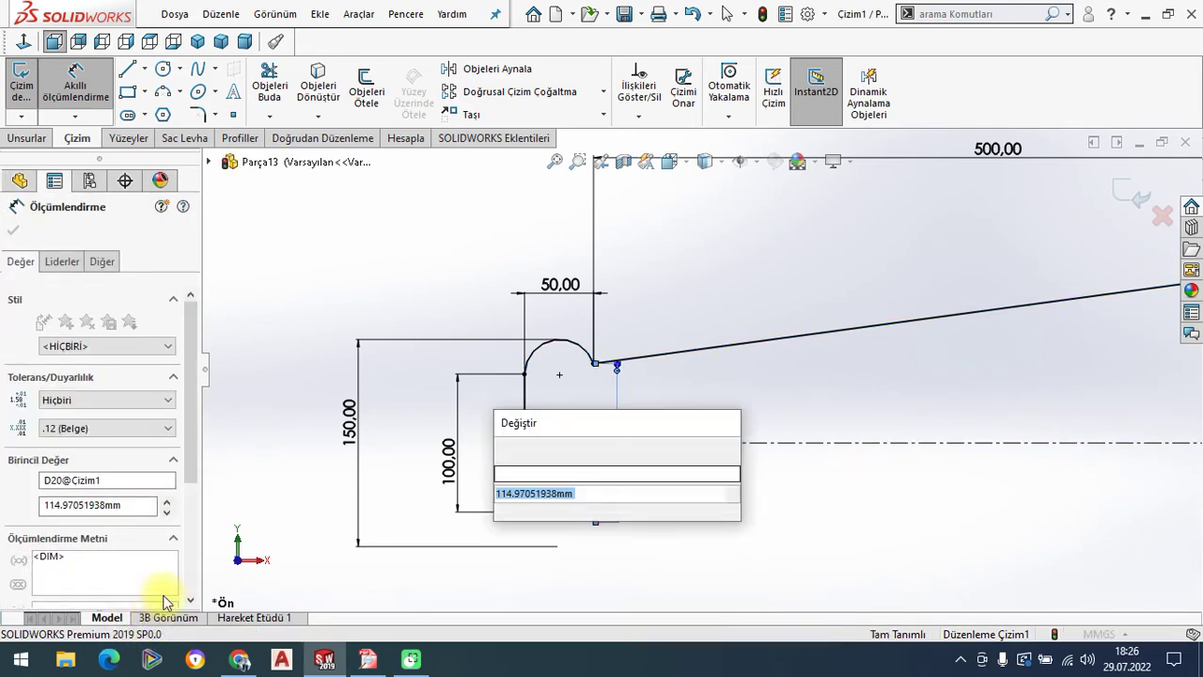
left_click(531, 451)
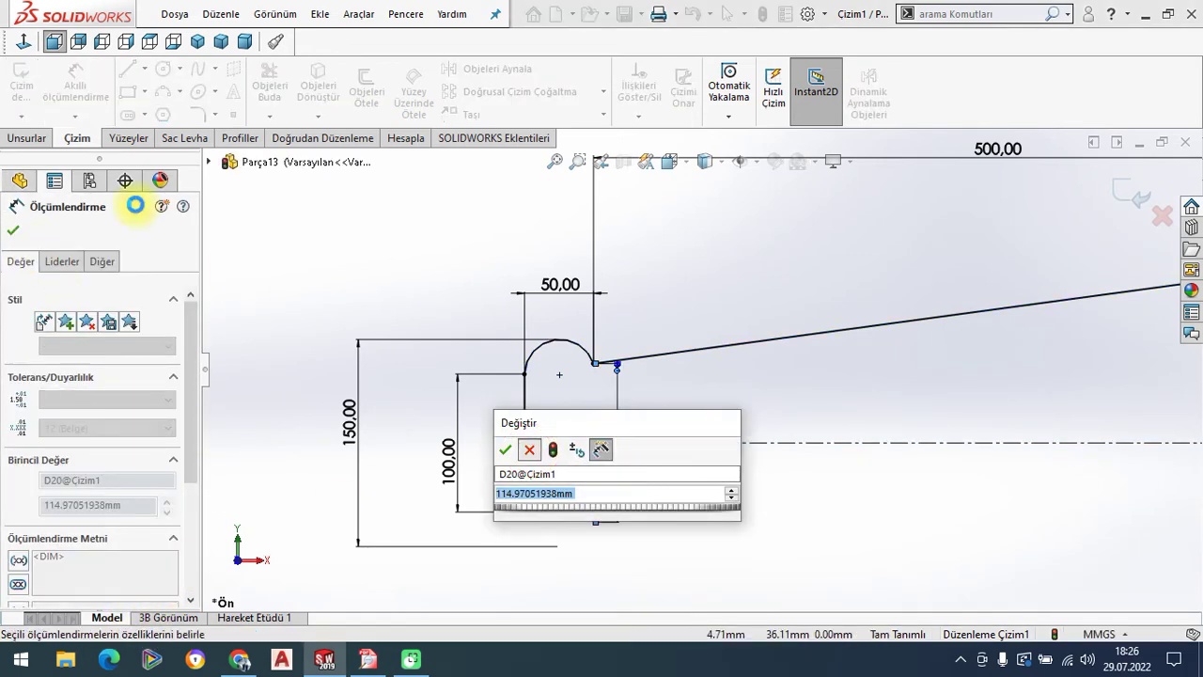
key("Escape")
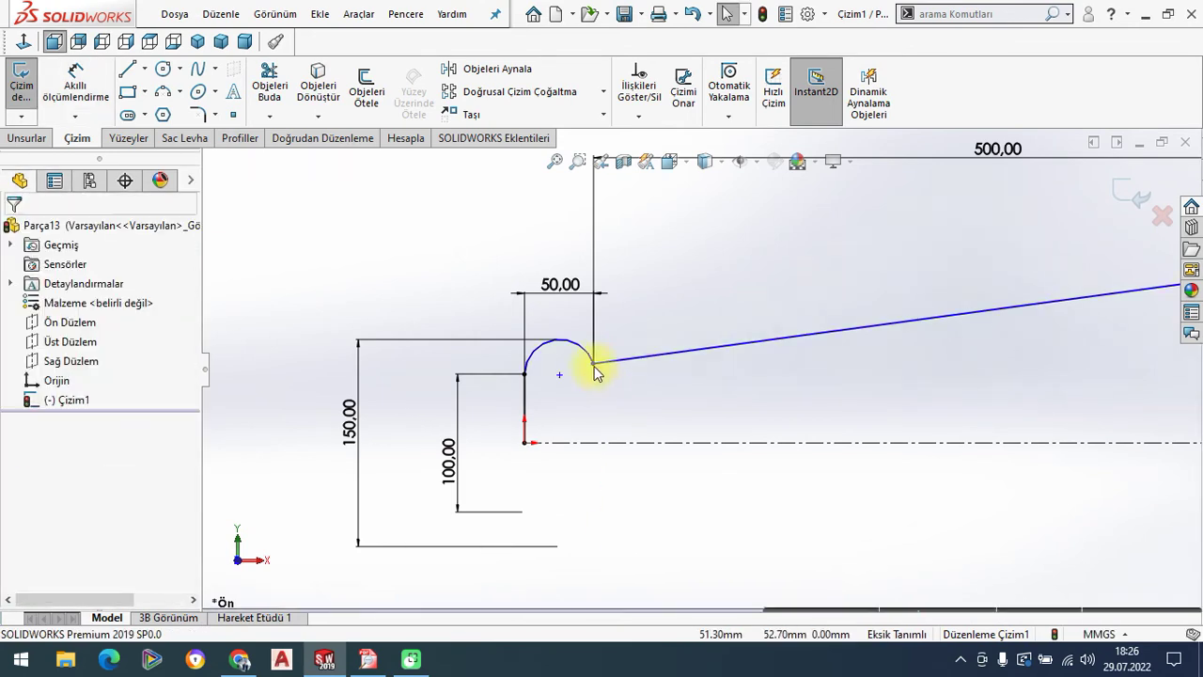
Add a Horizontal relation between the left arc's two endpoints, fully defining the sketch.
left_click(524, 374)
left_click(524, 375, "ctrl")
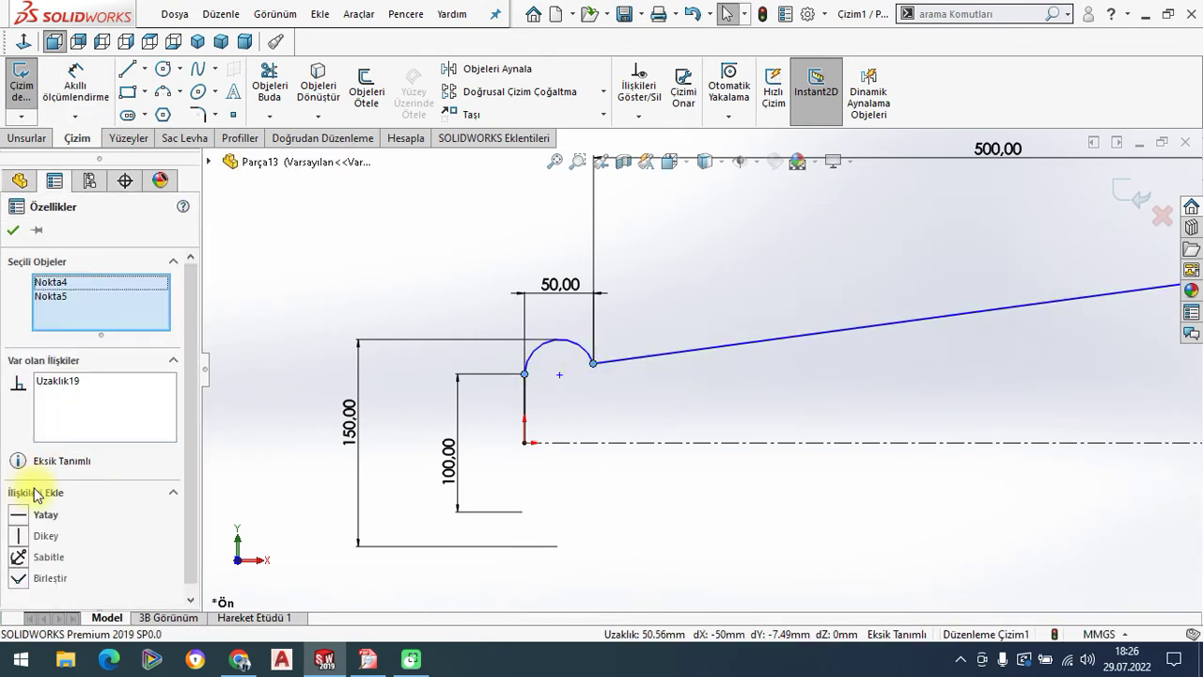
left_click(18, 515)
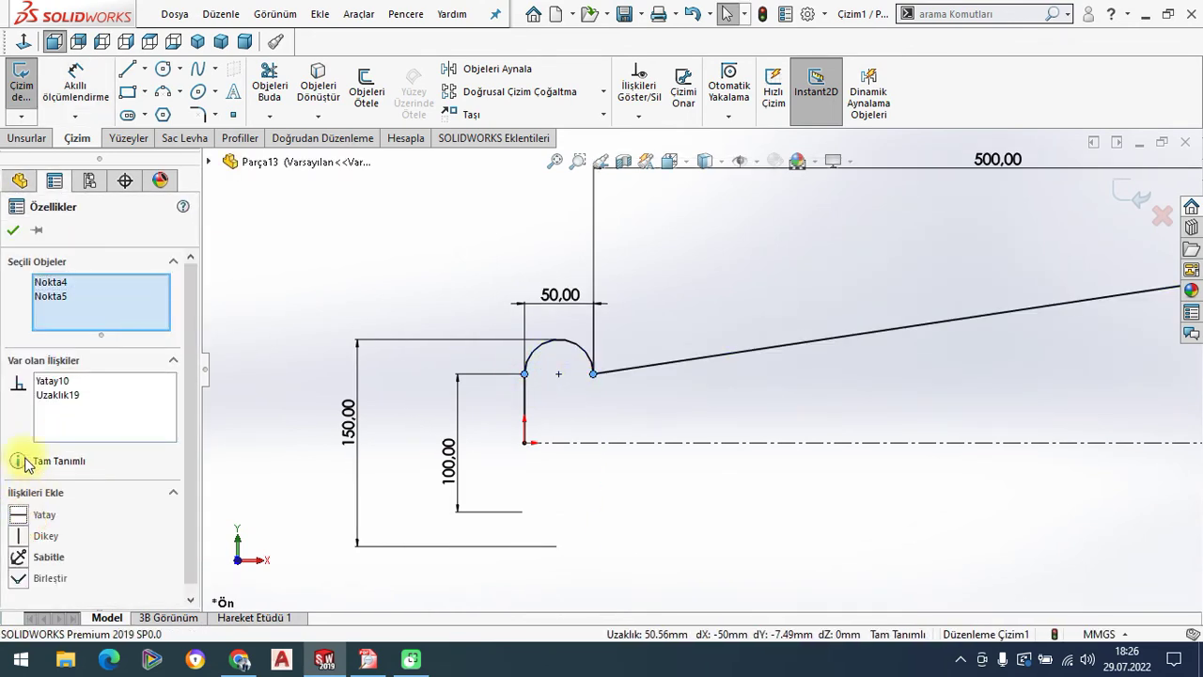
left_click(11, 234)
scroll(805, 407, "up", 3)
scroll(958, 395, "up", 2)
scroll(1034, 362, "up", 2)
scroll(940, 371, "down", 2)
scroll(808, 381, "down", 1)
scroll(775, 399, "down", 1)
scroll(677, 376, "down", 1)
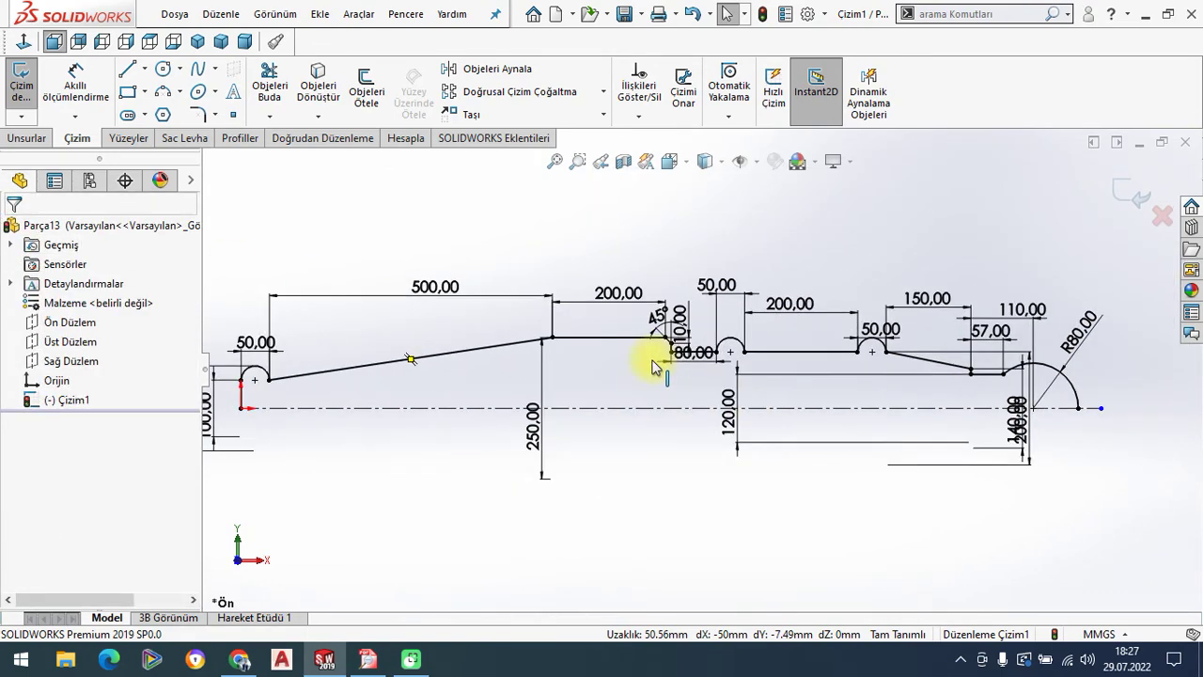
left_click(197, 42)
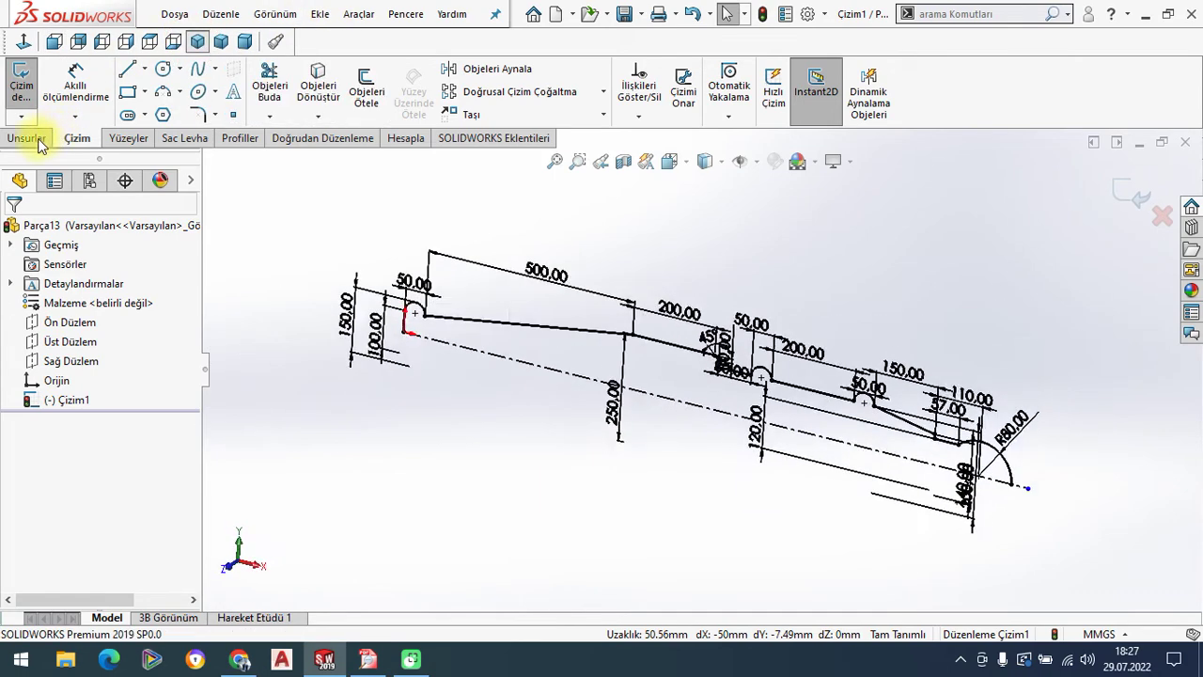
Revolve the closed profile 360° about the centreline into the Döndür1 solid.
left_click(28, 138)
left_click(95, 94)
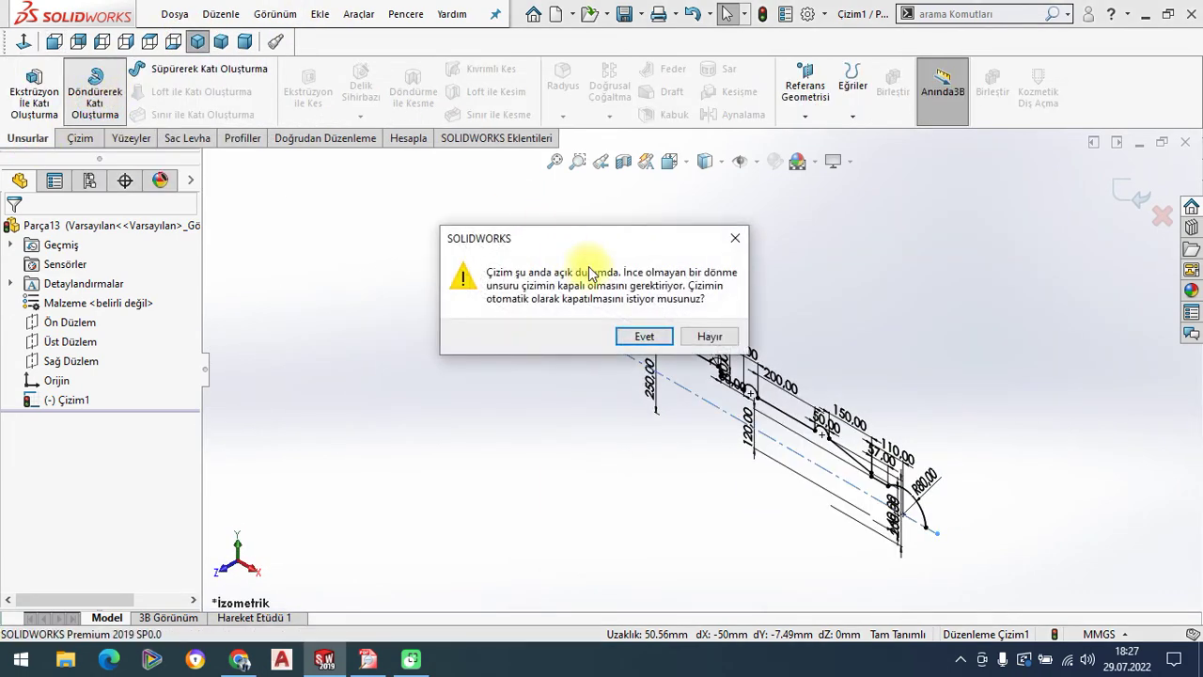
left_click(647, 337)
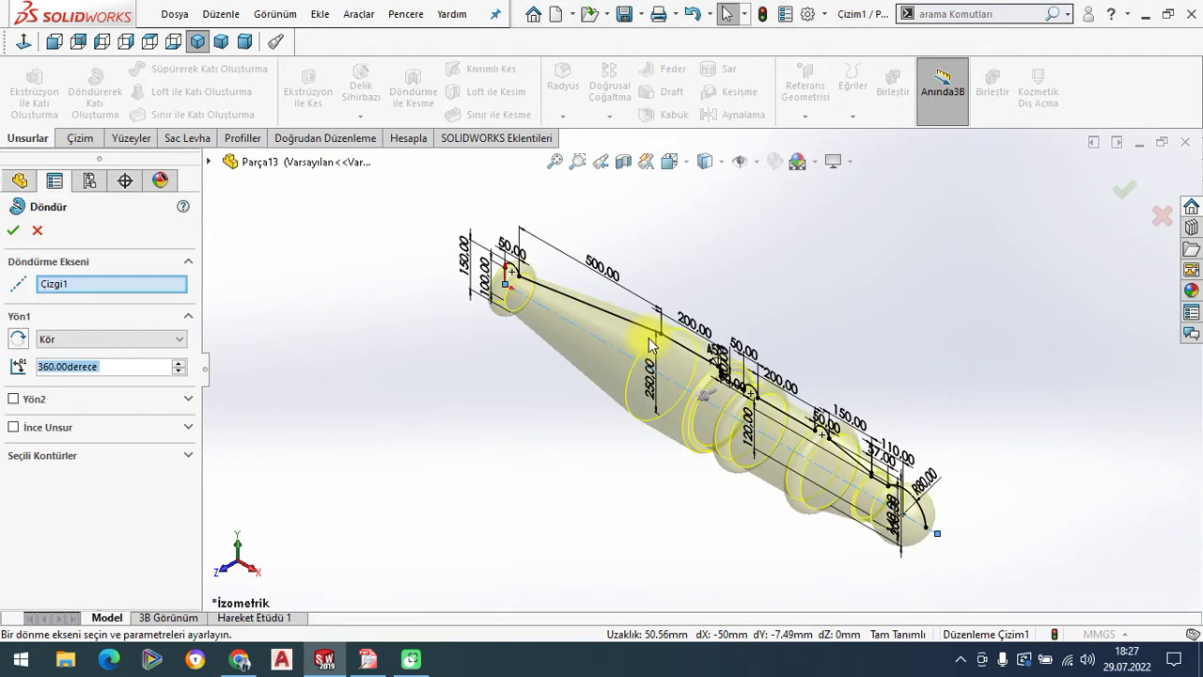
left_click(13, 230)
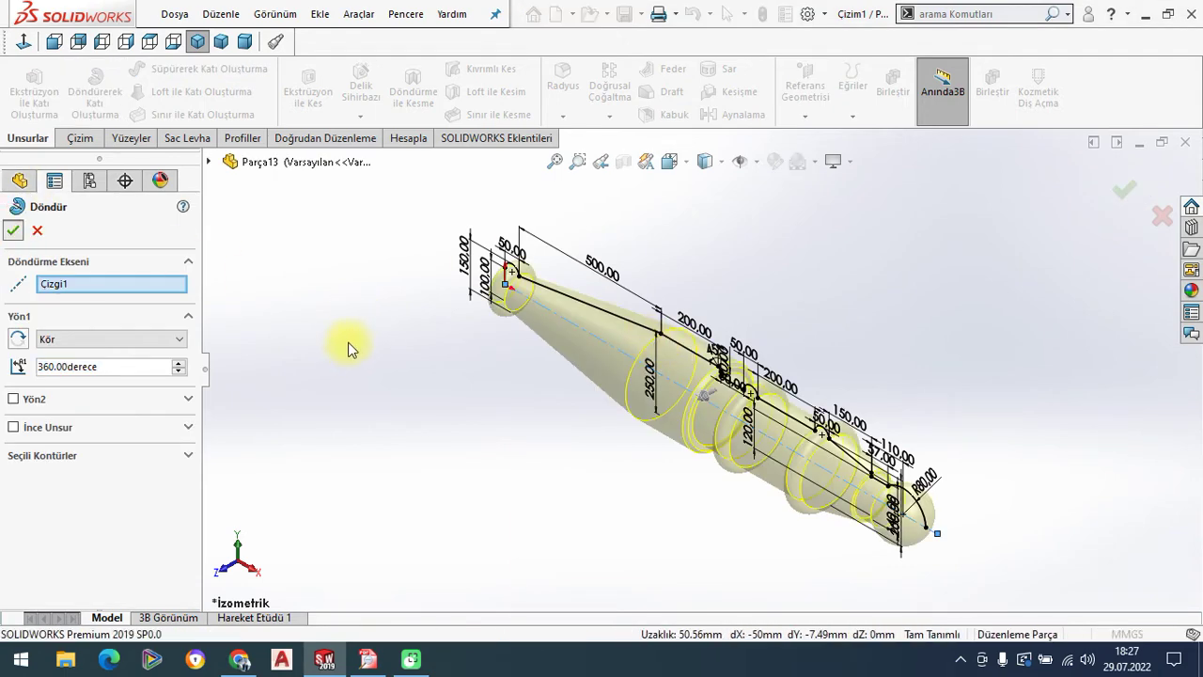
Orbit the part, return to Isometric view and apply a brighter viewport scene.
mouse_move(825, 355)
middle_mouse_down()
mouse_move(760, 391)
mouse_move(623, 395)
mouse_move(739, 418)
mouse_move(724, 422)
mouse_move(739, 433)
mouse_move(617, 421)
middle_mouse_up()
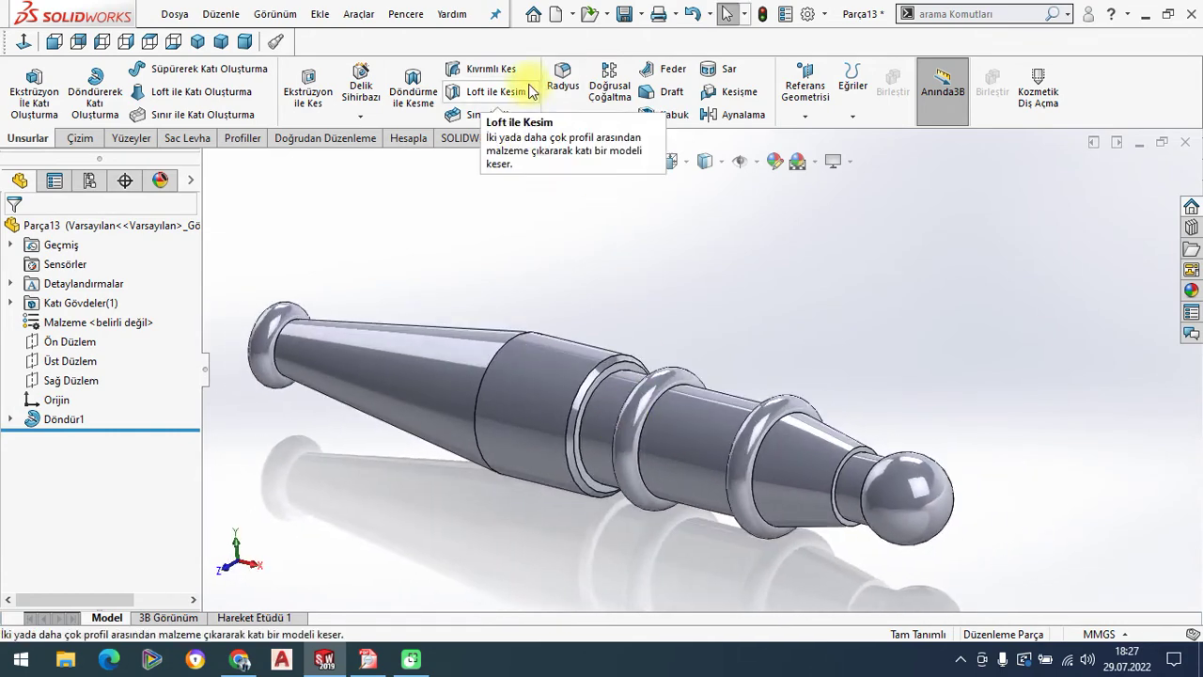
left_click(197, 40)
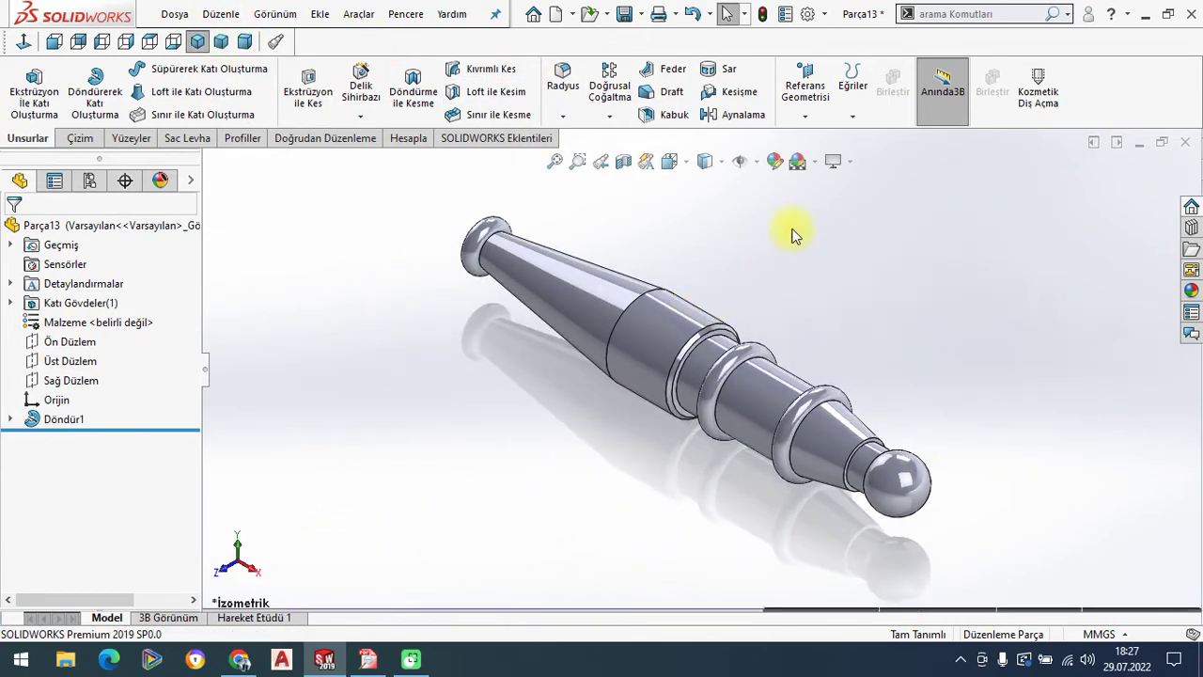
left_click(812, 162)
left_click(845, 46)
left_click(57, 341)
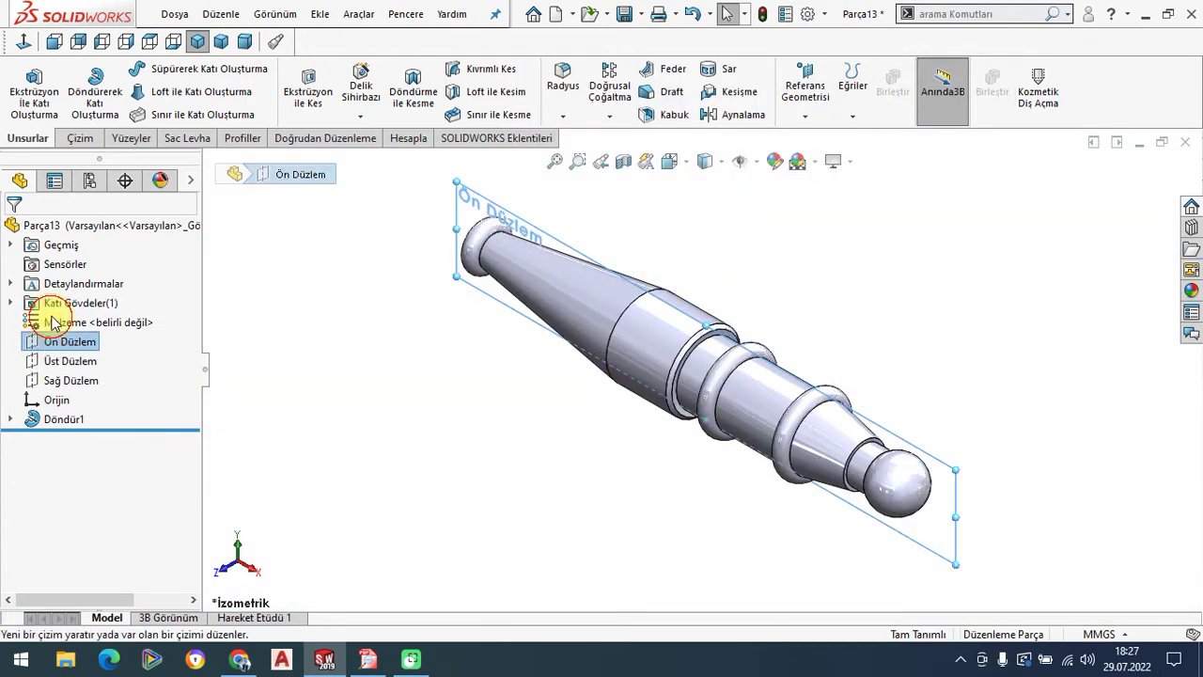
left_click(38, 309)
View the Front Plane sketch Normal To and draw a centreline from the origin along the axis.
left_click(54, 40)
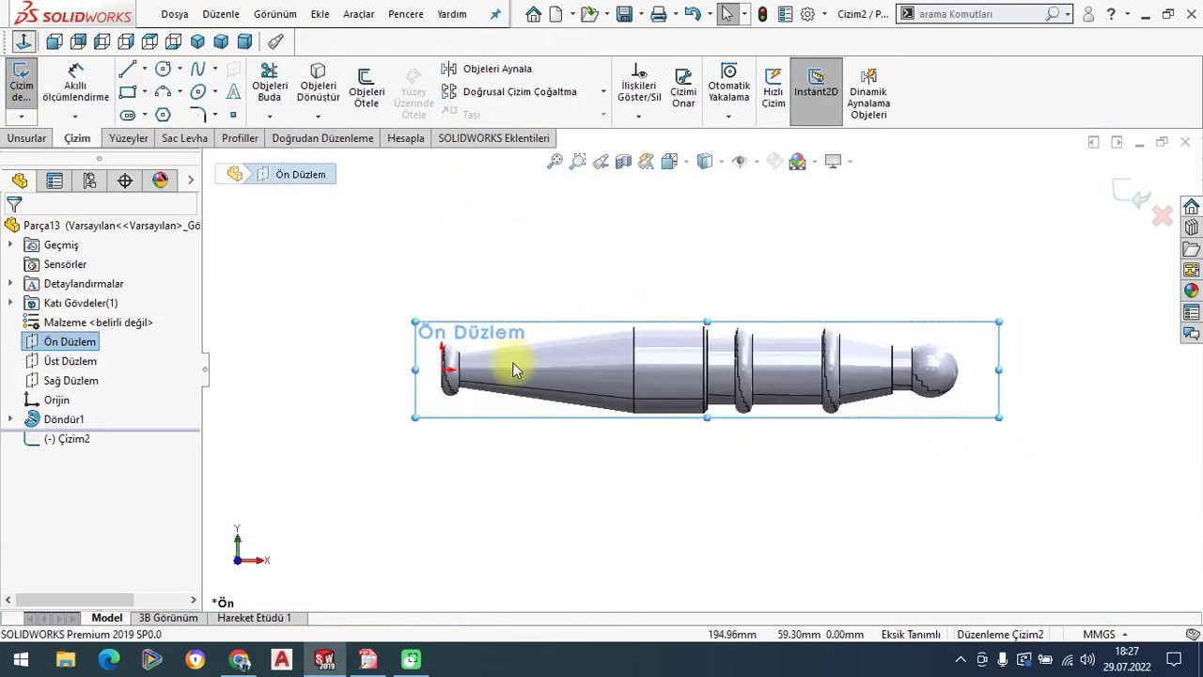
left_click(145, 69)
left_click(172, 112)
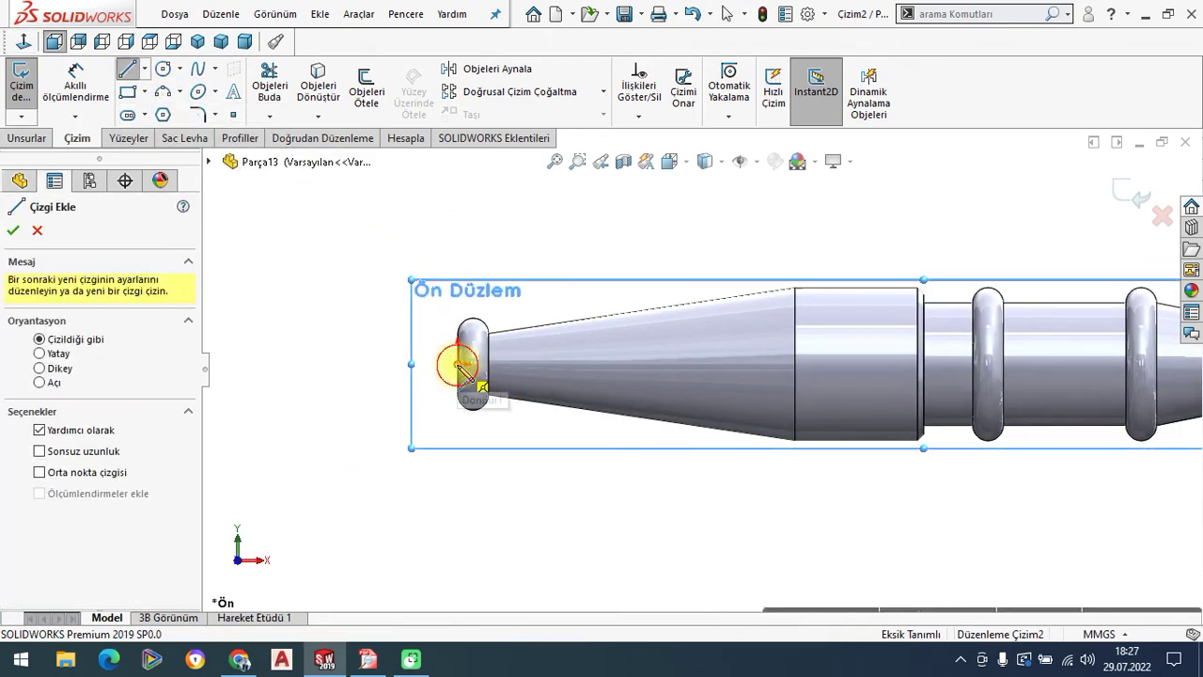
left_click(458, 364)
left_click(829, 364)
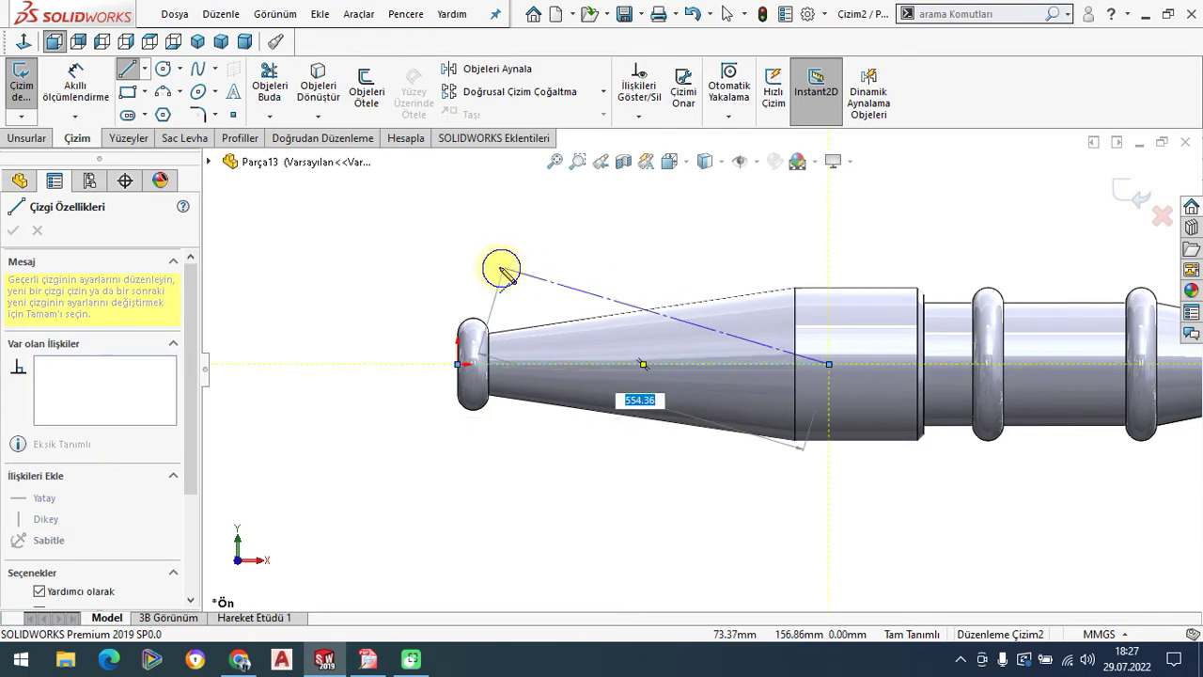
right_click(543, 294)
left_click(538, 286)
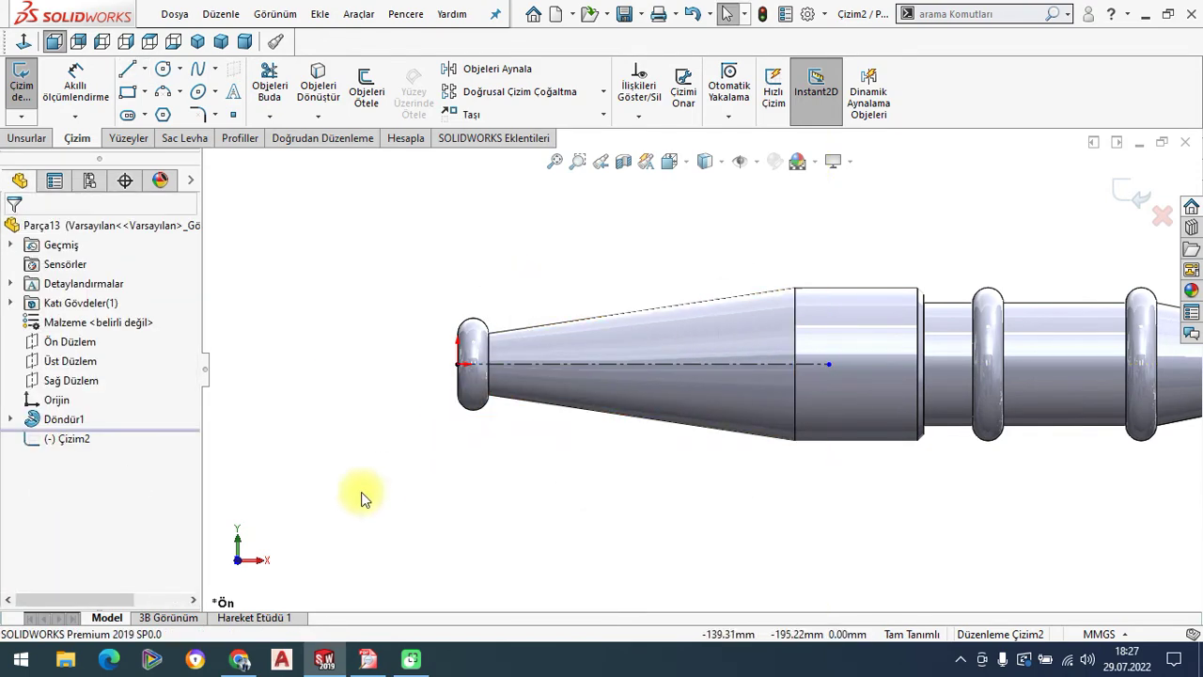
left_click(367, 660)
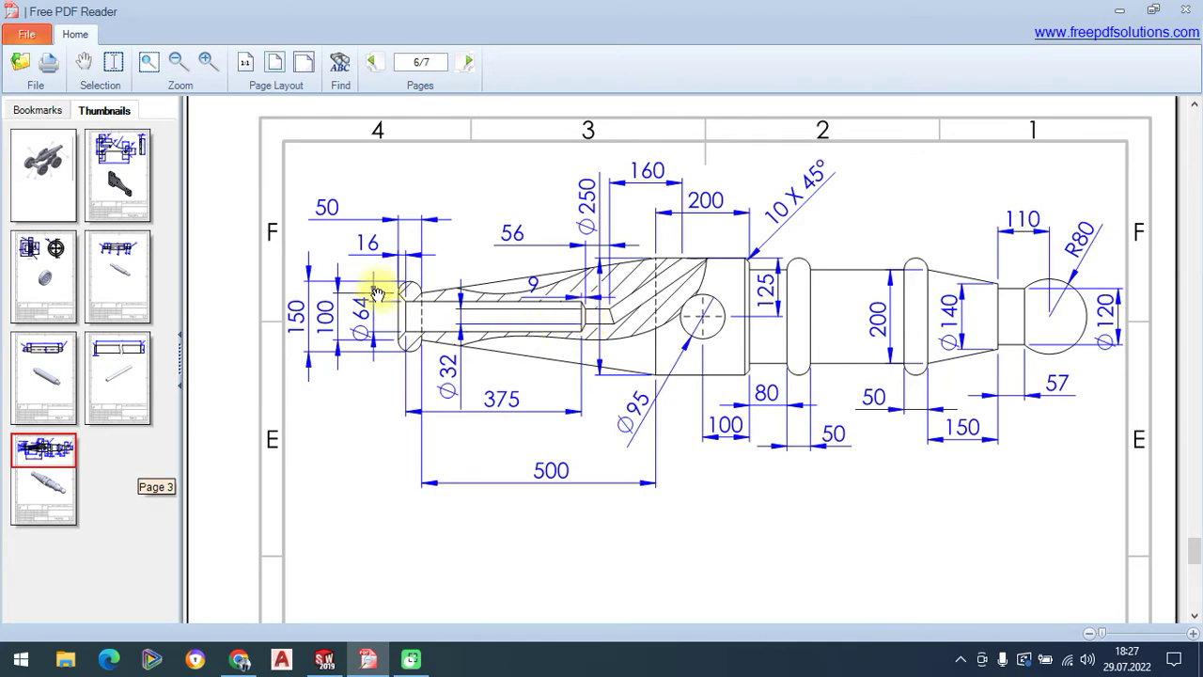
left_click(324, 658)
left_click(128, 68)
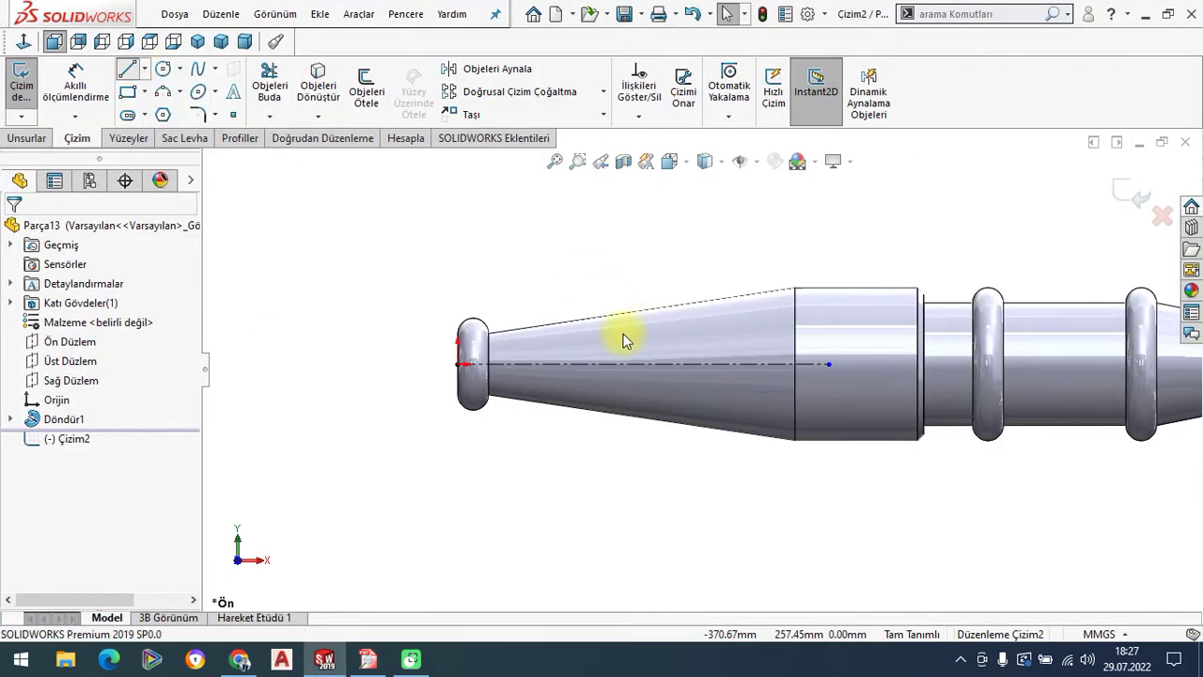
Draw the left-end outline from the origin: short vertical, chamfer edge, horizontal, drop to axis.
scroll(590, 362, "down", 5)
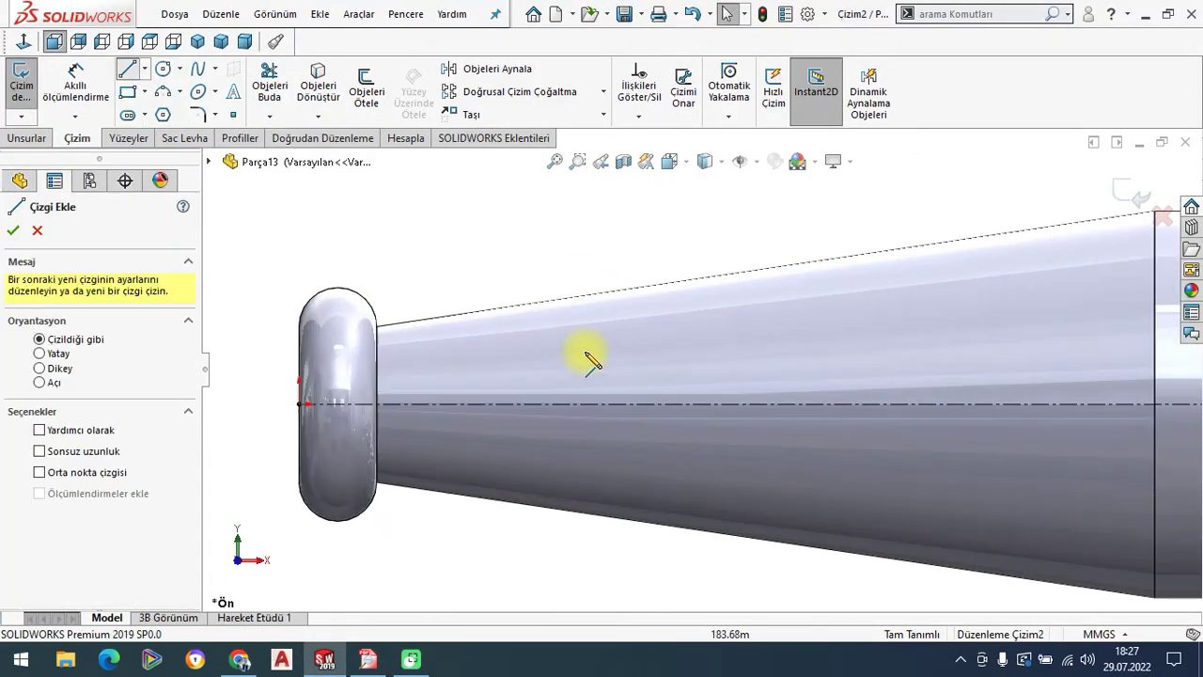
left_click(299, 404)
left_click(299, 345)
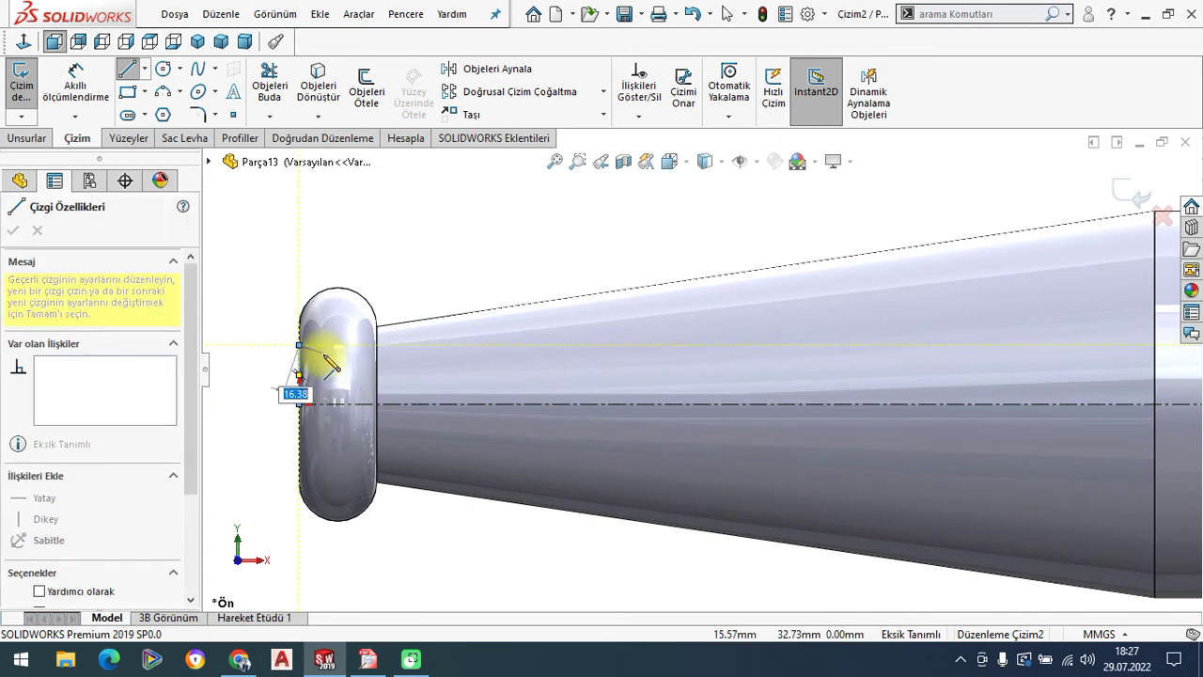
left_click(323, 353)
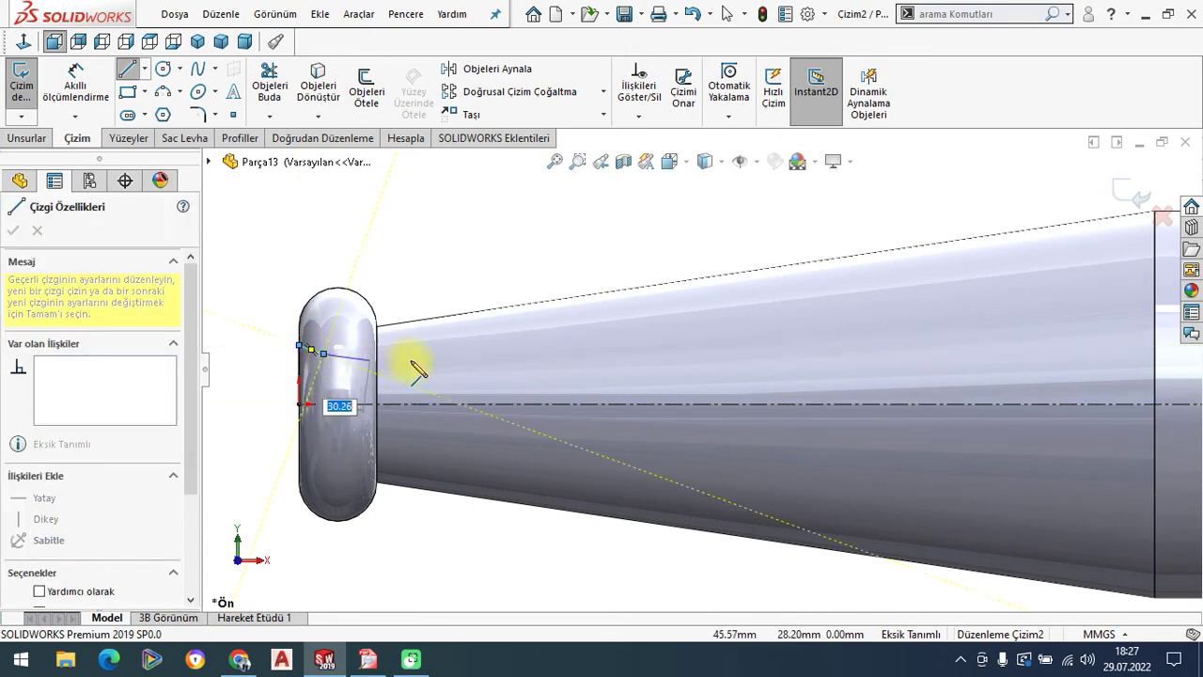
left_click(818, 353)
left_click(818, 404)
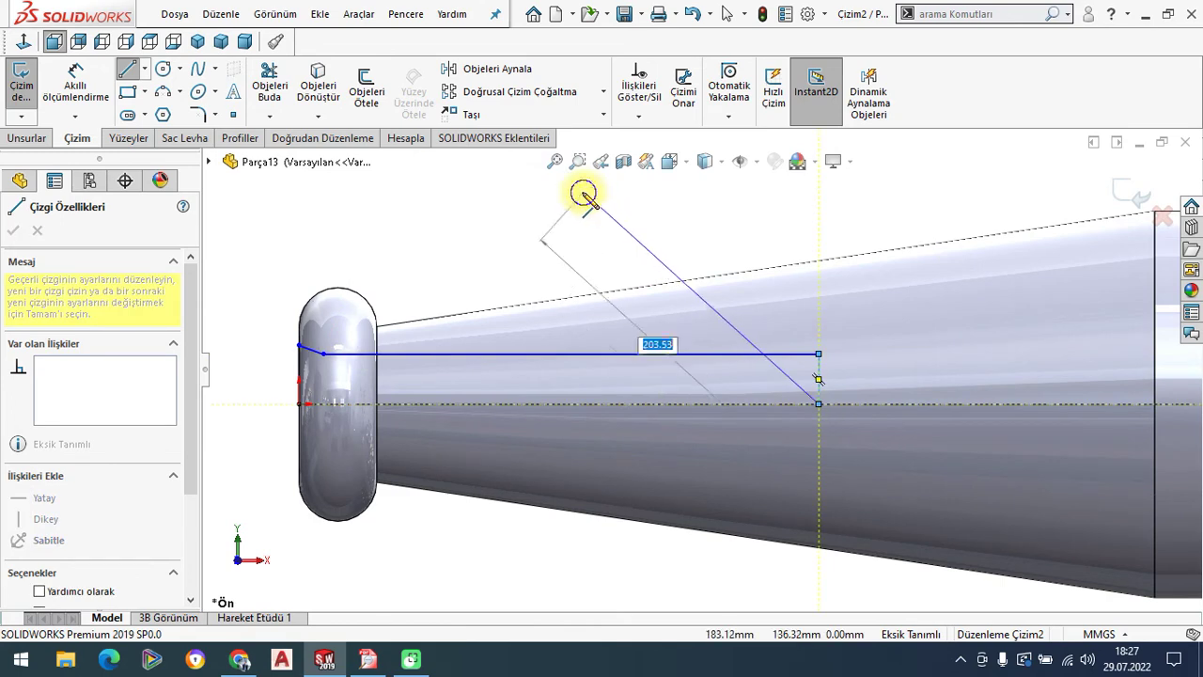
key("Escape")
left_click(368, 659)
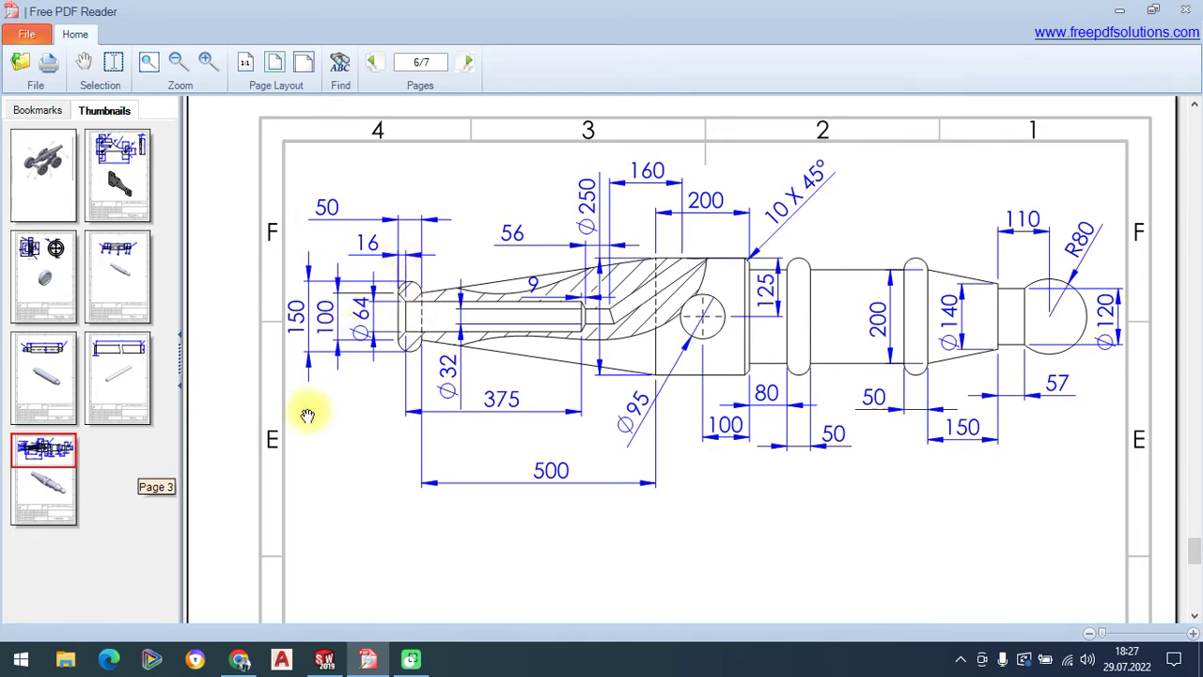
Dimension the chamfer width in the bore sketch as 16.
left_click(324, 659)
left_click(93, 98)
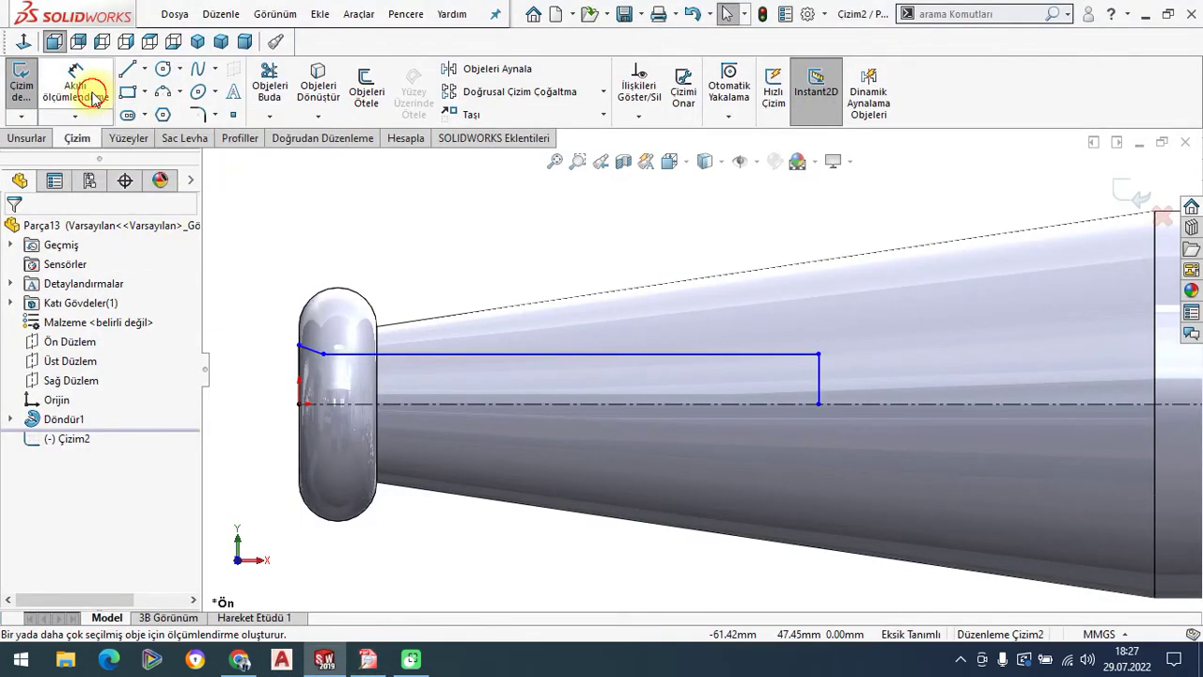
left_click(323, 354)
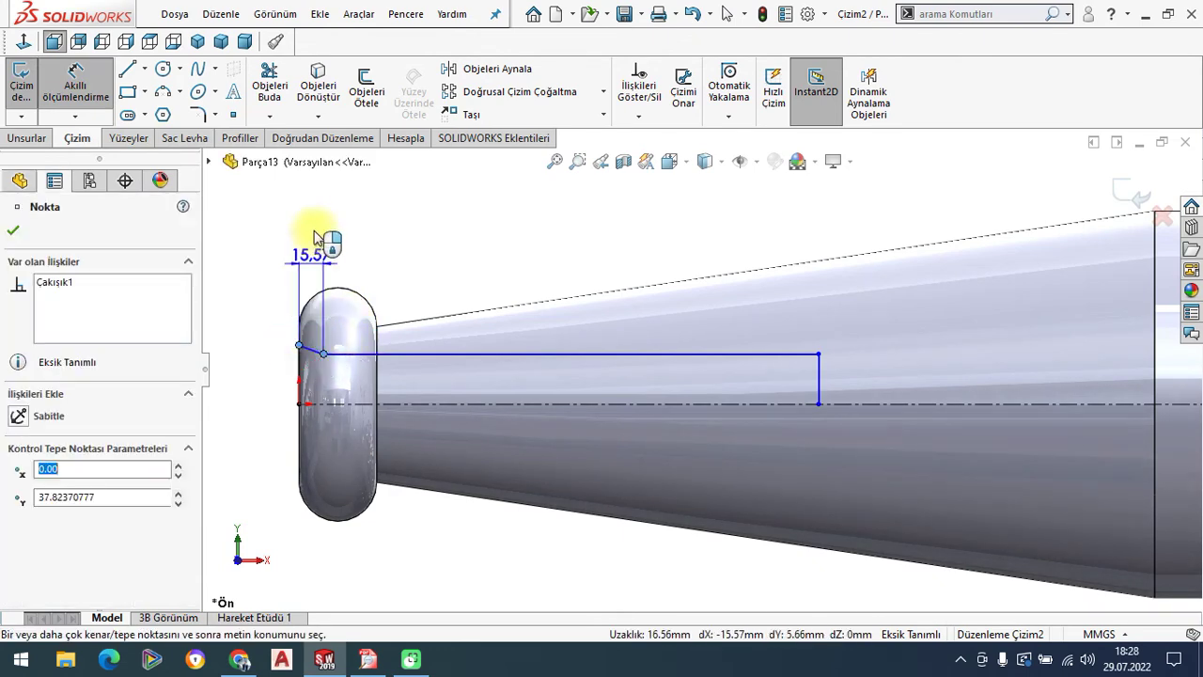
left_click(305, 221)
type("16")
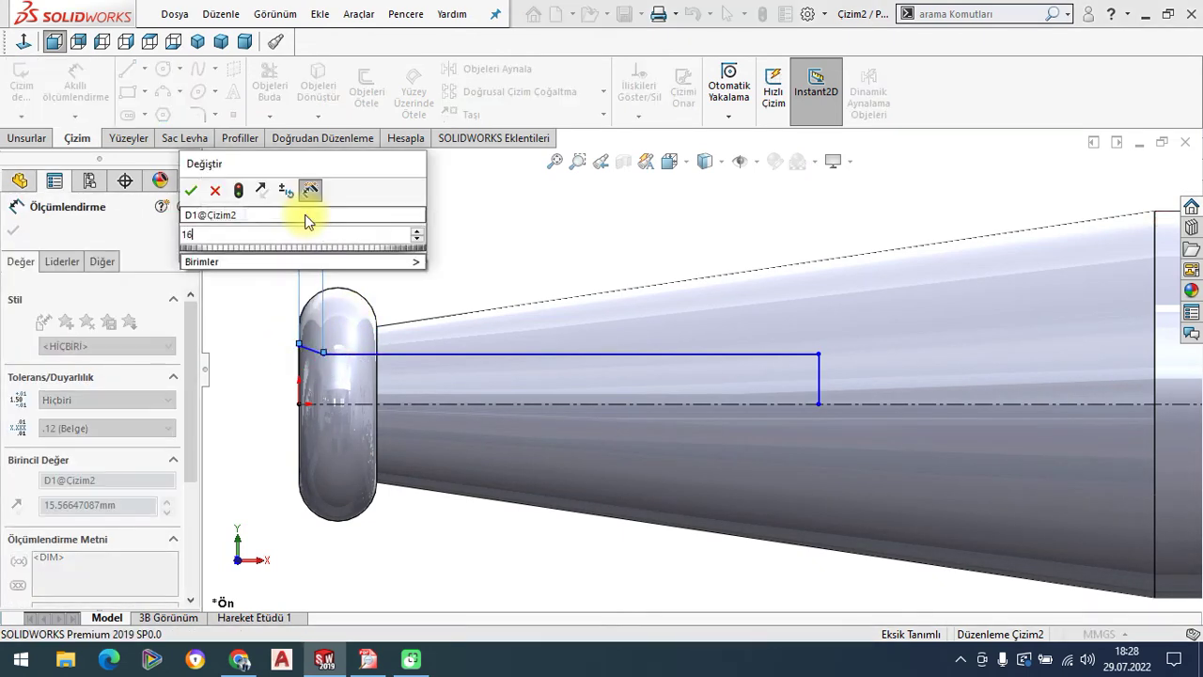
key("Return")
left_click(430, 237)
Add the 64 bore dimension and a 100 diameter across the centreline, then view the PDF drawing.
left_click(521, 357)
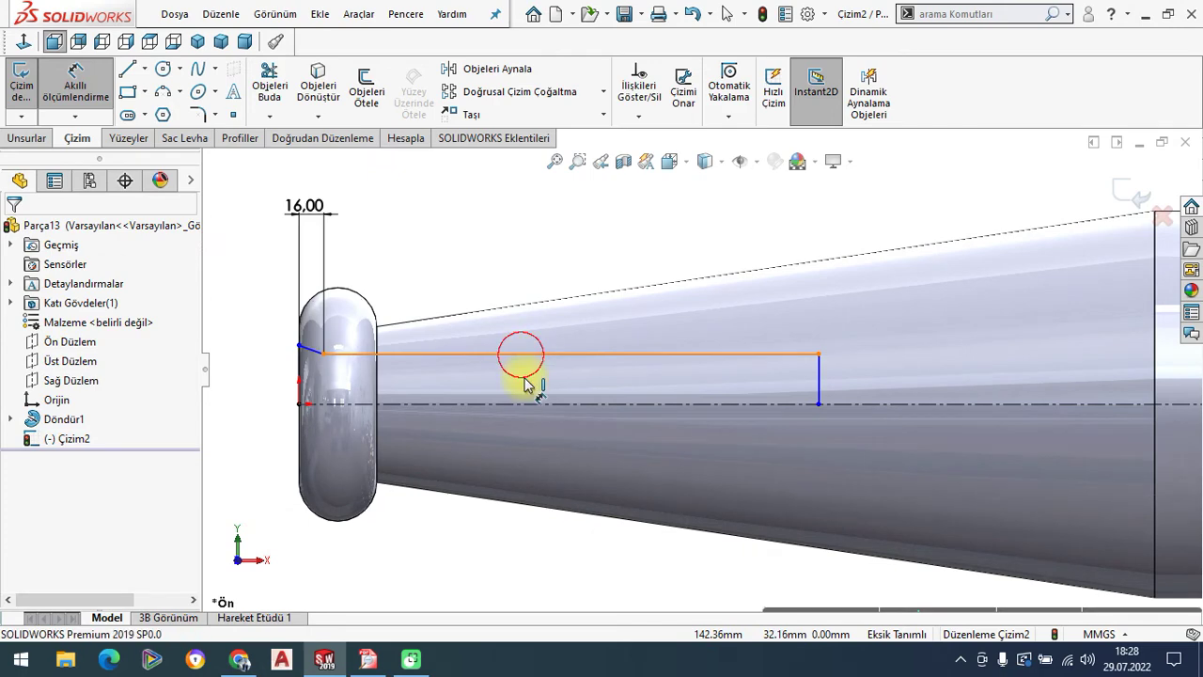
left_click(525, 425)
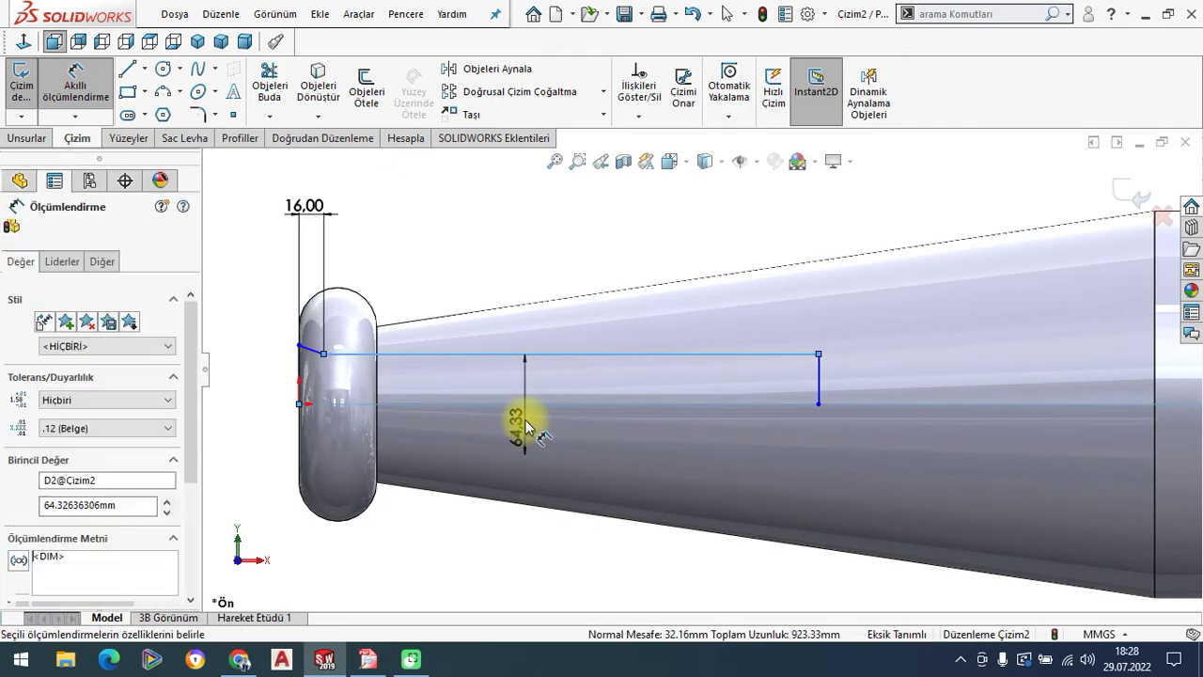
type("64")
key("Return")
left_click(481, 282)
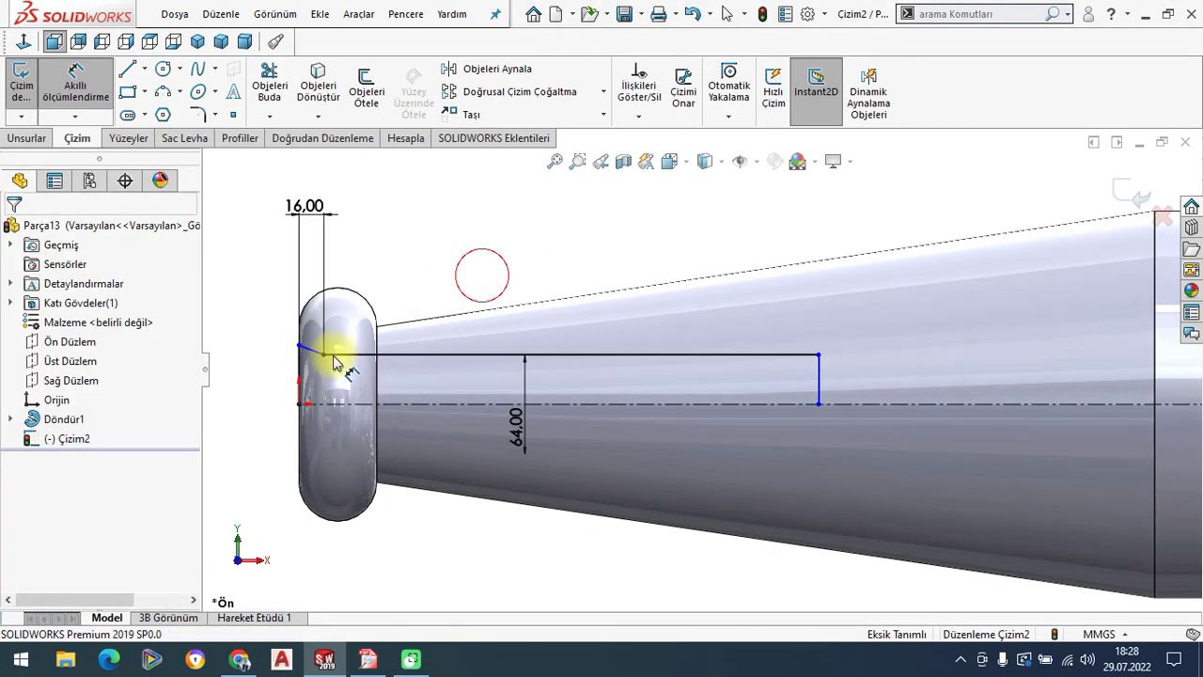
left_click(299, 345)
left_click(345, 407)
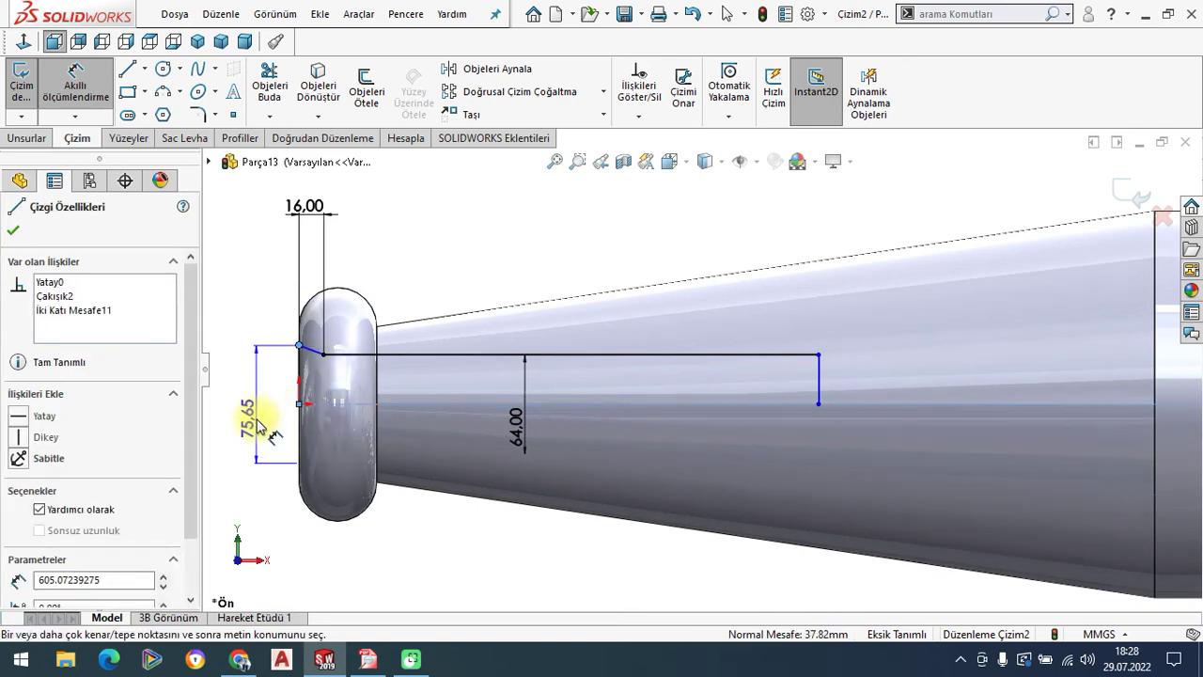
left_click(260, 424)
type("100")
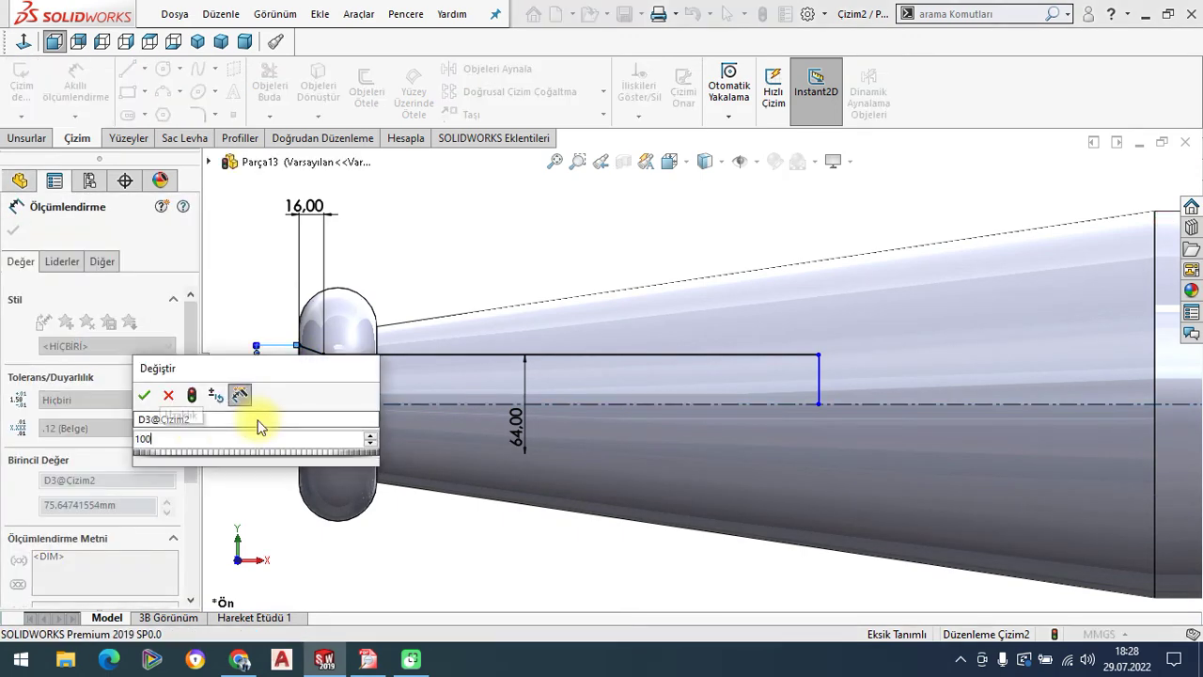
key("Return")
left_click(562, 222)
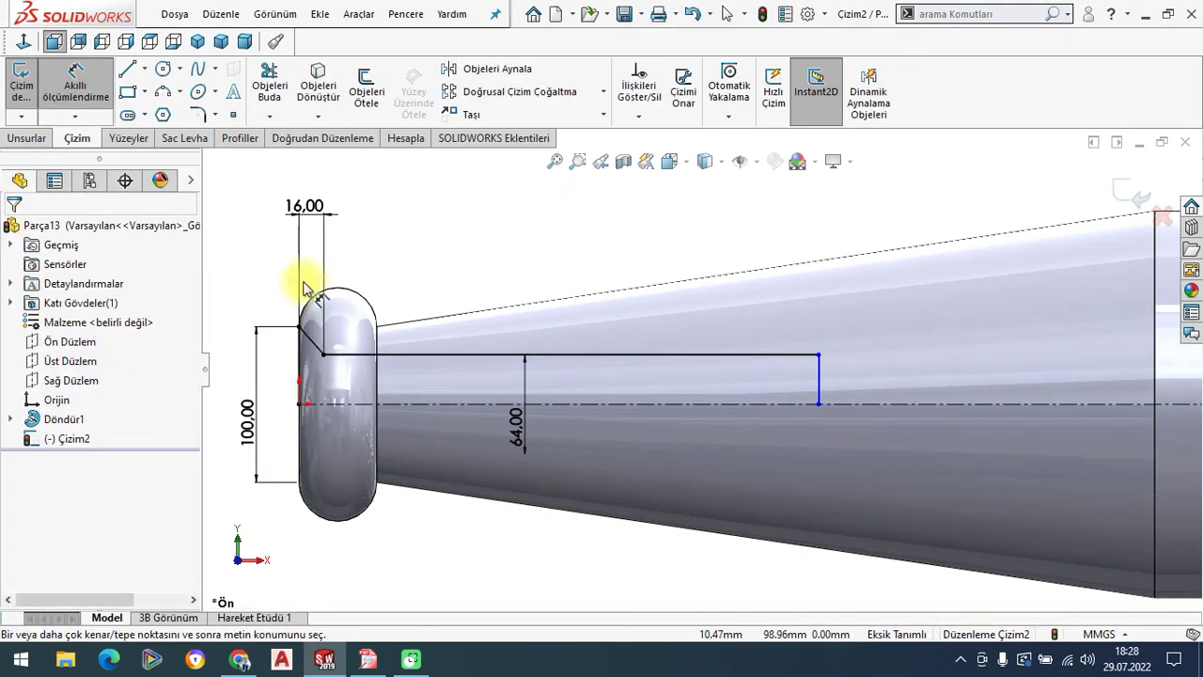
left_click(368, 660)
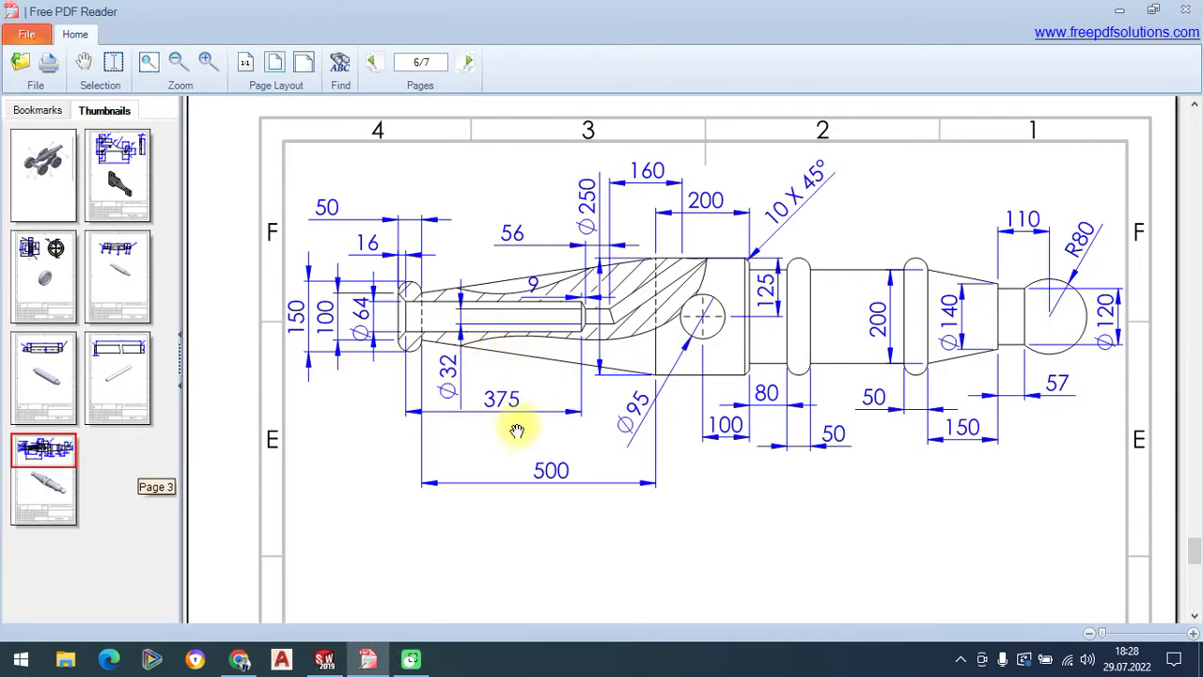
Add a 375 length dimension between the profile's end points, placed above the sketch.
left_click(324, 660)
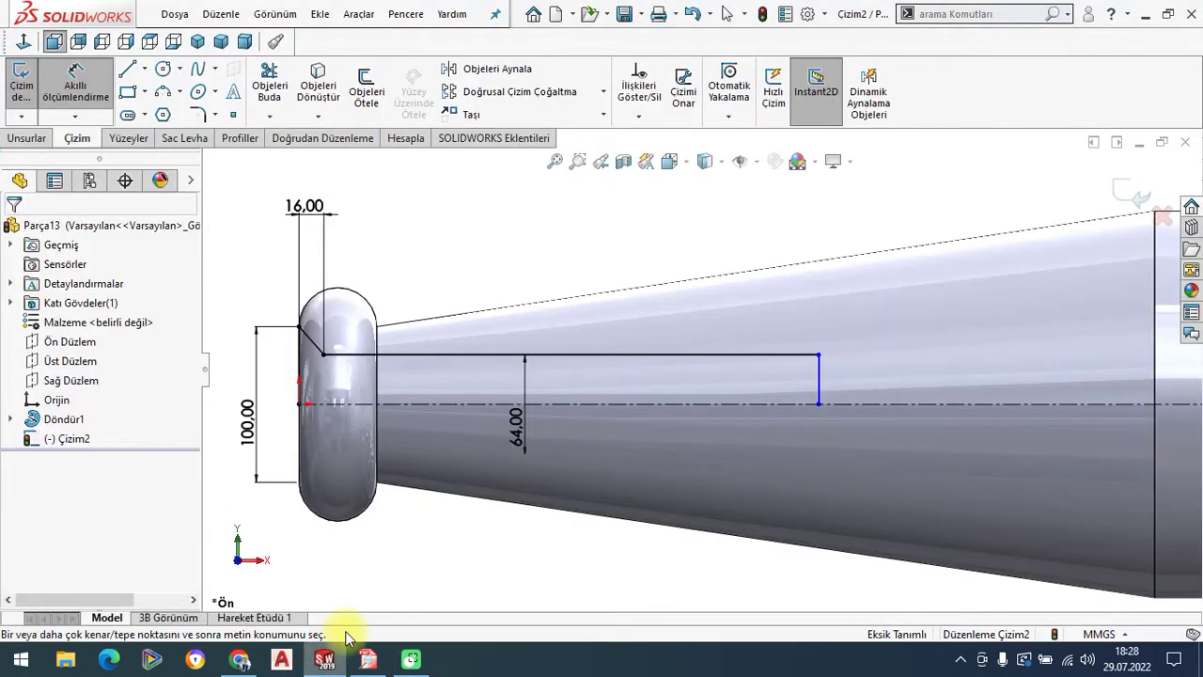
left_click(322, 353)
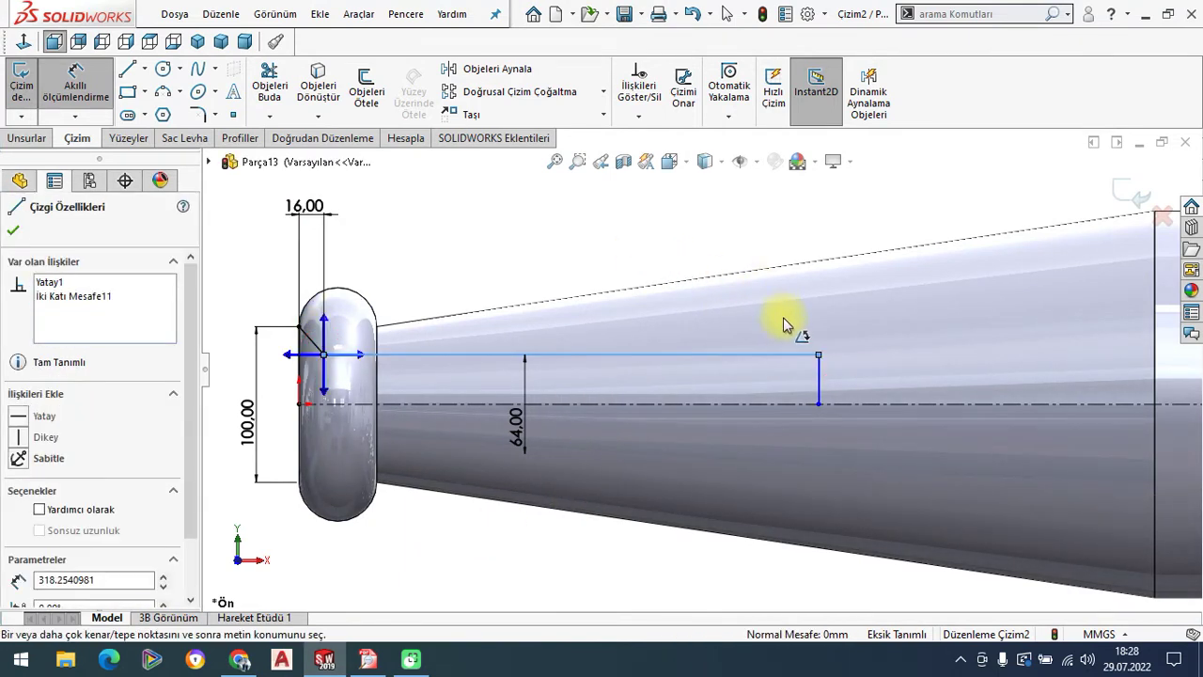
left_click(820, 385)
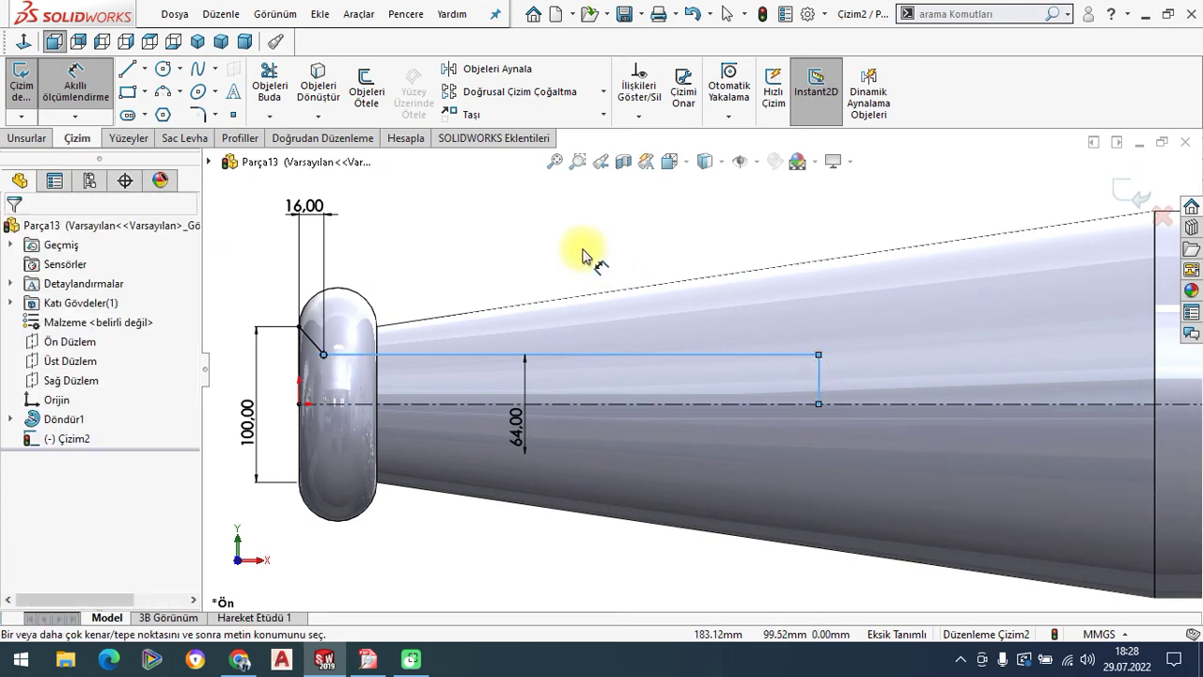
key("Escape")
key("Escape")
left_click(84, 94)
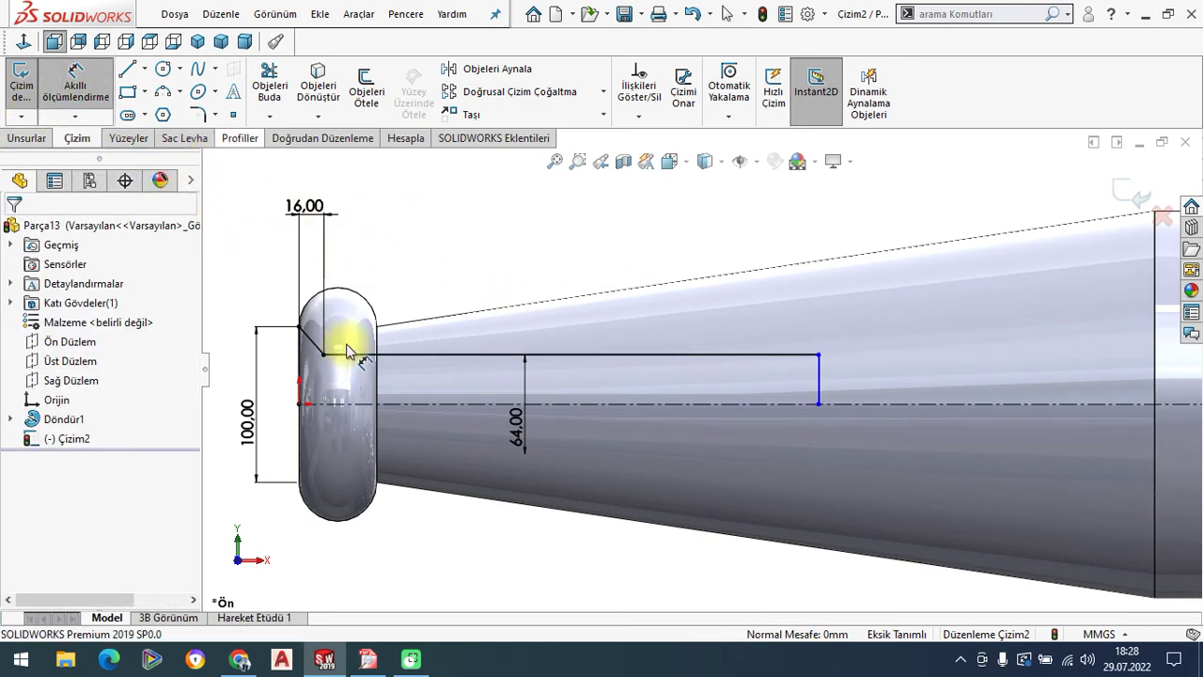
left_click(323, 354)
left_click(620, 248)
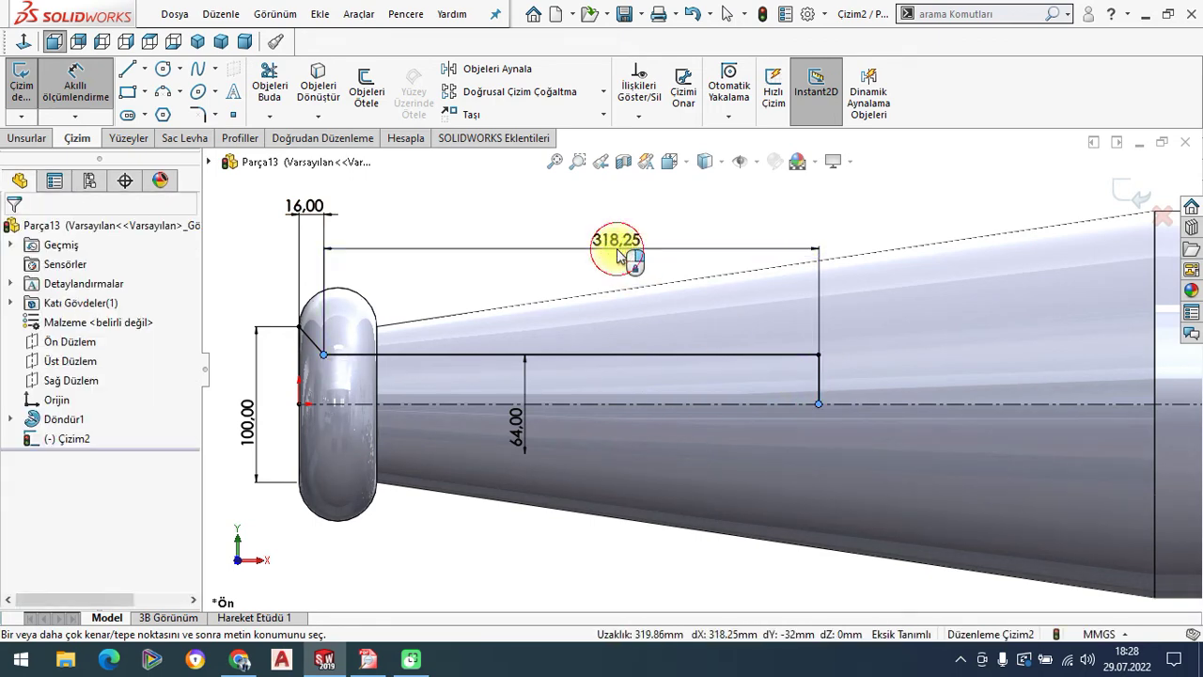
type("375")
key("Return")
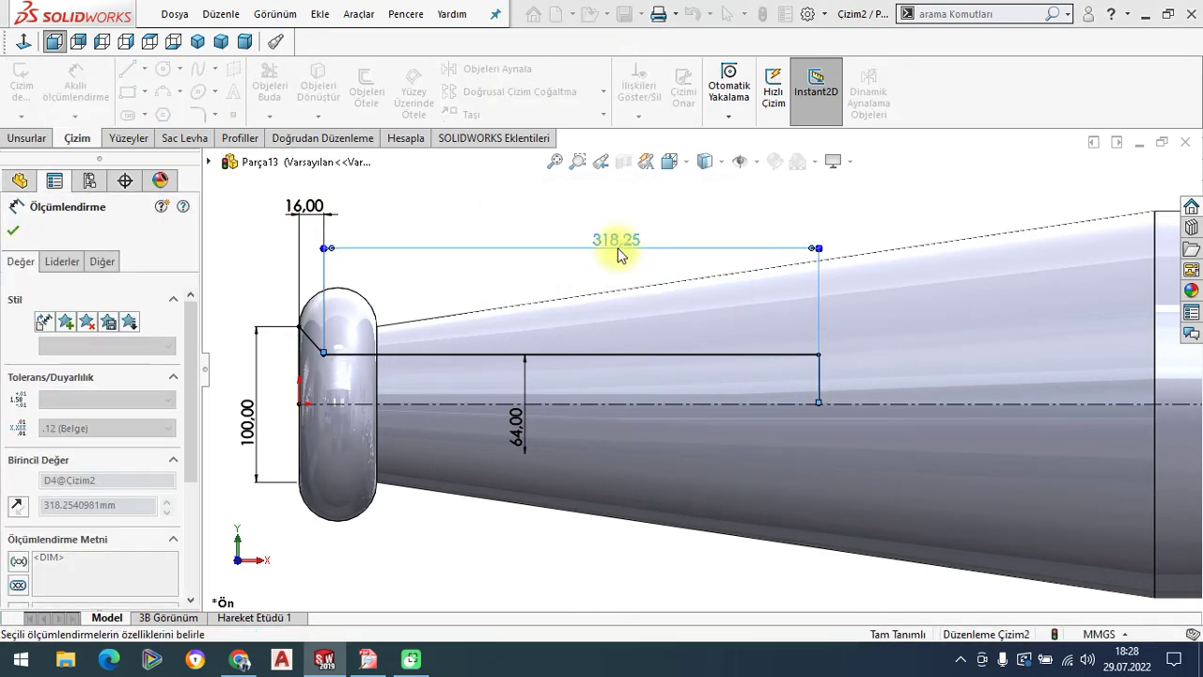
left_click(9, 228)
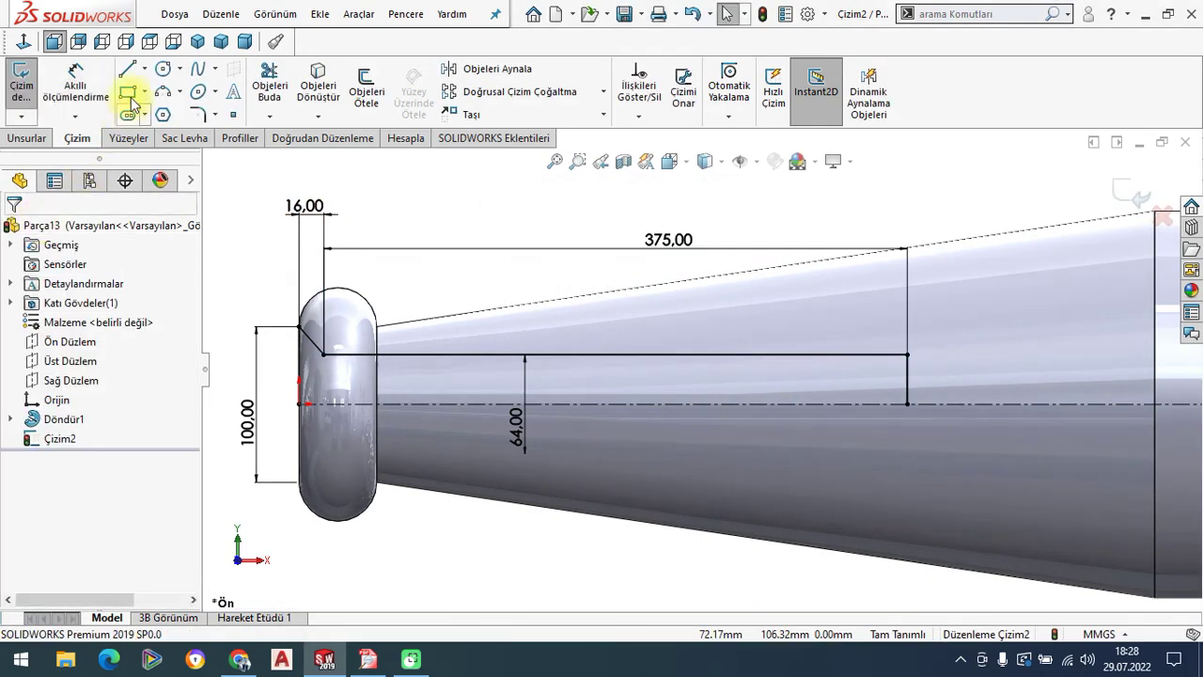
Create a 360° Döndürme ile Kesme (Kes-Döndür1) around the centreline from the closed bore sketch.
left_click(197, 41)
scroll(709, 306, "down", 3)
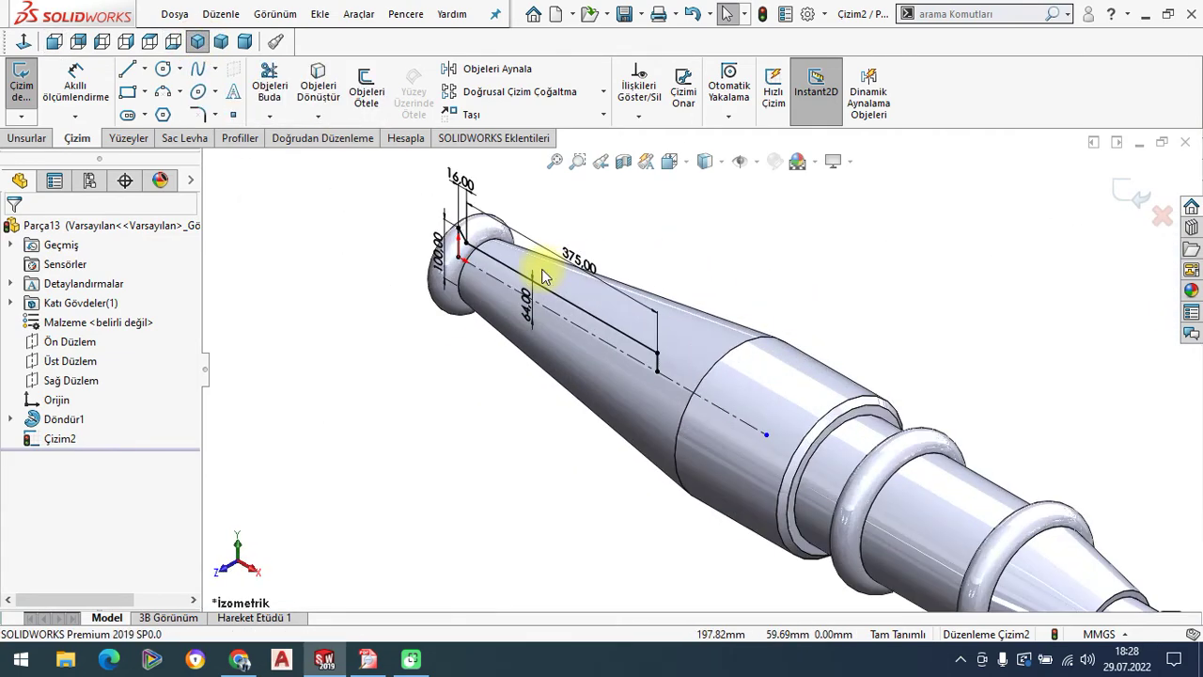
scroll(710, 306, "down", 2)
left_click(27, 138)
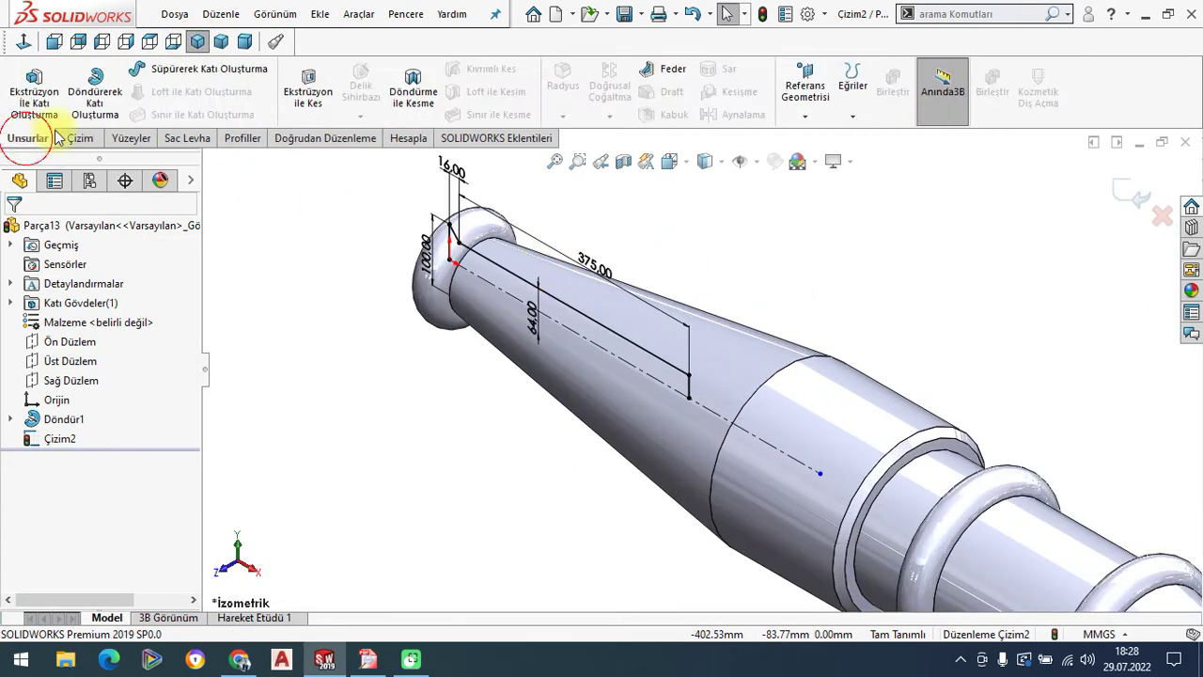
left_click(413, 89)
left_click(642, 337)
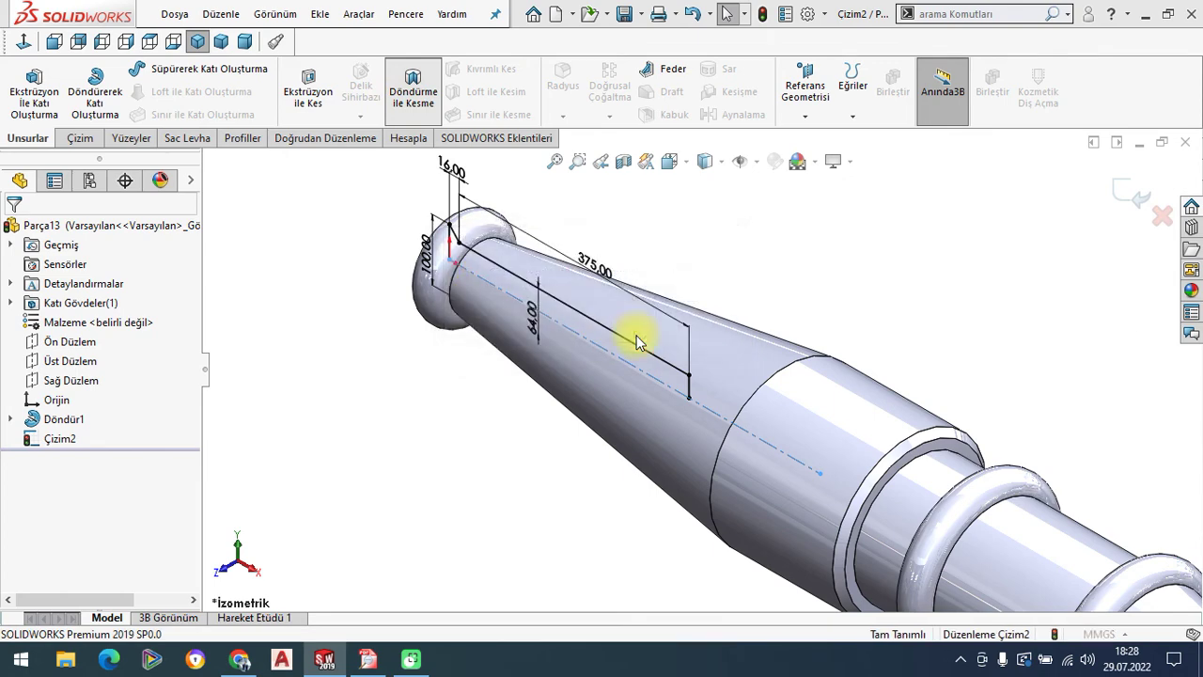
left_click(14, 231)
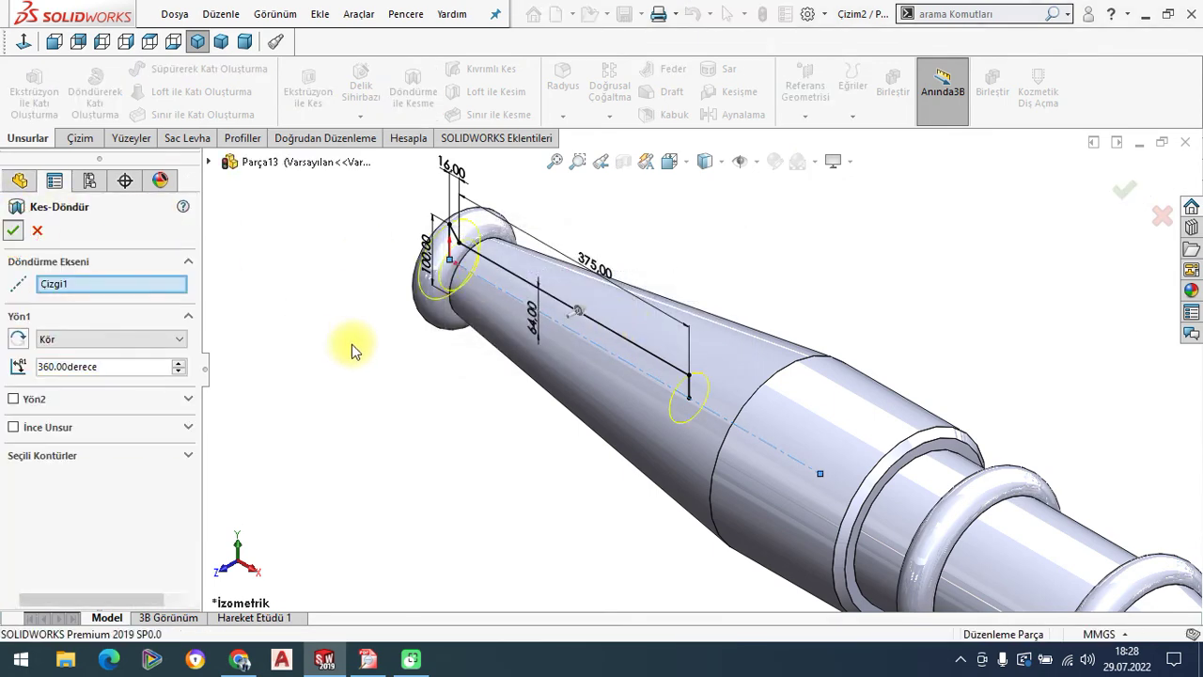
mouse_move(416, 348)
middle_mouse_down()
mouse_move(519, 344)
mouse_move(501, 393)
middle_mouse_up()
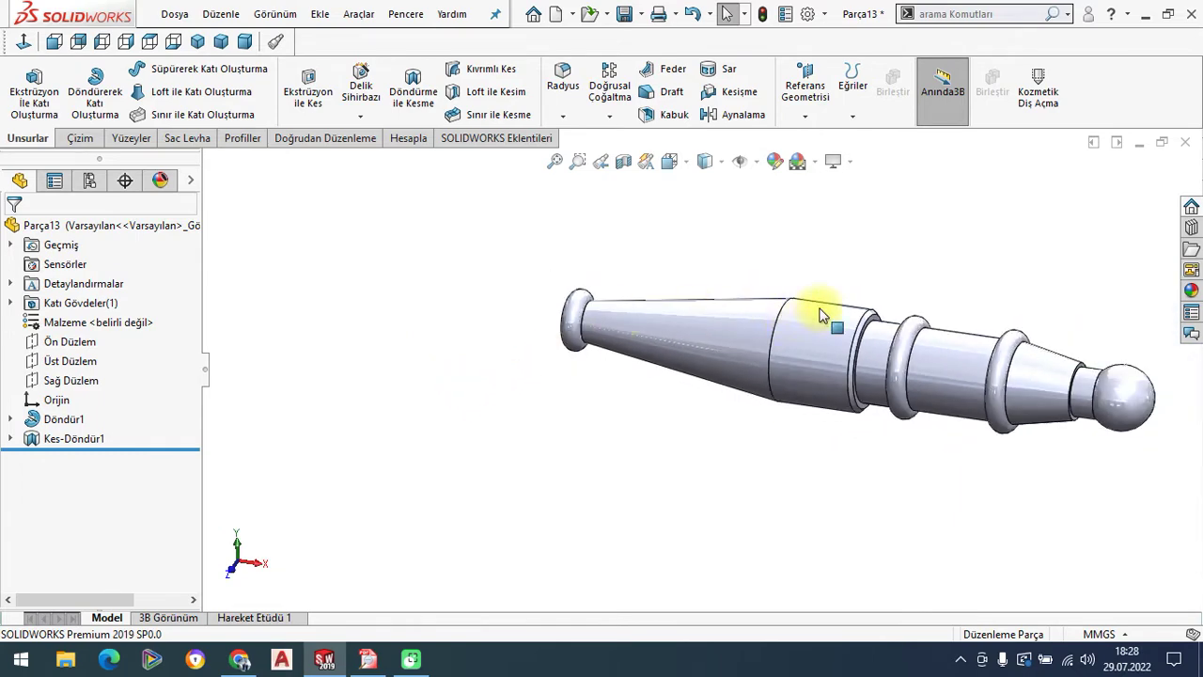
scroll(819, 314, "down", 2)
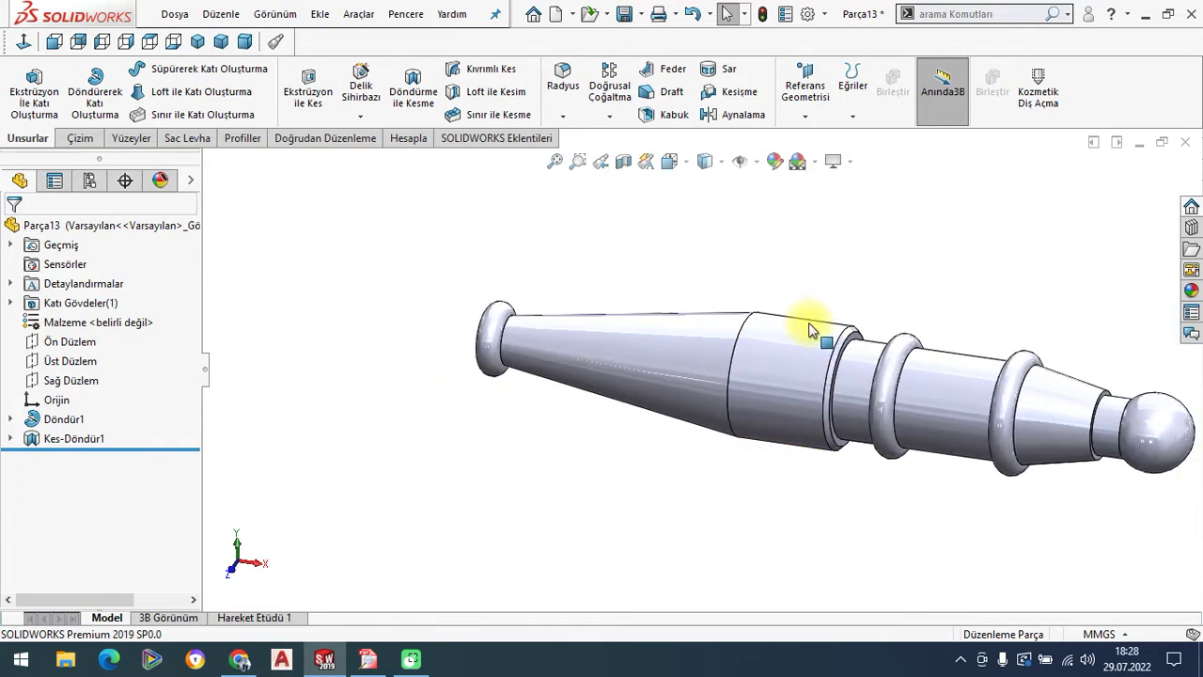
Start a sketch on Ön Düzlem, view it Normal To, and set display to Hidden Lines Visible.
left_click(38, 343)
left_click(34, 319)
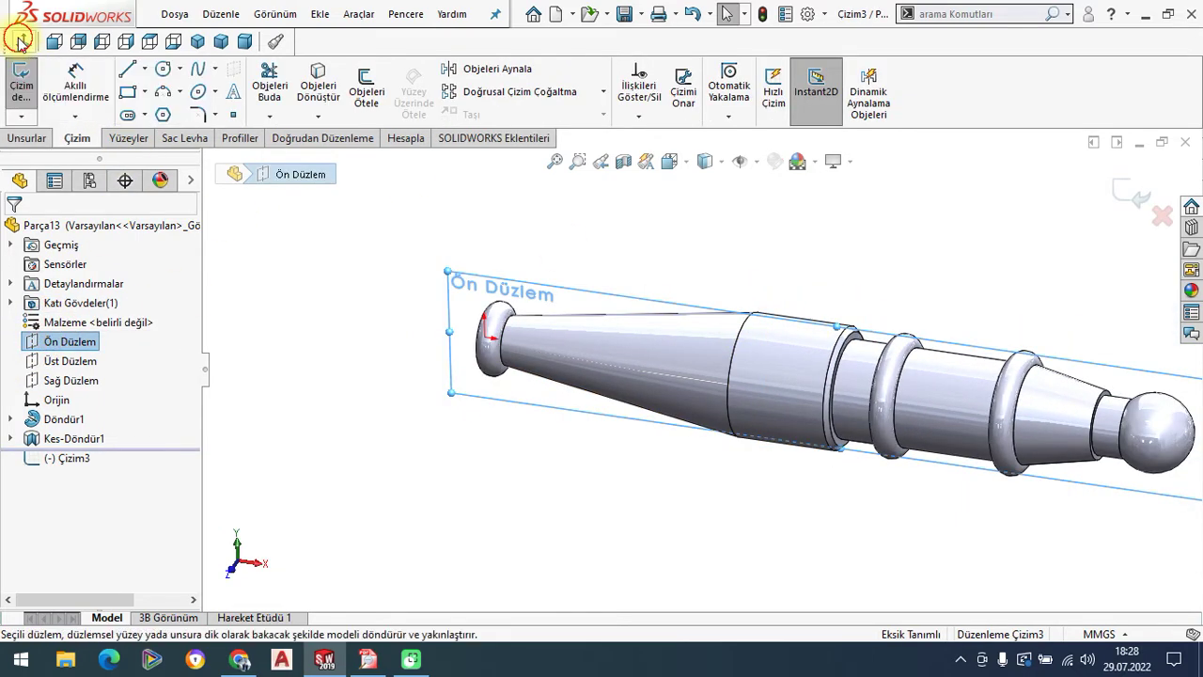
left_click(18, 41)
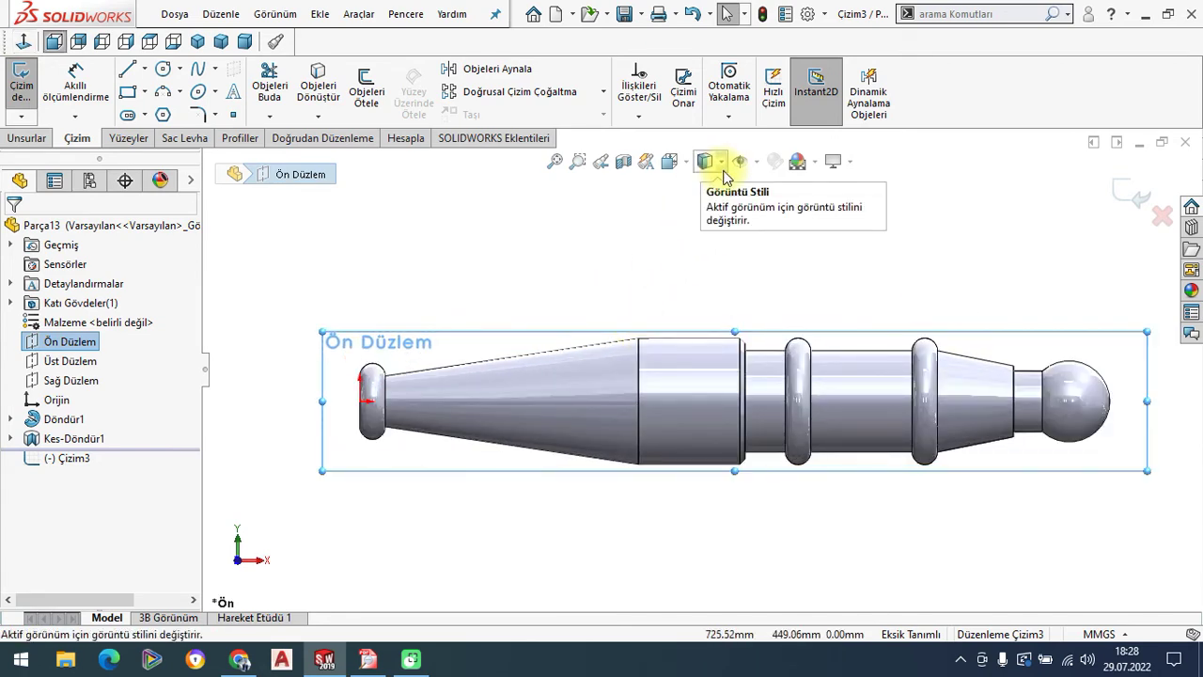
left_click(724, 171)
left_click(714, 249)
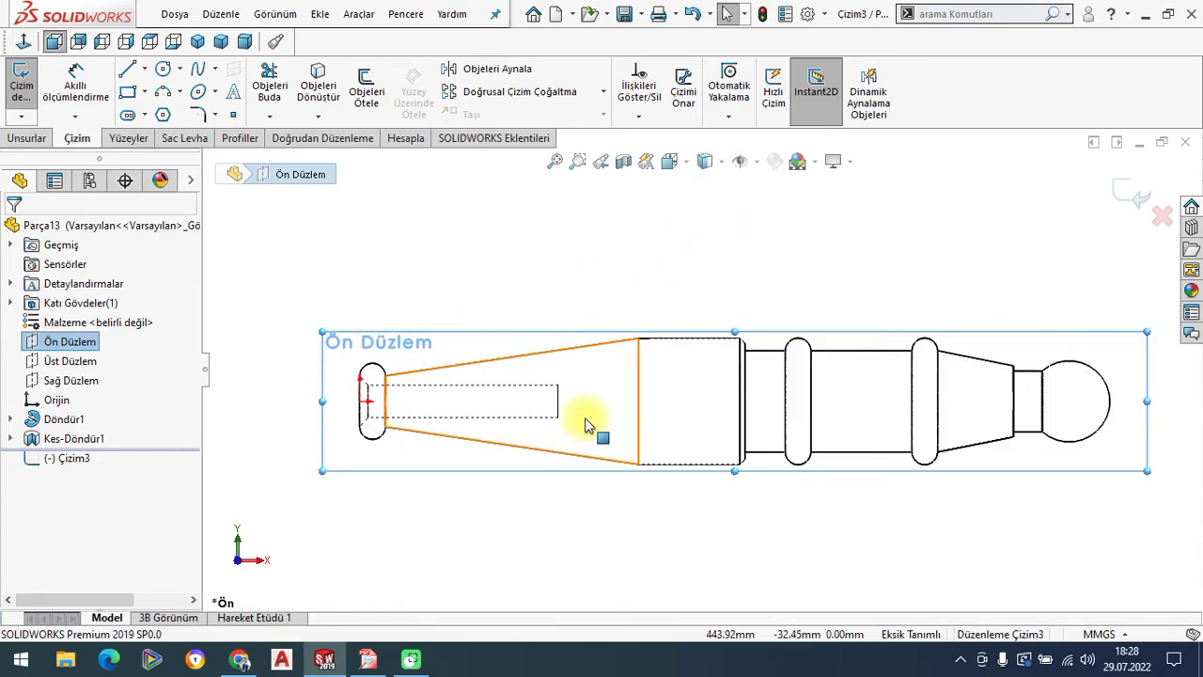
scroll(584, 425, "down", 2)
Cancel the line tool, exit the empty sketch, and check the PDF shaft drawing.
left_click(129, 74)
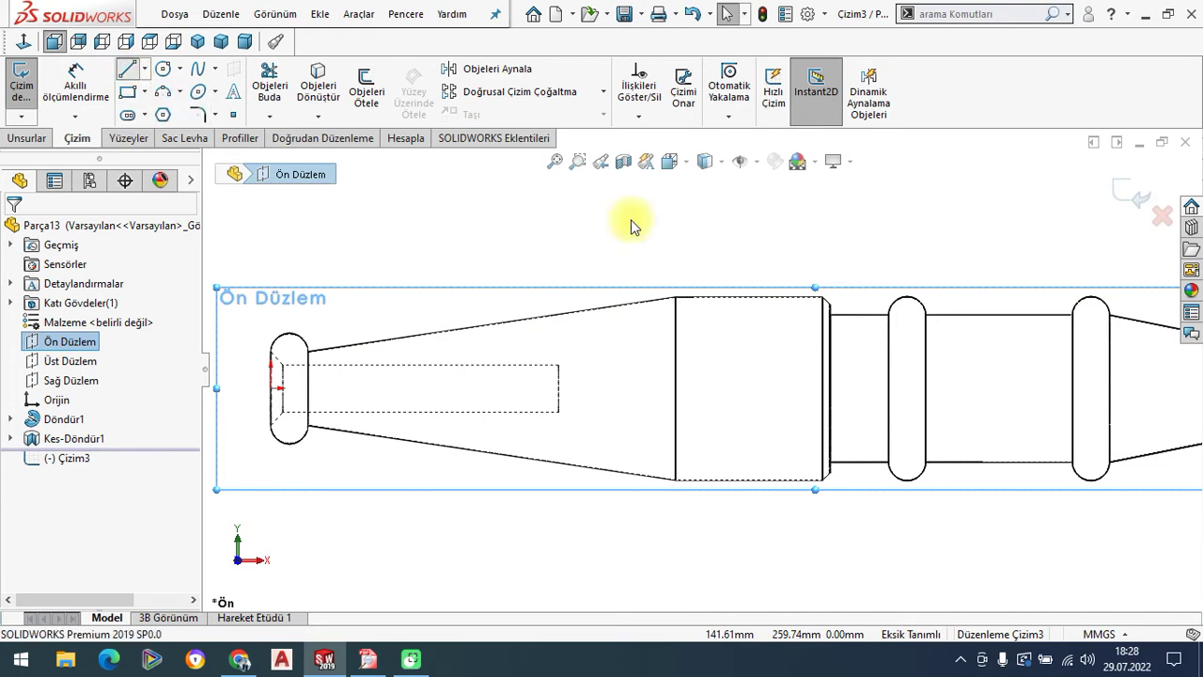
left_click(558, 388)
left_click(38, 234)
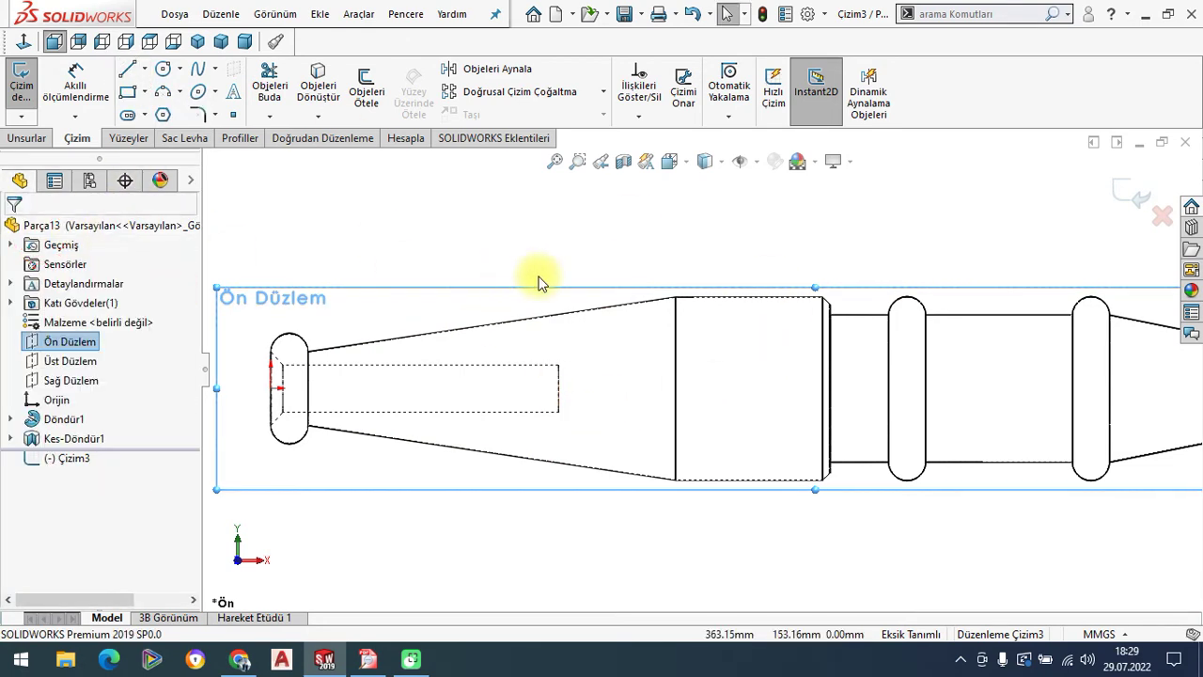
middle_click_drag(655, 344, 625, 376)
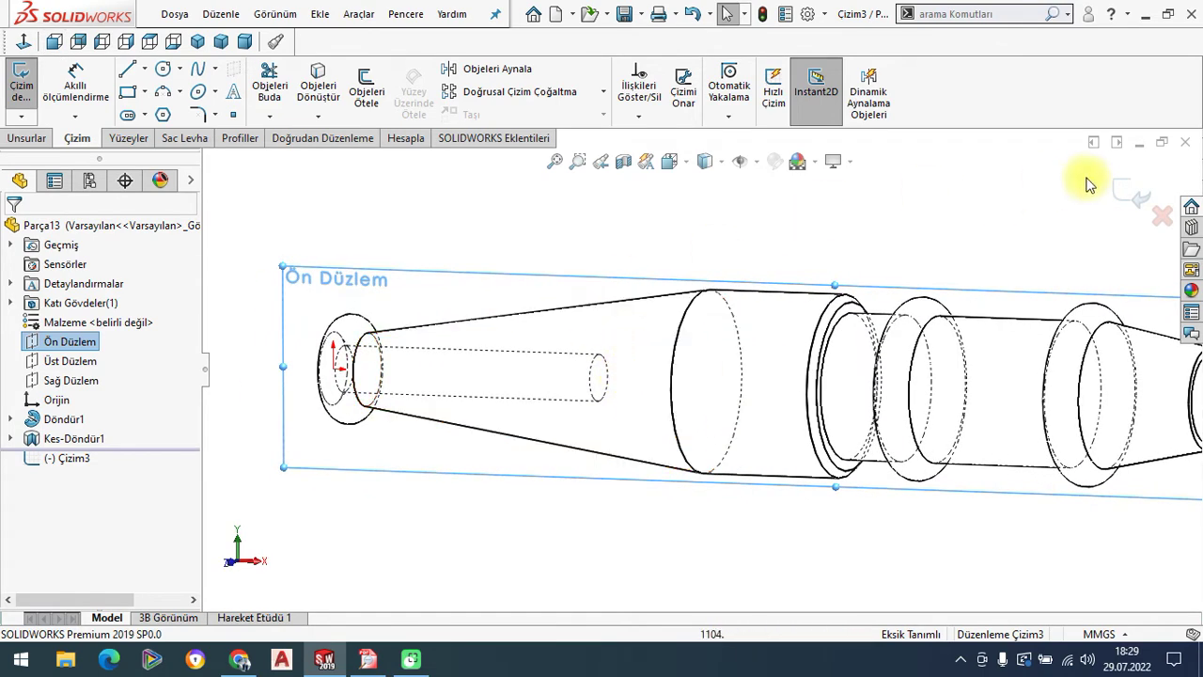
left_click(1138, 196)
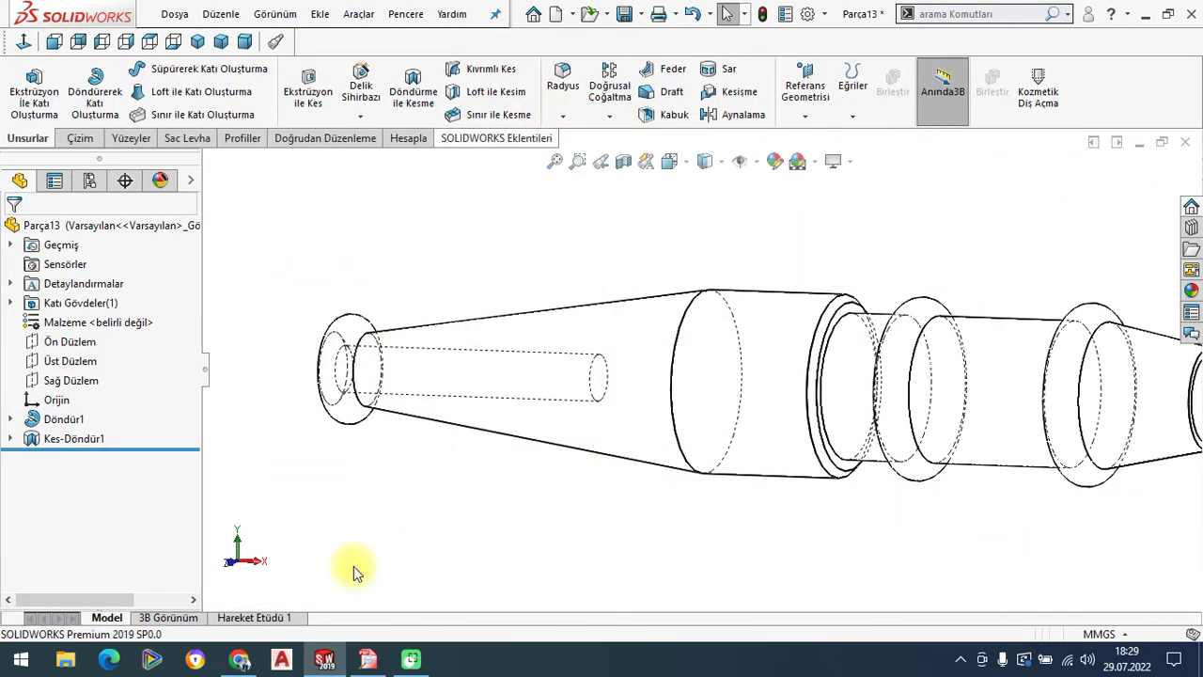
left_click(367, 658)
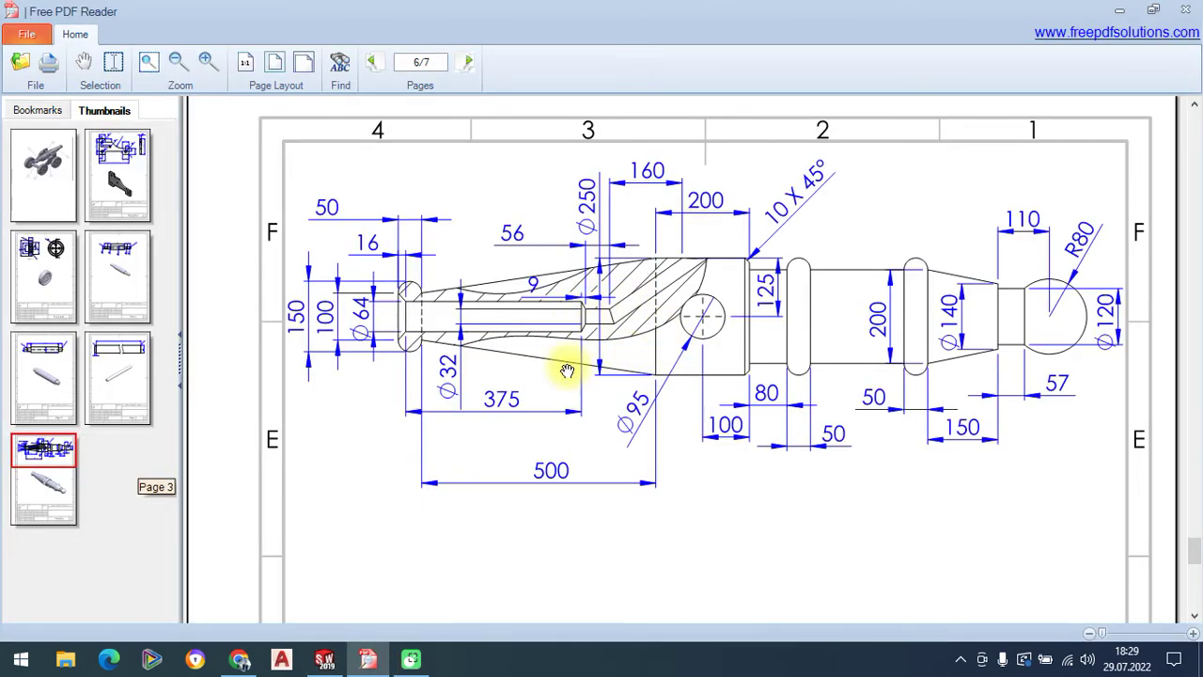
Chamfer the bore's inner end edge 9 mm × 45° (Pah1), then open a new Ön Düzlem sketch.
left_click(324, 659)
left_click(561, 116)
left_click(578, 158)
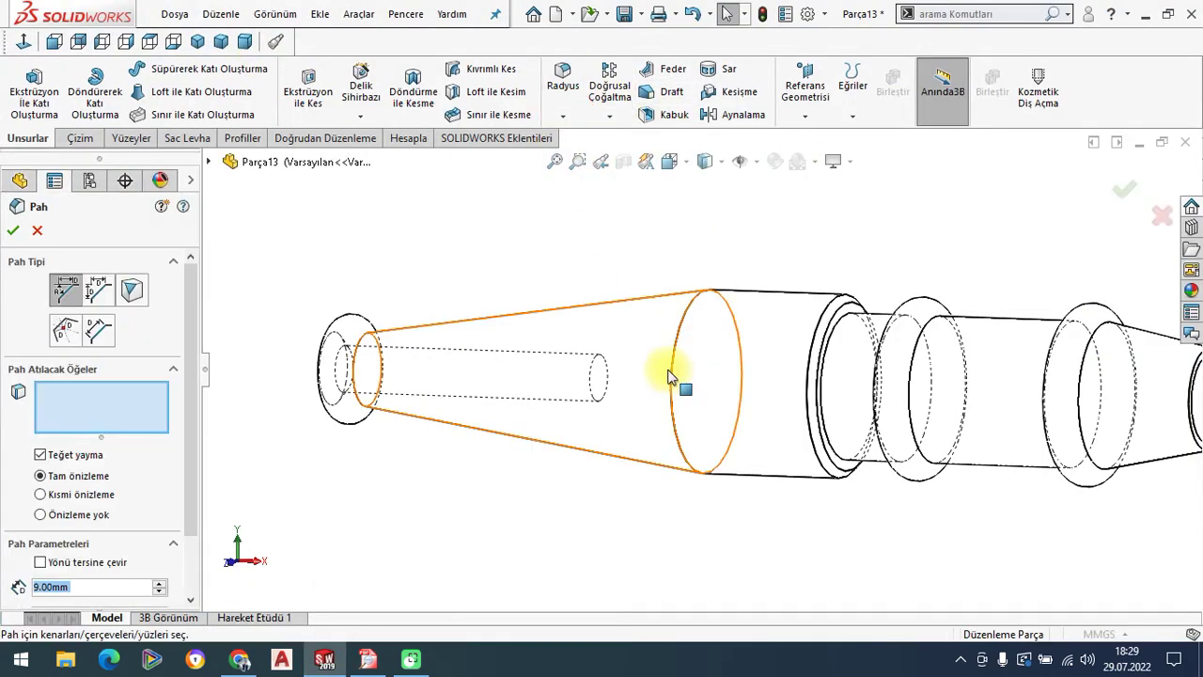
left_click(604, 363)
left_click(14, 232)
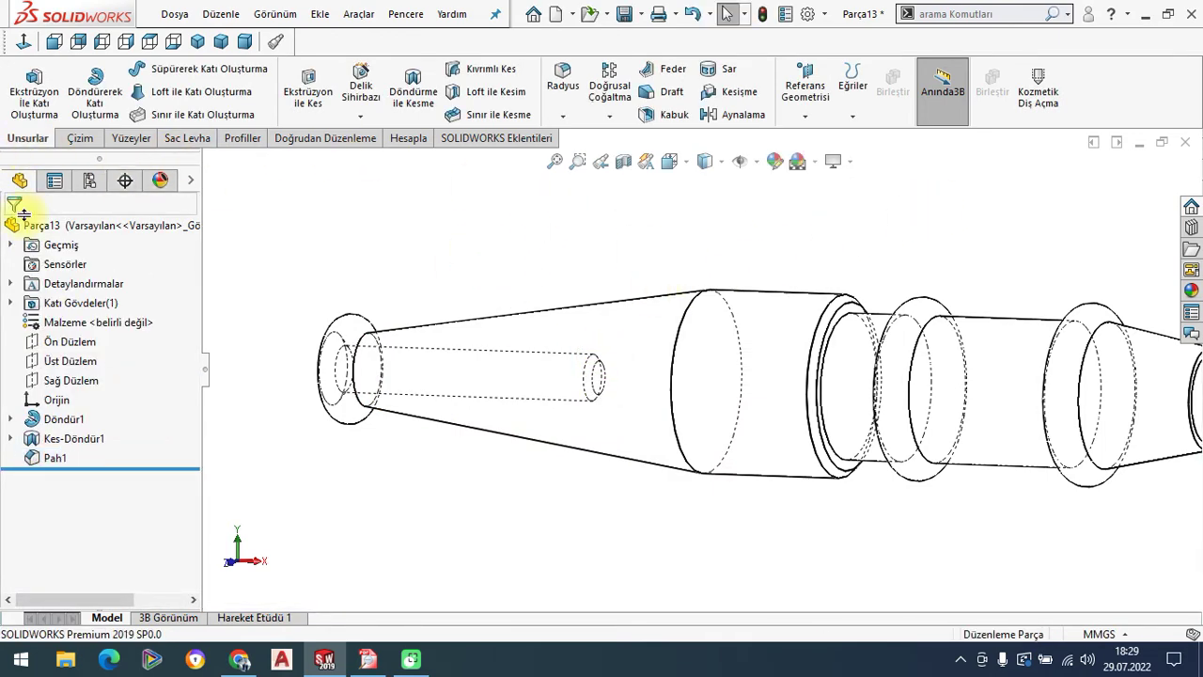
left_click(38, 341)
left_click(42, 320)
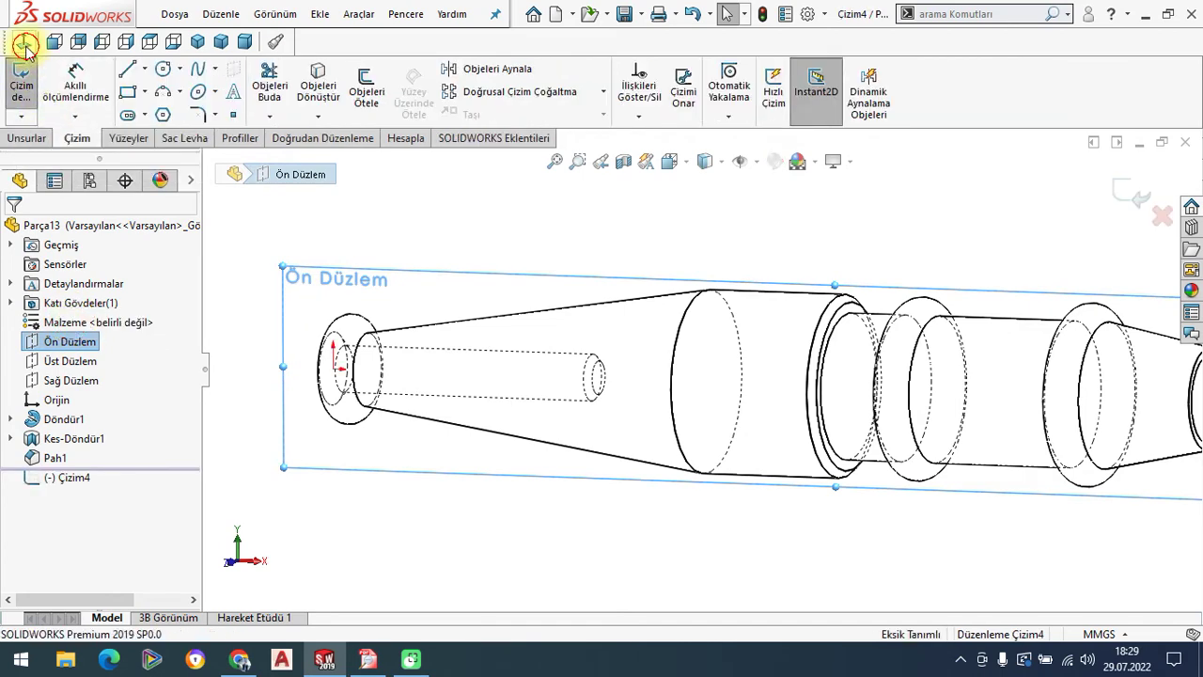
Draw a horizontal line from the bore end, then a slanted line to the top edge, and view the PDF.
scroll(620, 348, "down", 3)
scroll(564, 287, "down", 3)
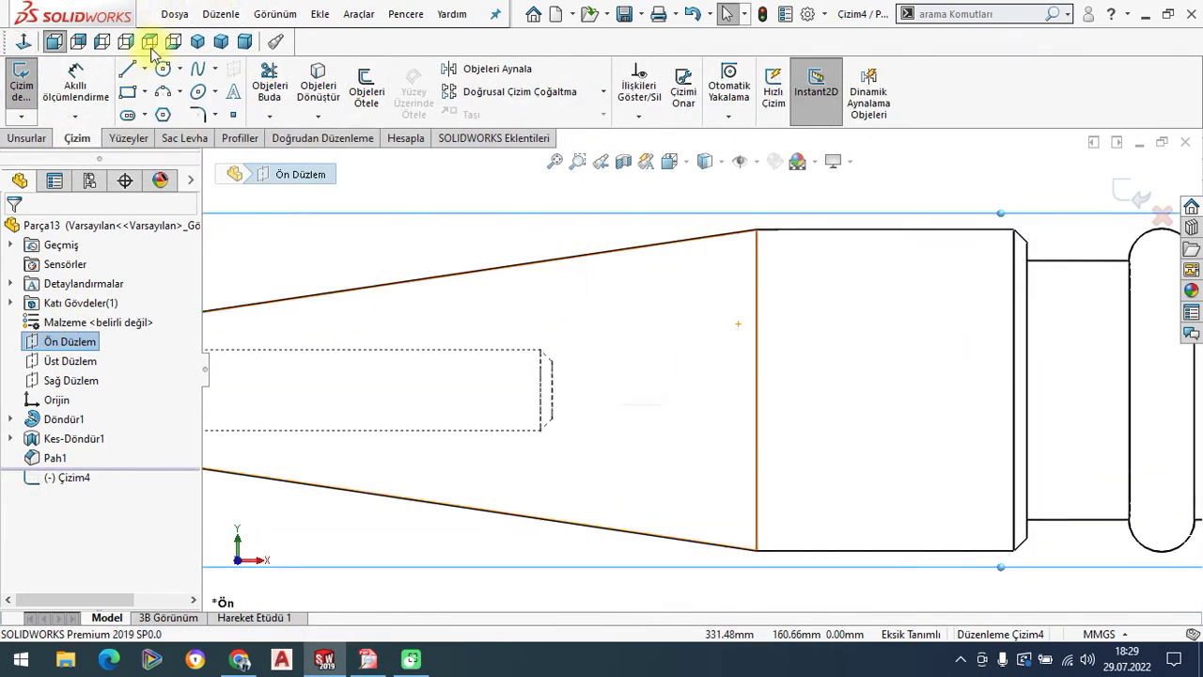
left_click(127, 68)
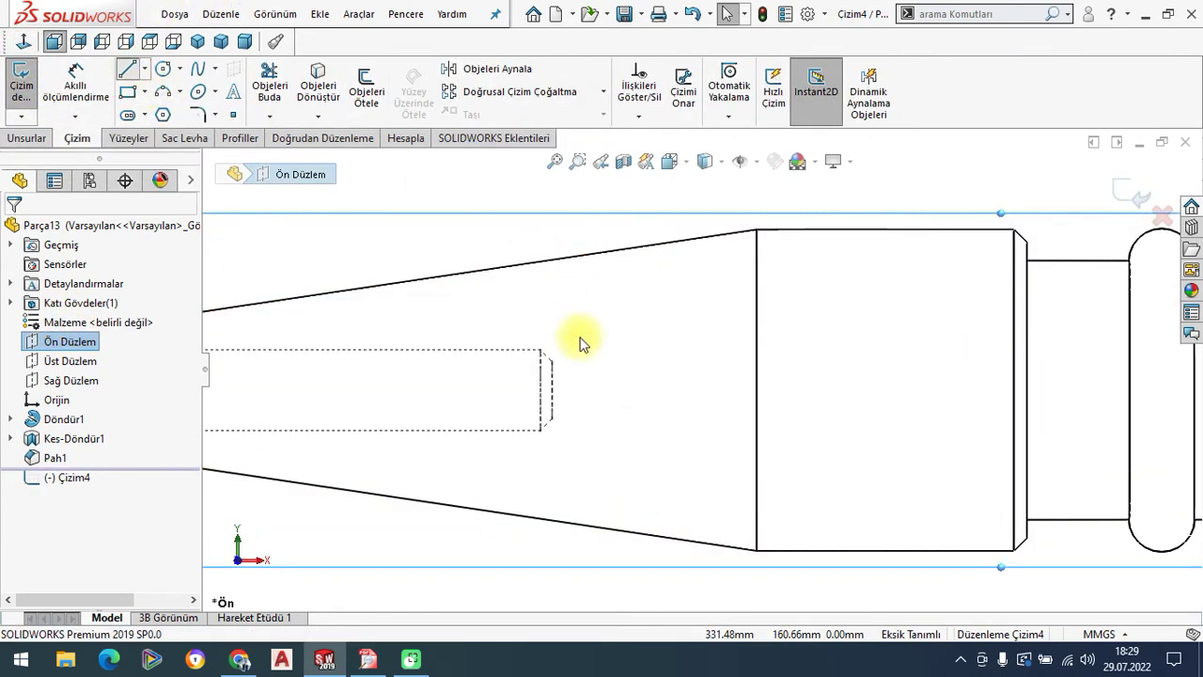
left_click(553, 389)
left_click(817, 389)
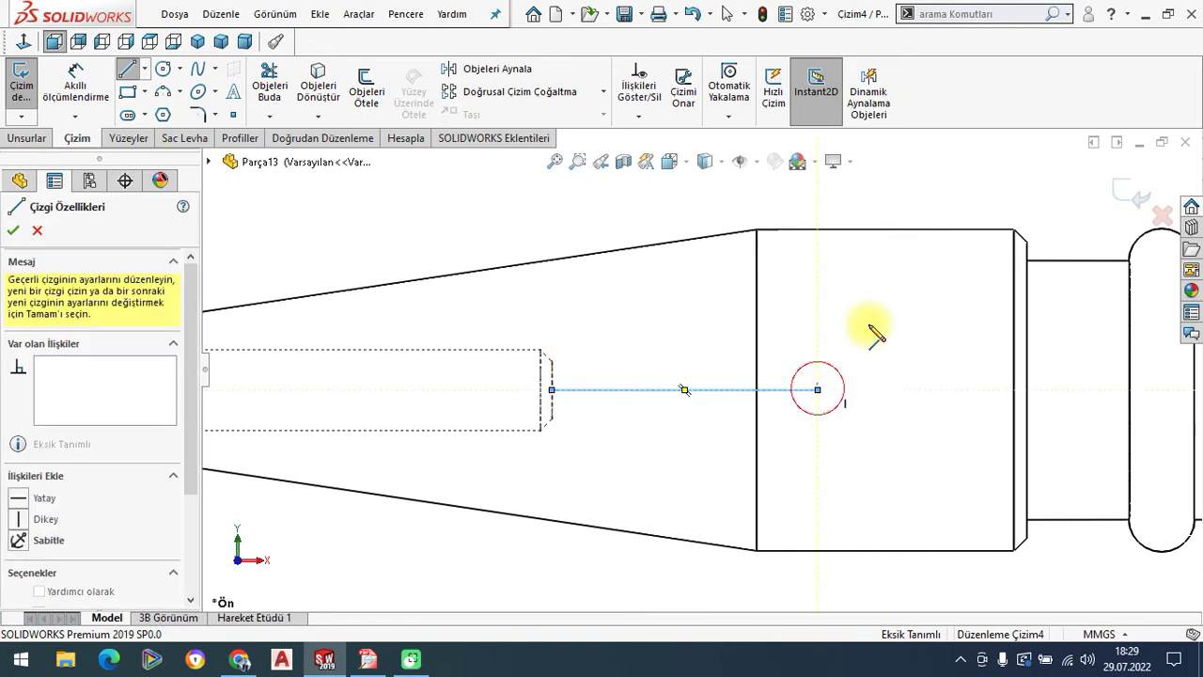
left_click(913, 230)
right_click(550, 175)
left_click(568, 189)
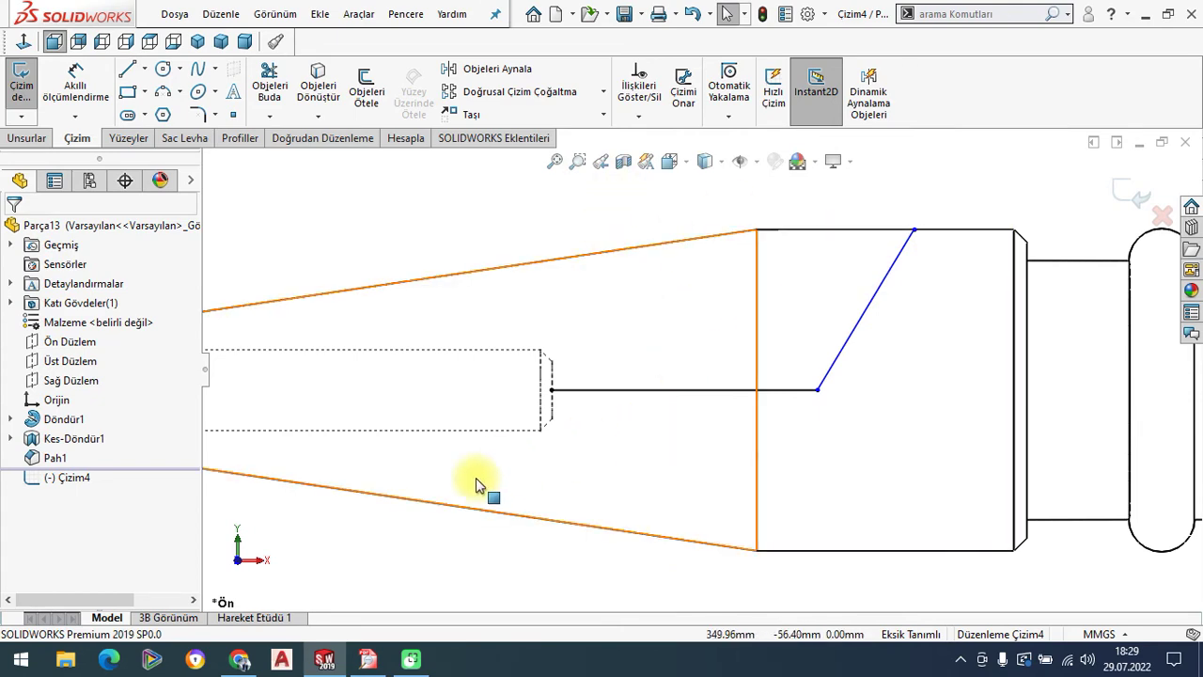
left_click(368, 657)
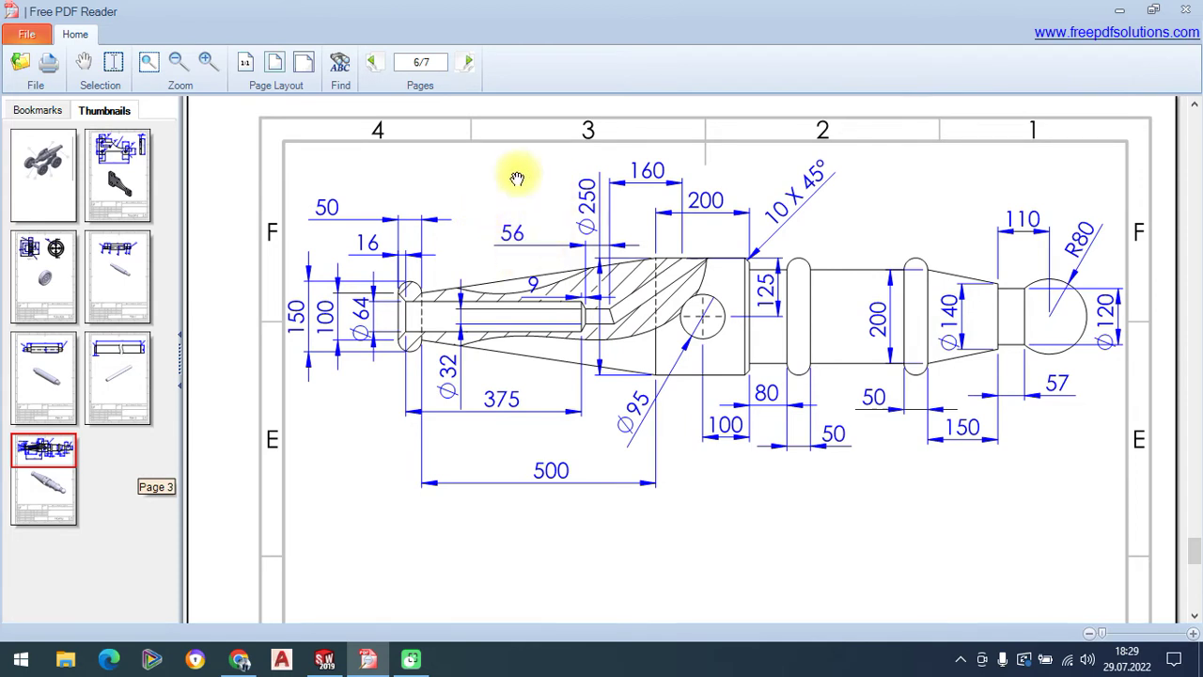
left_click(611, 161)
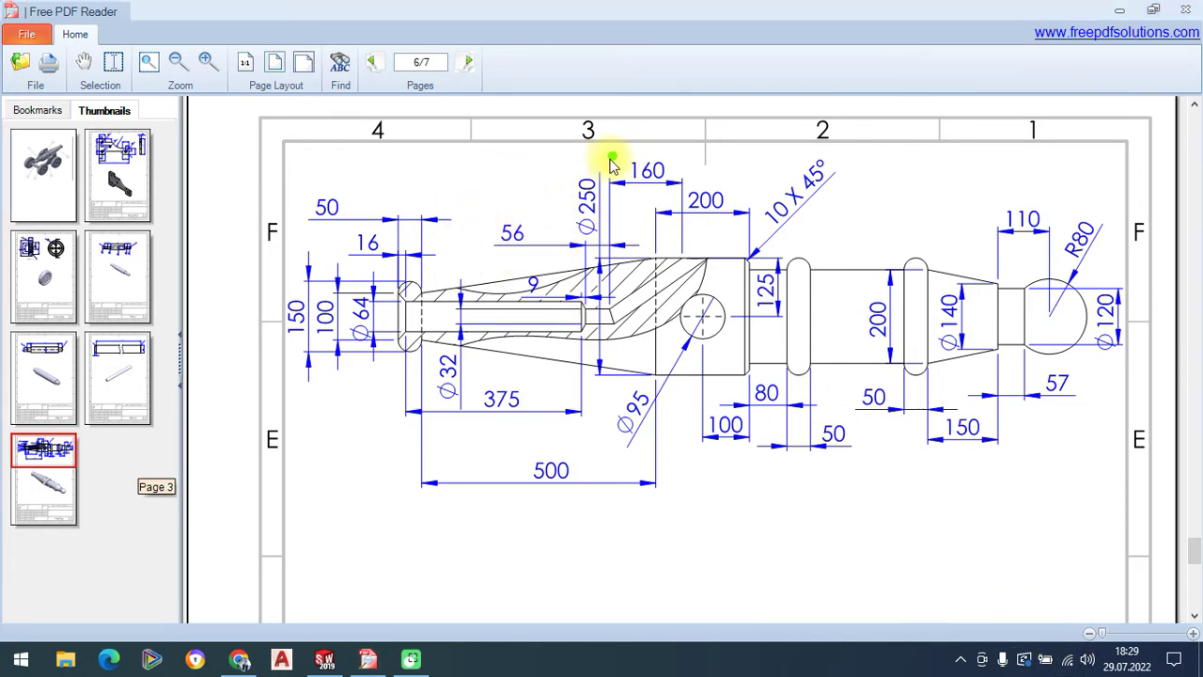
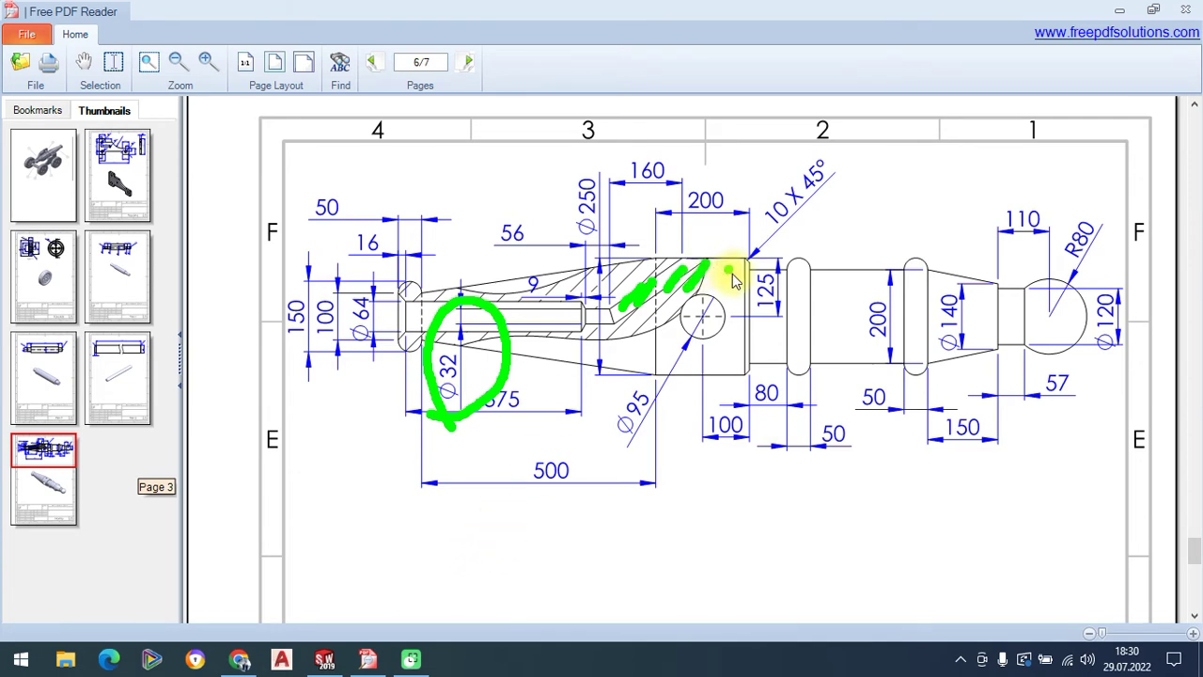
Check the angled channel and Ø32 bore dimensions on the PDF drawing, then return to SOLIDWORKS.
left_click(688, 216)
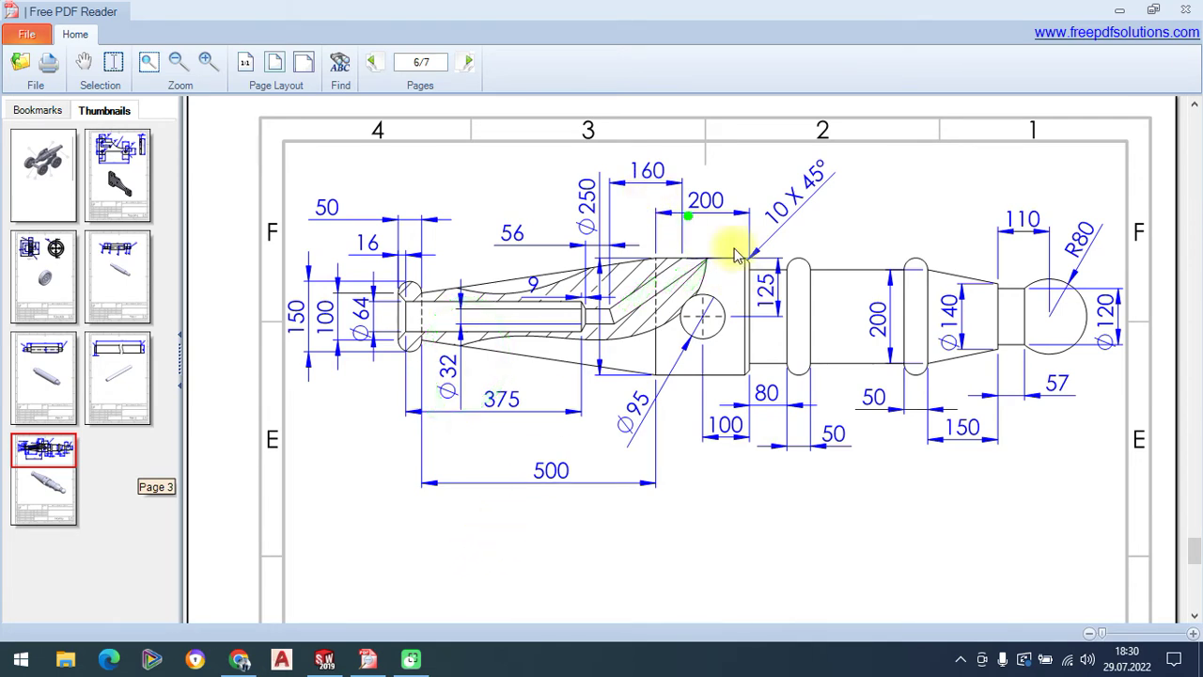
left_click(324, 660)
left_click(74, 83)
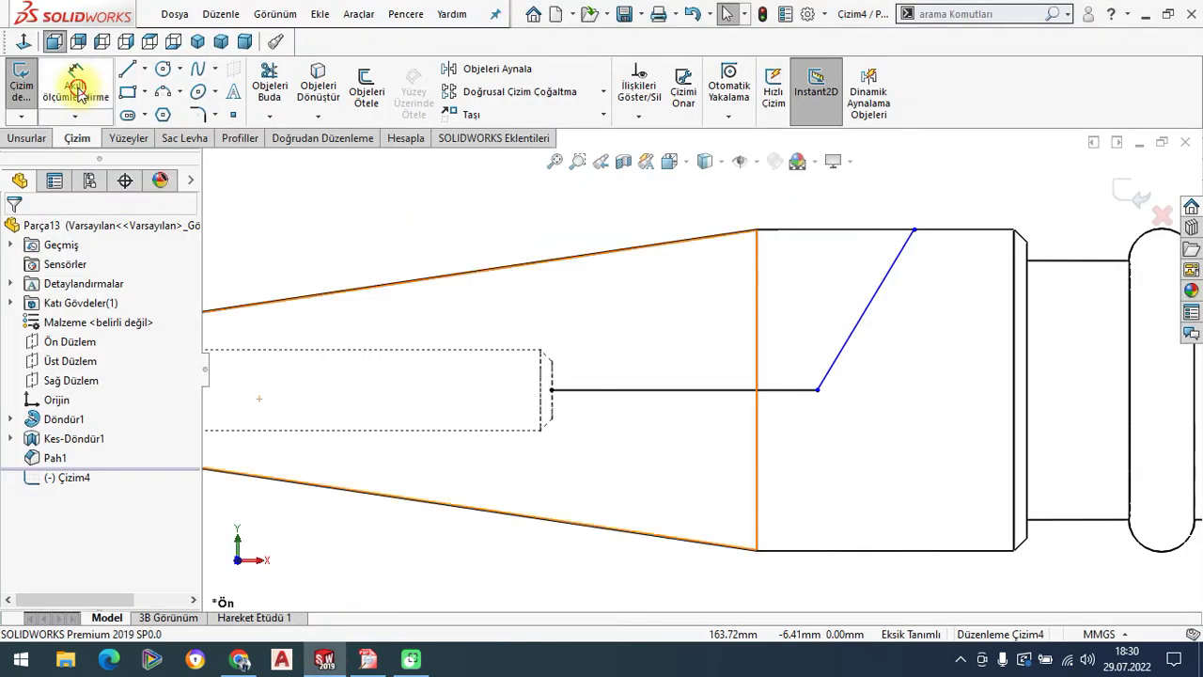
Dimension the horizontal path line to 56, checking the value against the drawing.
left_click(680, 390)
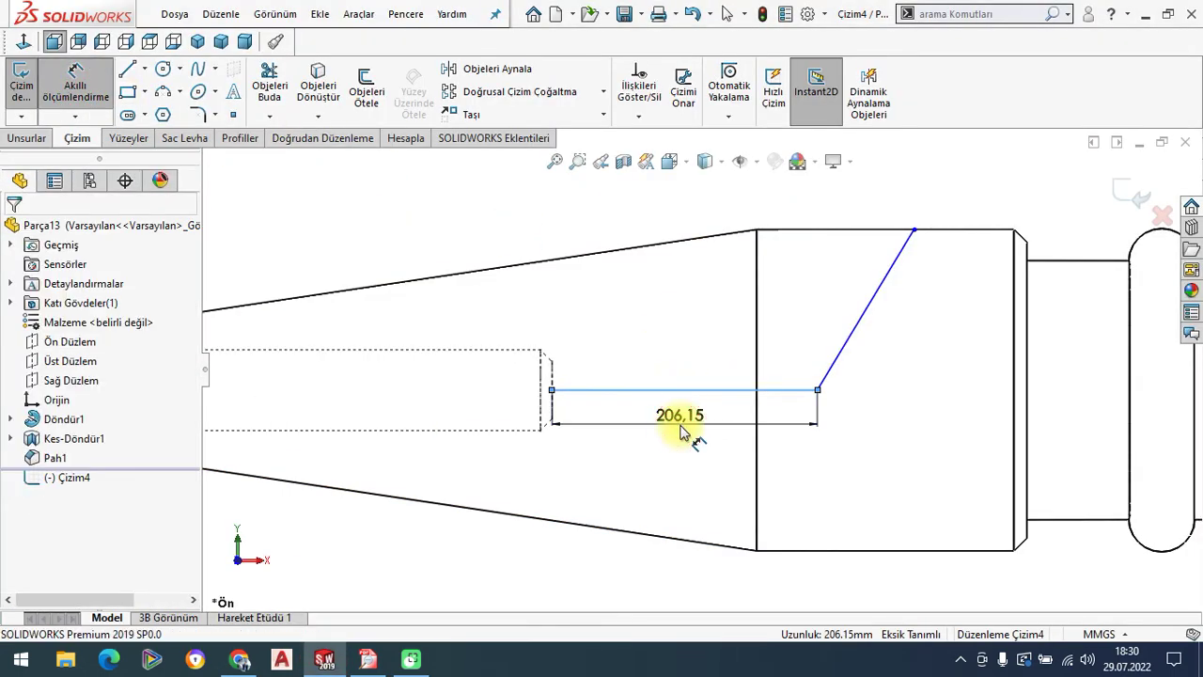
left_click(681, 430)
type("56")
key("Return")
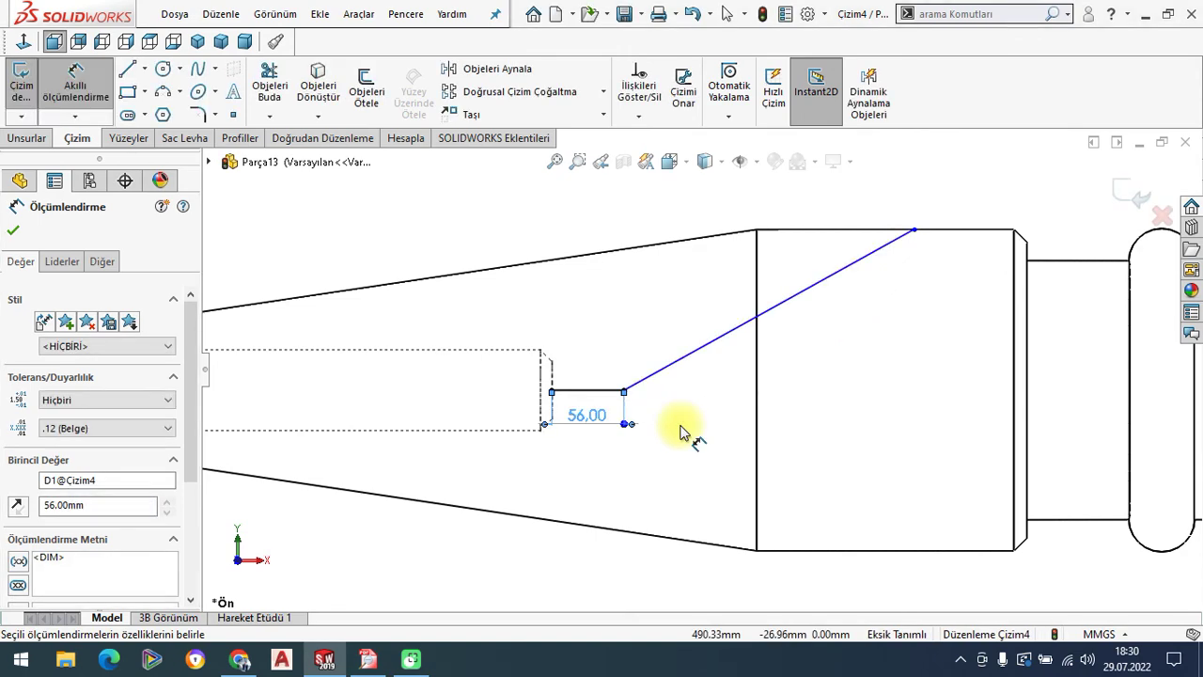
left_click(569, 249)
mouse_move(367, 660)
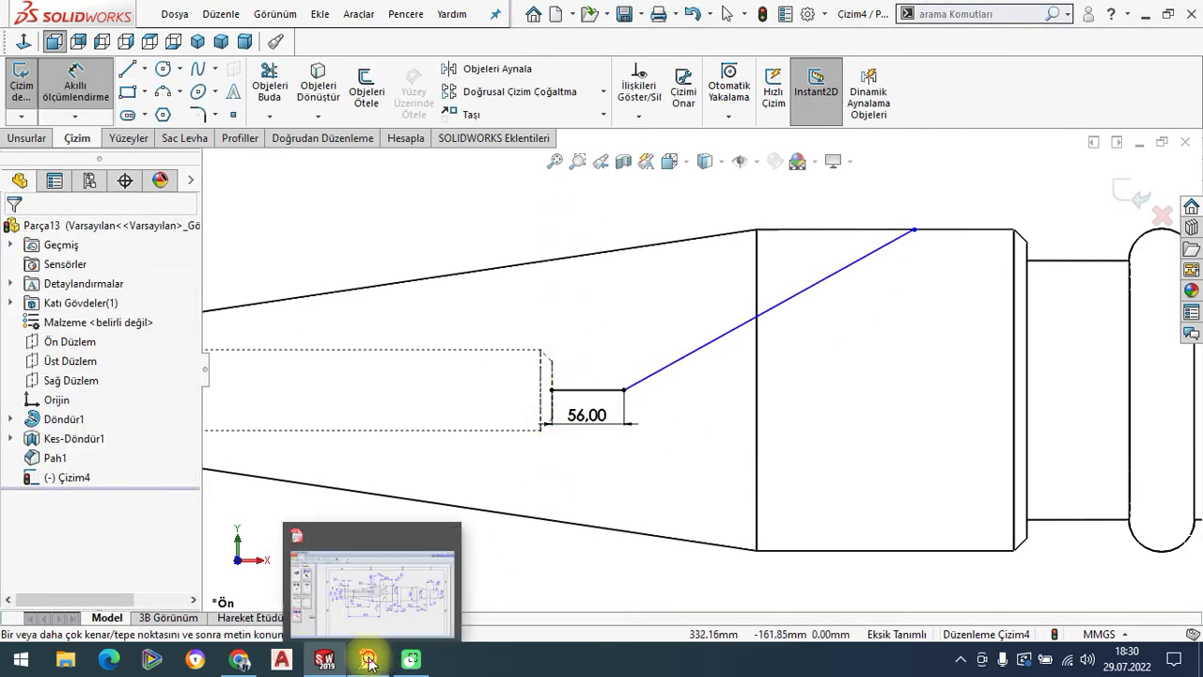
left_click(368, 660)
left_click(324, 660)
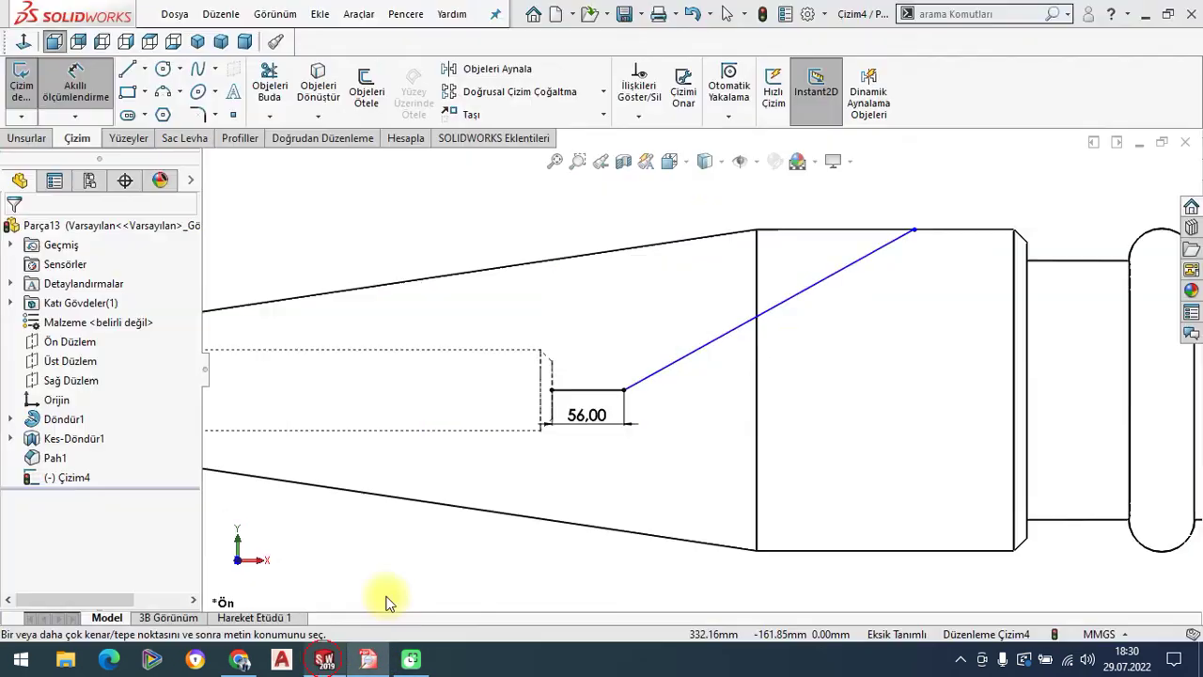
Set the angled line's horizontal span to 176 and exit the fully defined sketch Çizim4.
left_click(623, 389)
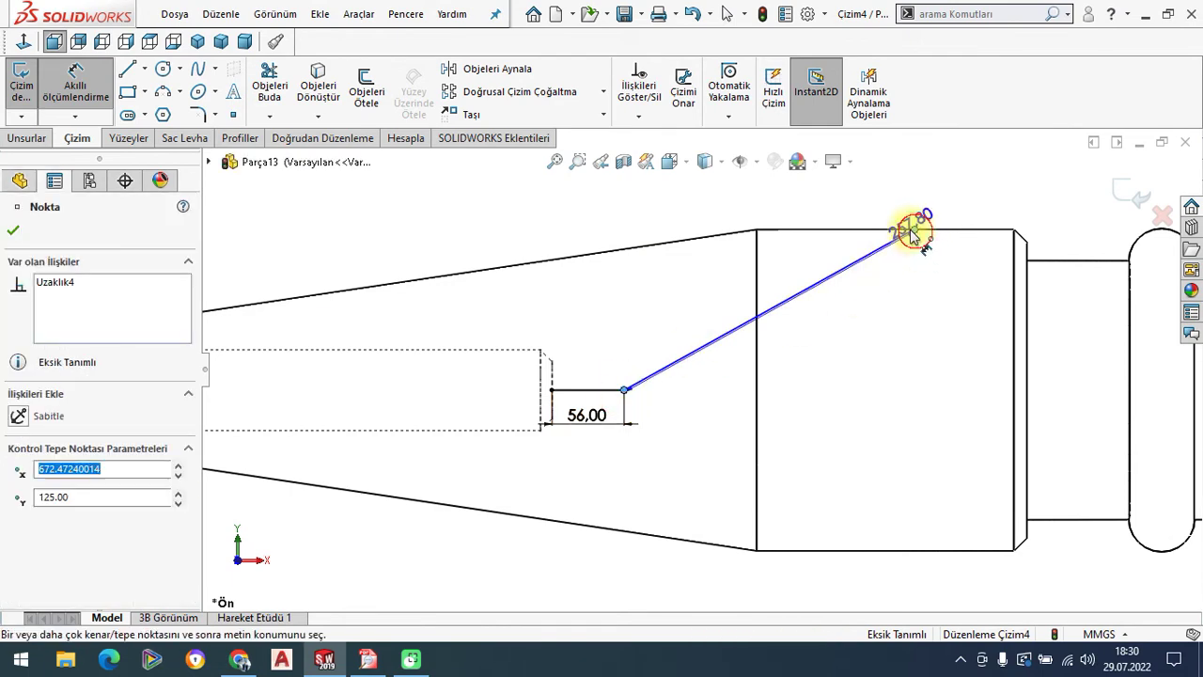
left_click(914, 232)
left_click(798, 192)
type("17")
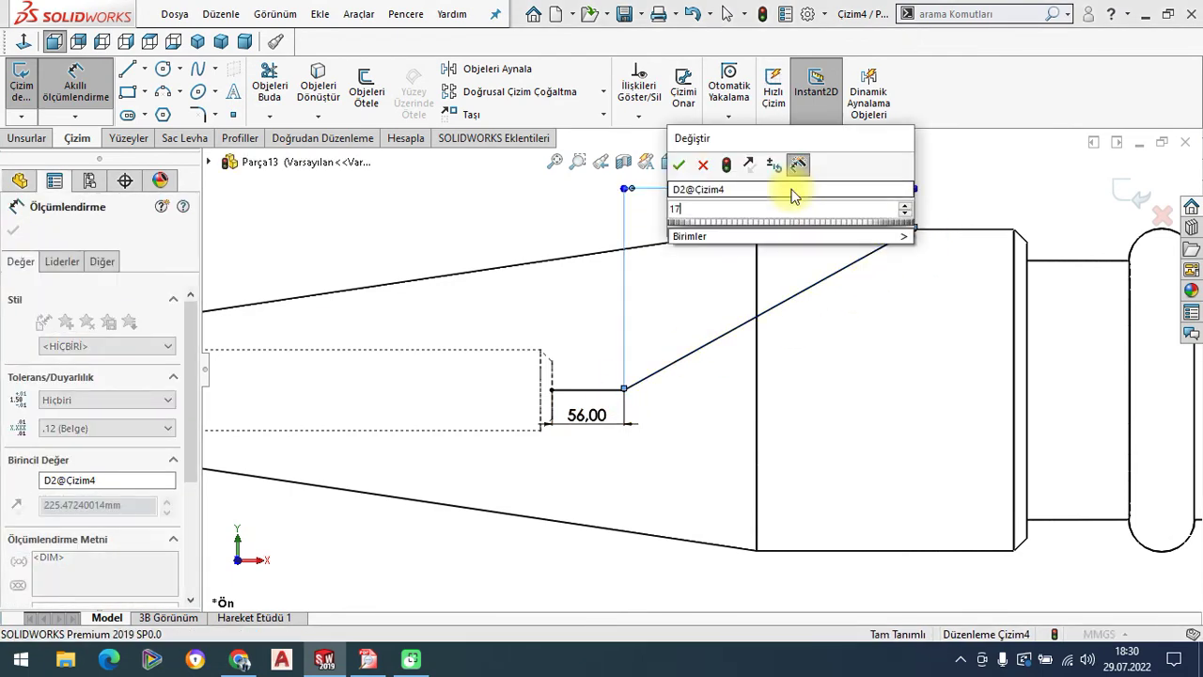
type("6")
key("Return")
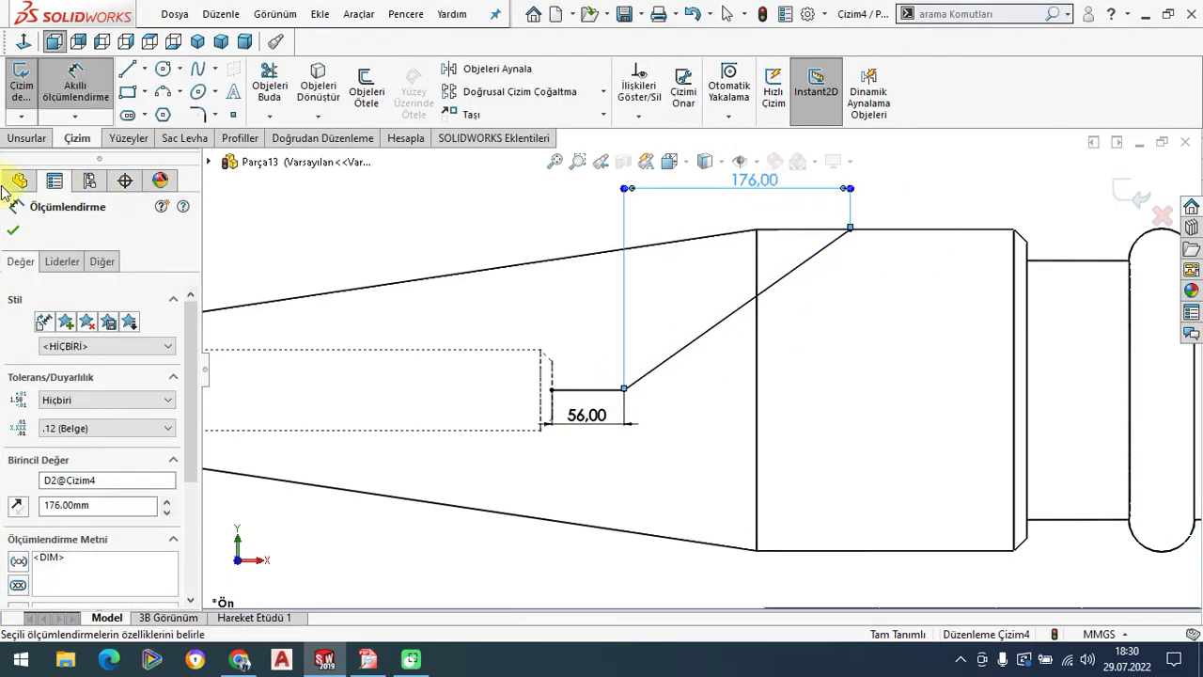
left_click(12, 233)
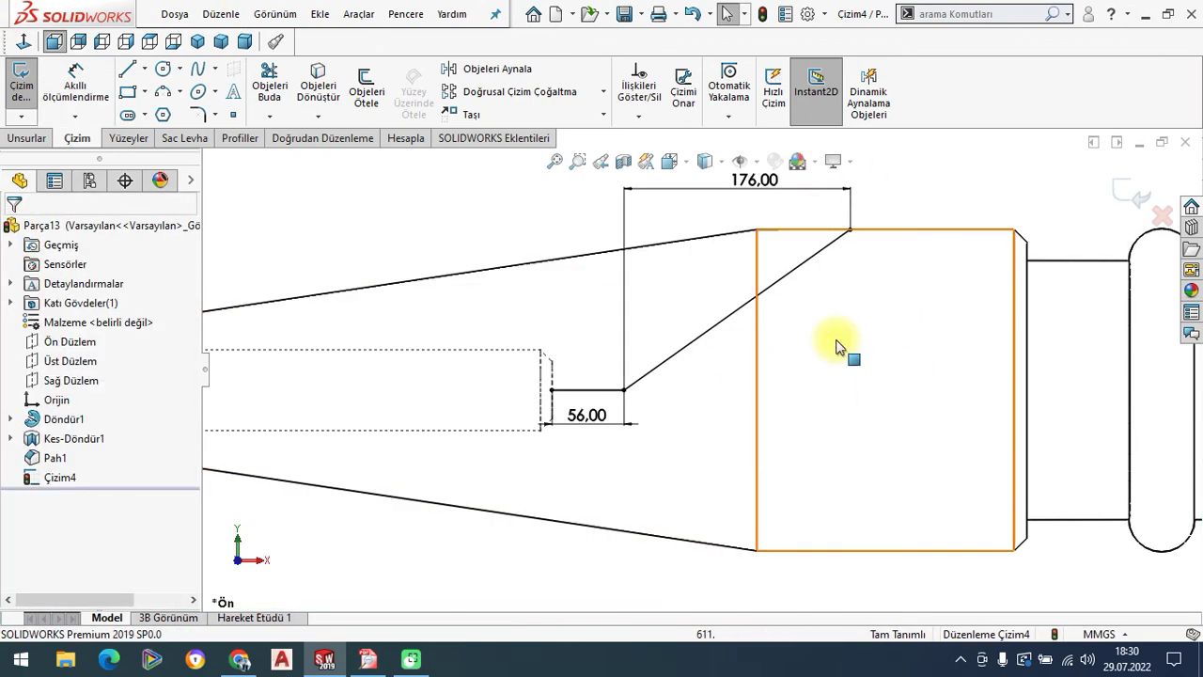
scroll(704, 383, "up", 1)
left_click(1130, 203)
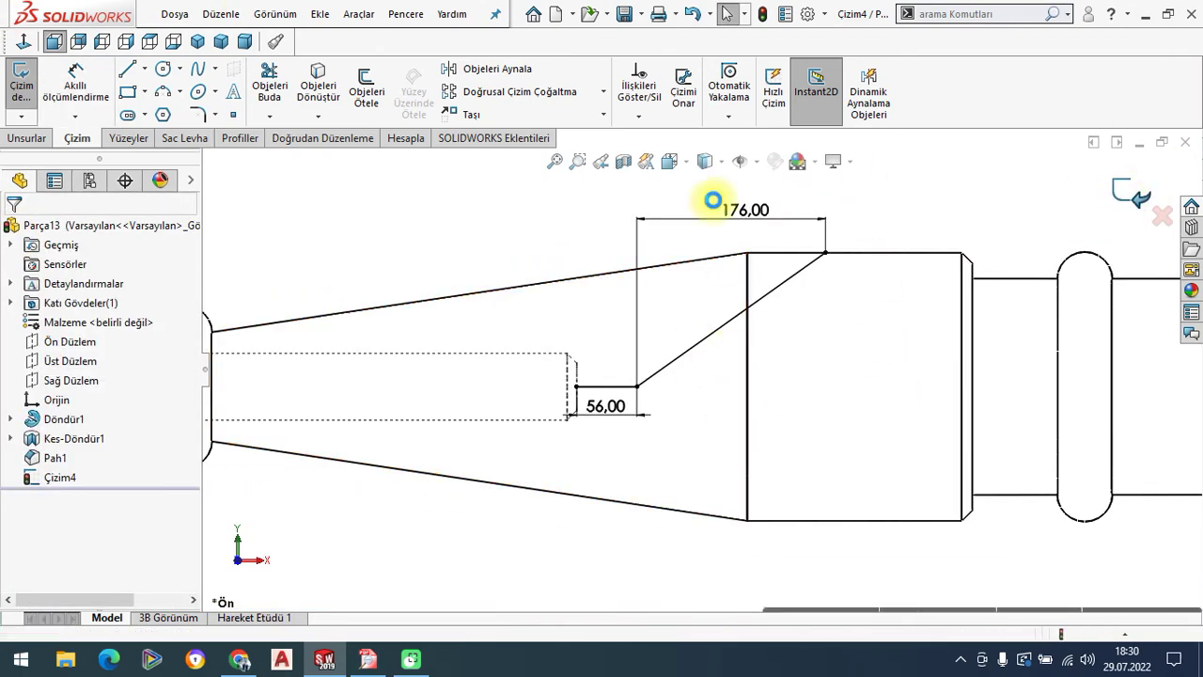
Create reference plane Düzlem1 on the bore's inner end edge.
mouse_move(497, 231)
middle_mouse_down()
mouse_move(597, 340)
mouse_move(705, 335)
middle_mouse_up()
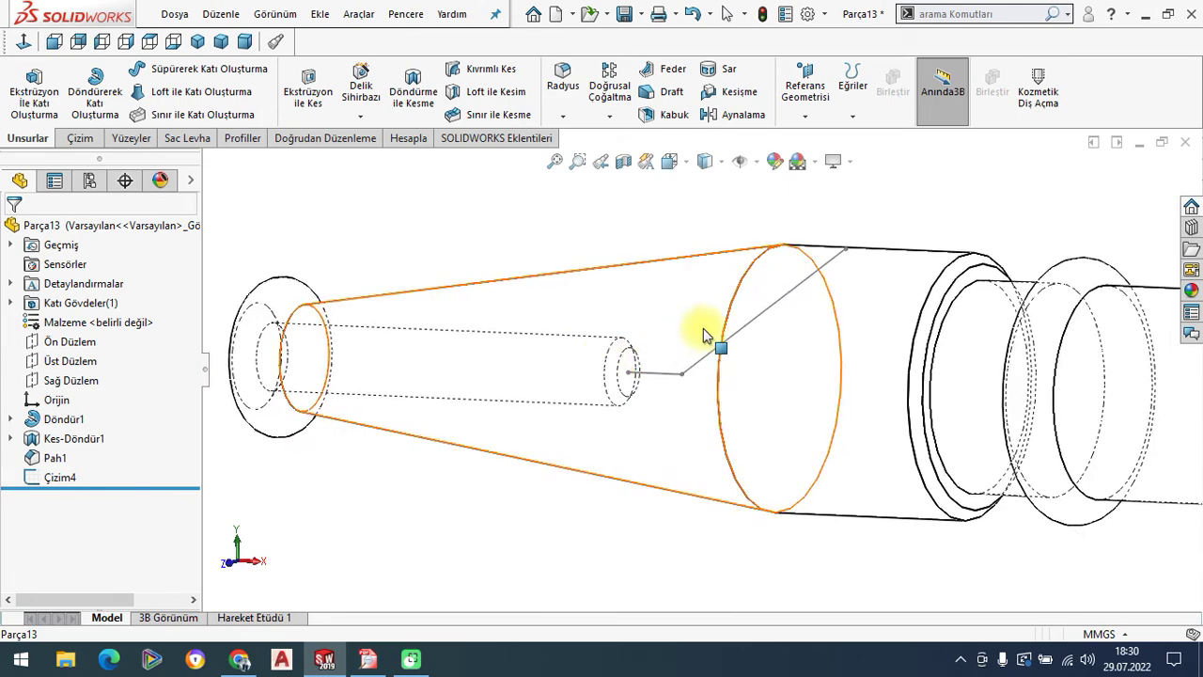
scroll(751, 249, "down", 2)
left_click(810, 103)
left_click(827, 139)
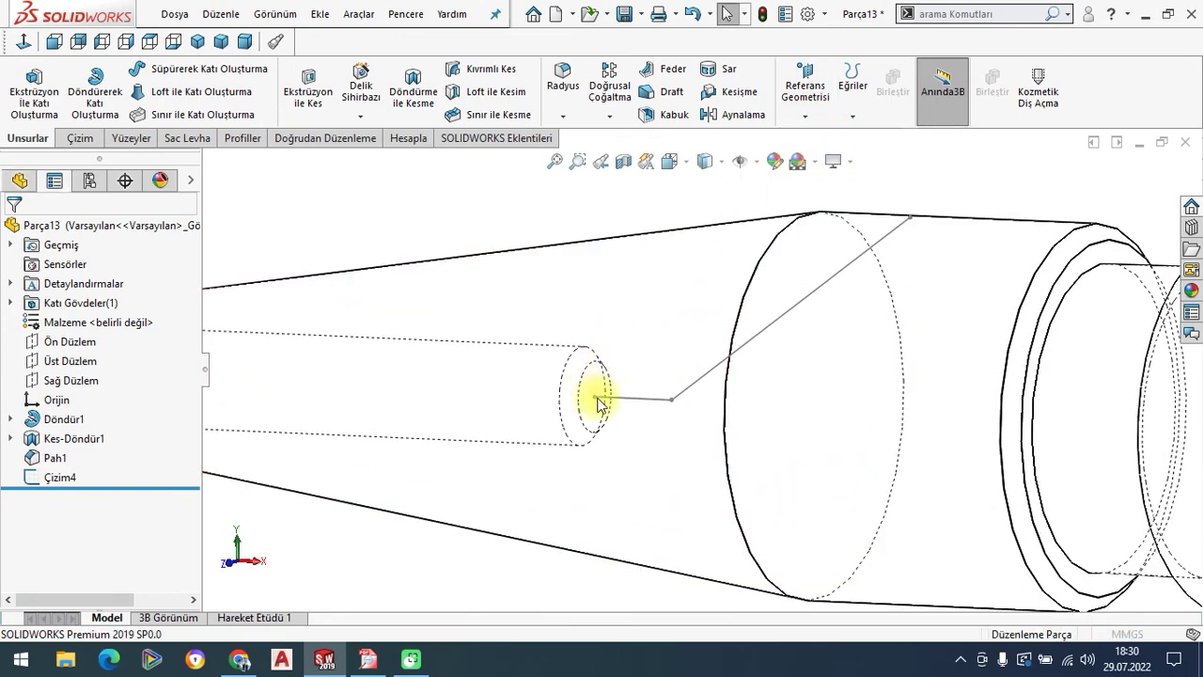
left_click(589, 371)
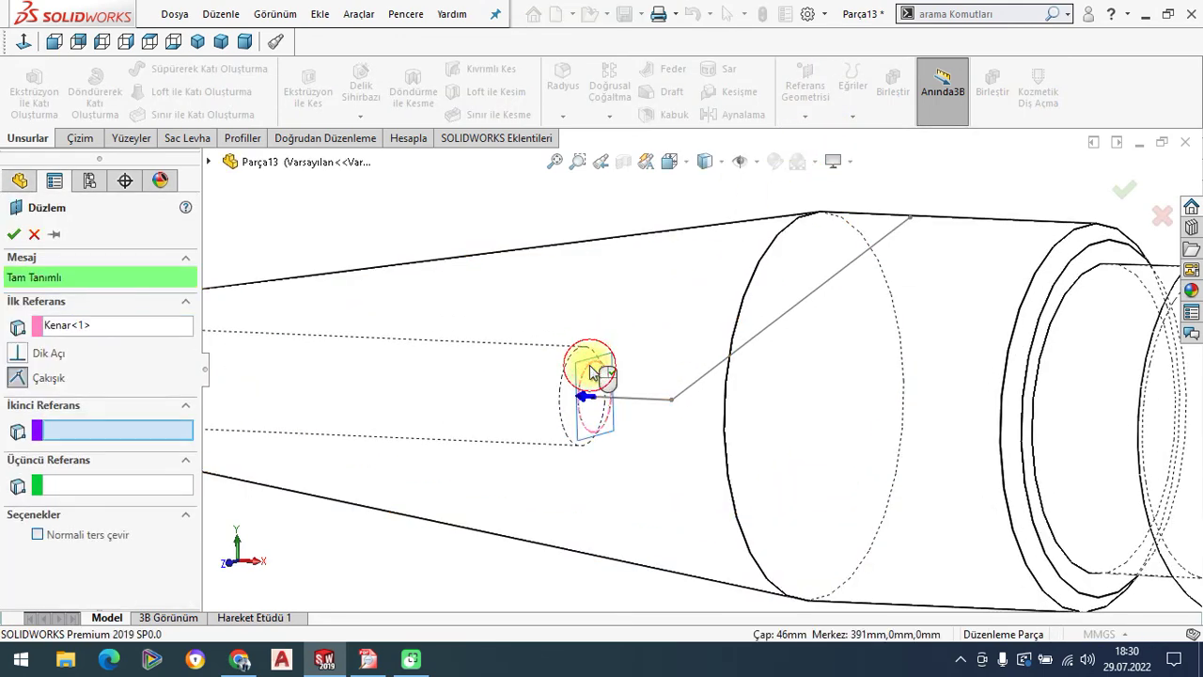
left_click(13, 234)
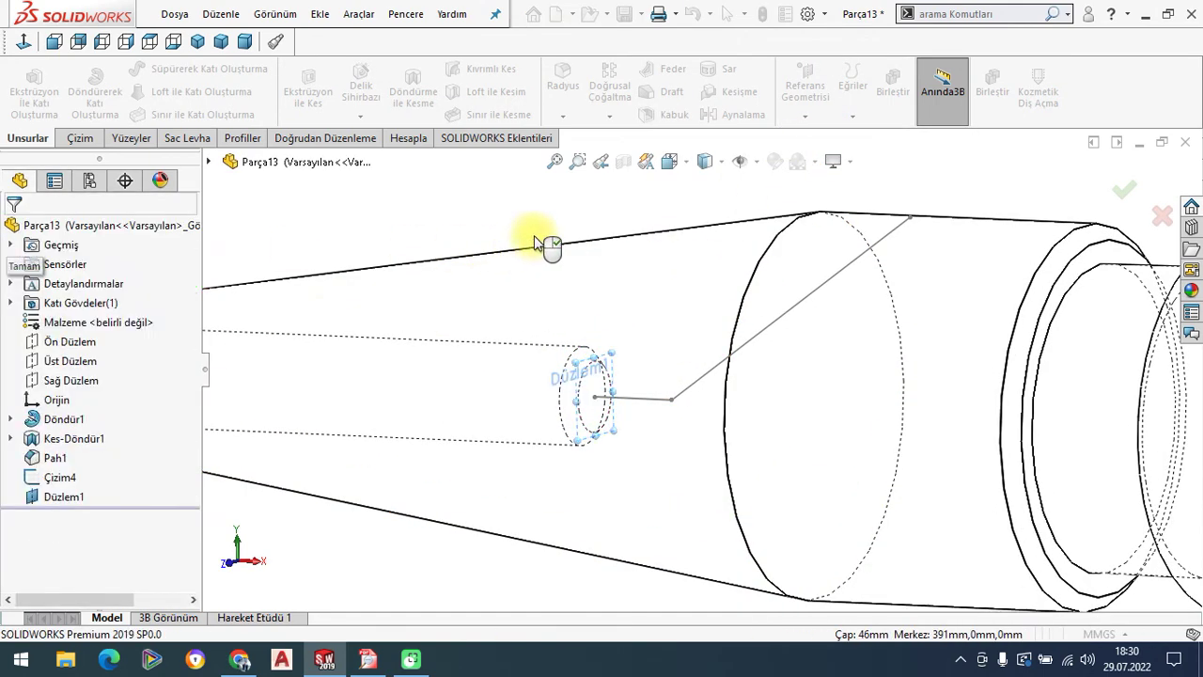
left_click(623, 362)
key("Escape")
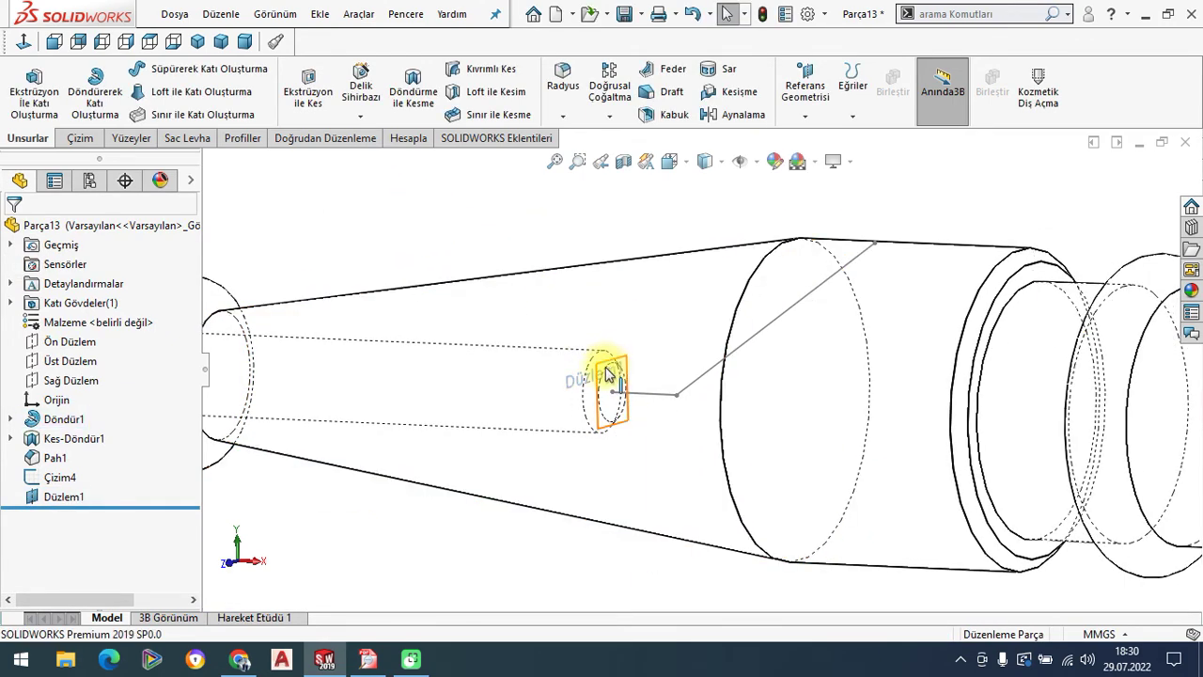
Sketch a circle centred on the origin on Düzlem1.
left_click(606, 371)
left_click(685, 314)
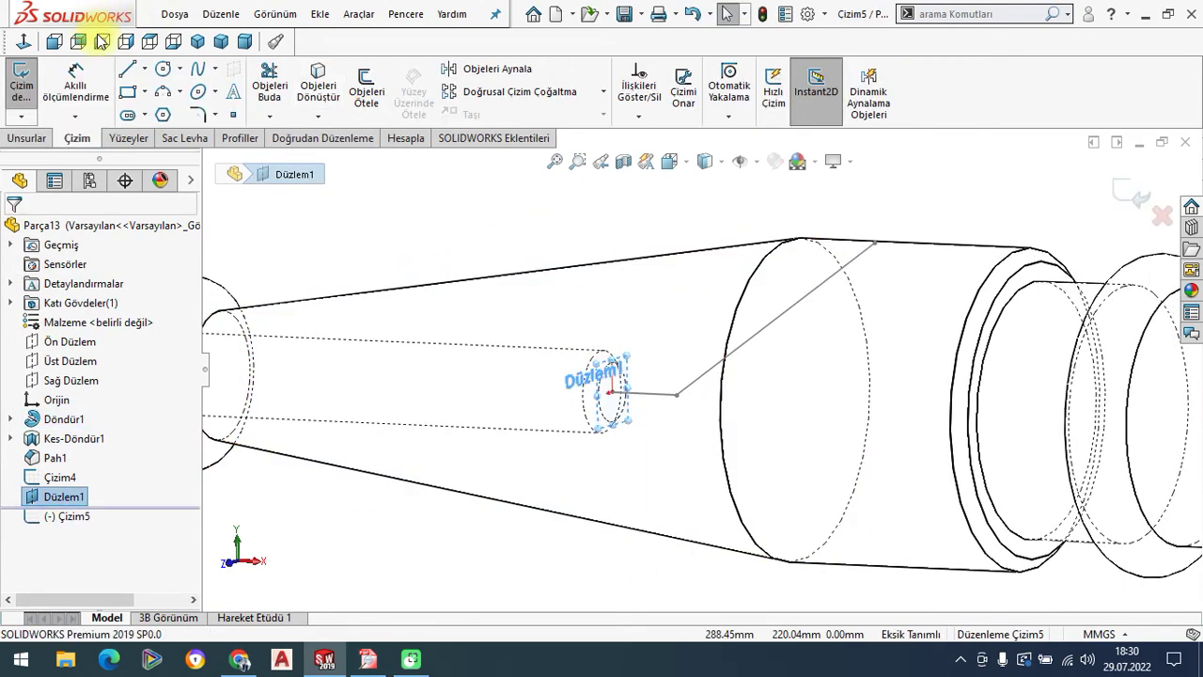
left_click(163, 80)
scroll(623, 392, "down", 2)
scroll(634, 395, "down", 1)
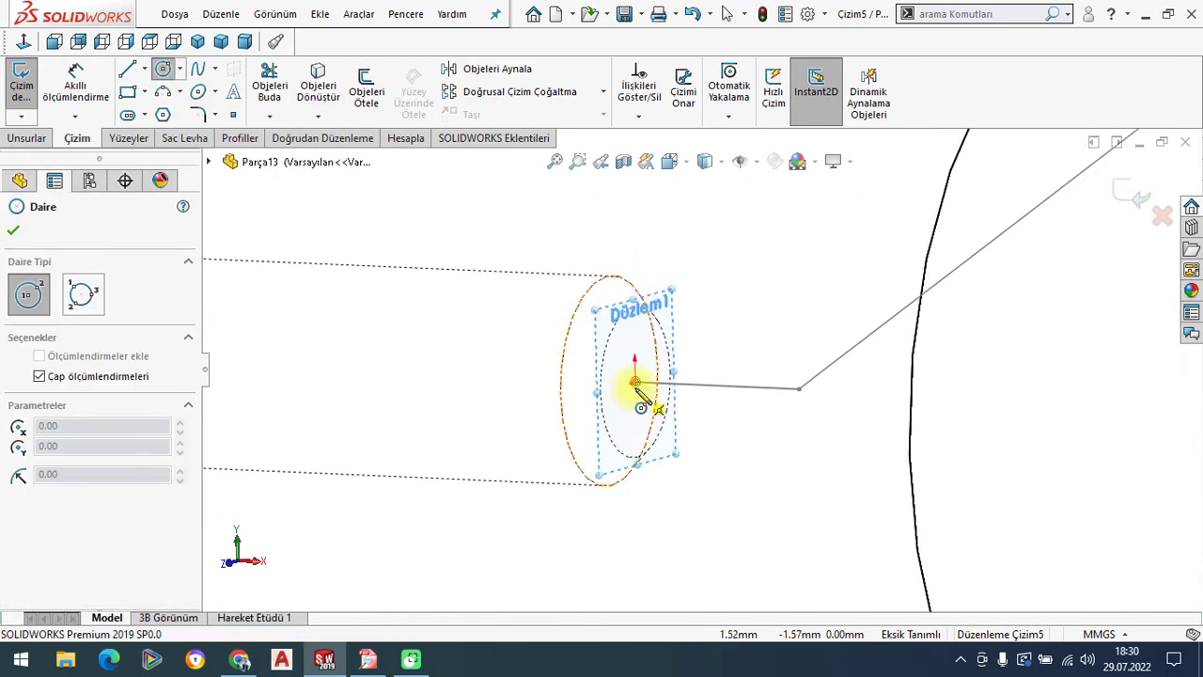
left_click(635, 383)
left_click(632, 349)
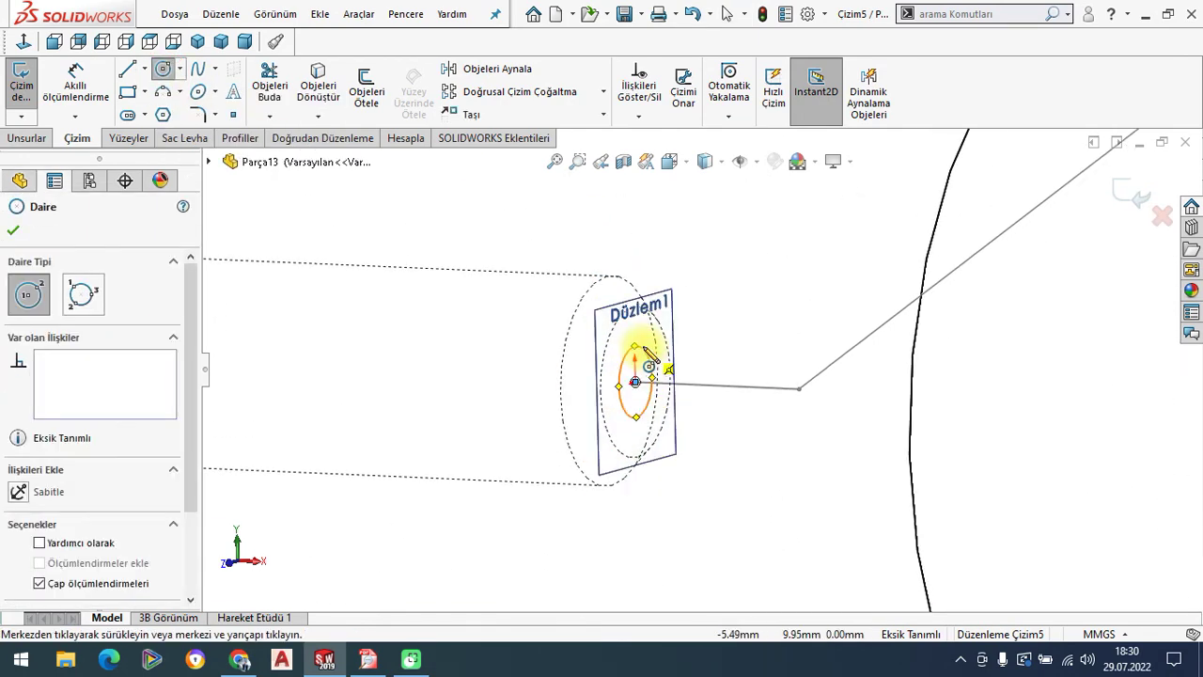
scroll(642, 338, "up", 2)
right_click(445, 193)
left_click(461, 204)
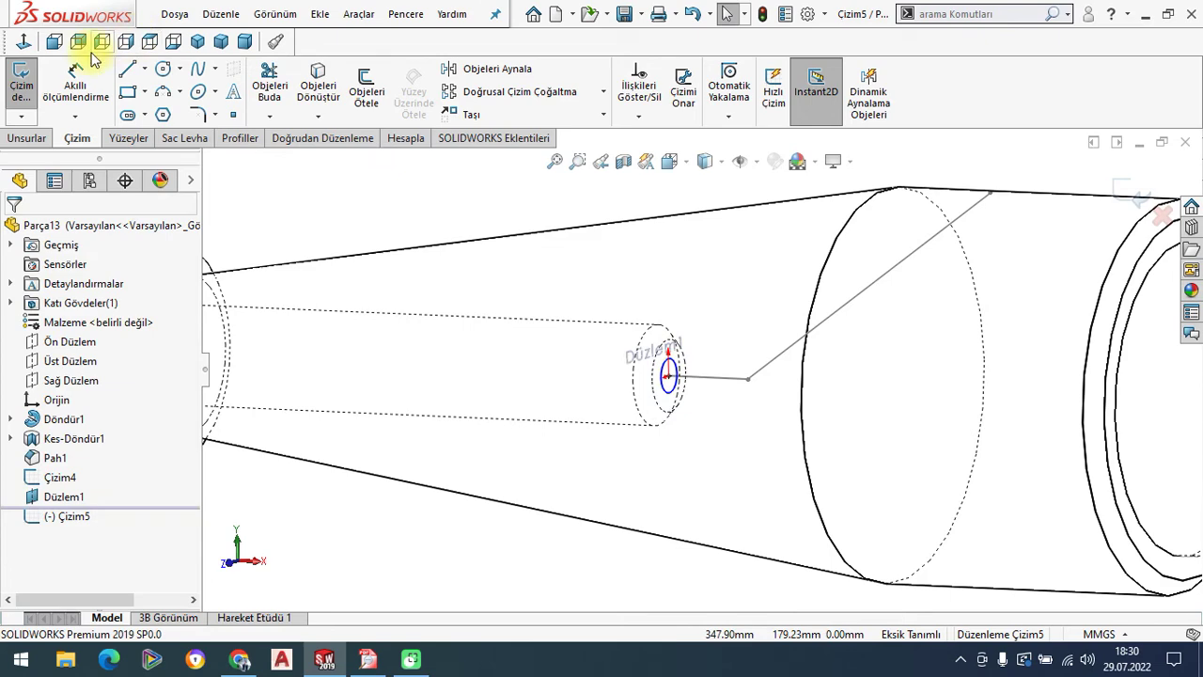
Dimension the circle to Ø32 and close sketch Çizim5.
left_click(75, 82)
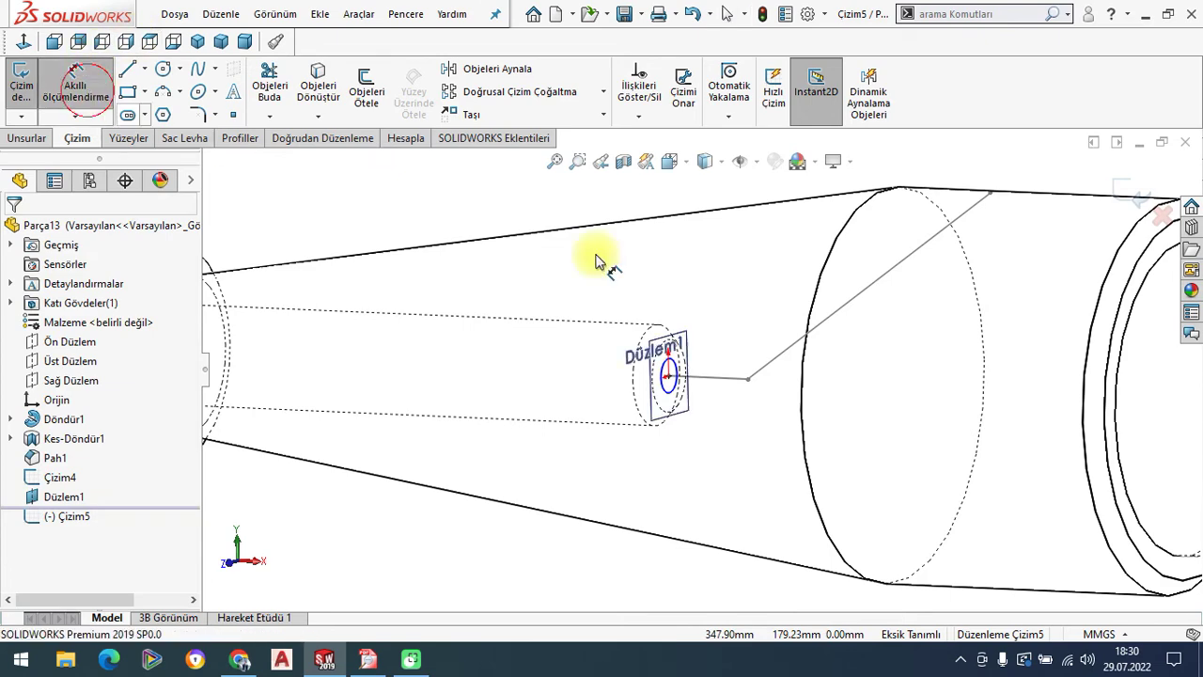
scroll(674, 371, "down", 3)
left_click(684, 356)
scroll(686, 350, "up", 3)
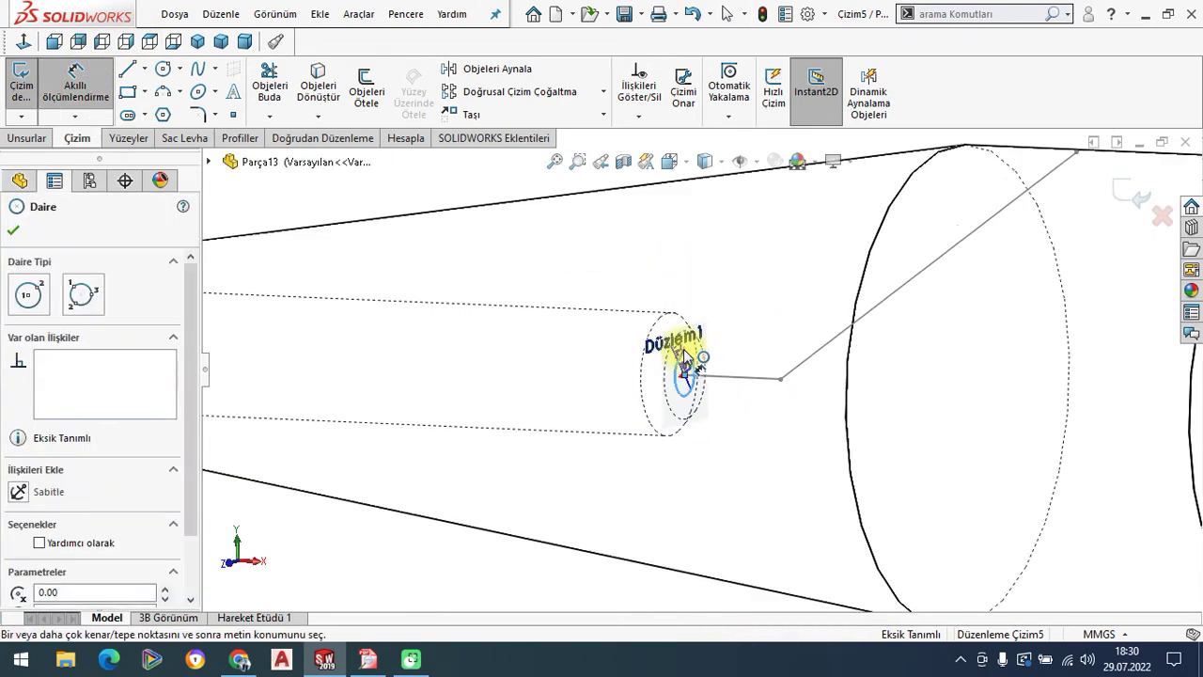
left_click(575, 201)
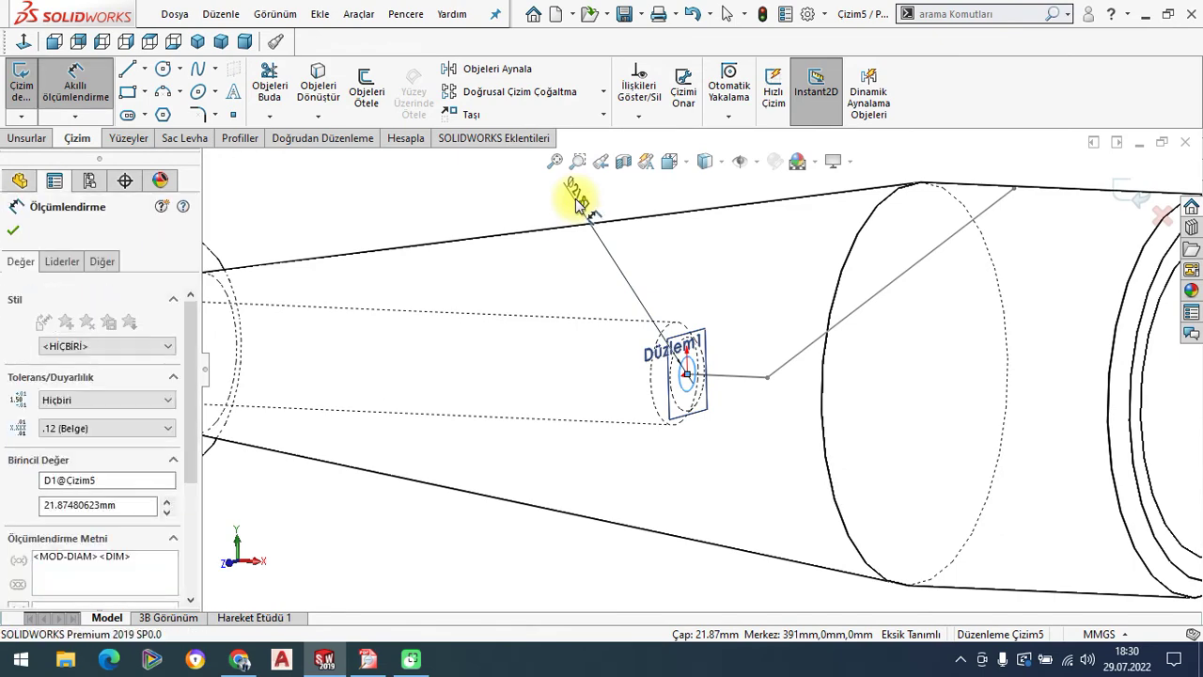
type("32")
key("Return")
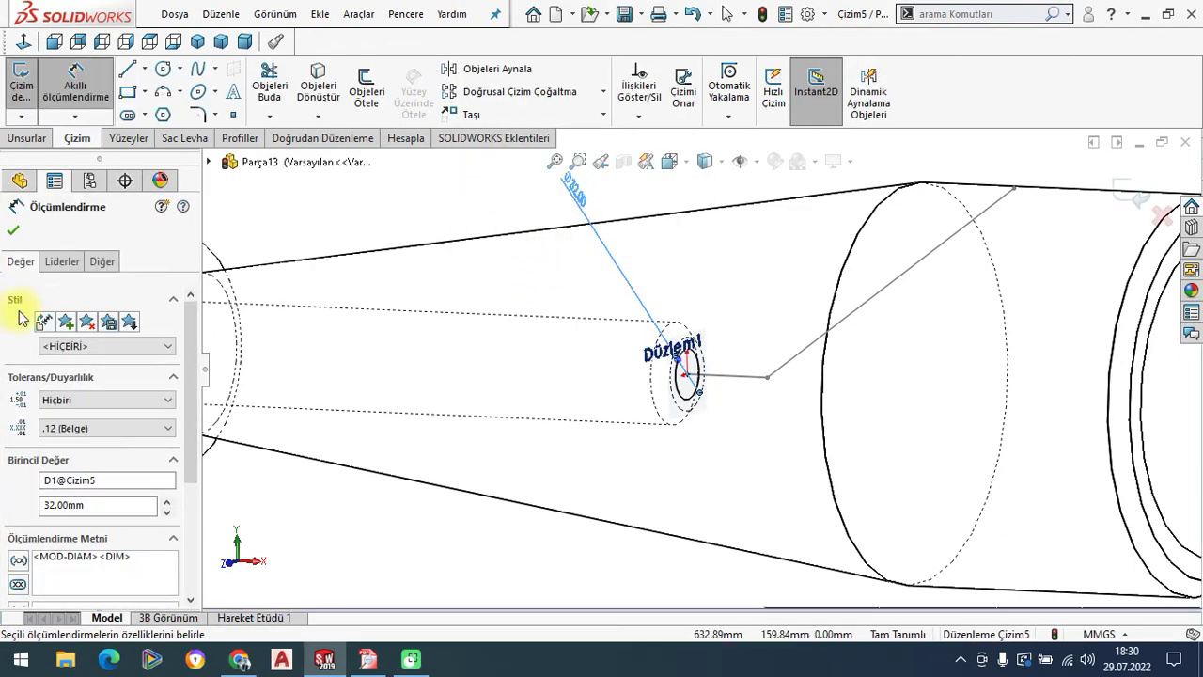
left_click(13, 232)
left_click(1130, 195)
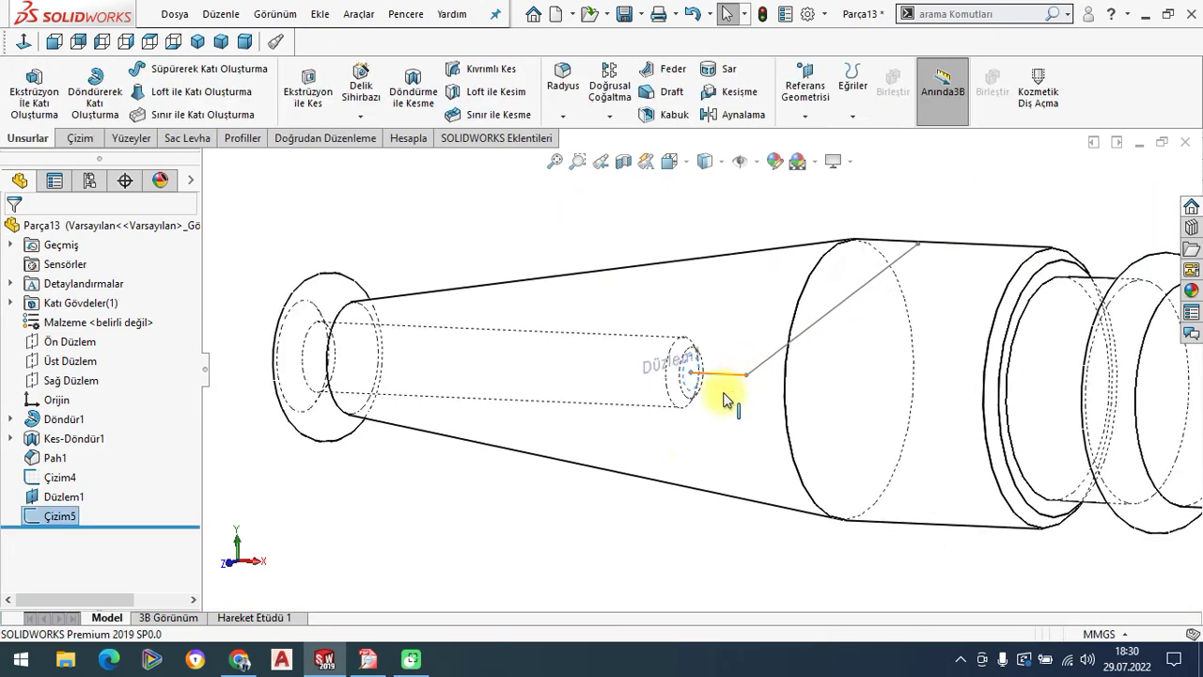
Create swept cut Kes-Süpür1 using the Ø32 circle as profile and Çizim4 as path.
mouse_move(684, 362)
middle_mouse_down()
mouse_move(645, 387)
mouse_move(693, 376)
mouse_move(779, 383)
middle_mouse_up()
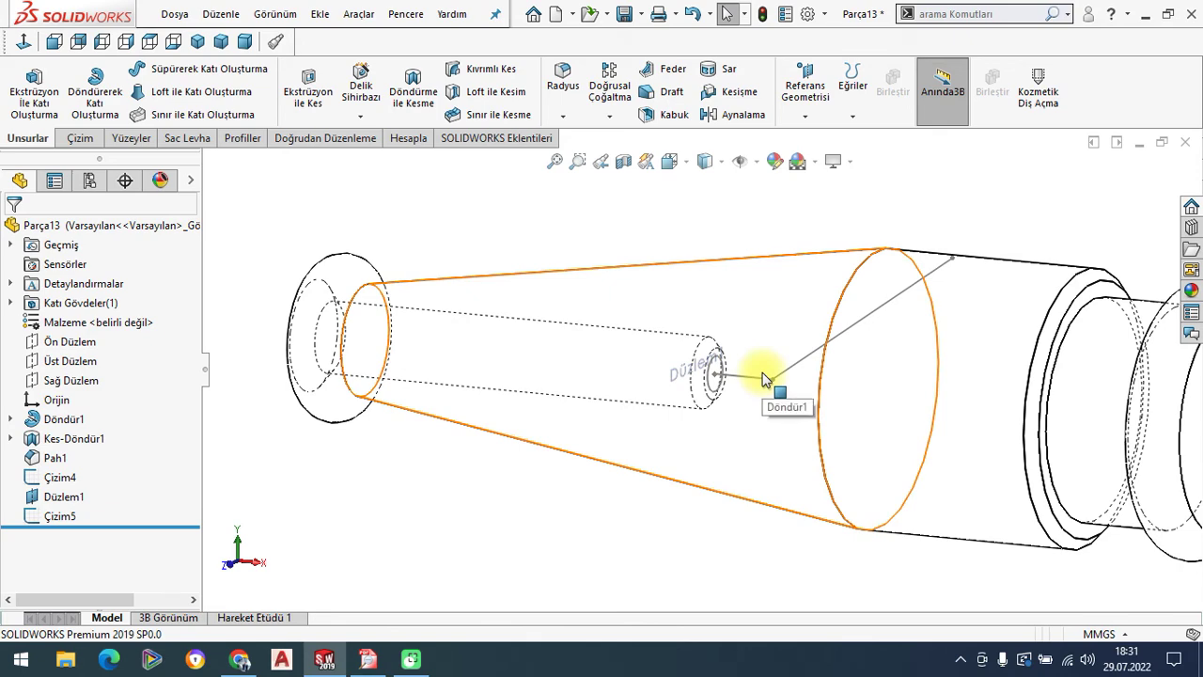
left_click(467, 69)
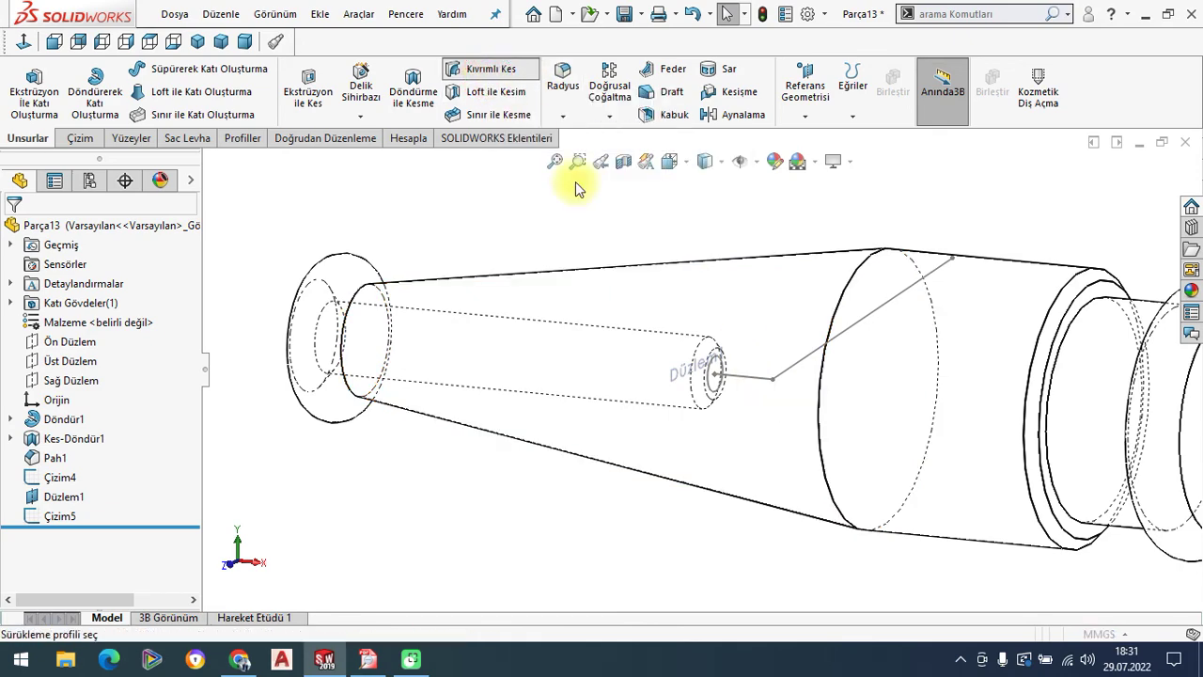
scroll(714, 410, "down", 5)
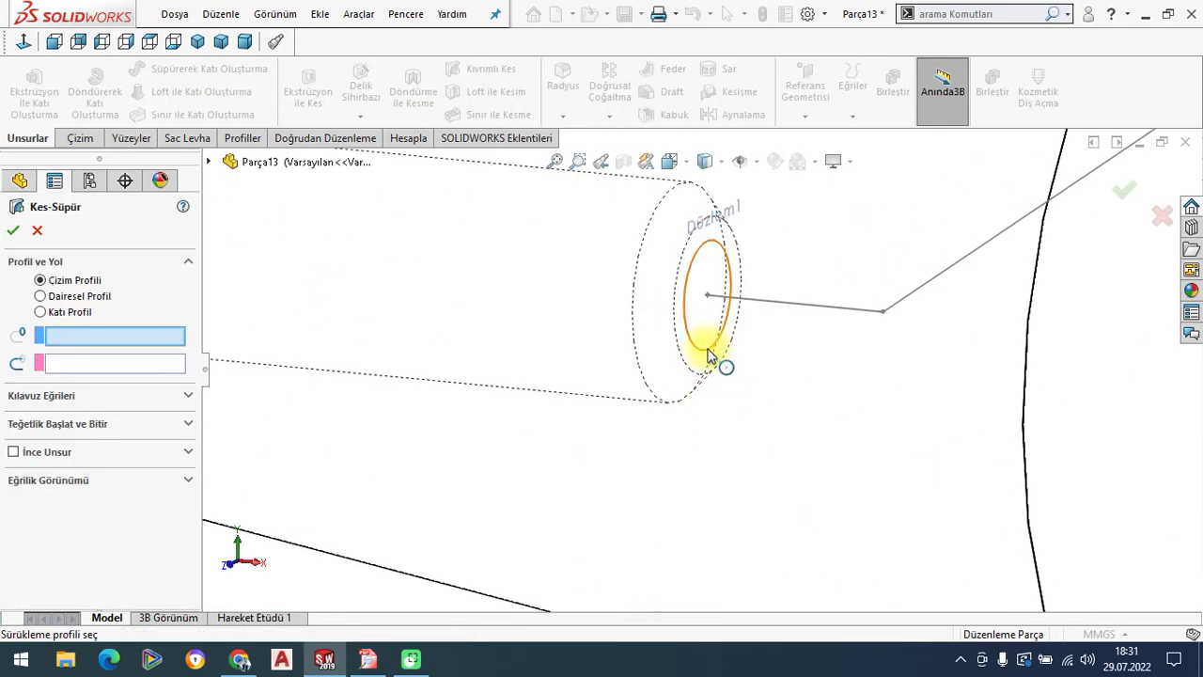
left_click(711, 349)
left_click(813, 313)
scroll(833, 336, "up", 5)
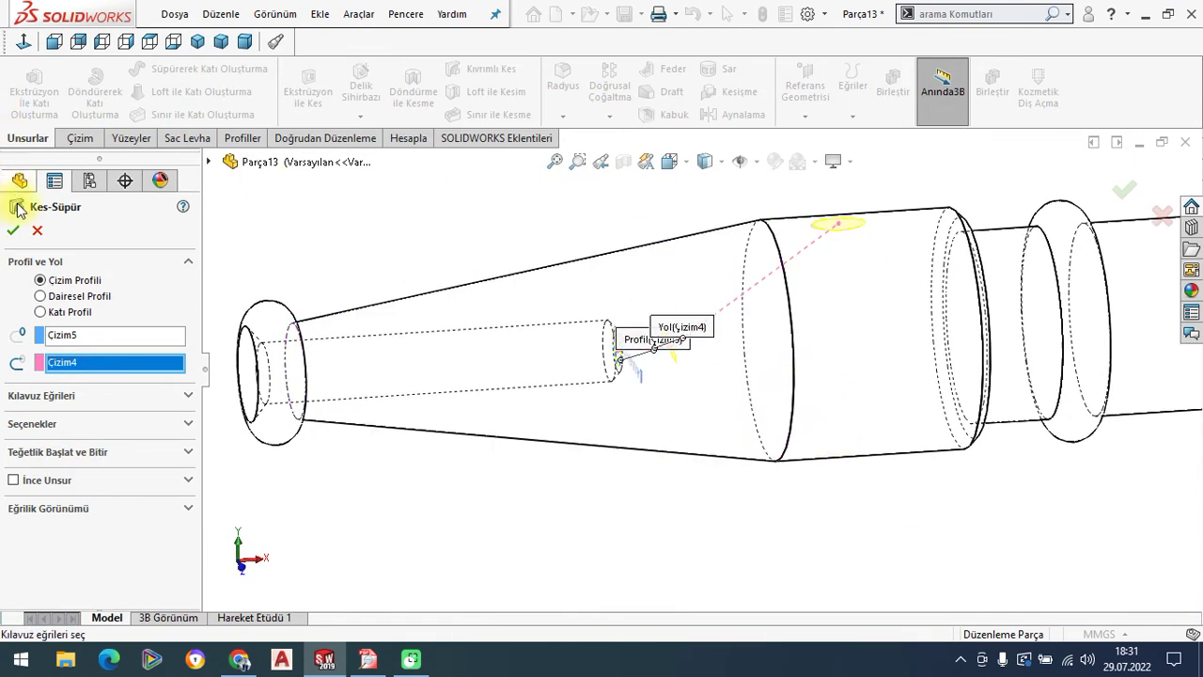
left_click(13, 231)
Inspect the channel, show the shaft Shaded With Edges in isometric view, then bring up the PDF.
mouse_move(725, 389)
middle_mouse_down()
mouse_move(741, 344)
mouse_move(467, 389)
middle_mouse_up()
mouse_move(687, 334)
middle_mouse_down()
mouse_move(658, 328)
mouse_move(684, 328)
mouse_move(765, 255)
mouse_move(772, 276)
middle_mouse_up()
scroll(772, 275, "down", 2)
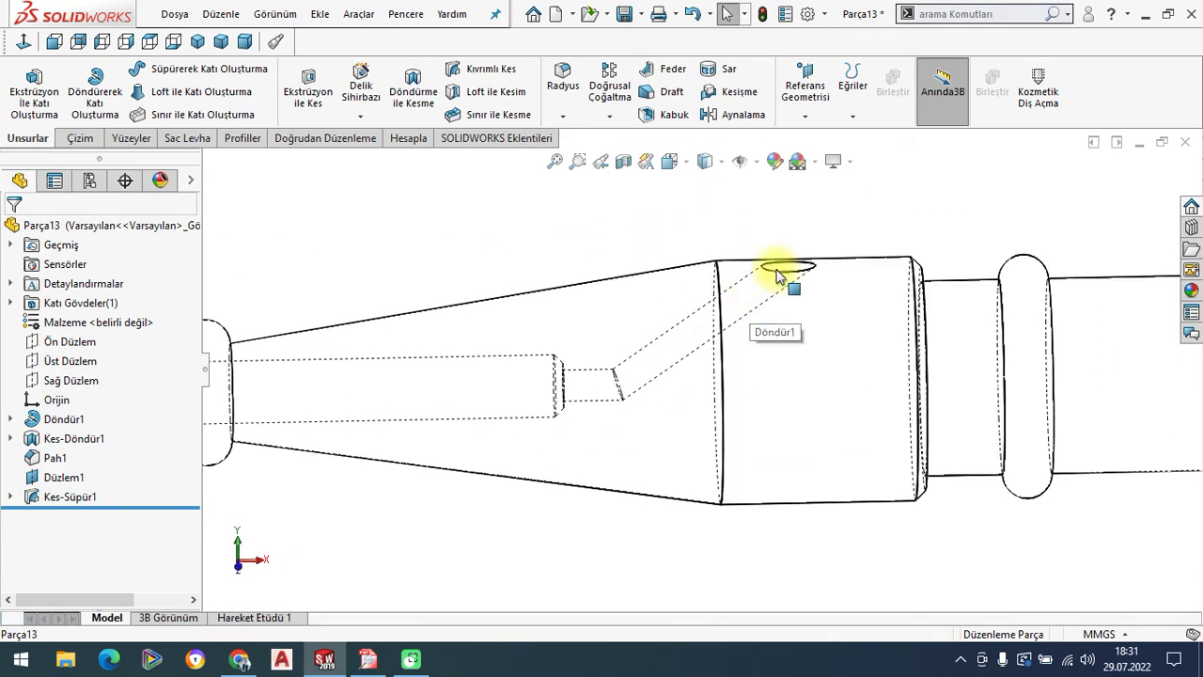
left_click(718, 166)
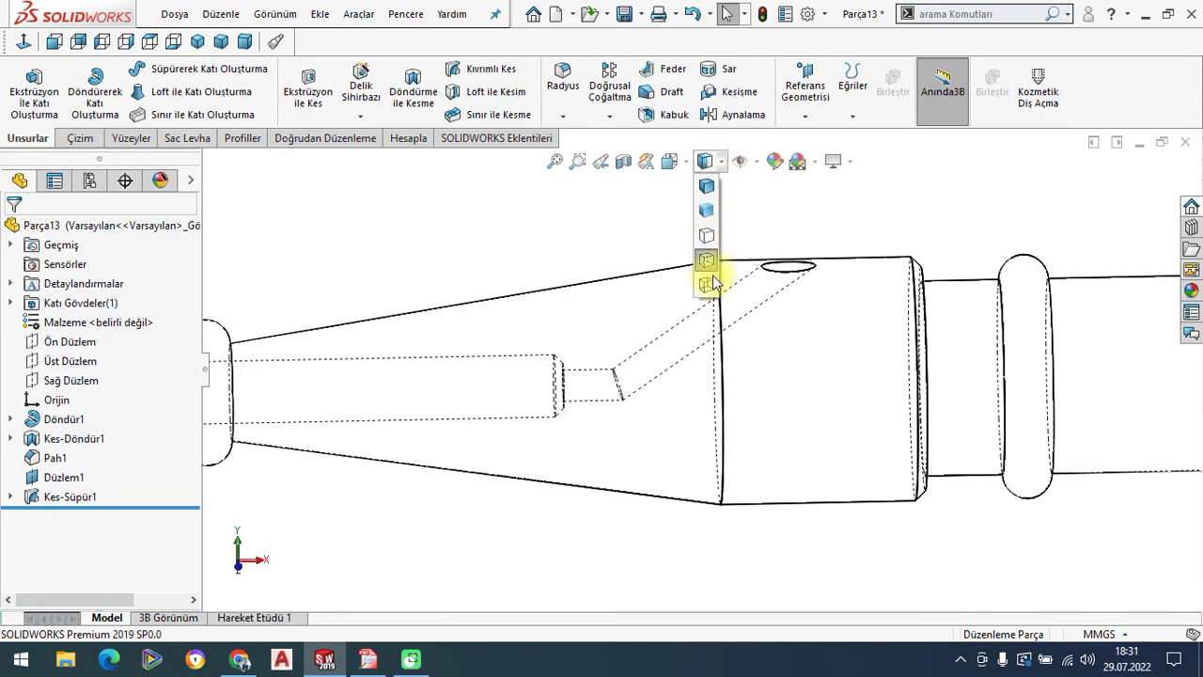
left_click(704, 165)
scroll(655, 326, "up", 3)
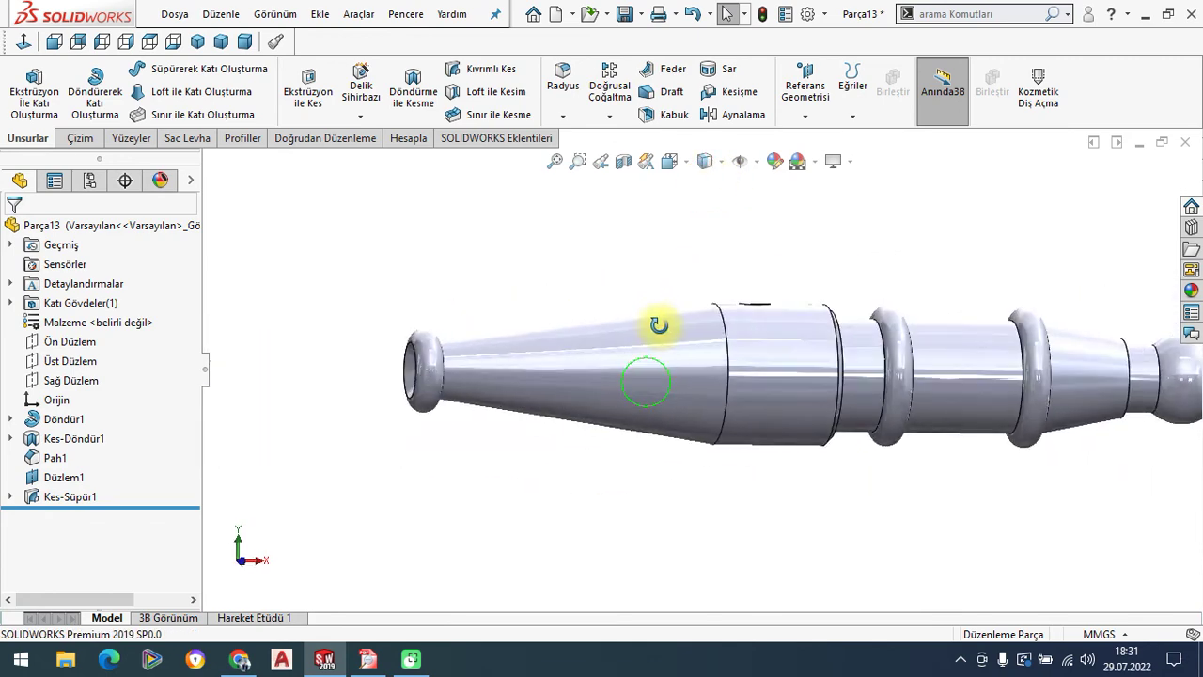
left_click(197, 40)
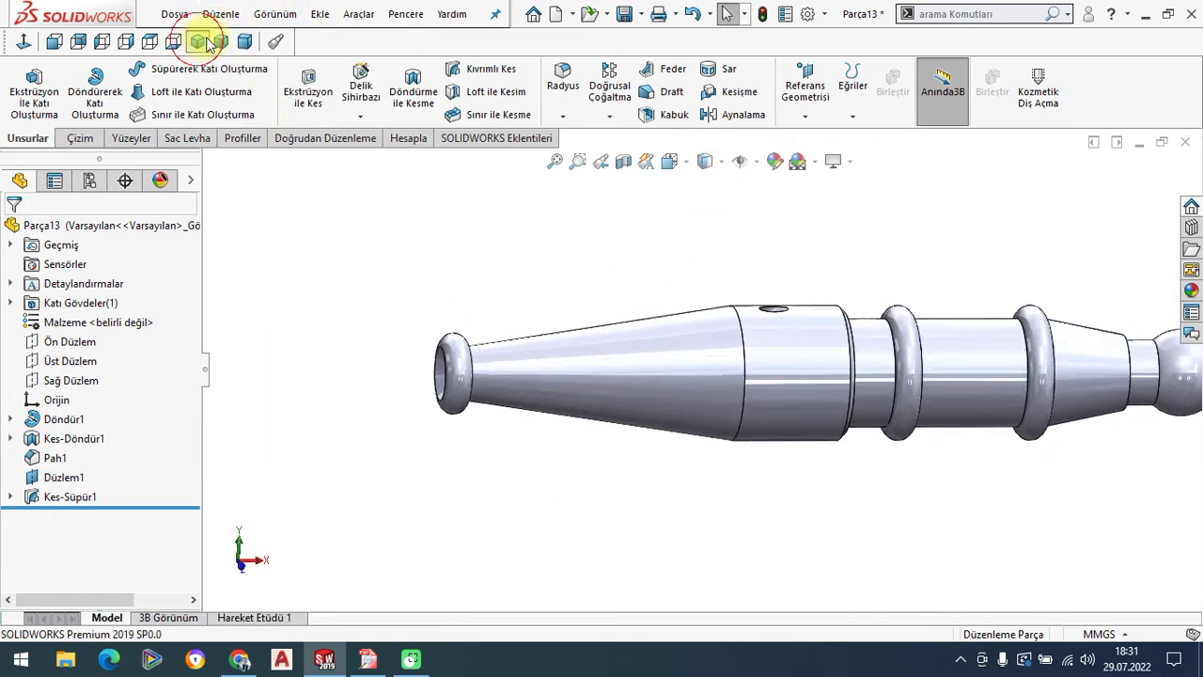
left_click(366, 659)
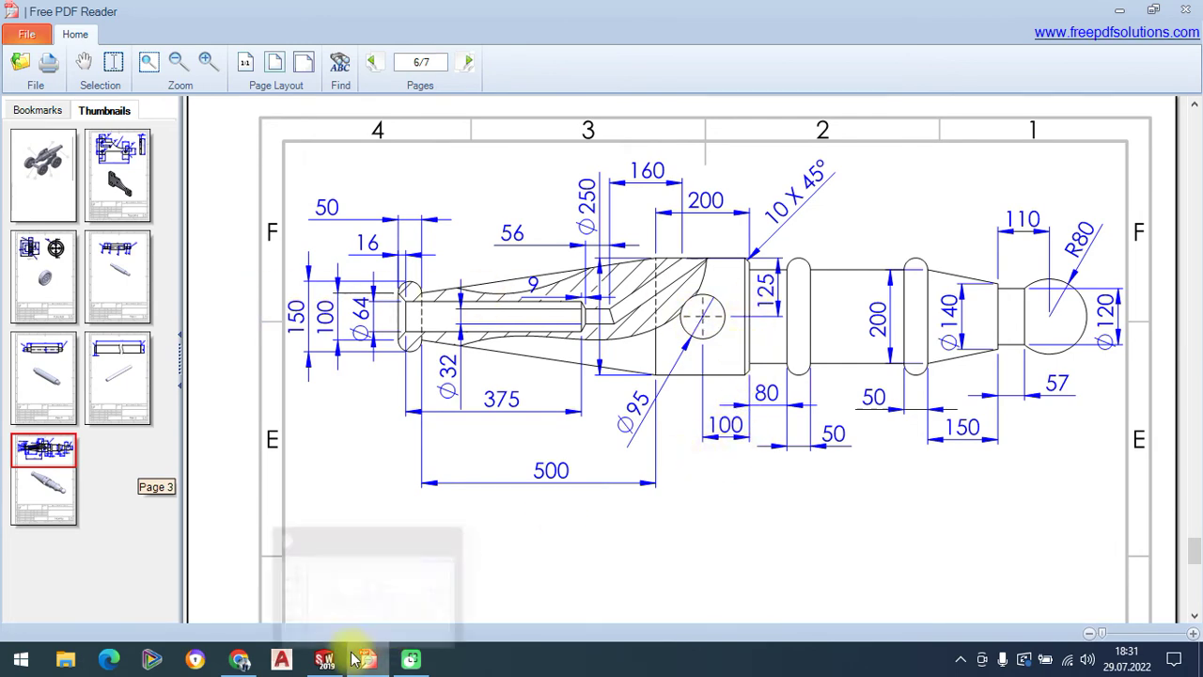
left_click(324, 659)
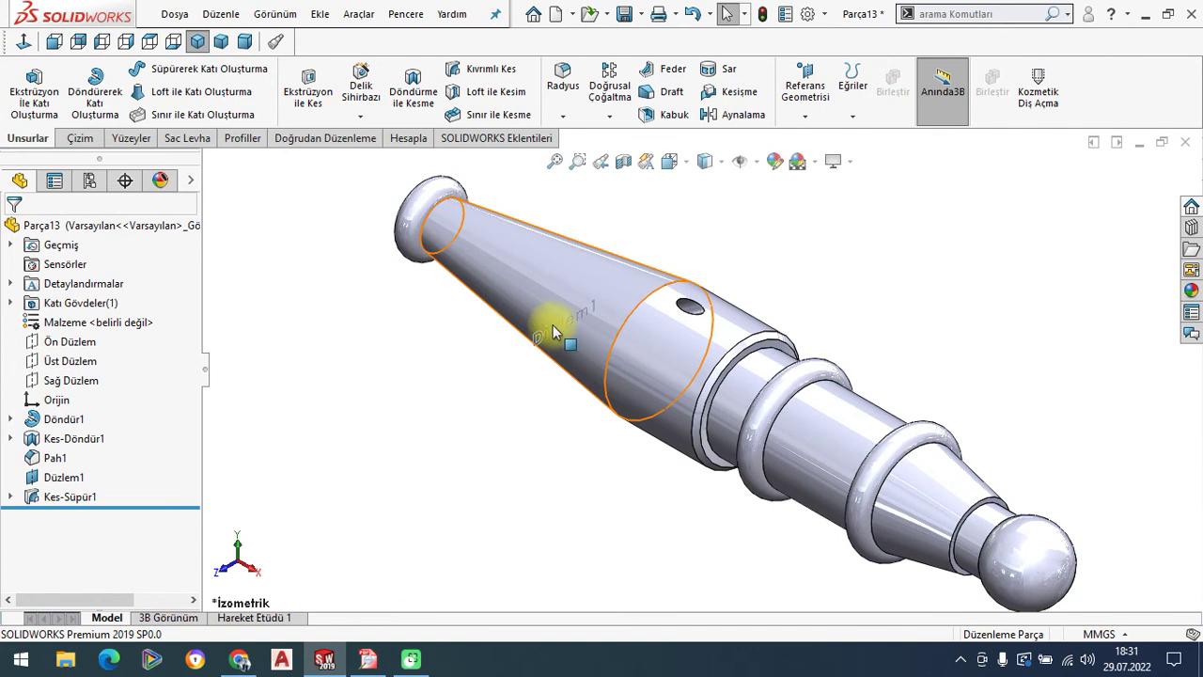
Hide Düzlem1 and start a sketch on the Front Plane, viewed normal to it.
right_click(62, 481)
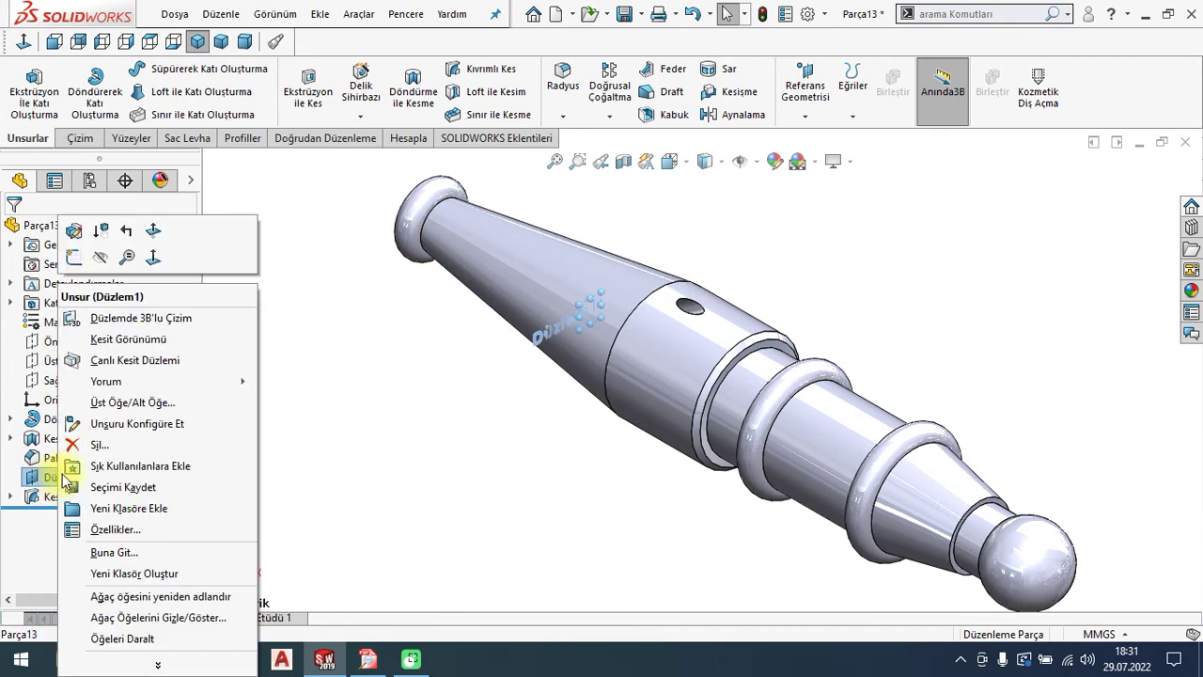
left_click(97, 260)
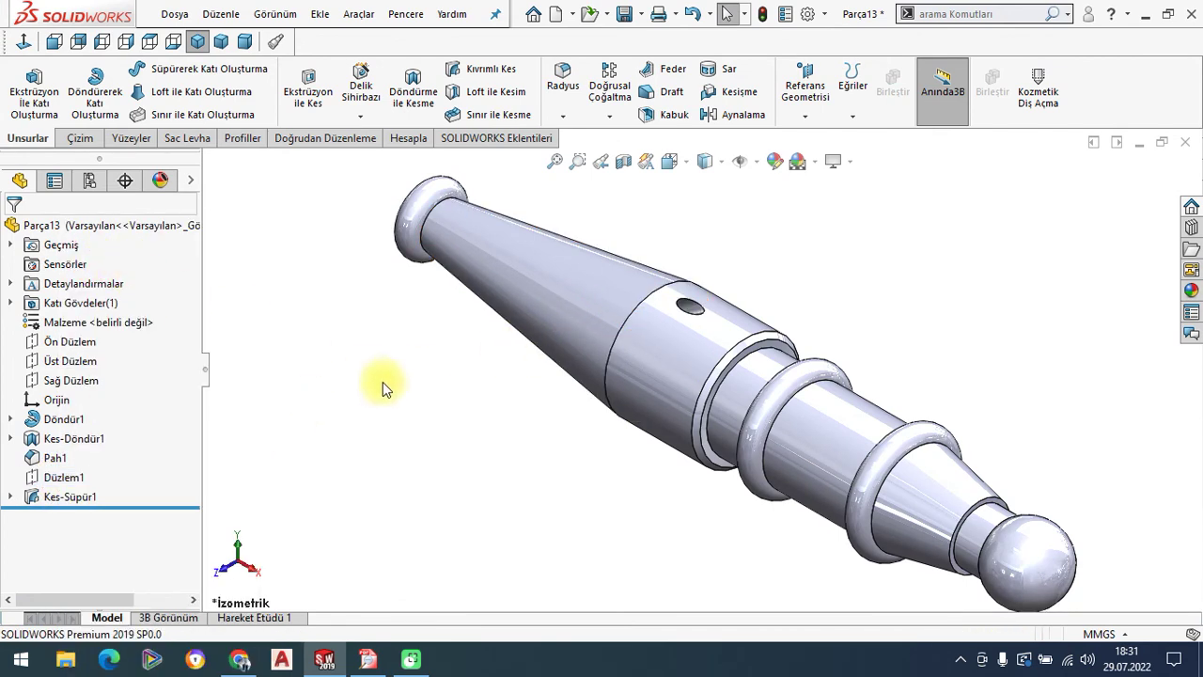
left_click(56, 342)
left_click(42, 314)
left_click(29, 42)
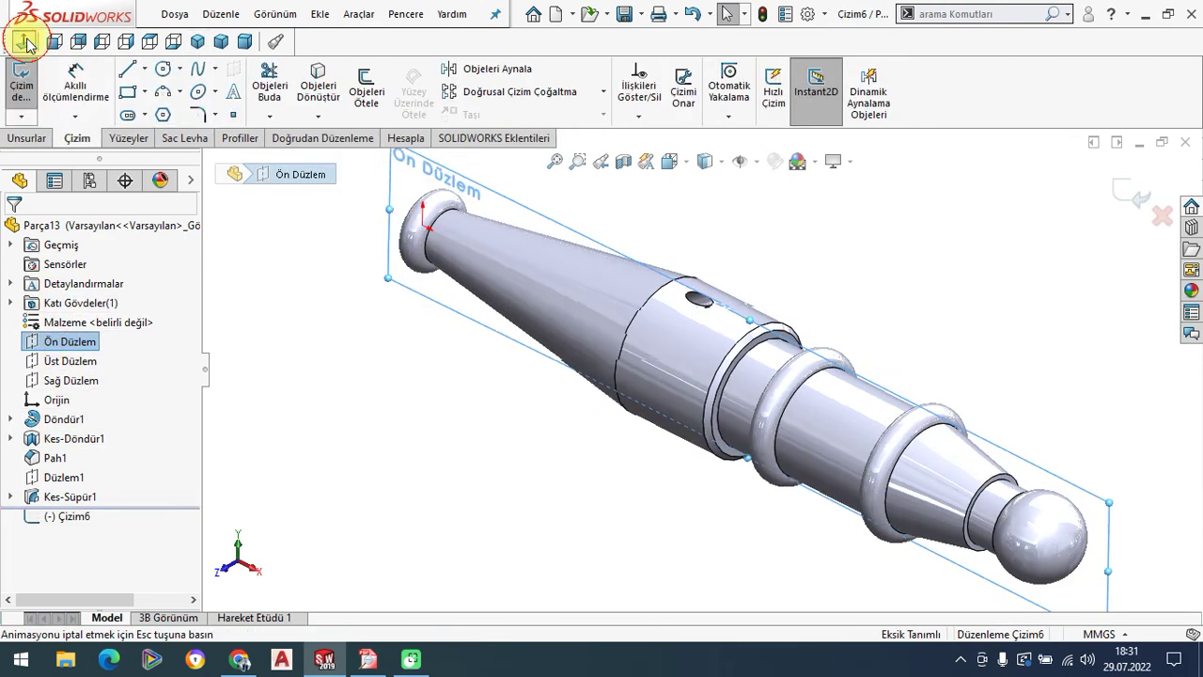
Draw a circle on the large cylinder.
left_click(163, 71)
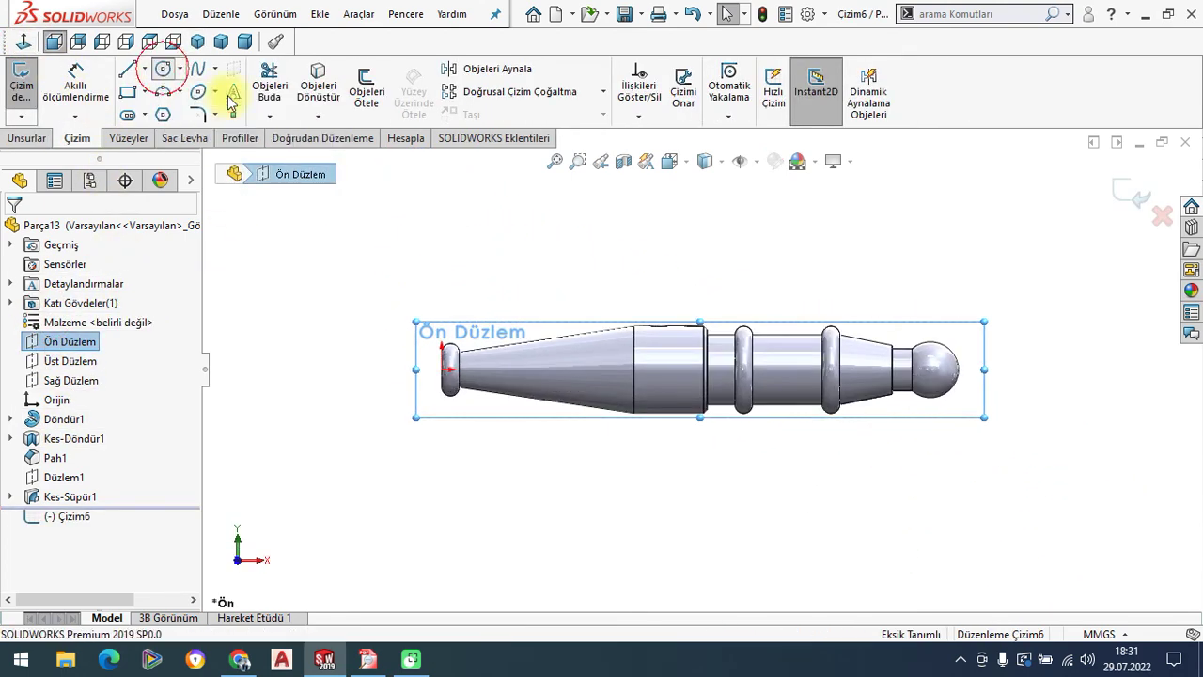
scroll(679, 387, "down", 3)
left_click(658, 332)
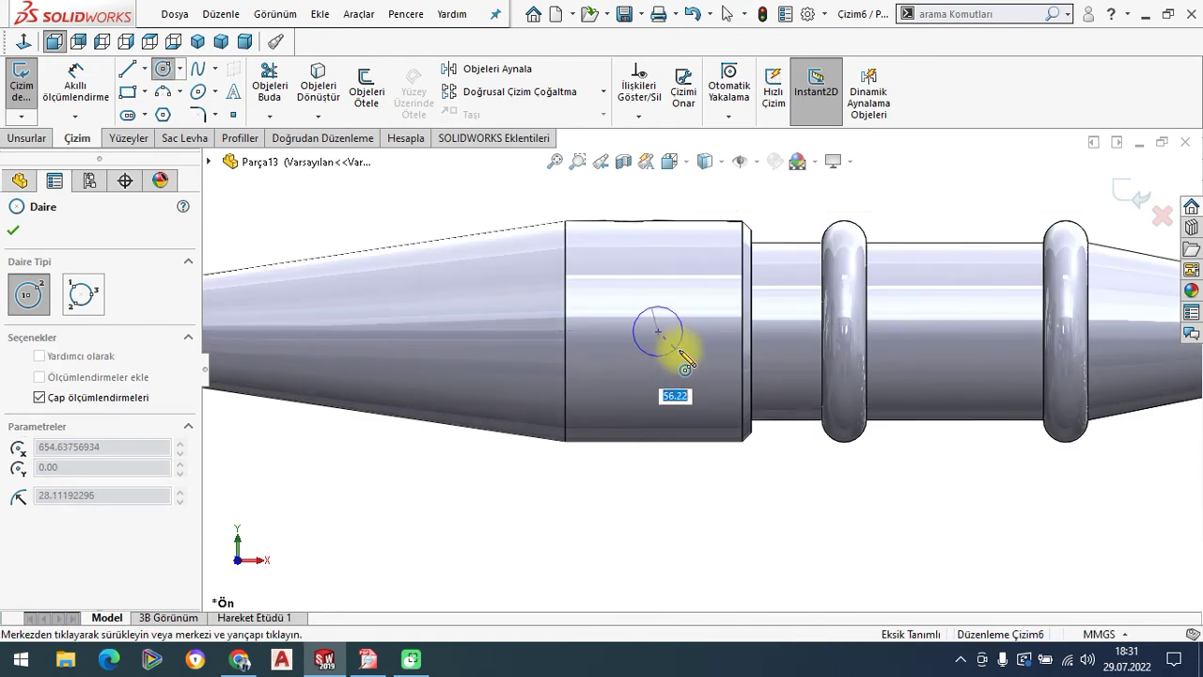
left_click(686, 359)
scroll(688, 363, "up", 3)
right_click(507, 242)
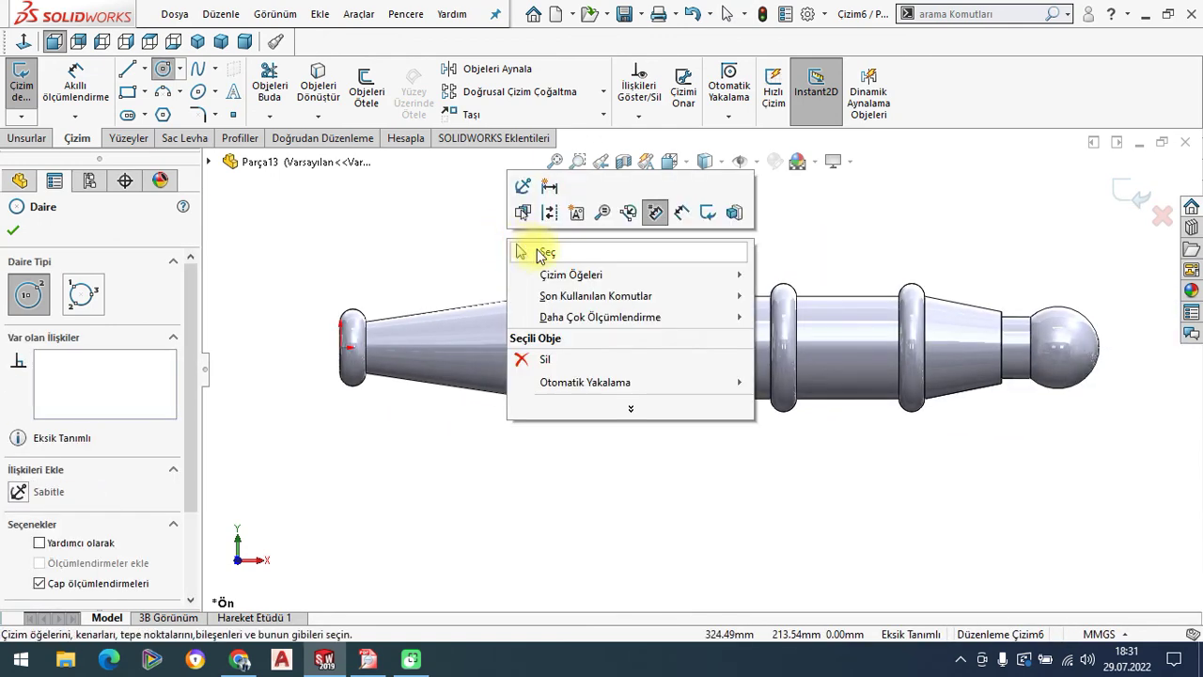
left_click(529, 244)
Dimension the circle Ø95, 125 from the top edge and 100 from the step edge.
left_click(75, 85)
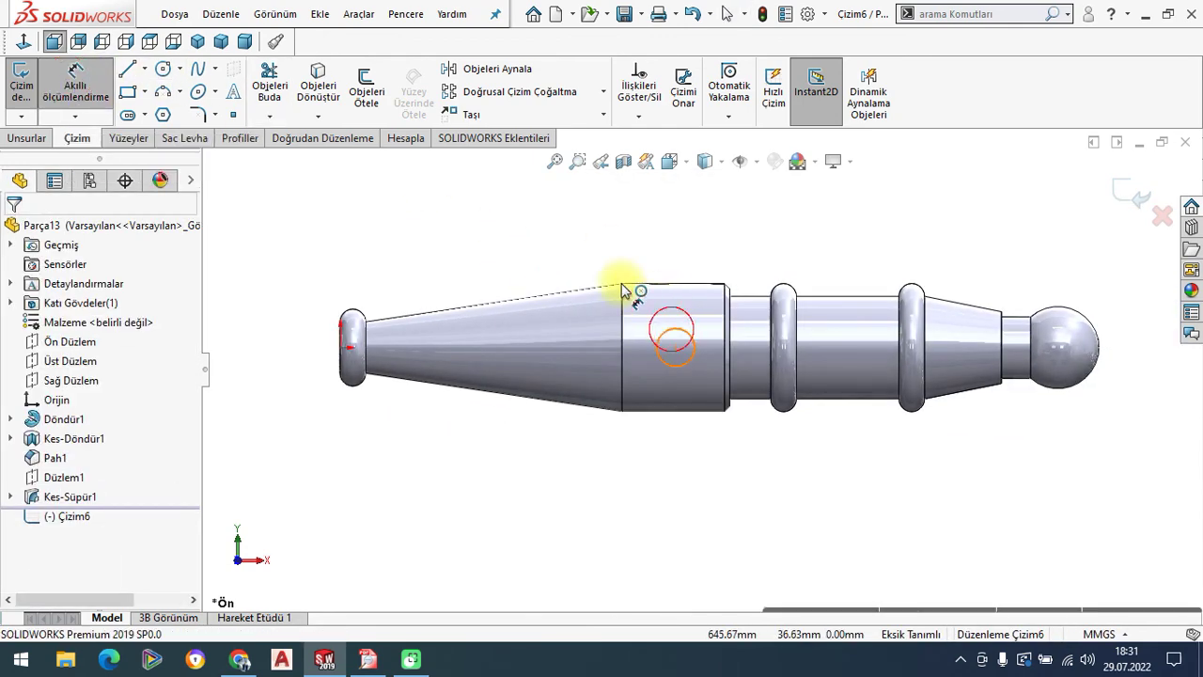
left_click(509, 218)
type("95")
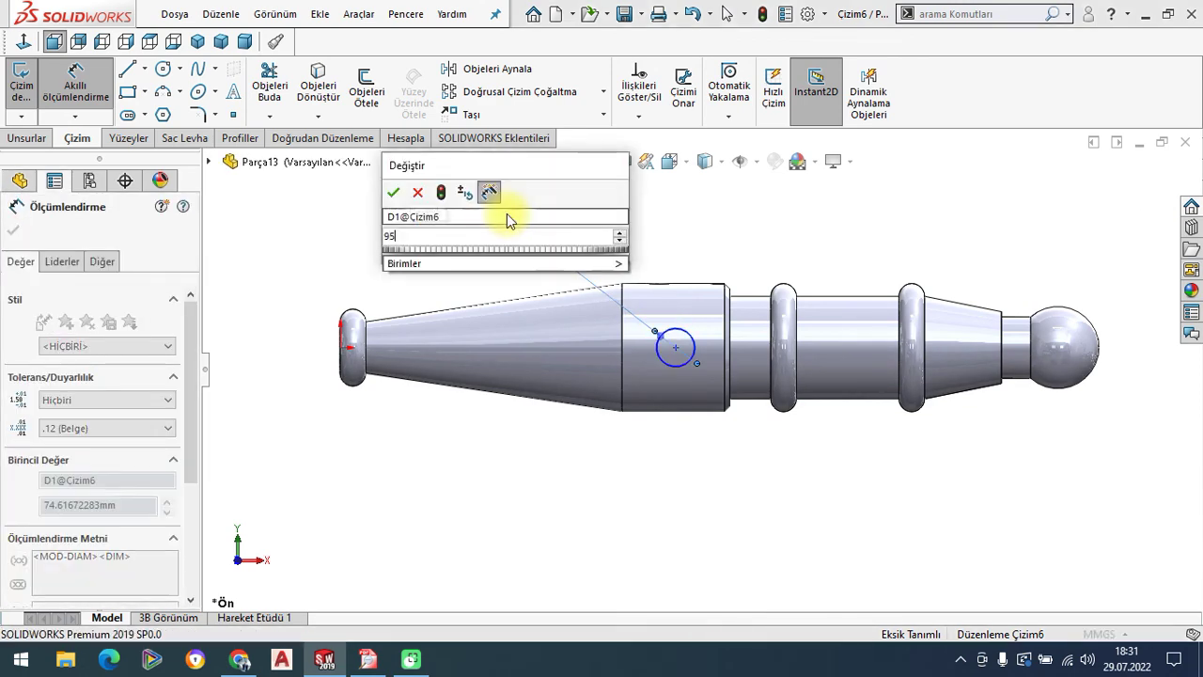
key("Return")
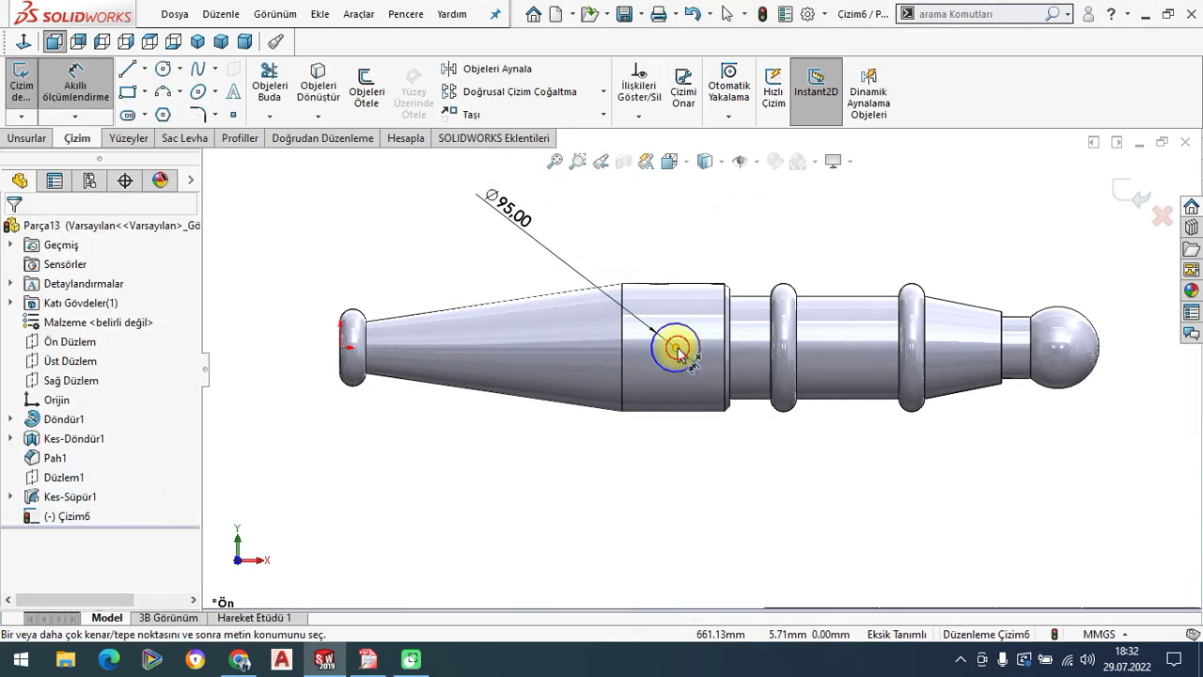
left_click(676, 349)
left_click(532, 291)
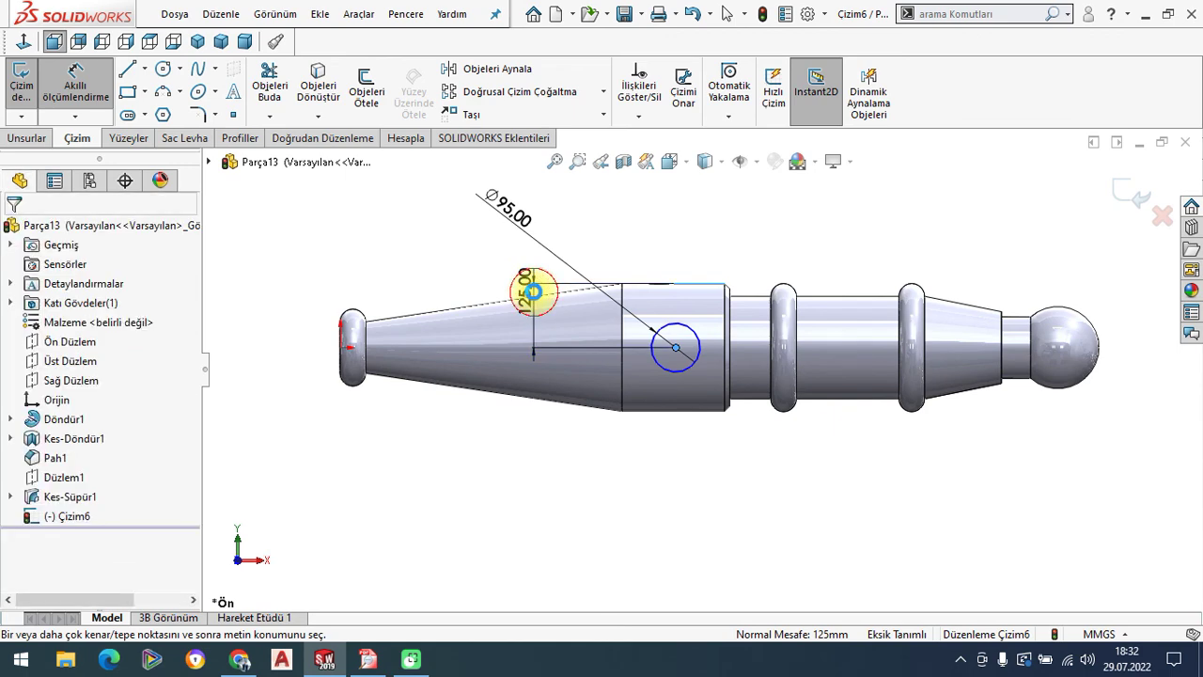
key("Return")
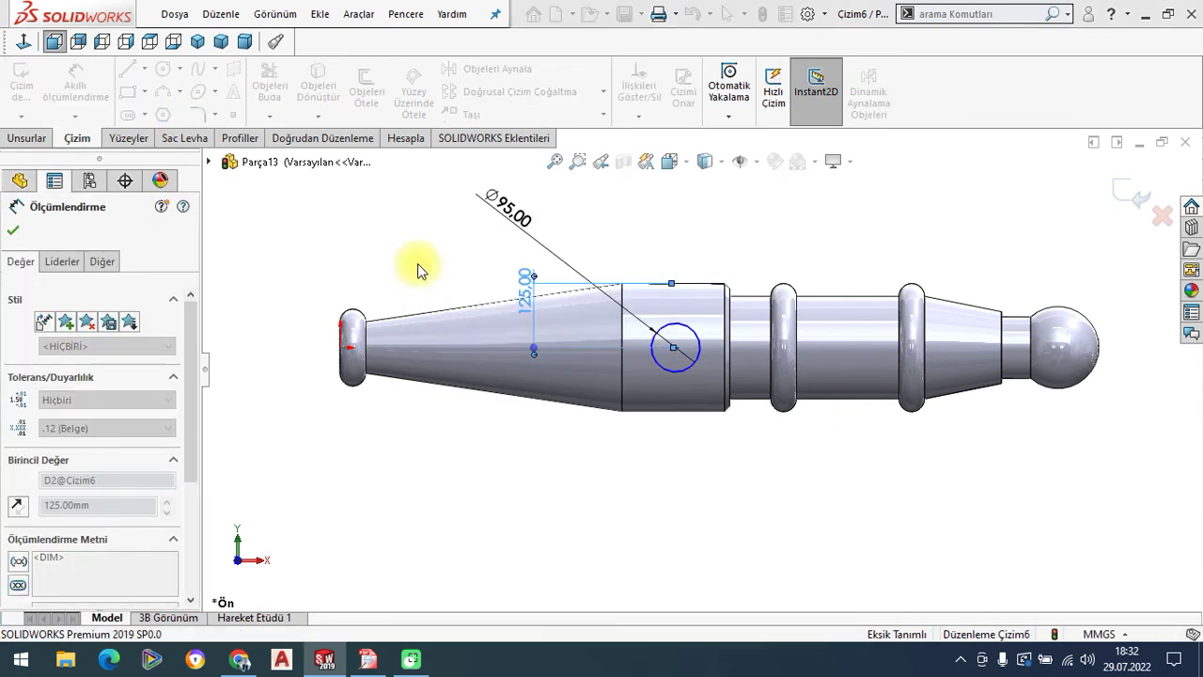
left_click(731, 397)
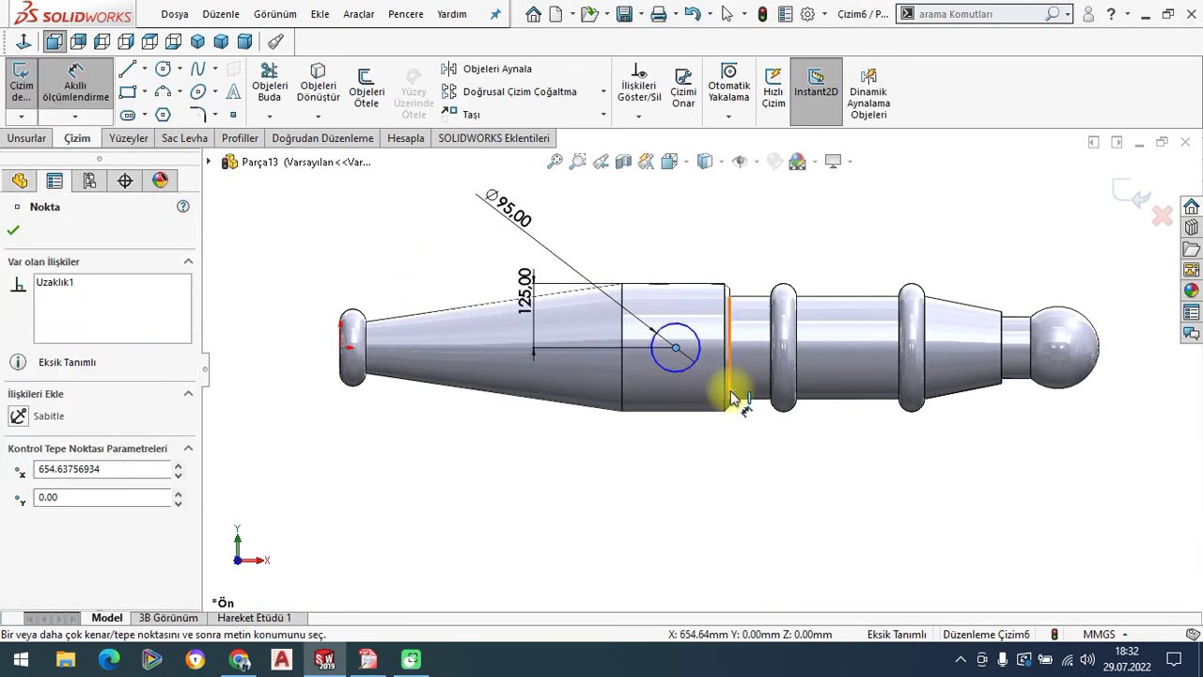
left_click(674, 458)
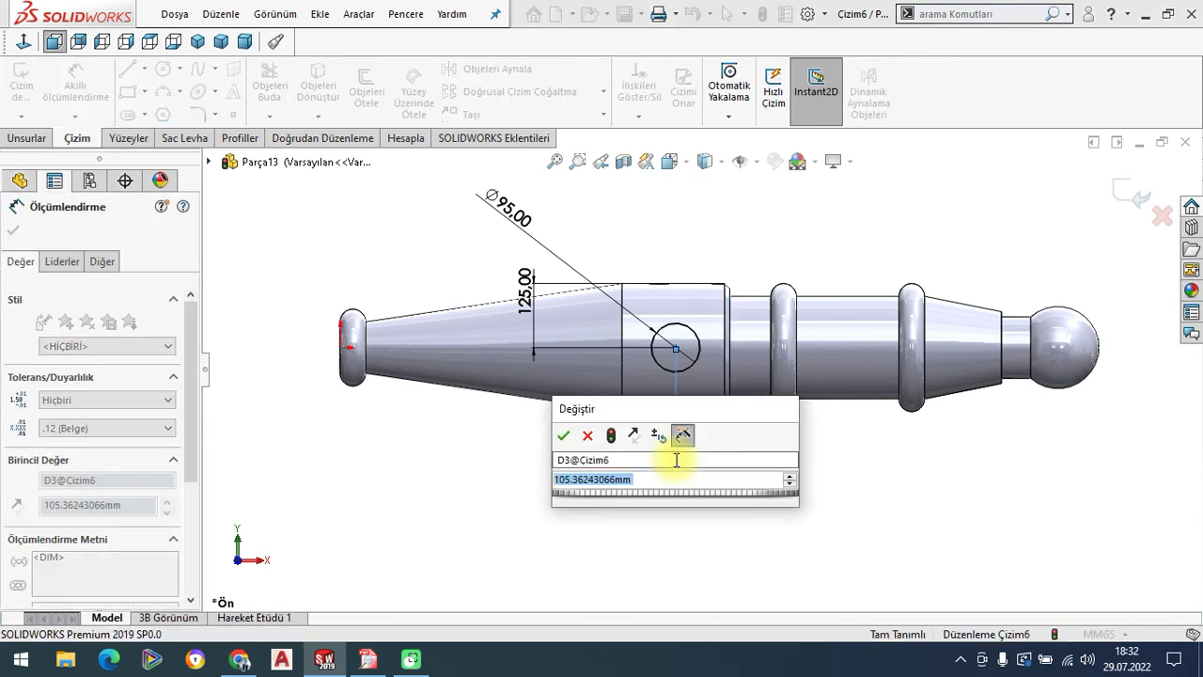
type("100")
key("Return")
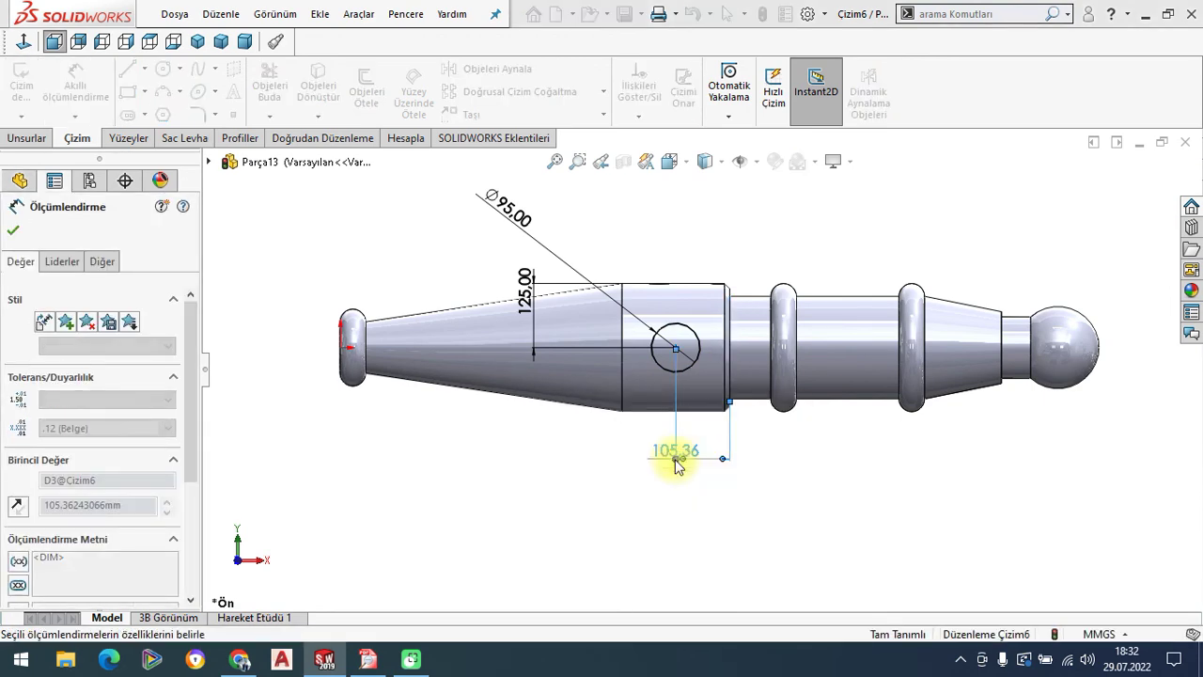
Close the fully defined sketch Çizim6 and start an Extruded Cut from it.
left_click(12, 235)
left_click(197, 42)
left_click(26, 138)
left_click(308, 101)
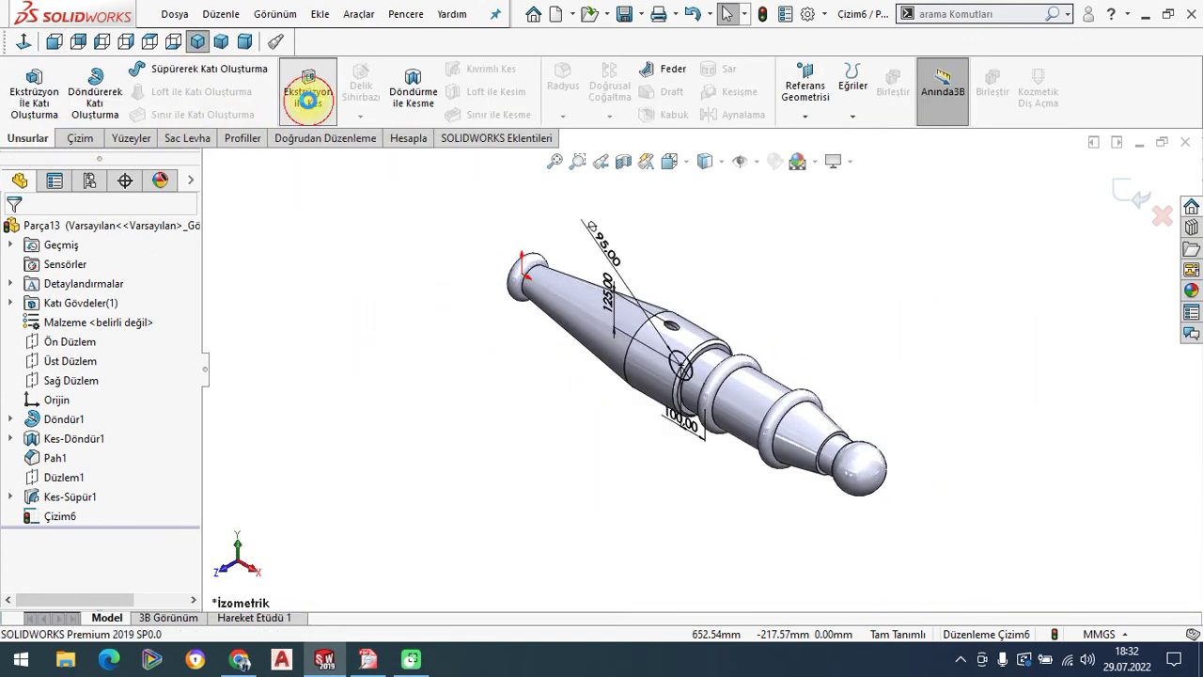
Cut the Ø95 circle Through All - Both as Kes-Ekstrüzyon1, then view it isometrically.
left_click(88, 335)
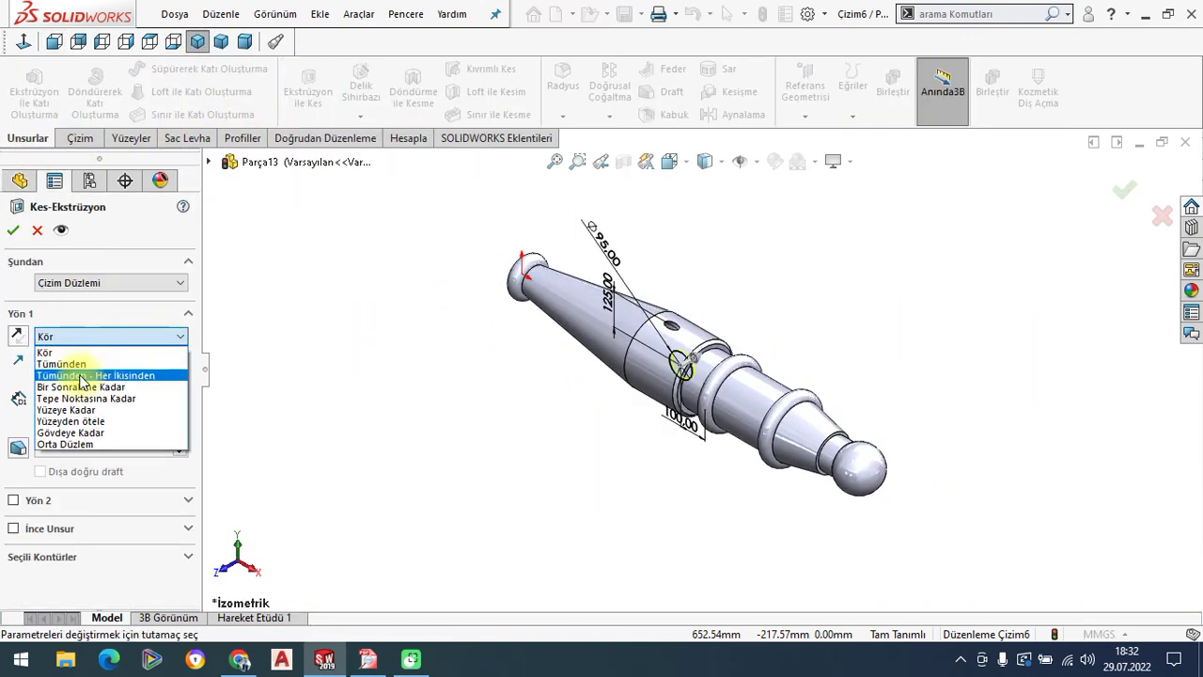
left_click(82, 376)
left_click(14, 229)
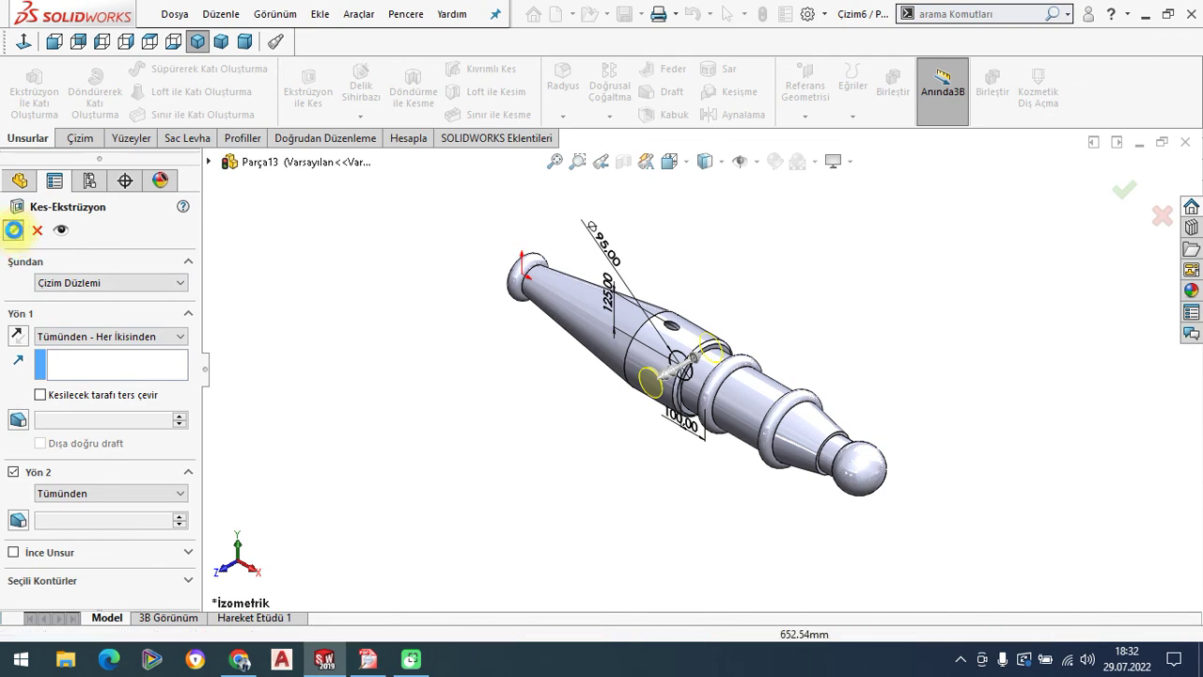
scroll(752, 385, "down", 2)
scroll(757, 369, "down", 2)
scroll(751, 376, "down", 2)
scroll(739, 402, "up", 2)
mouse_move(724, 370)
middle_mouse_down()
mouse_move(818, 322)
mouse_move(835, 334)
mouse_move(757, 367)
middle_mouse_up()
left_click(198, 42)
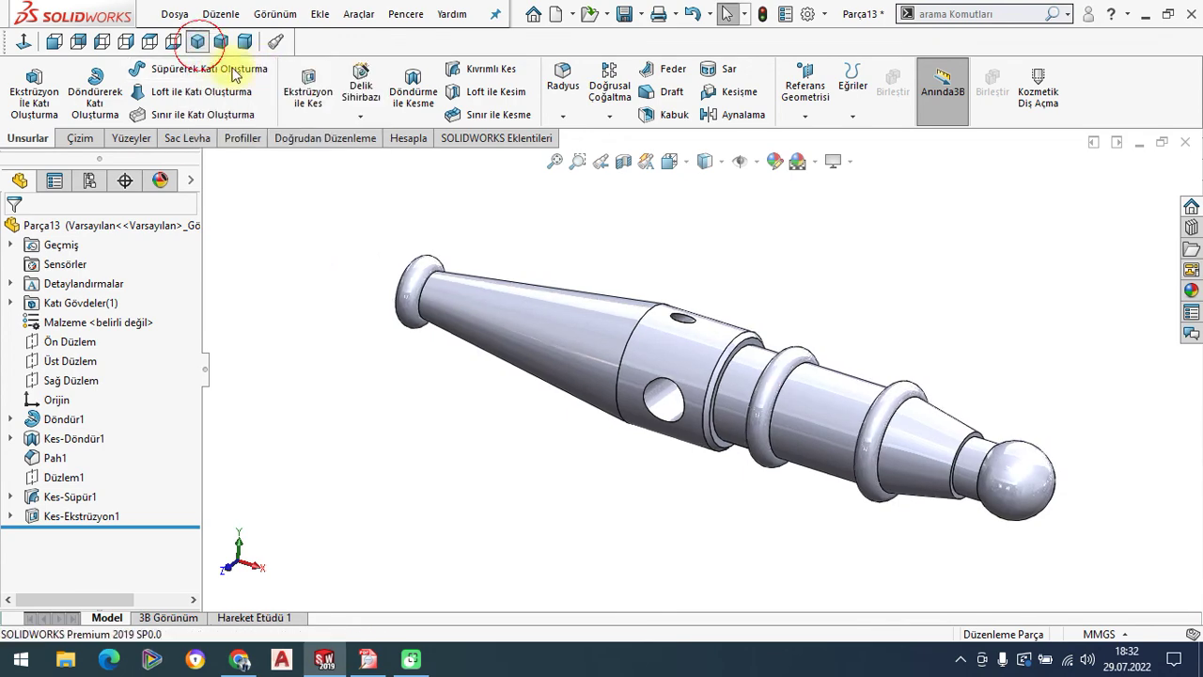
left_click(369, 658)
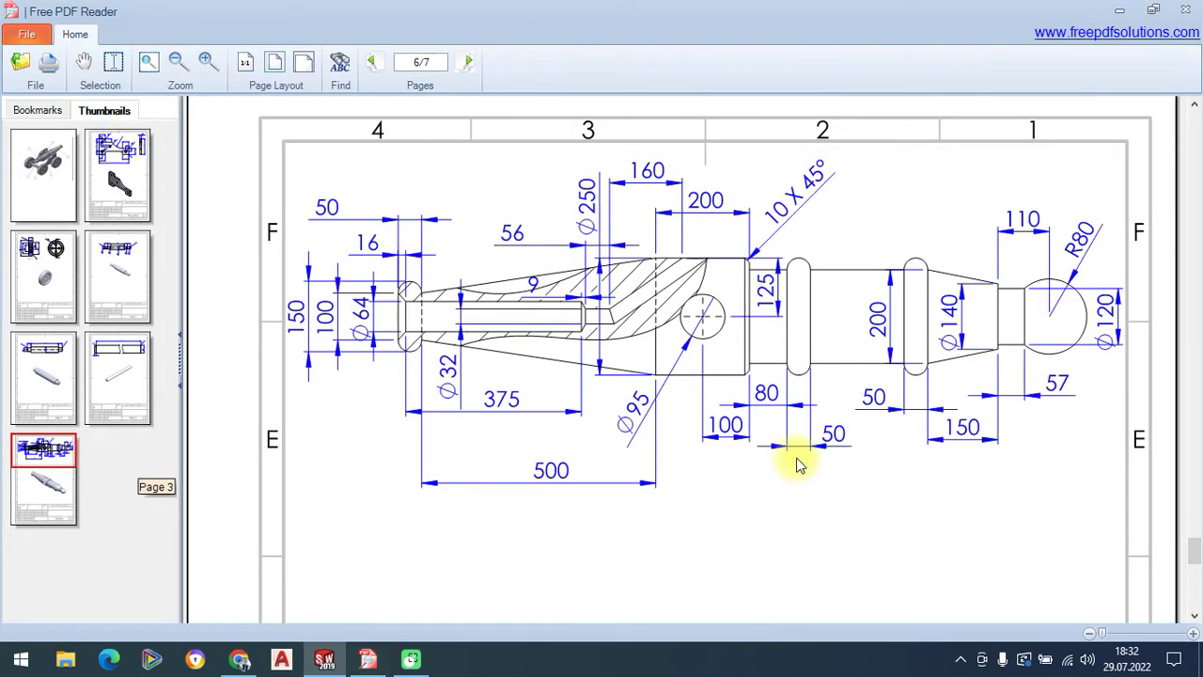
Scroll through the drawing's isometric view of the finished shaft, then return to SOLIDWORKS.
scroll(833, 242, "down", 5)
scroll(805, 376, "down", 1)
scroll(799, 387, "up", 1, "ctrl")
scroll(790, 423, "up", 3)
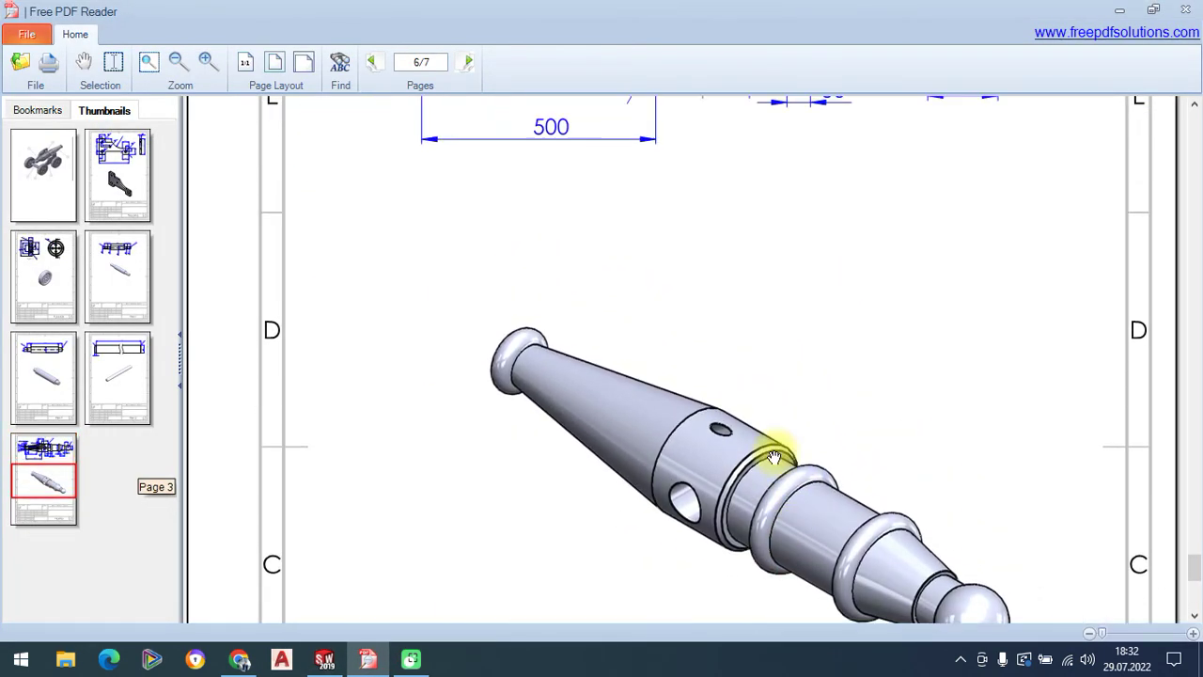
scroll(692, 301, "down", 3)
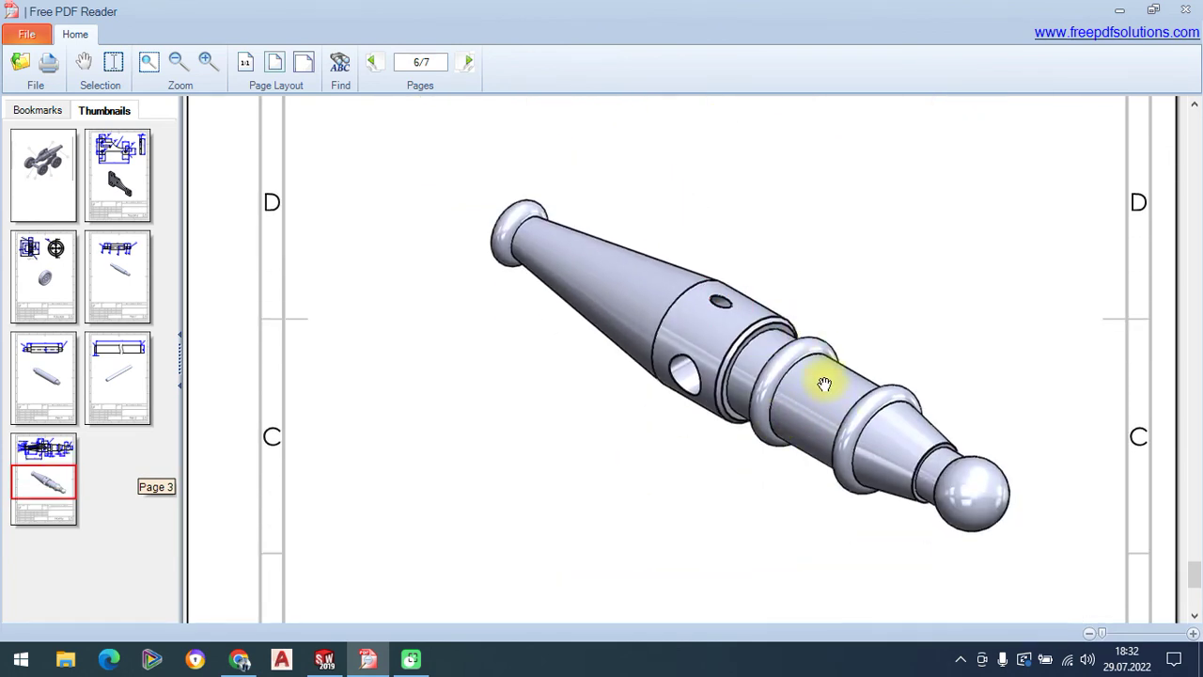
scroll(715, 375, "up", 3)
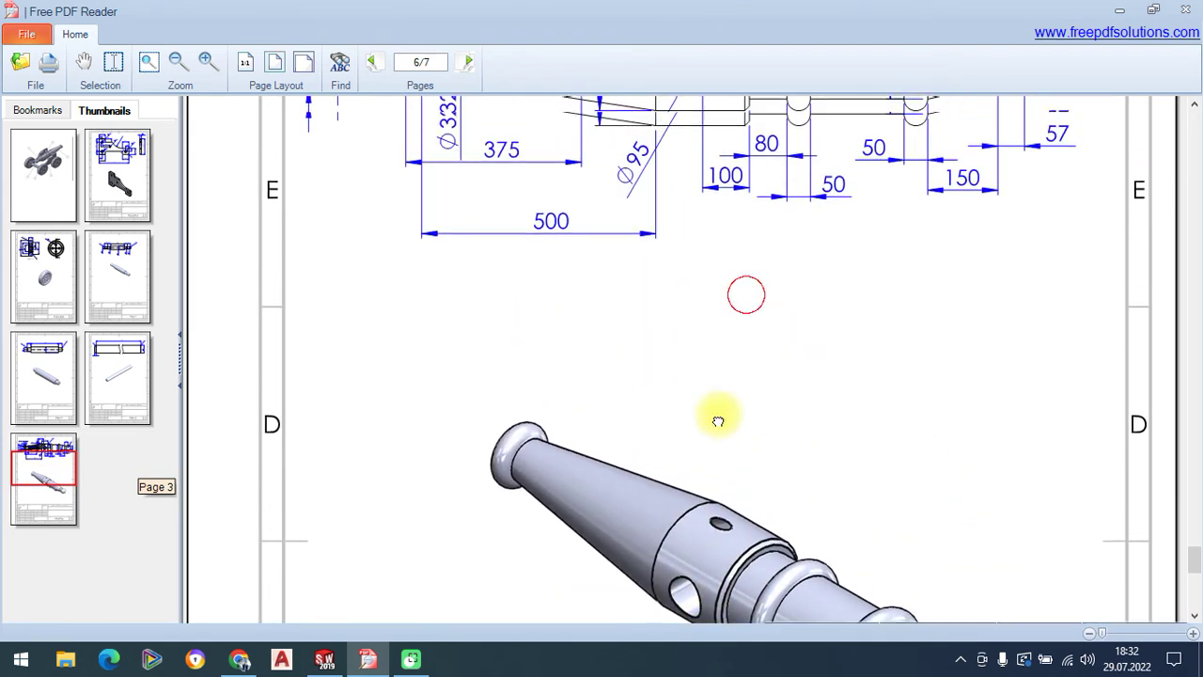
scroll(715, 404, "up", 2)
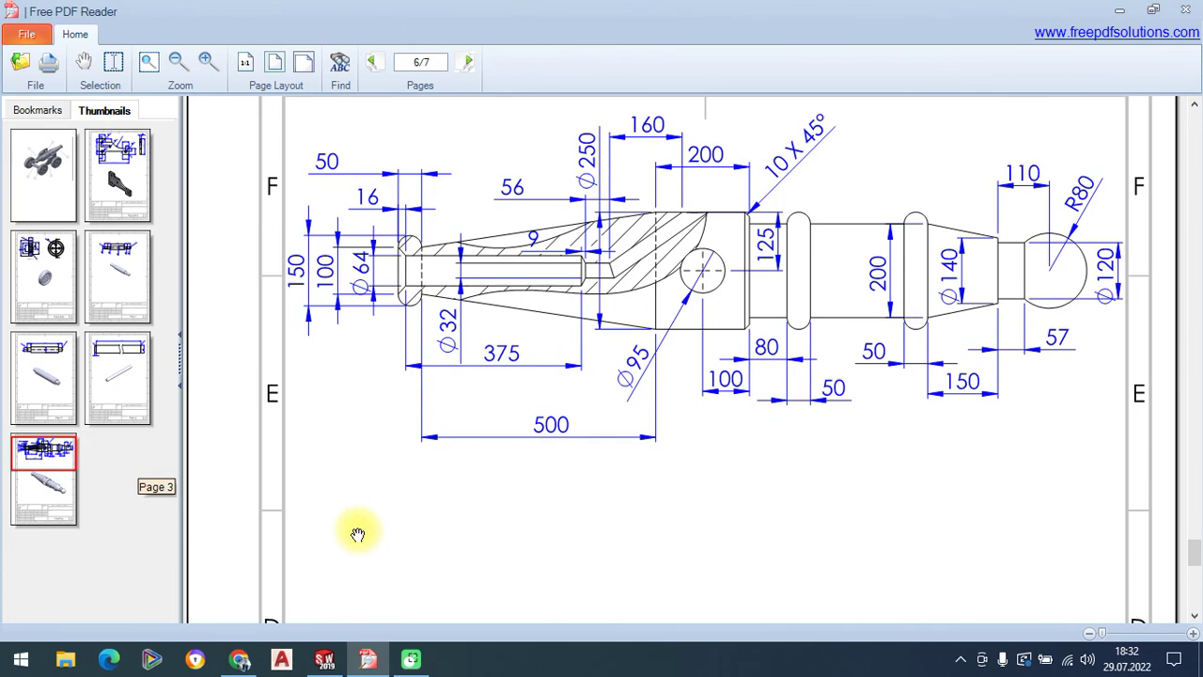
left_click(324, 658)
mouse_move(611, 465)
middle_mouse_down()
mouse_move(760, 392)
mouse_move(752, 385)
middle_mouse_up()
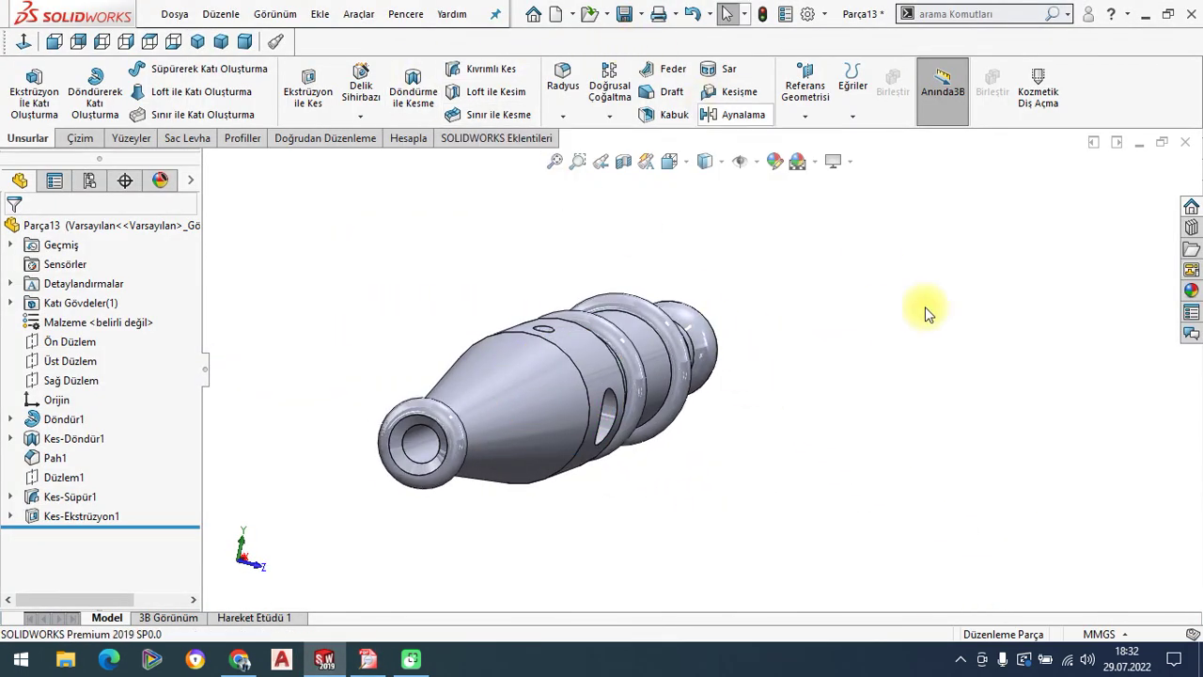
left_click(197, 41)
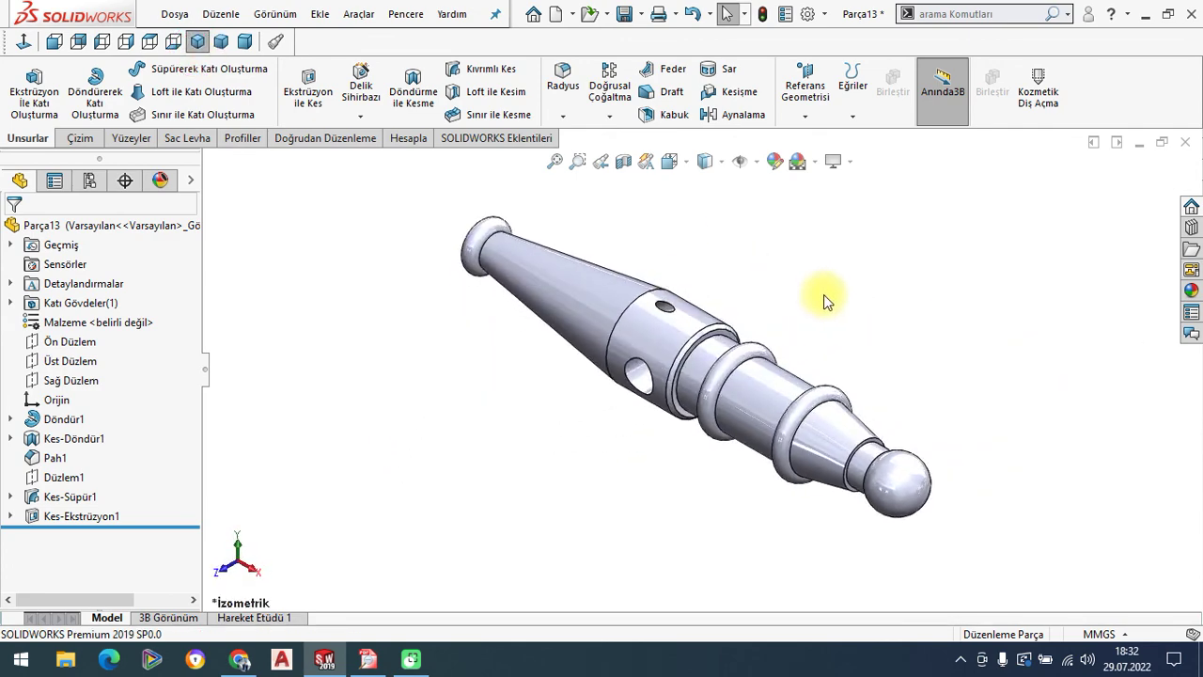